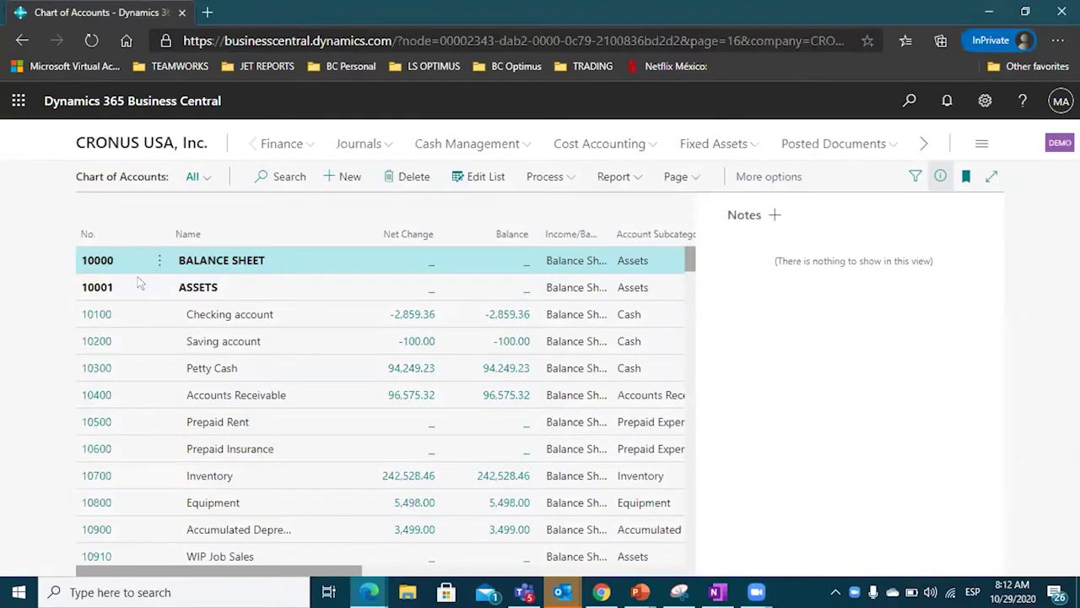
# Step: Switch the Chart of Accounts to focus view and select the ASSETS row, which triggers an error page
pyautogui.scroll(-2, 84, 284)
pyautogui.scroll(2, 59, 304)
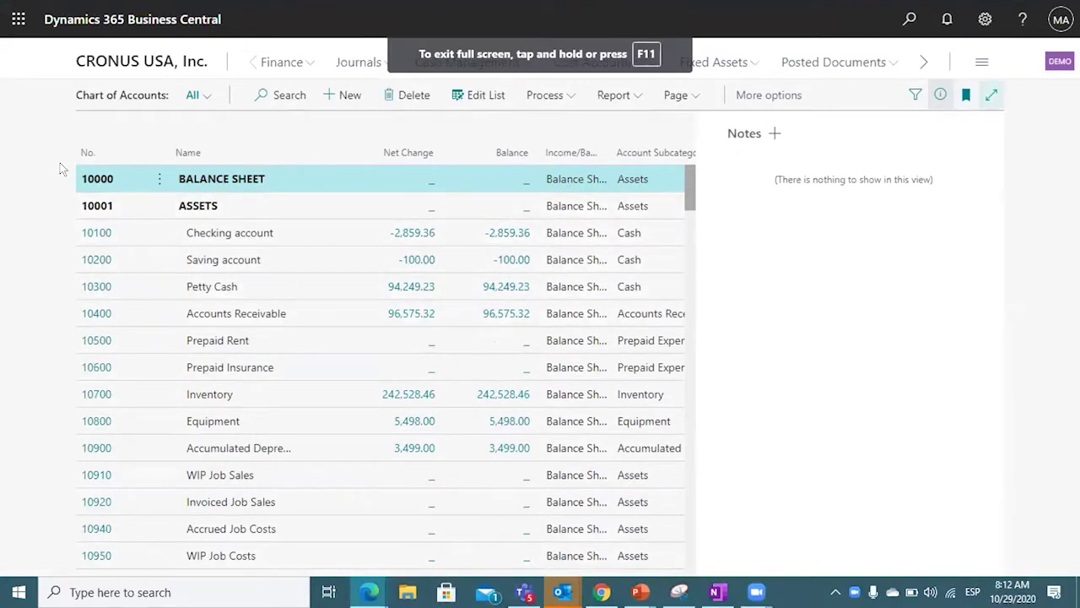
pyautogui.click(991, 94)
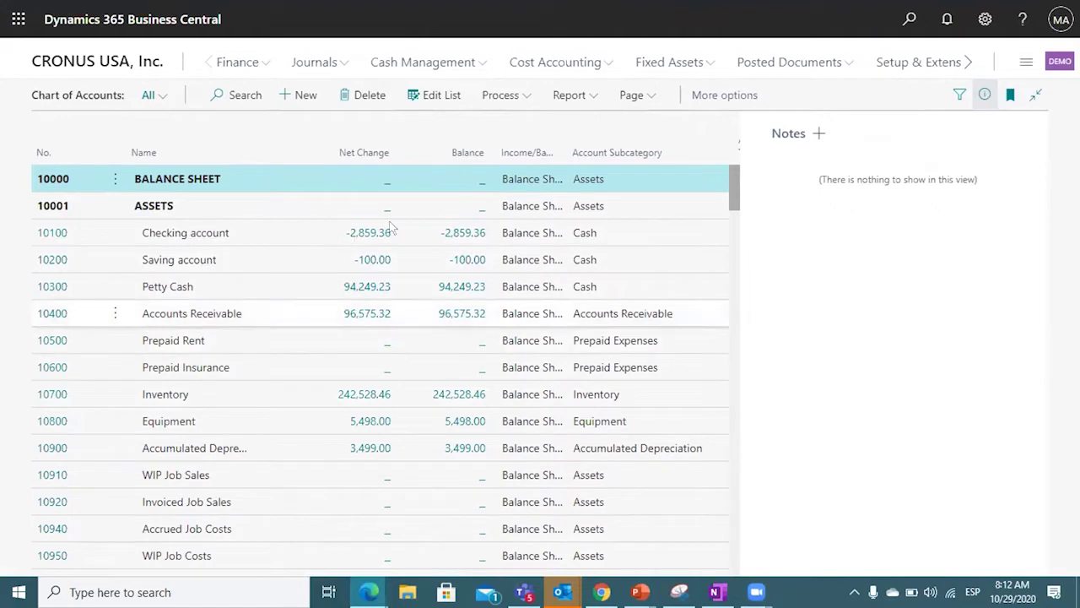
pyautogui.click(158, 209)
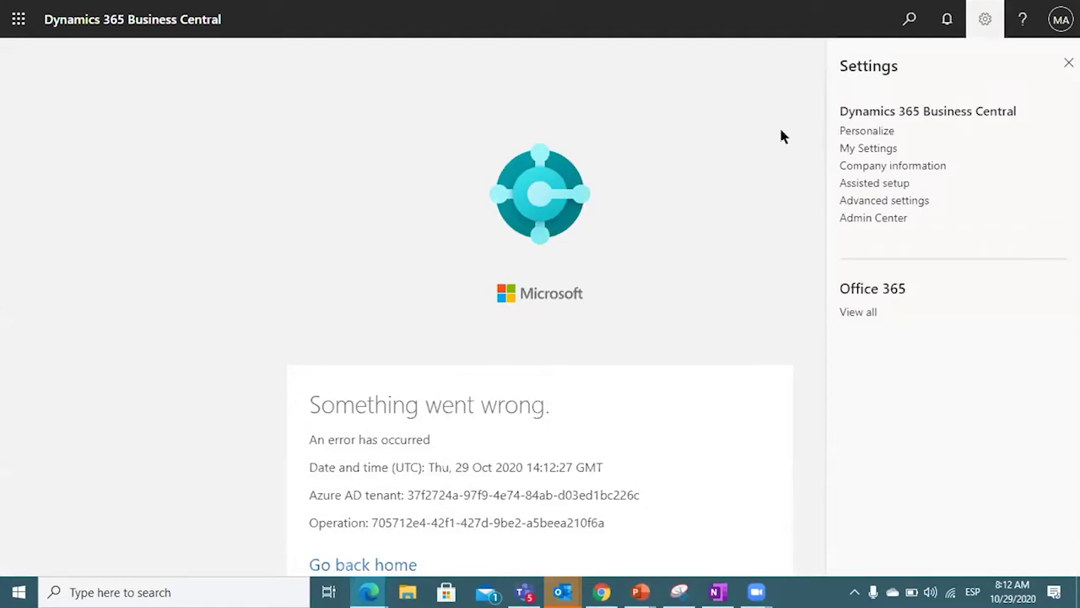
# Step: Exit browser full screen and reload the Business Central page to clear the error
pyautogui.press('F11')
pyautogui.hotkey('ctrl', 'l')
pyautogui.press('Return')
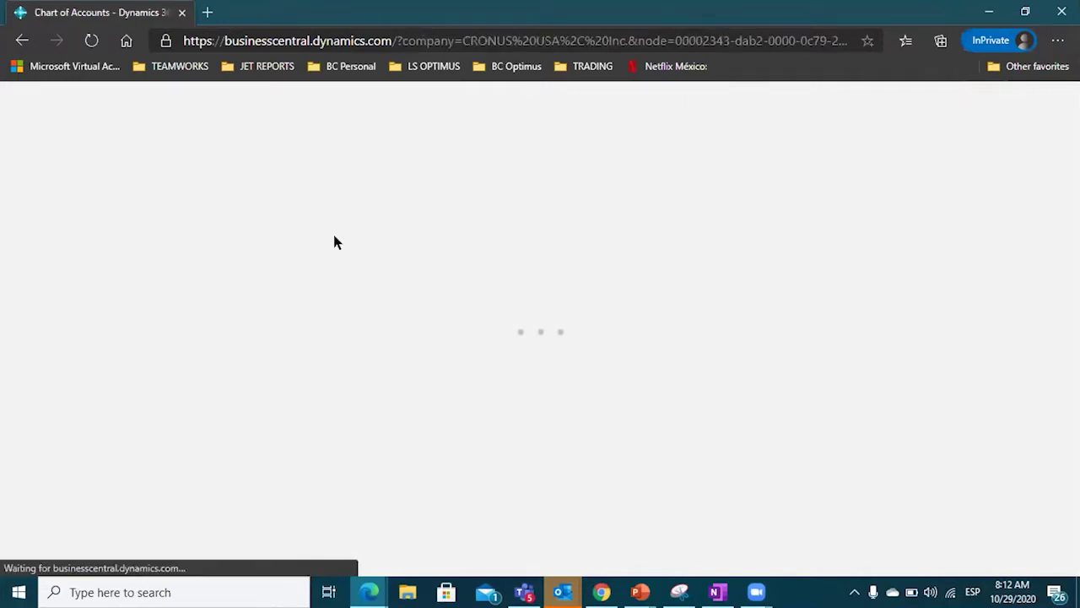
# Step: Go full screen and review the asset accounts 10960 Fixed Assets, 10965 and 10990 TOTAL ASSETS
pyautogui.scroll(-1, 203, 320)
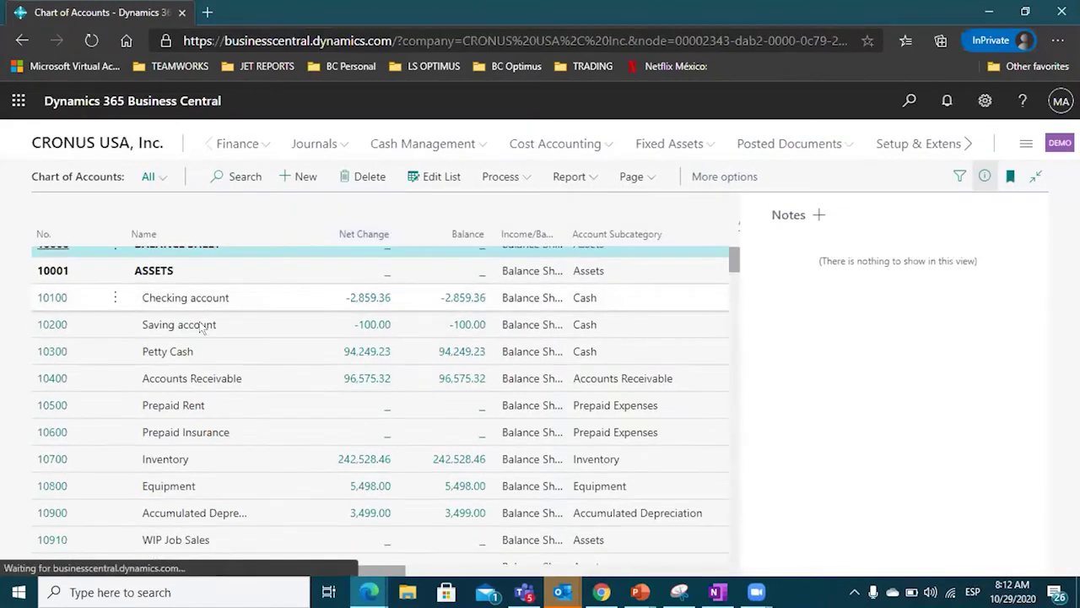
pyautogui.scroll(1, 212, 314)
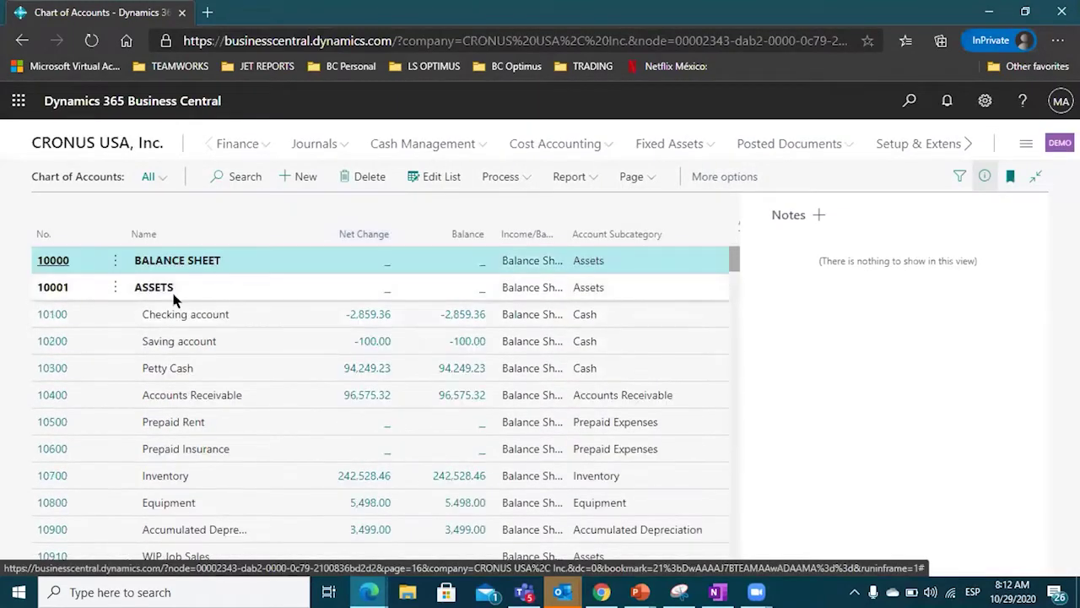
pyautogui.scroll(-1, 217, 283)
pyautogui.scroll(-3, 217, 283)
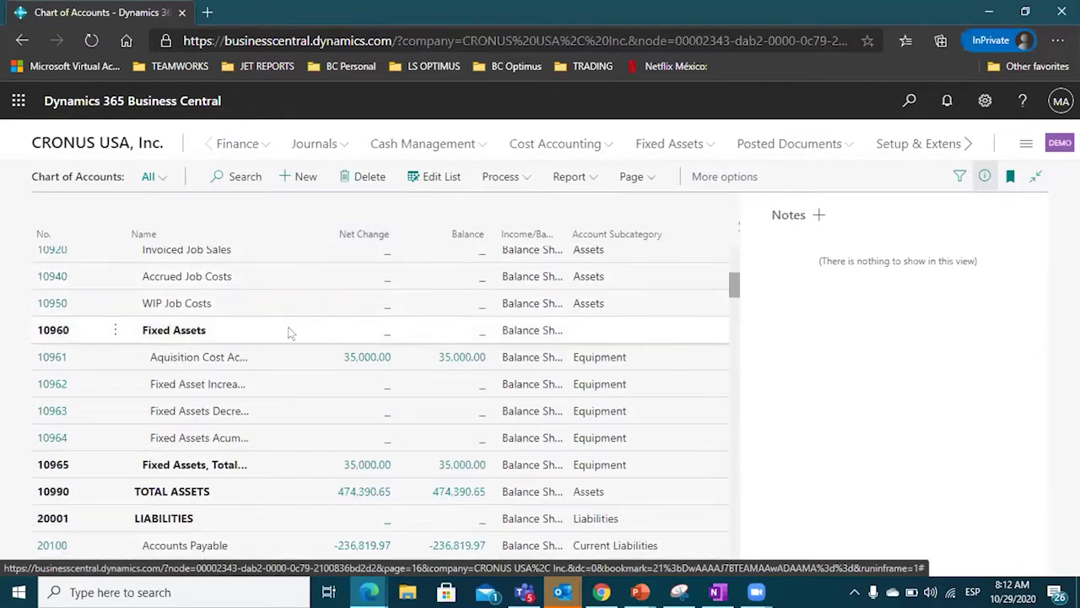
pyautogui.click(677, 327)
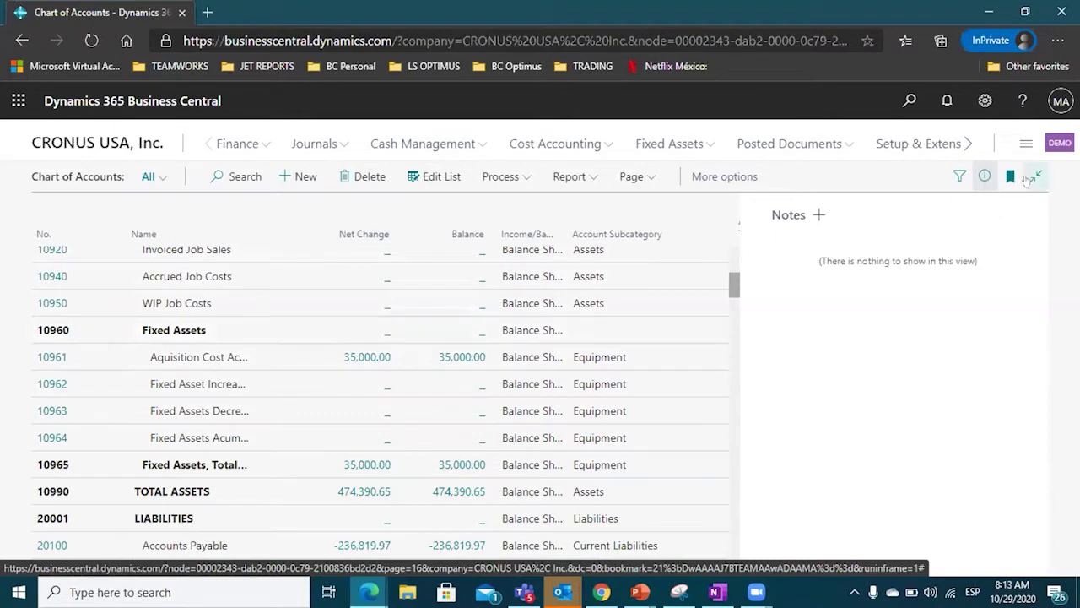
pyautogui.press('F11')
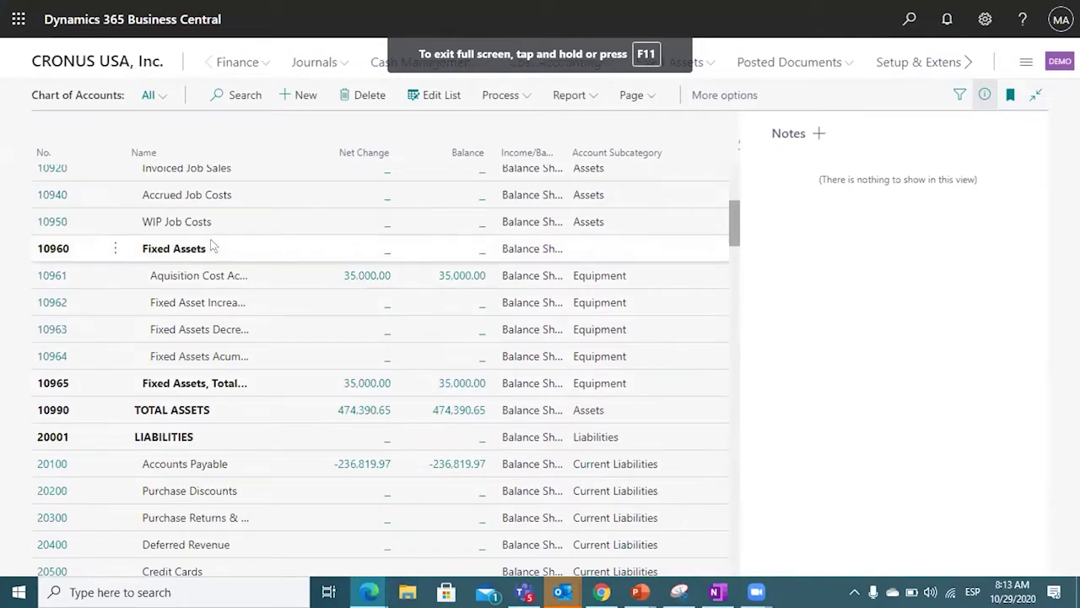
pyautogui.click(161, 387)
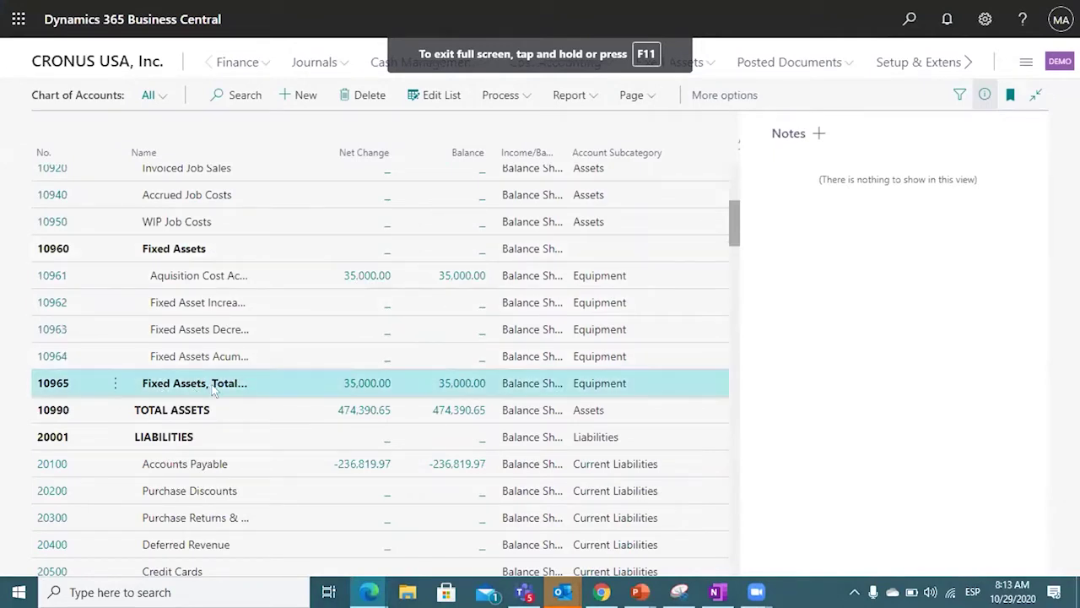
pyautogui.click(192, 410)
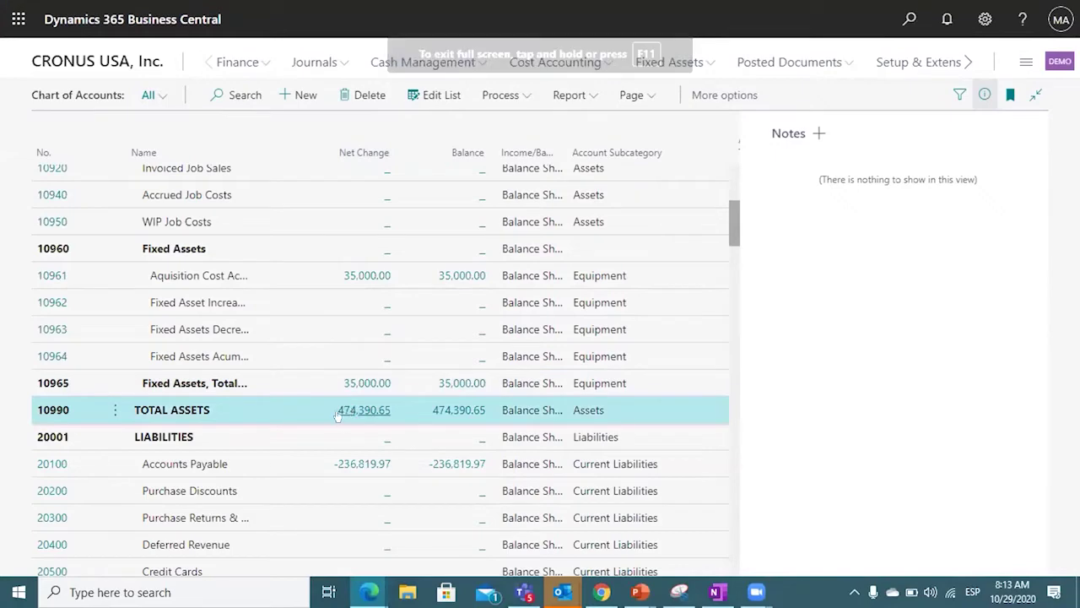
# Step: Review the accounts down to the 40001 INCOME section, then return toward the top
pyautogui.scroll(-5, 277, 394)
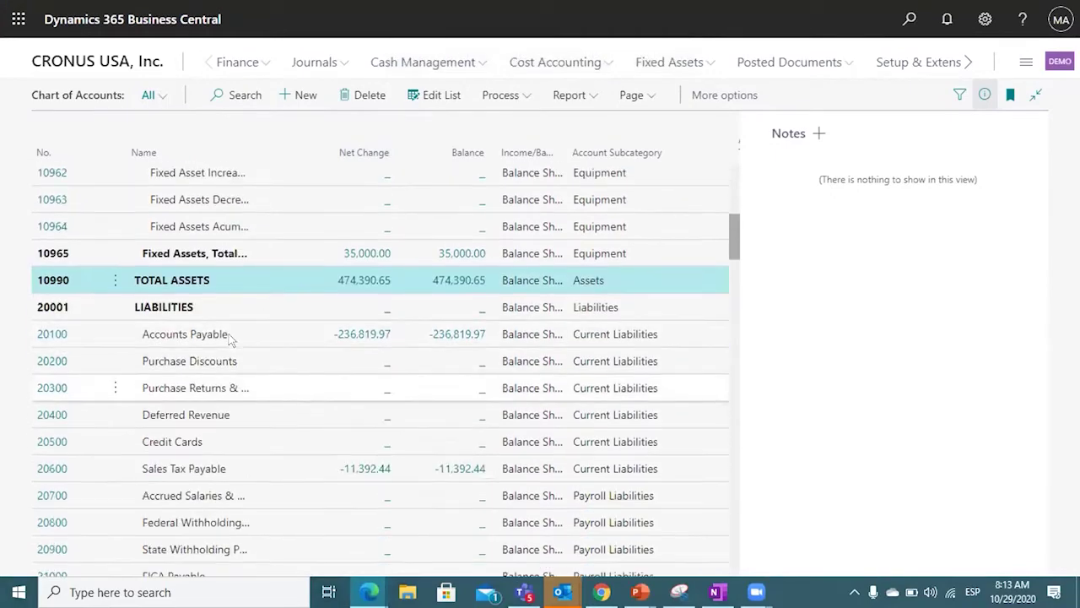
pyautogui.scroll(-8, 230, 339)
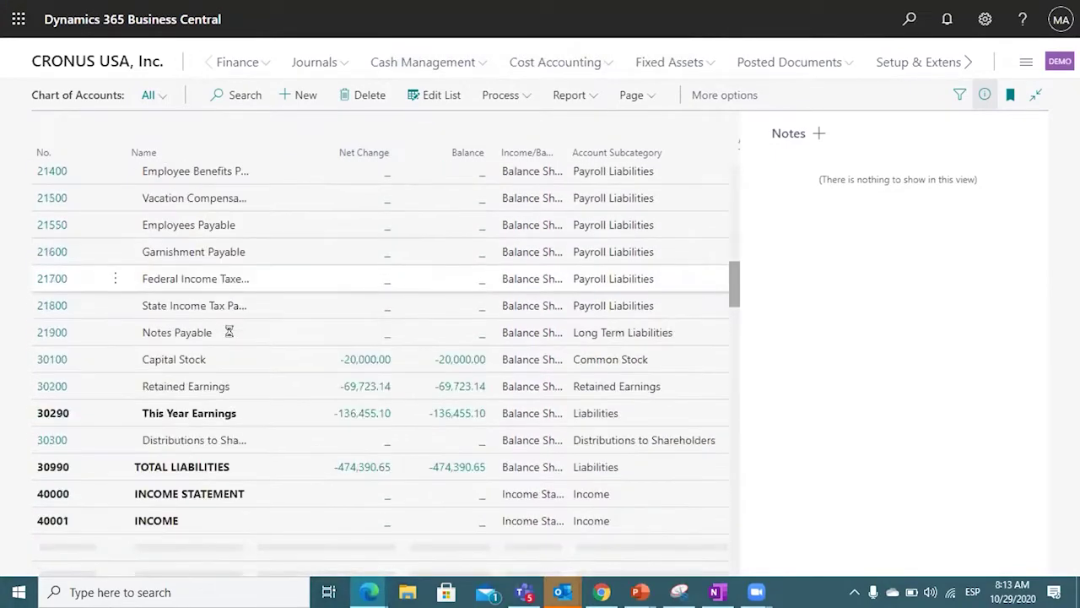
pyautogui.scroll(10, 148, 348)
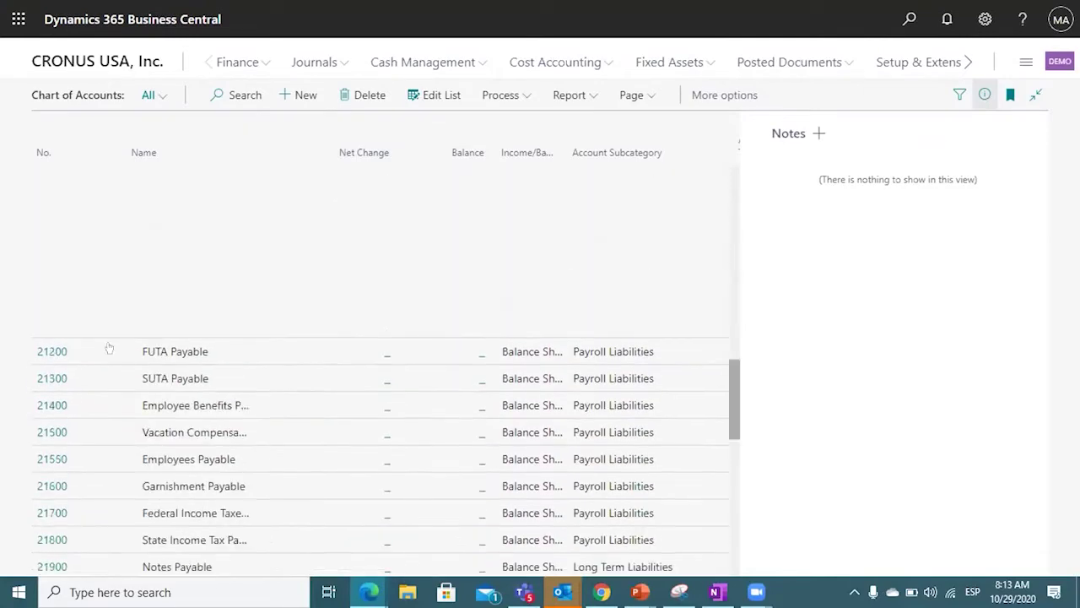
pyautogui.scroll(-15, 189, 325)
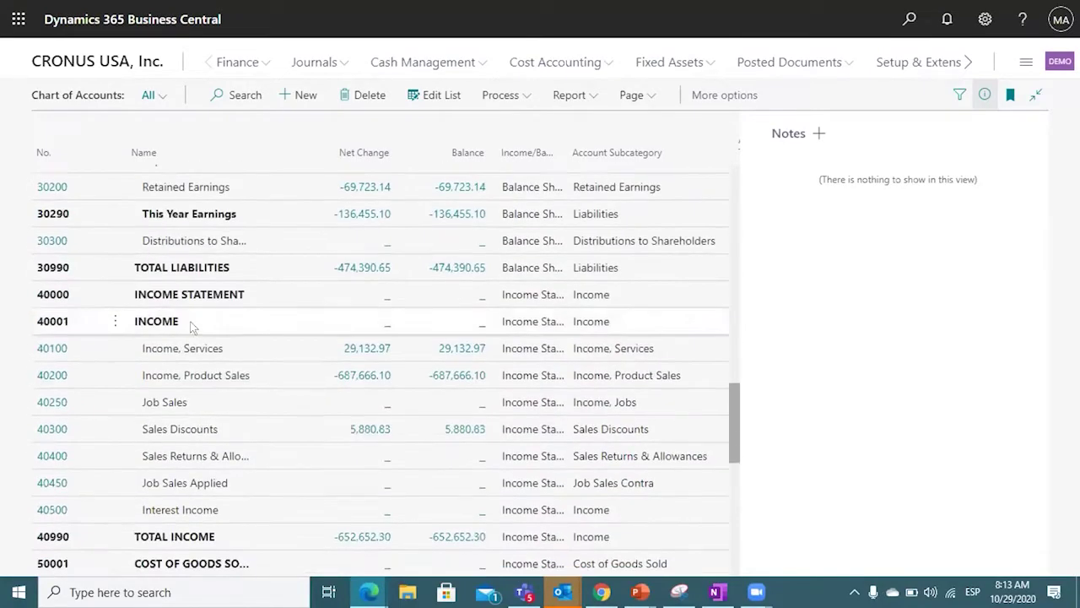
pyautogui.click(189, 321)
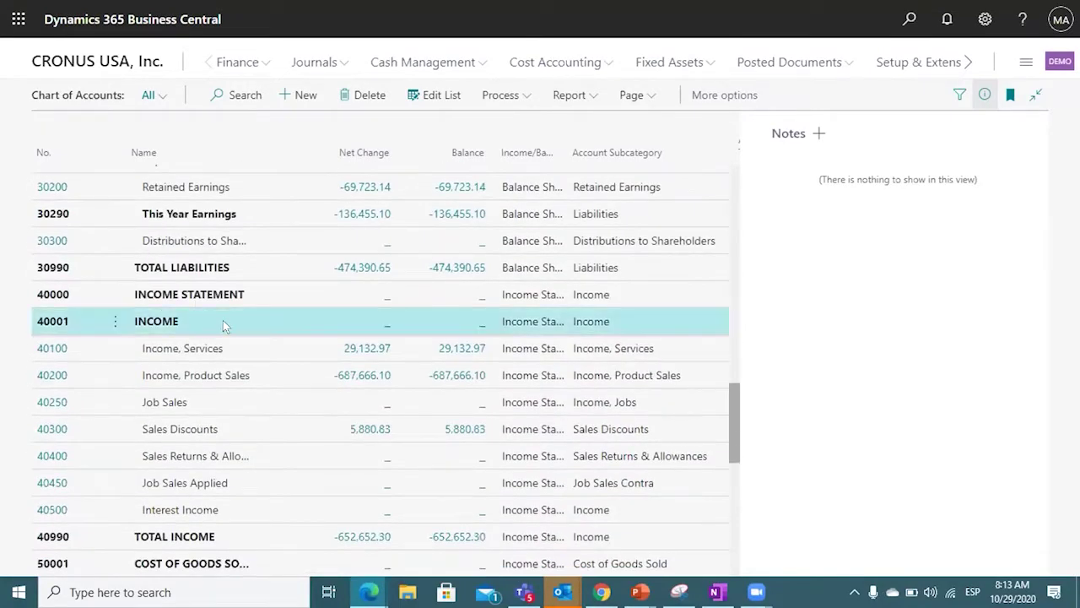
pyautogui.scroll(-1, 222, 319)
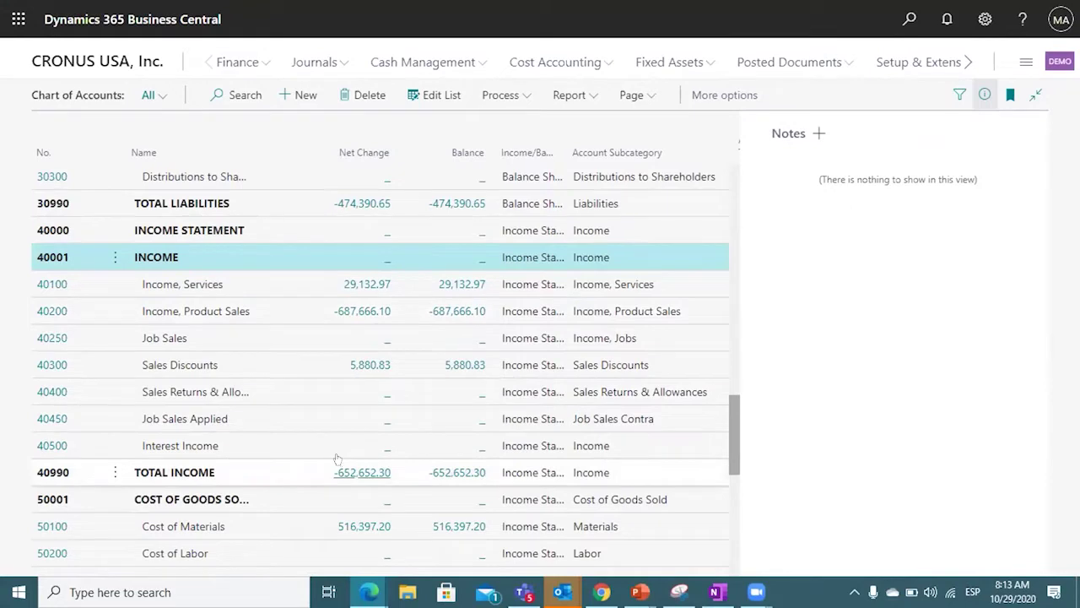
pyautogui.scroll(-1, 342, 462)
pyautogui.scroll(-3, 352, 470)
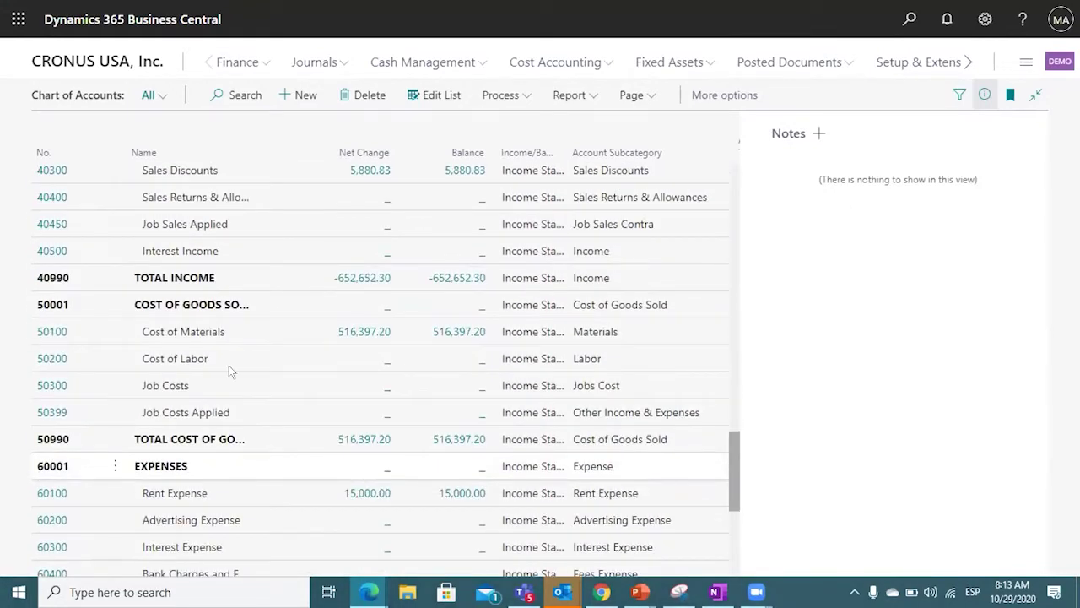
pyautogui.scroll(15, 212, 329)
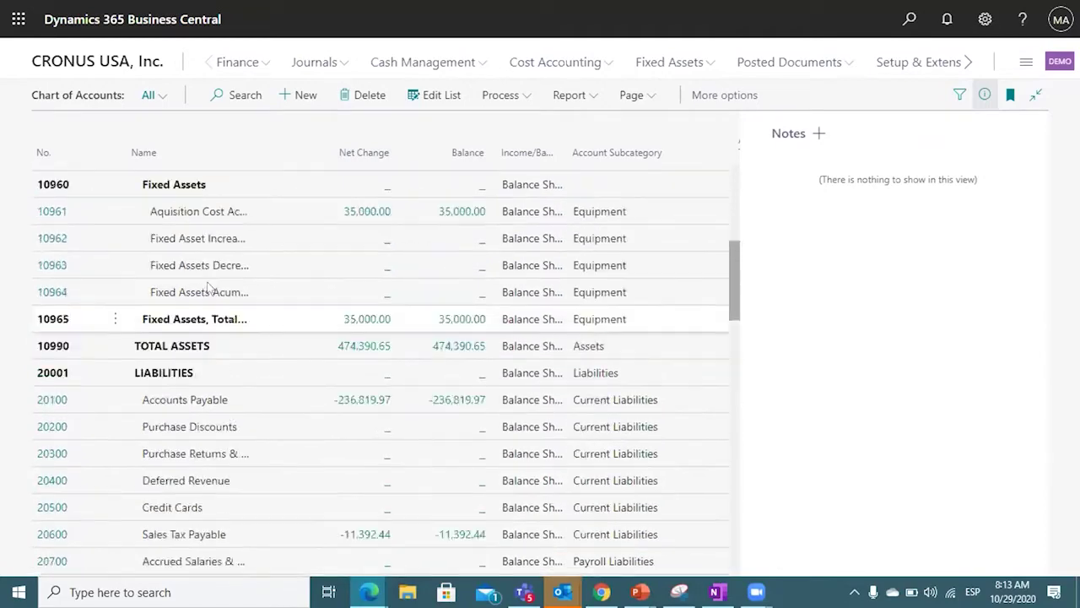
pyautogui.scroll(5, 208, 289)
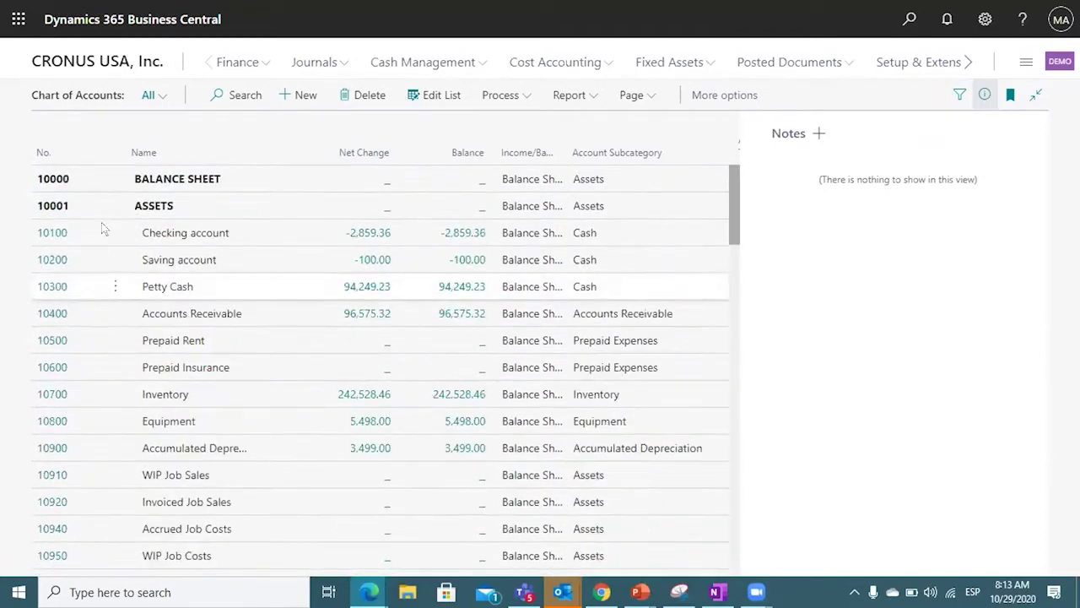
# Step: Open the 10100 Checking account card and highlight its account number 10100
pyautogui.click(50, 232)
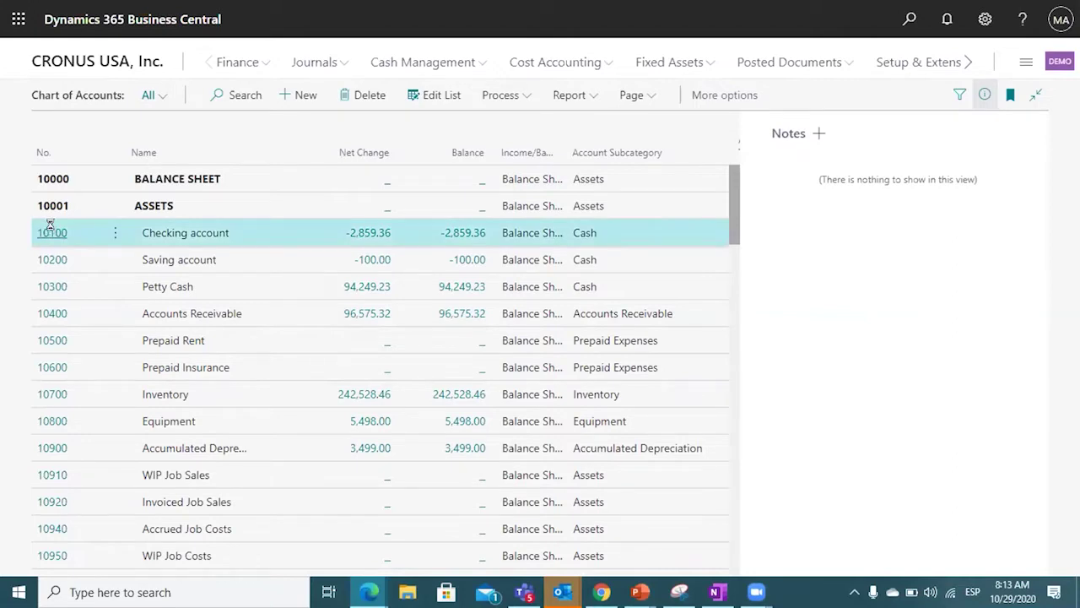
pyautogui.click(51, 232)
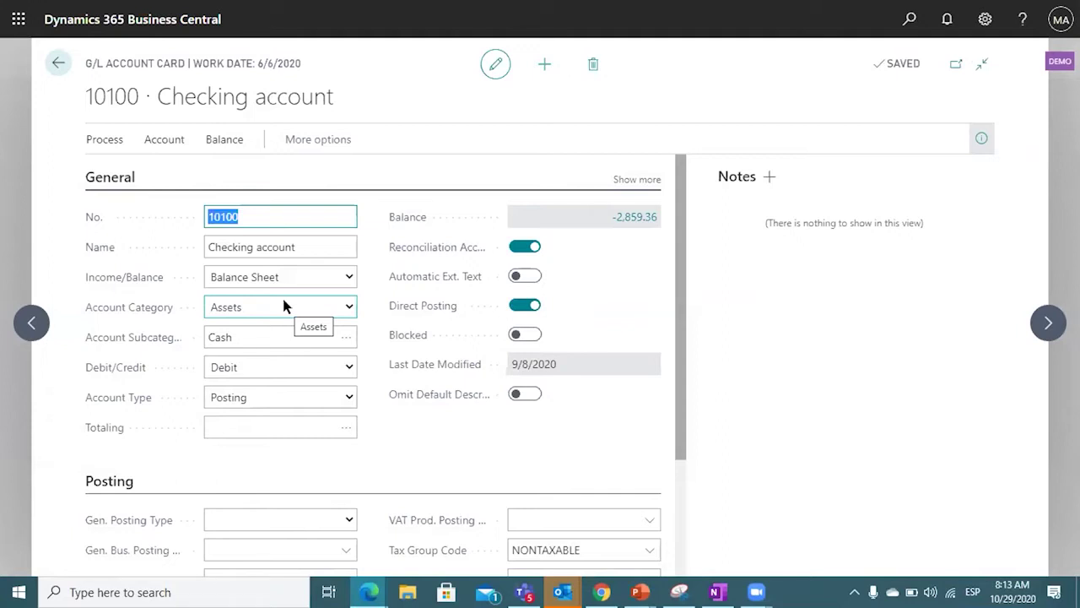
pyautogui.click(275, 213)
pyautogui.click(200, 233)
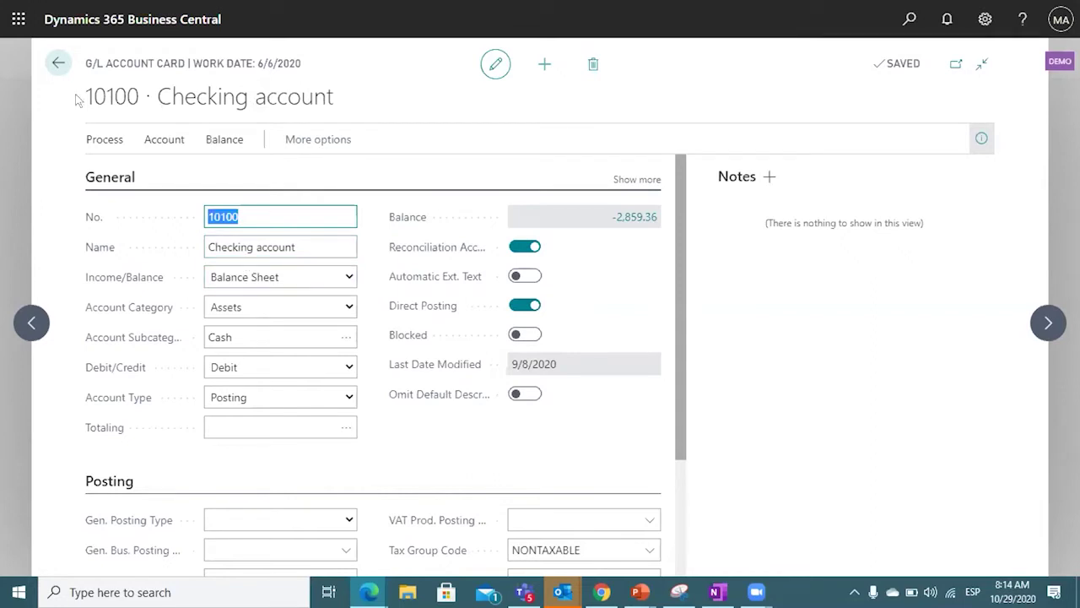
pyautogui.moveTo(76, 100); pyautogui.dragTo(145, 99)
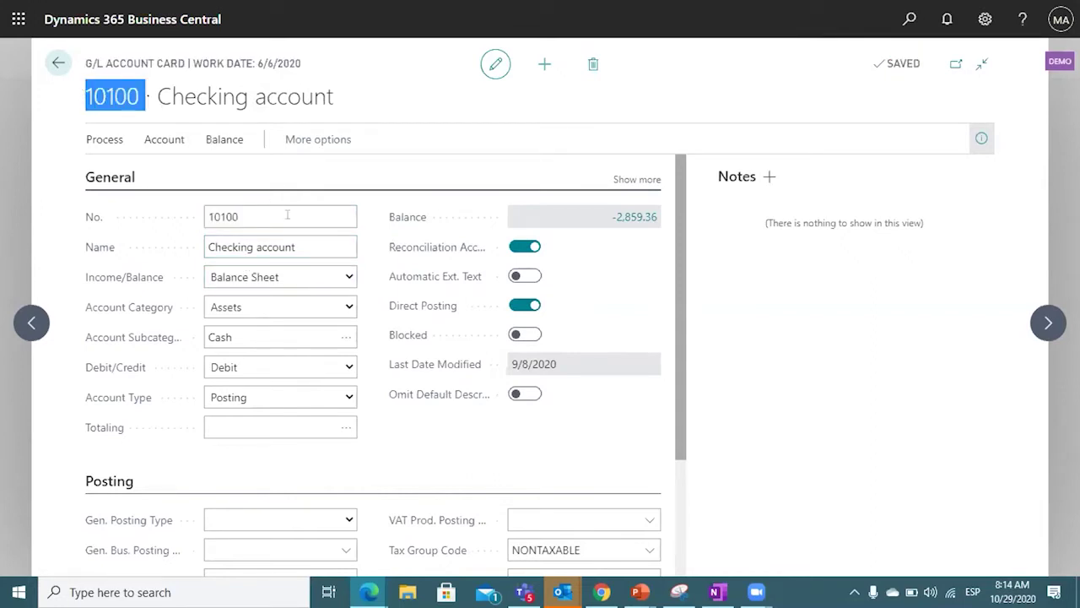
pyautogui.moveTo(309, 243); pyautogui.dragTo(204, 240)
pyautogui.scroll(-3, 350, 278)
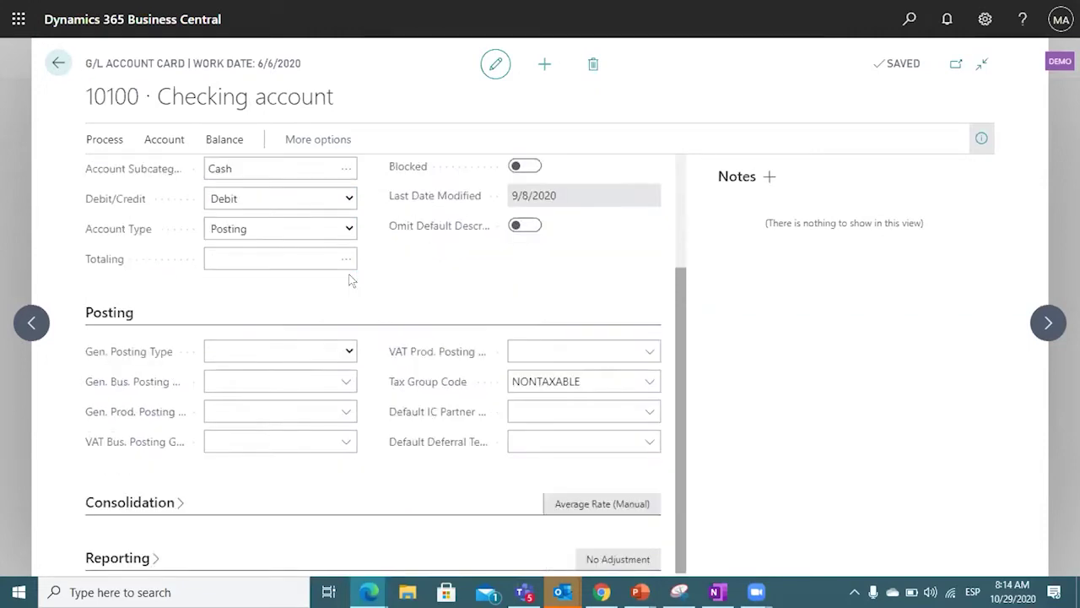
pyautogui.scroll(3, 326, 357)
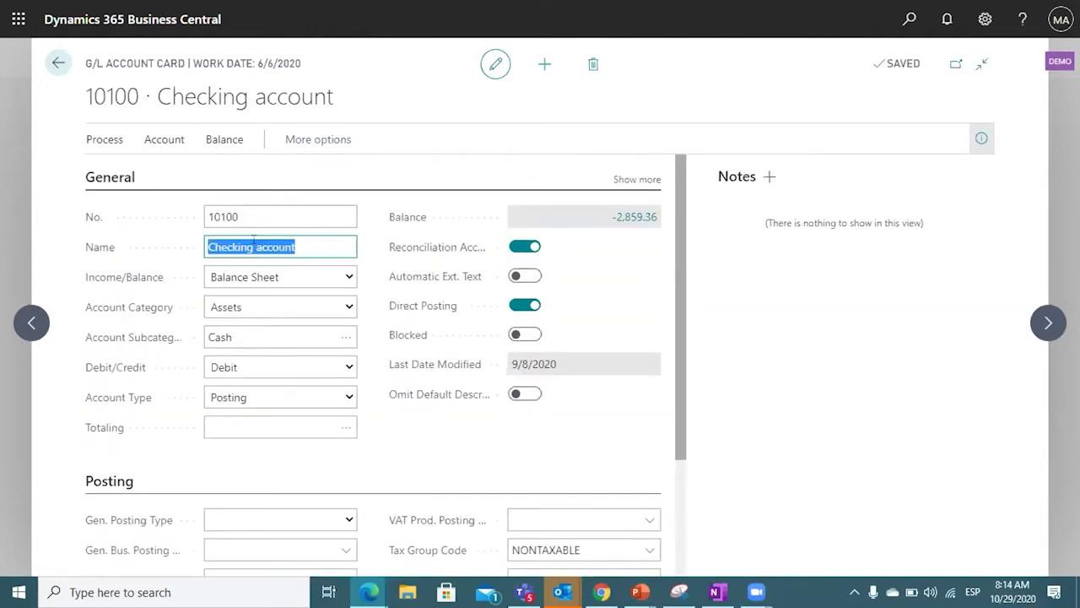
pyautogui.click(311, 241)
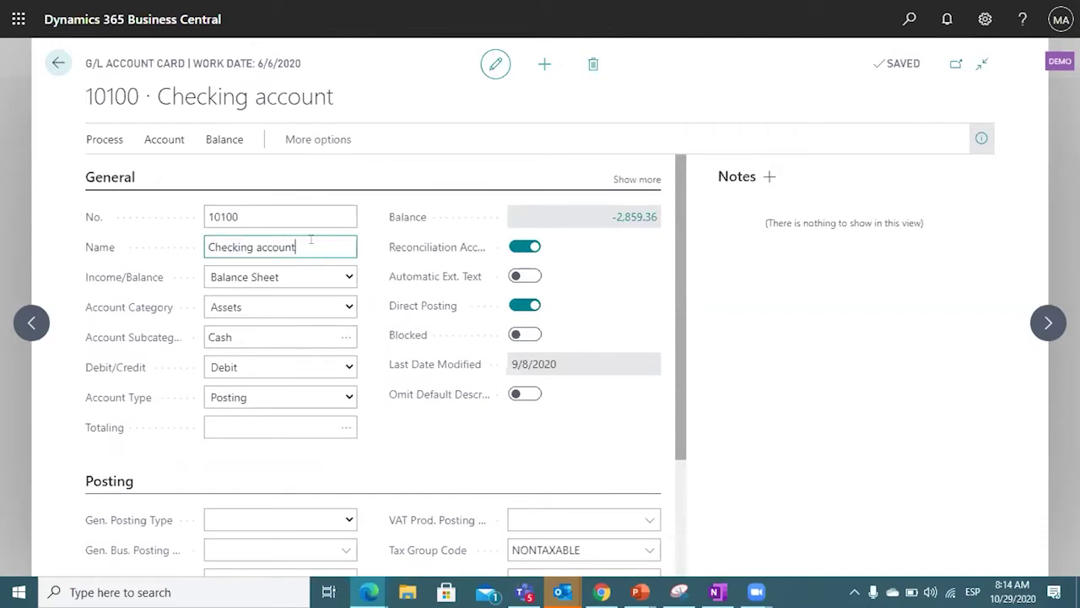
pyautogui.click(337, 280)
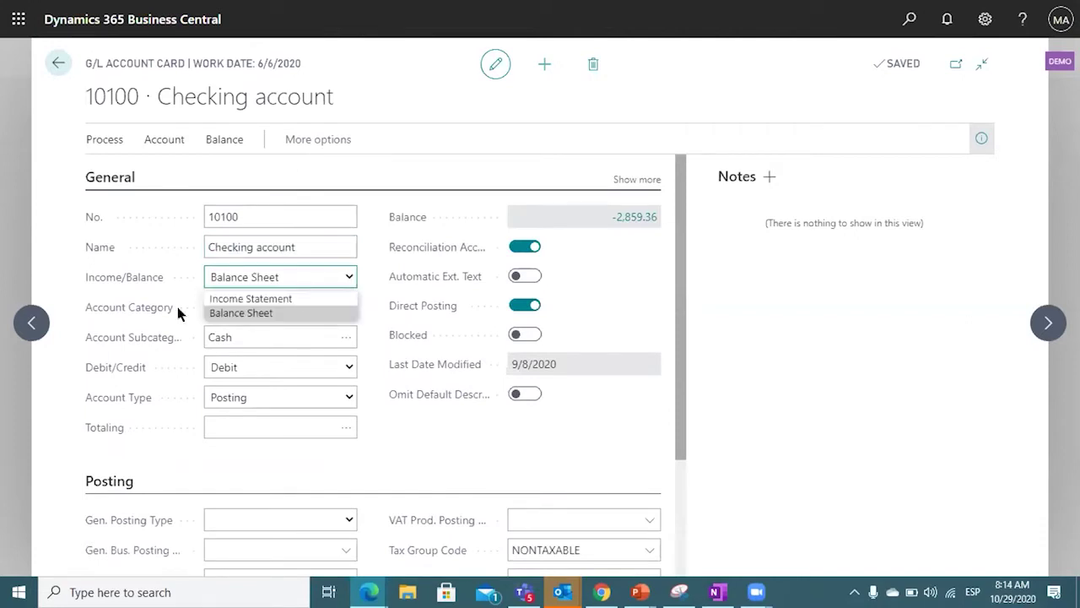
pyautogui.moveTo(148, 276)
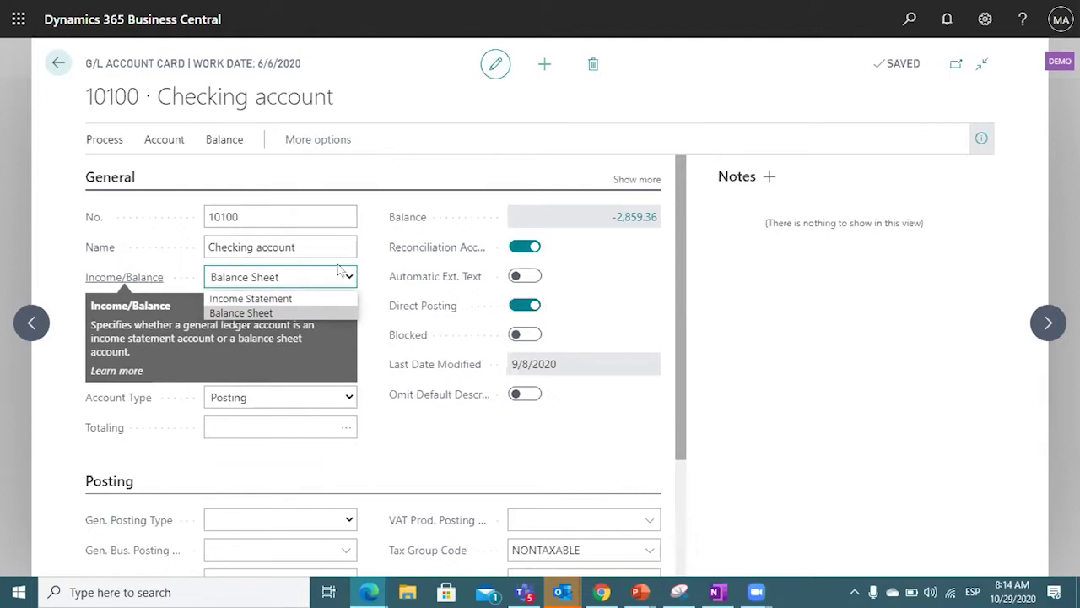
pyautogui.click(312, 324)
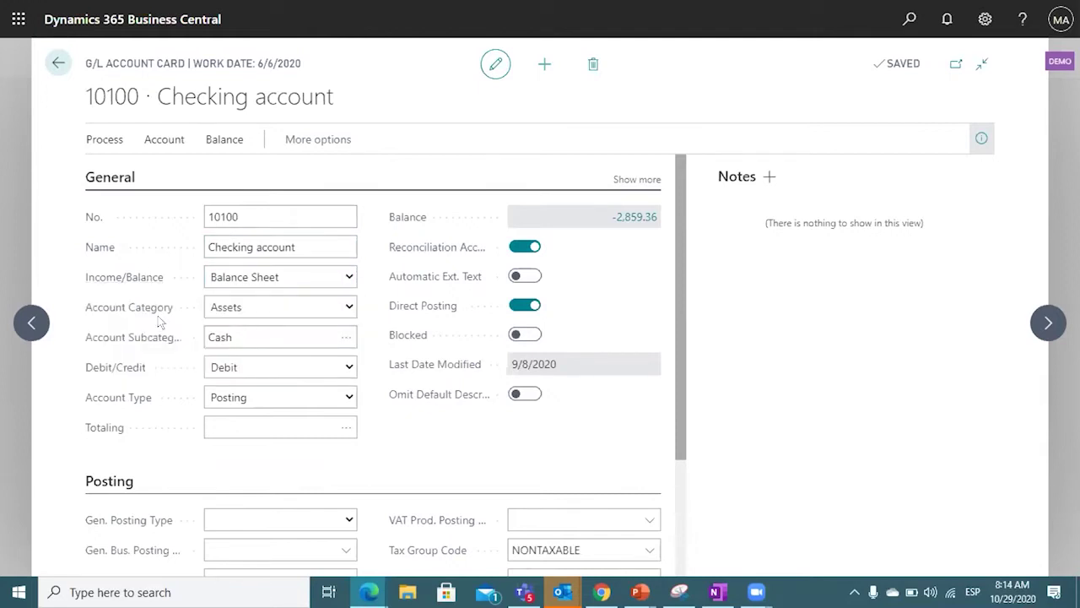
# Step: List the Account Category options, Assets through Expense, for the Checking account
pyautogui.click(343, 304)
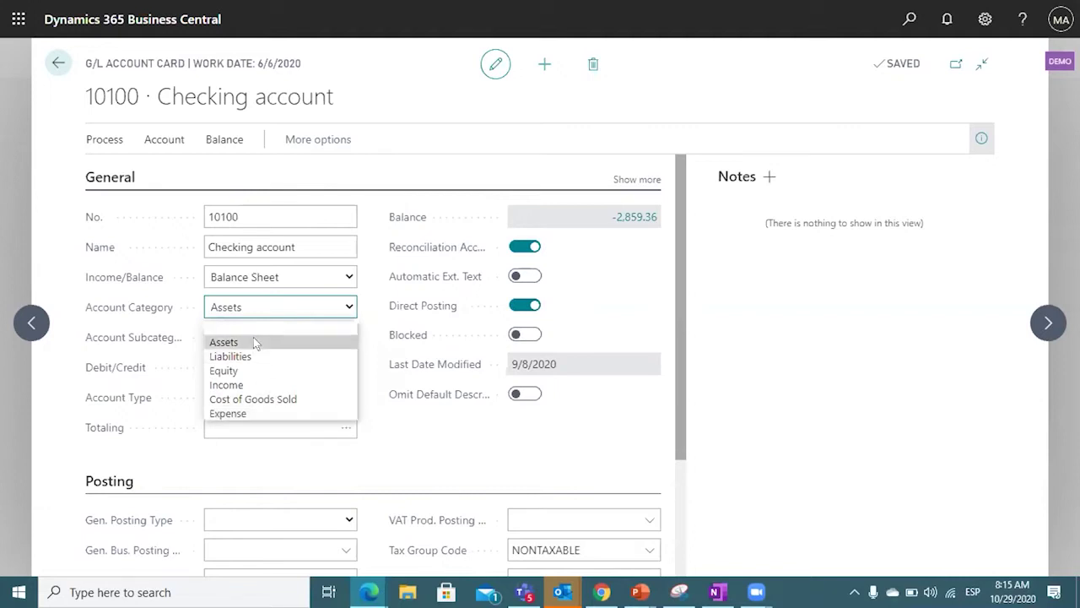
# Step: Keep Assets as the category and choose Cash from the G/L Account Categories lookup as subcategory
pyautogui.press('Escape')
pyautogui.click(343, 338)
pyautogui.click(344, 337)
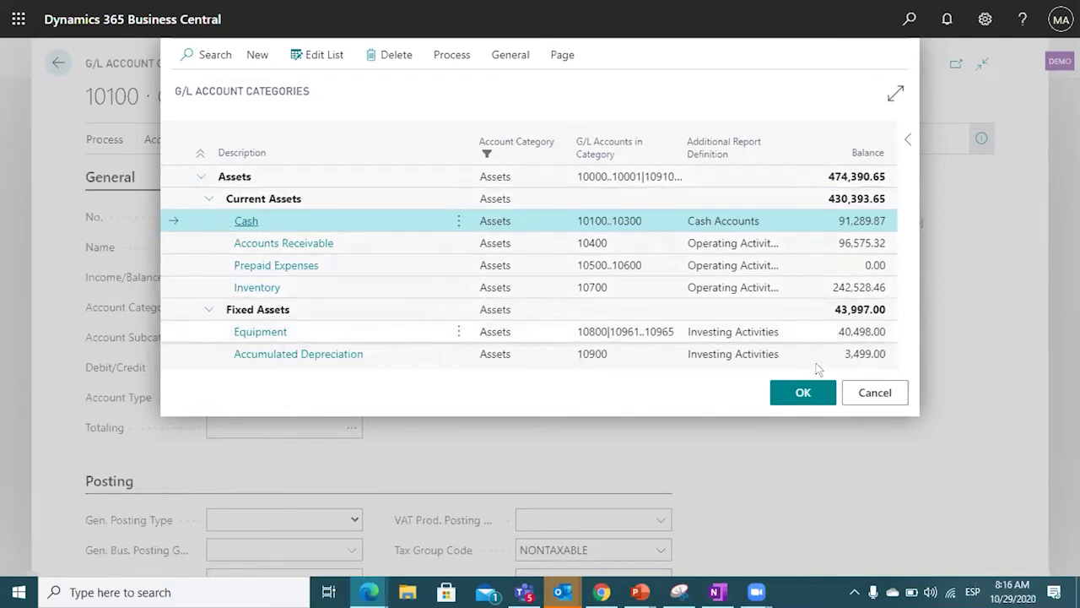
pyautogui.click(855, 395)
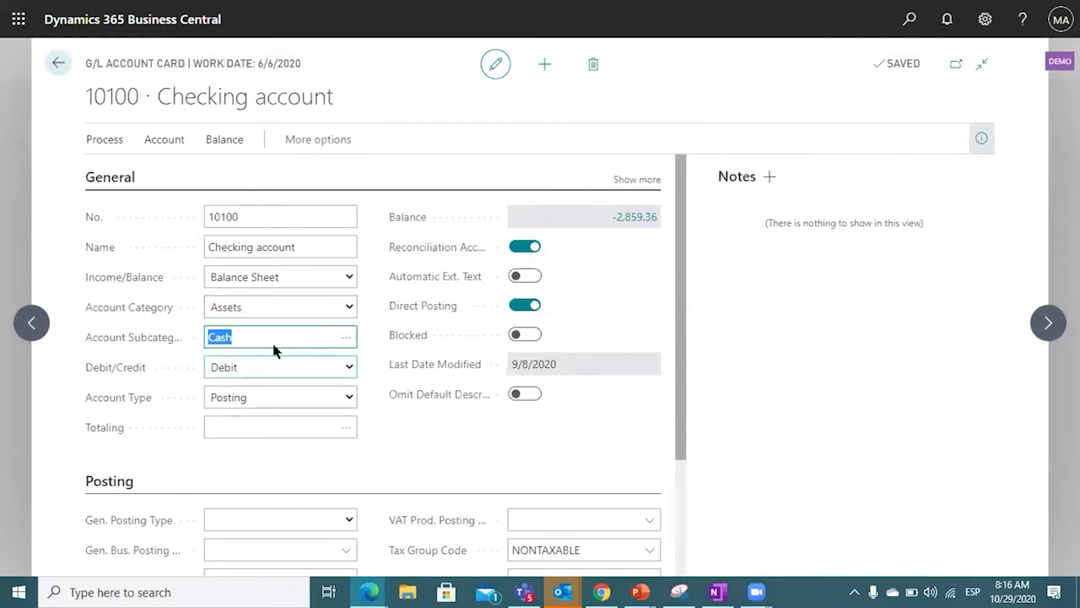
# Step: Review the Debit/Credit and Account Type options, keeping Debit and Posting, then return to the Chart of Accounts
pyautogui.click(350, 369)
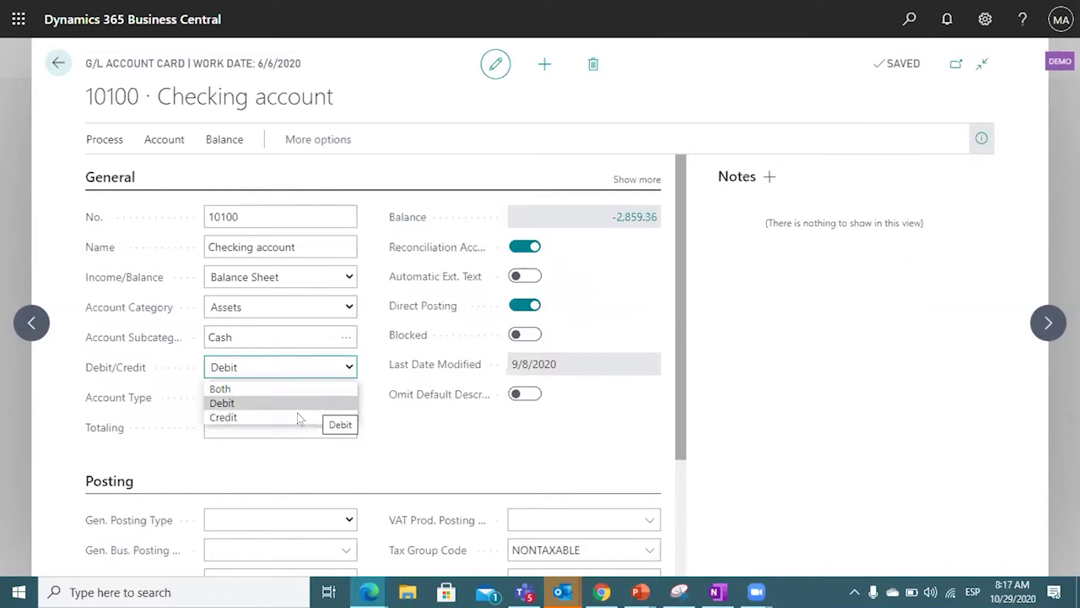
pyautogui.click(373, 414)
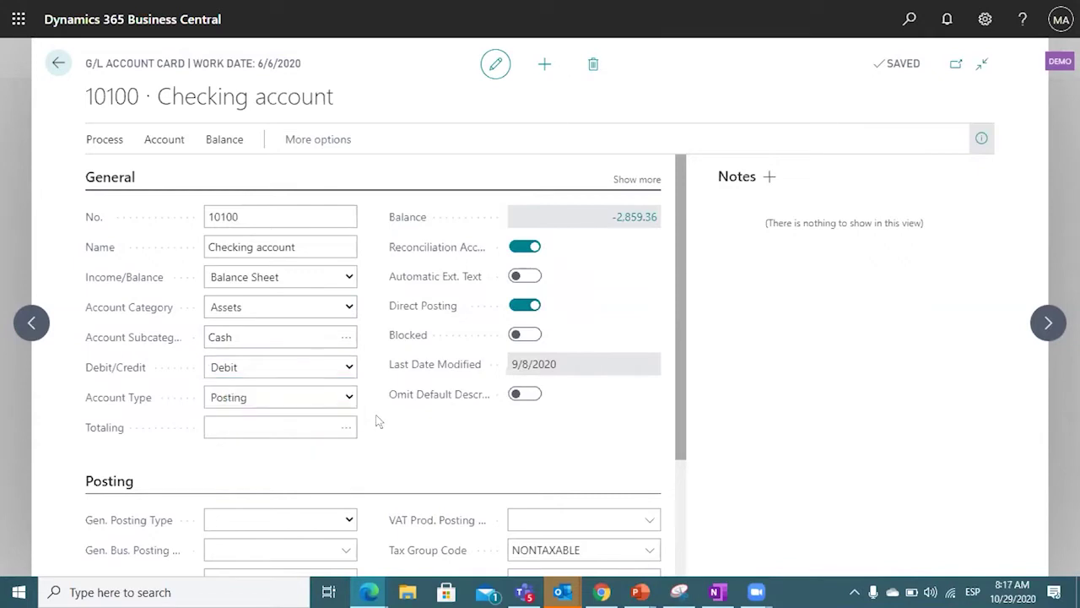
pyautogui.click(337, 396)
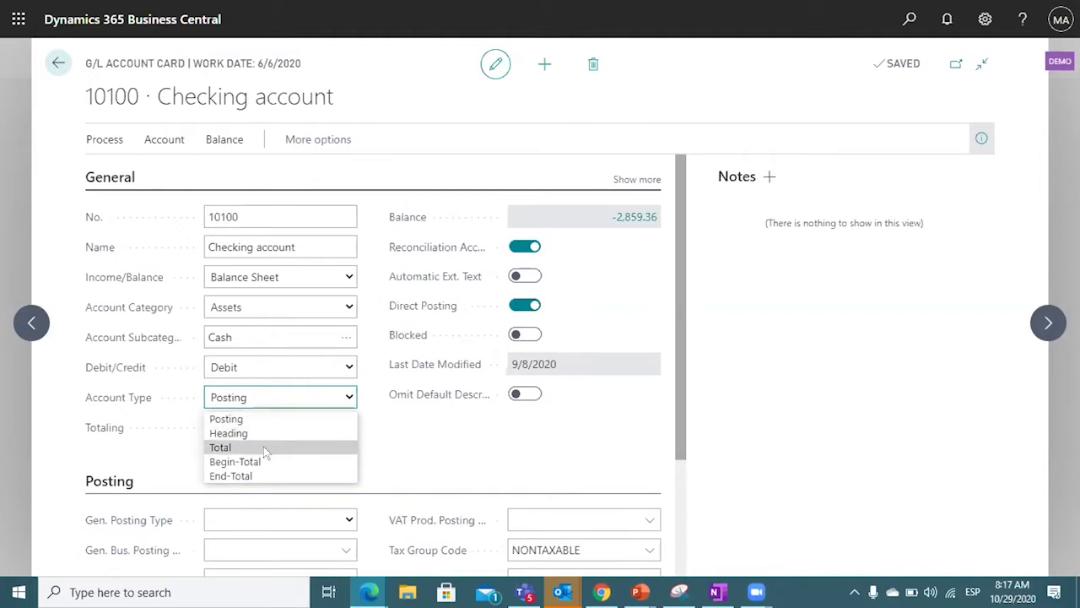
pyautogui.click(439, 448)
pyautogui.click(58, 65)
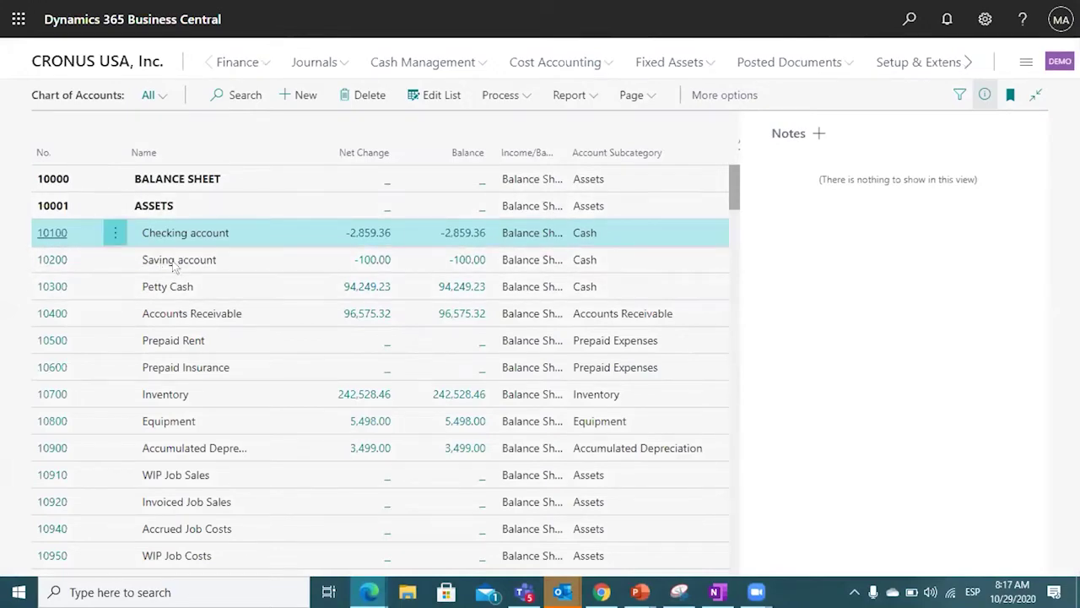
# Step: Scroll down to 20001 LIABILITIES and open its G/L account card
pyautogui.scroll(-2, 177, 266)
pyautogui.scroll(-2, 177, 265)
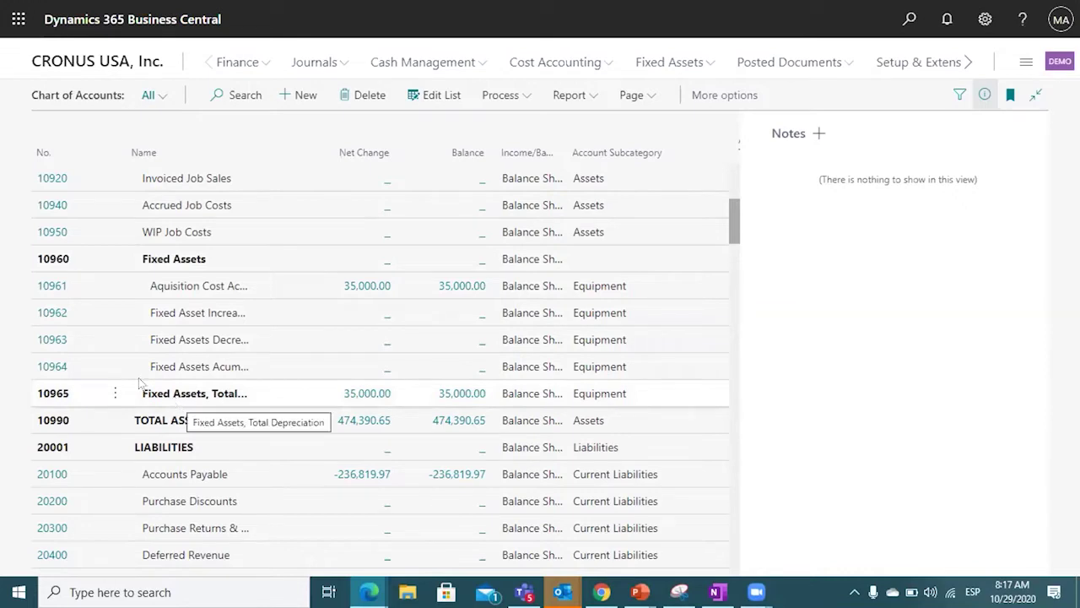
pyautogui.scroll(-3, 101, 335)
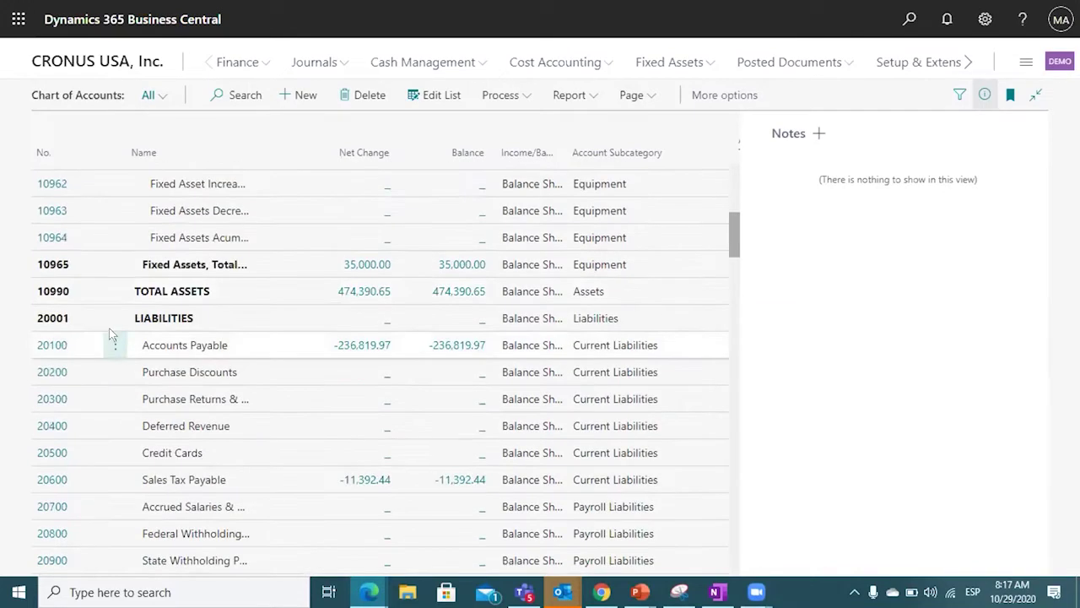
pyautogui.click(152, 253)
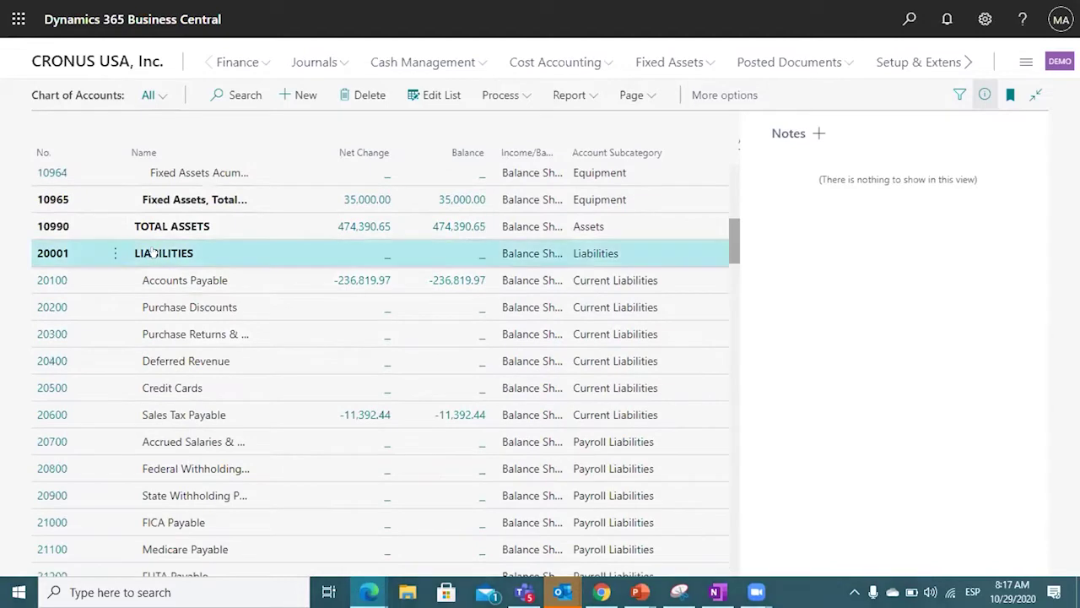
pyautogui.click(51, 253)
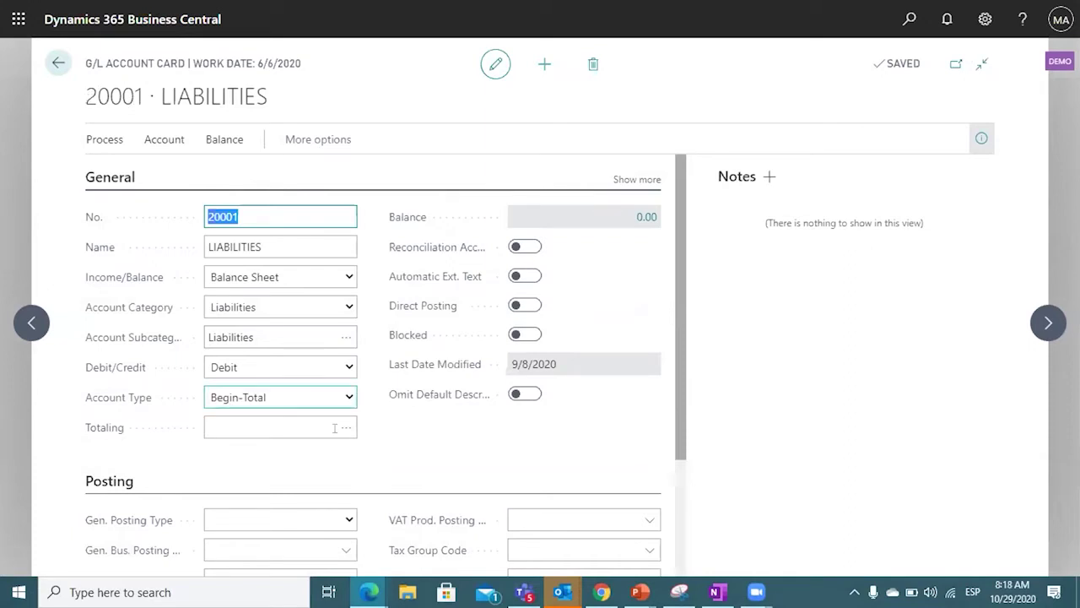
# Step: Keep 20001 LIABILITIES as Begin-Total, return to the chart, and select 20100 Accounts Payable
pyautogui.click(343, 401)
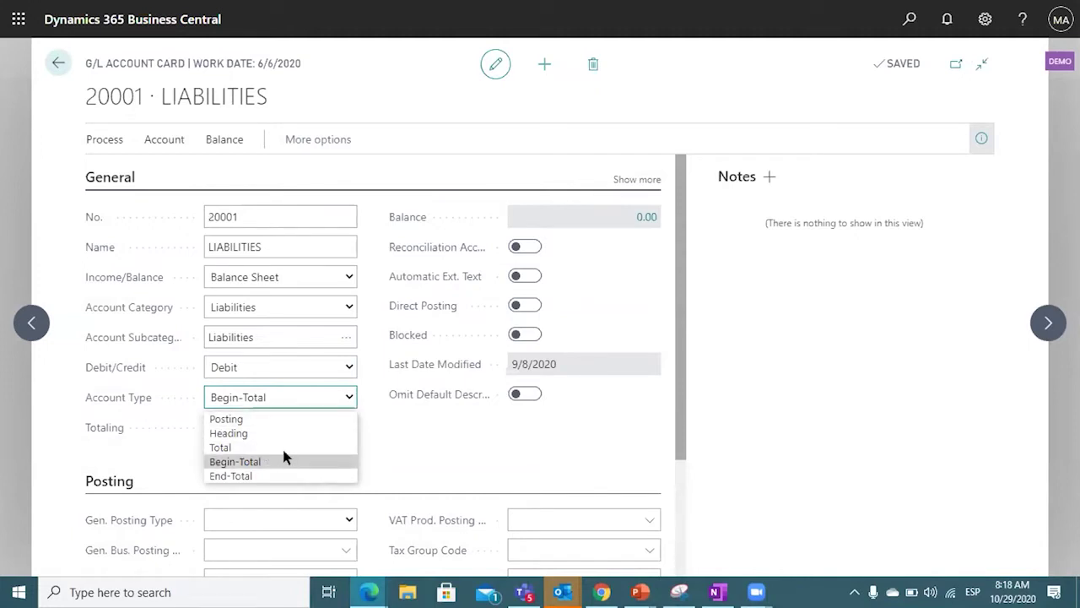
pyautogui.click(405, 451)
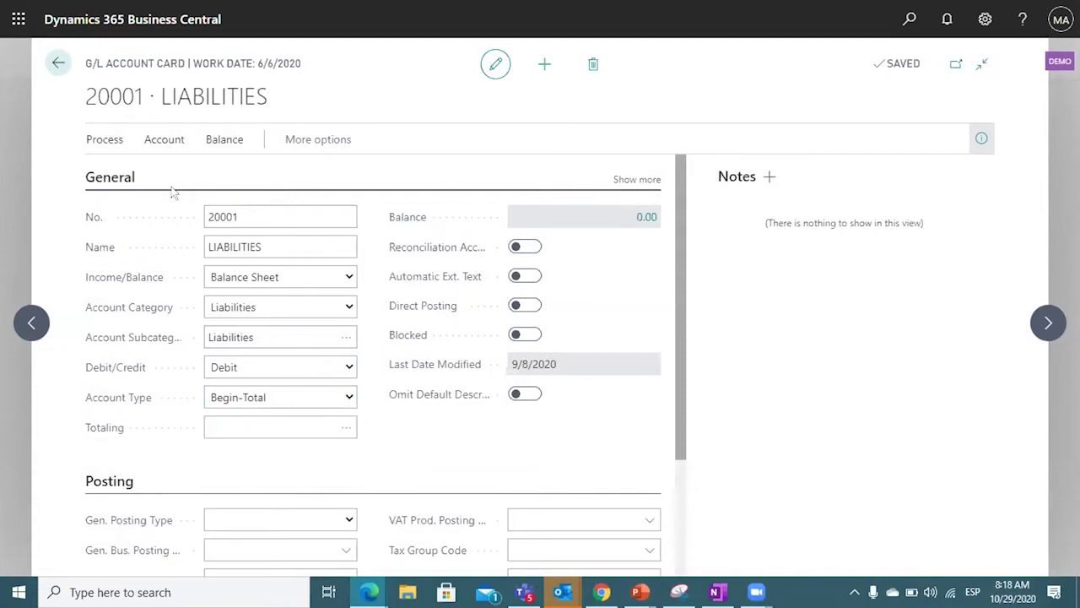
pyautogui.click(59, 65)
pyautogui.click(211, 218)
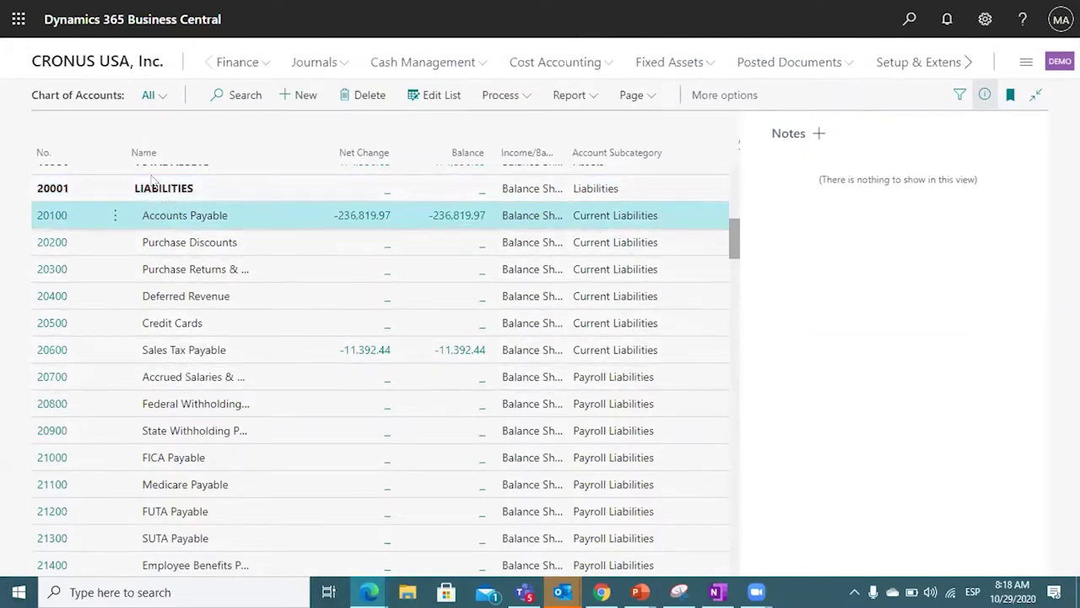
# Step: Scroll down and open the G/L account card for 30990 TOTAL LIABILITIES
pyautogui.scroll(-5, 189, 242)
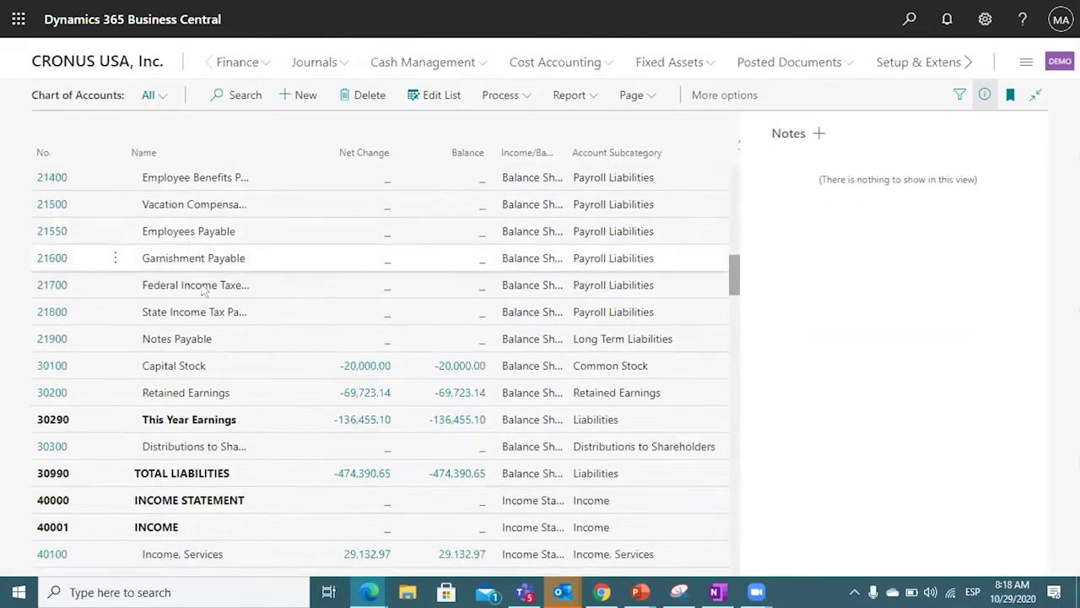
pyautogui.click(200, 473)
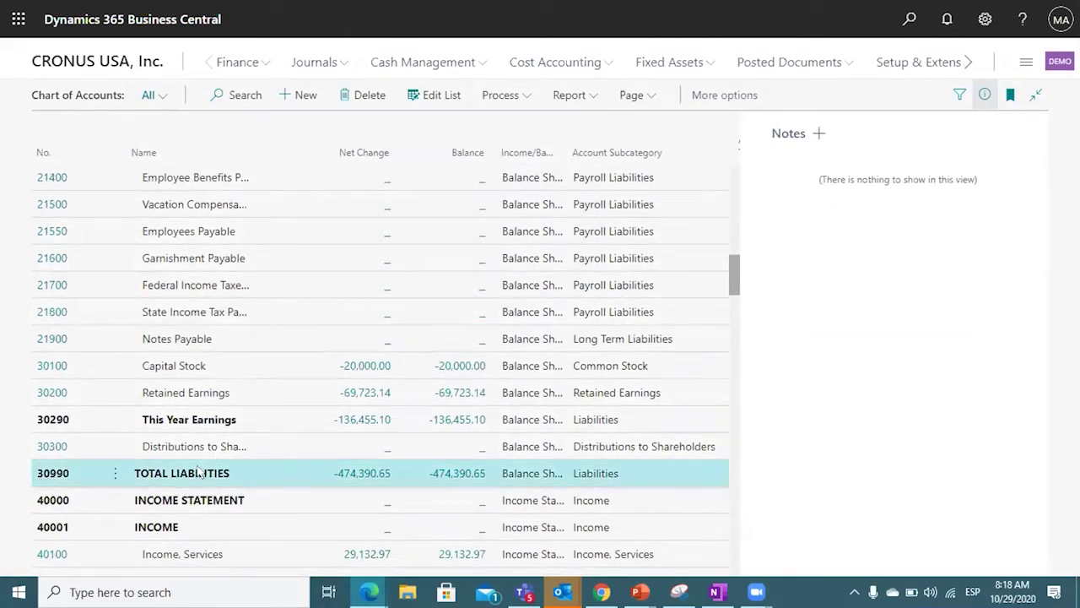
pyautogui.click(52, 474)
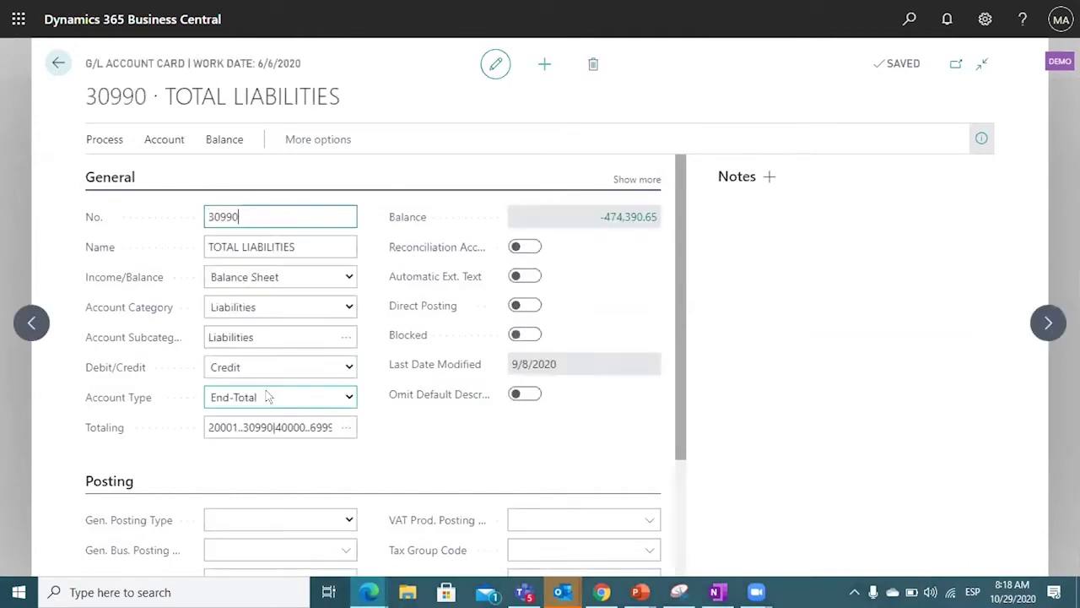
# Step: Confirm 30990 TOTAL LIABILITIES stays an End-Total account, then go back to the chart of accounts
pyautogui.click(350, 399)
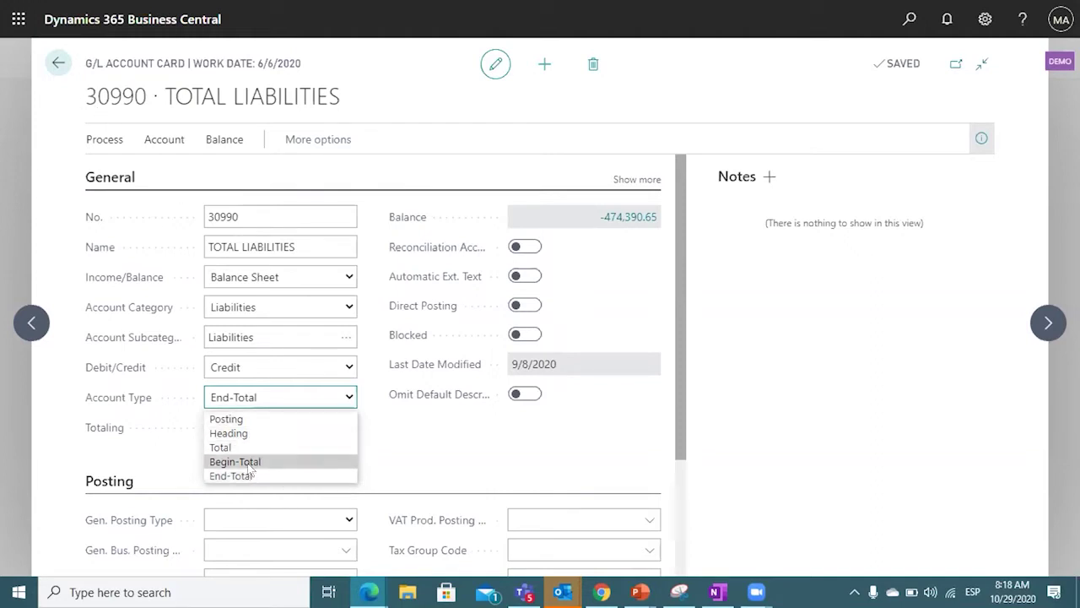
pyautogui.click(54, 73)
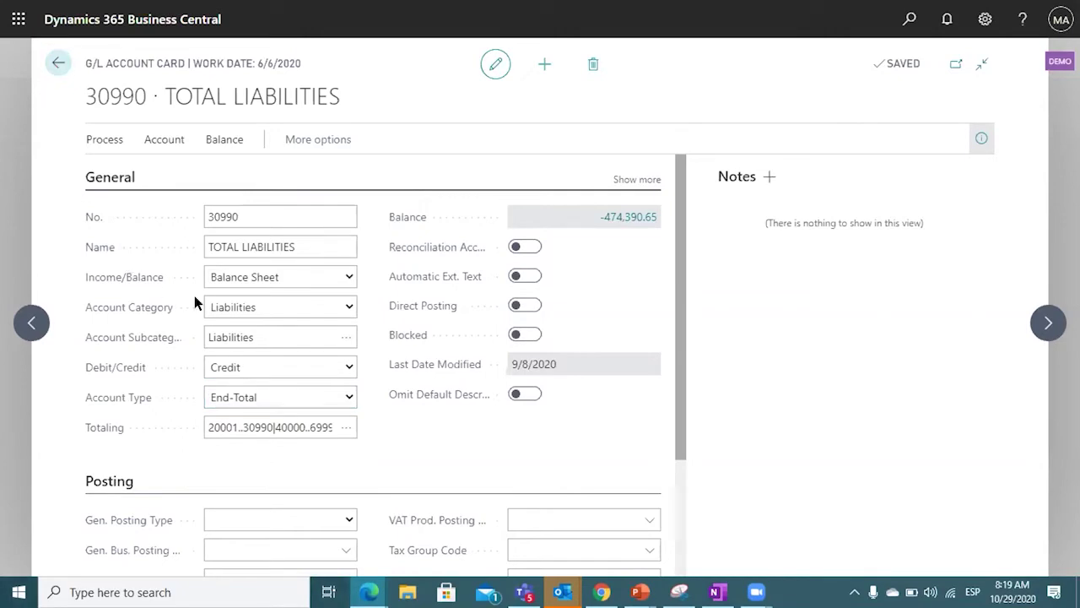
pyautogui.scroll(3, 239, 397)
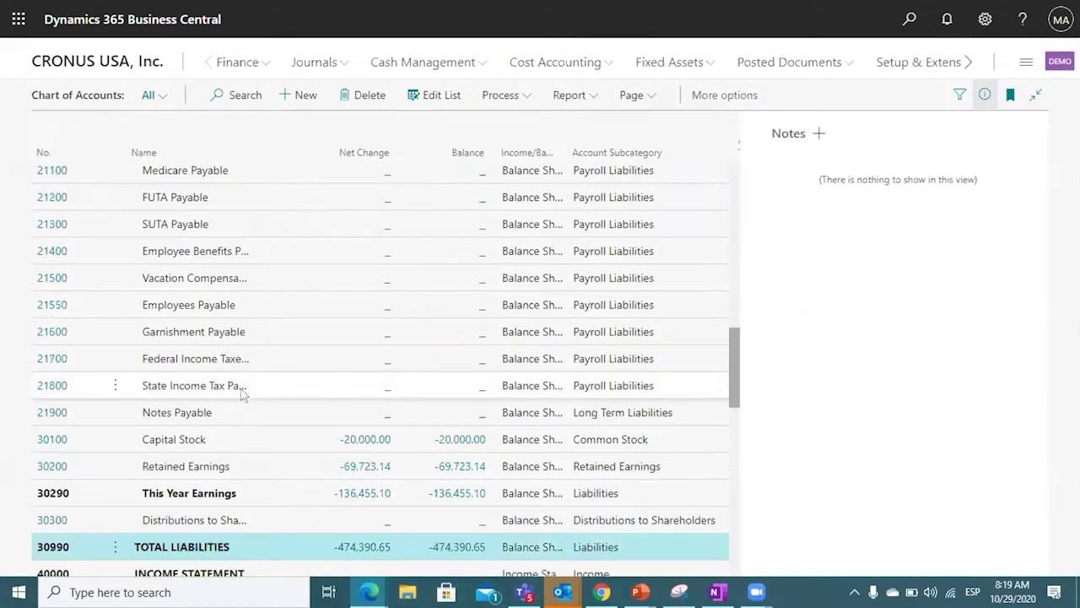
# Step: Scroll between LIABILITIES and TOTAL LIABILITIES to compare the section boundaries
pyautogui.scroll(3, 249, 388)
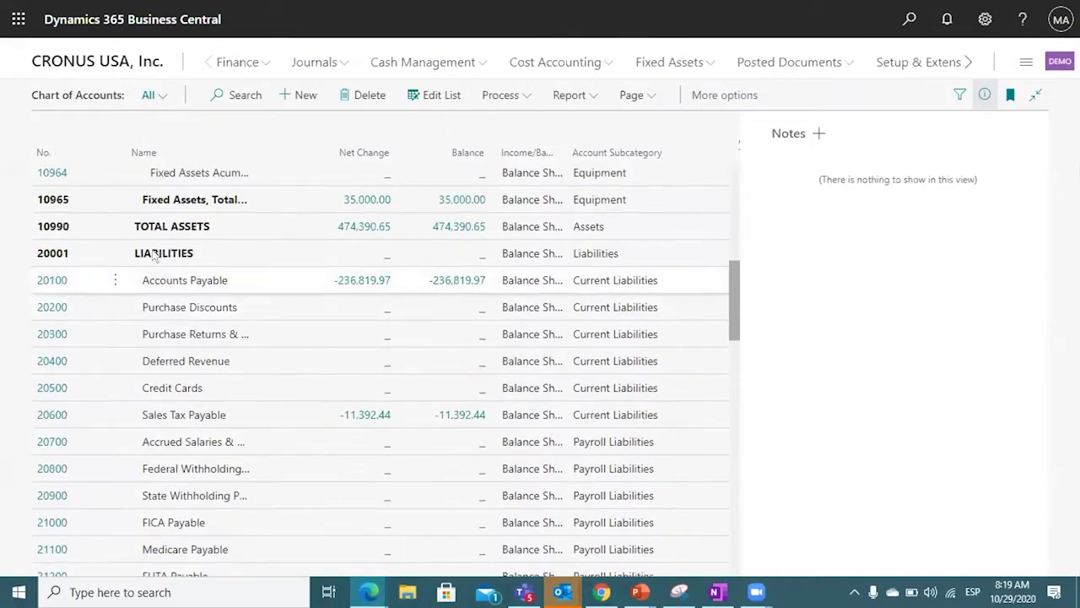
pyautogui.scroll(-6, 186, 312)
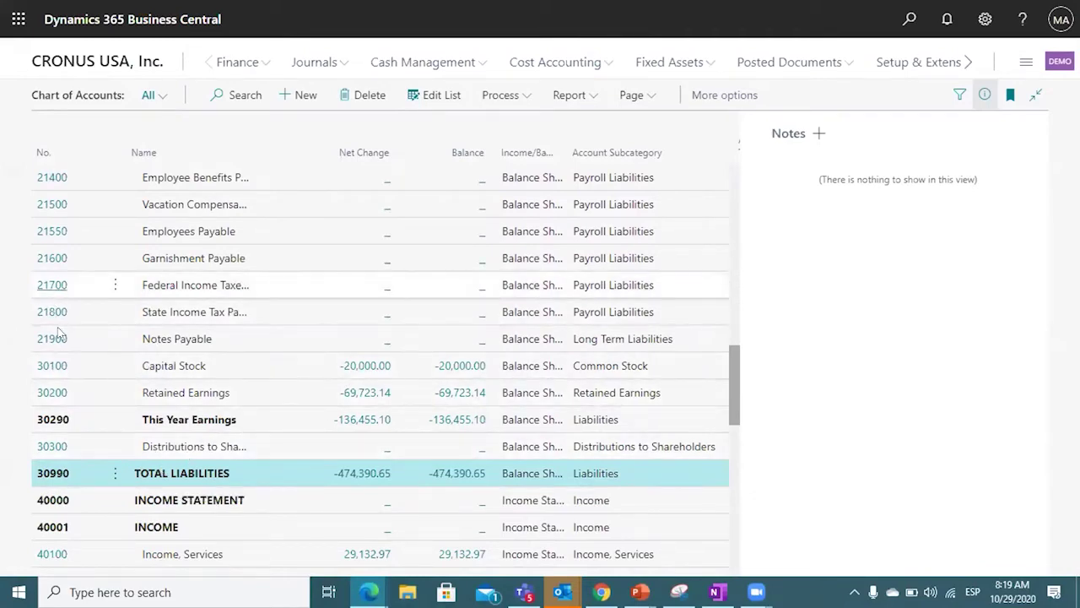
pyautogui.scroll(5, 59, 342)
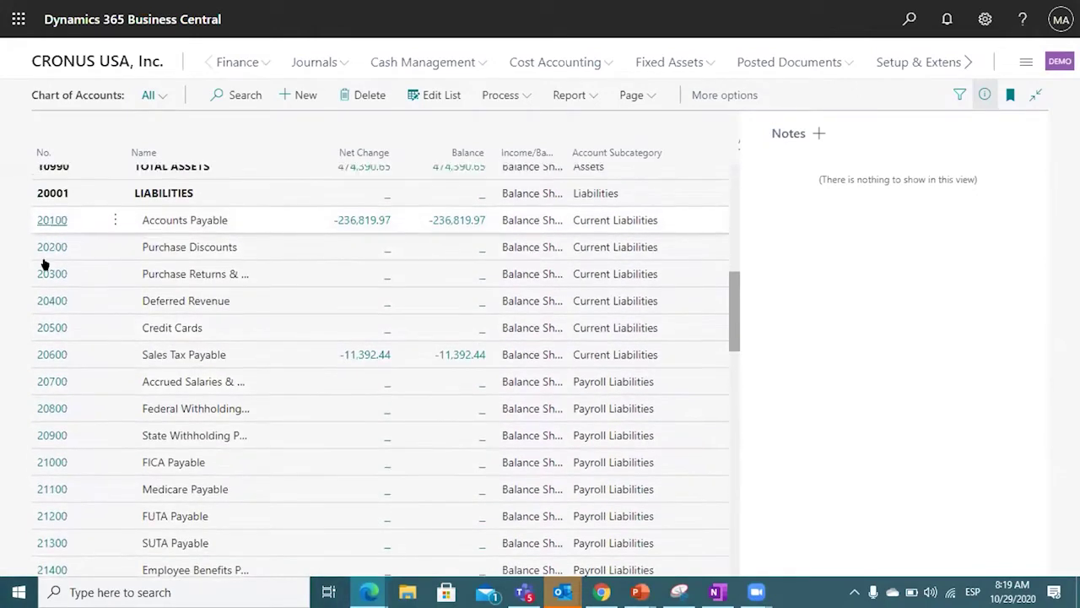
pyautogui.scroll(1, 44, 270)
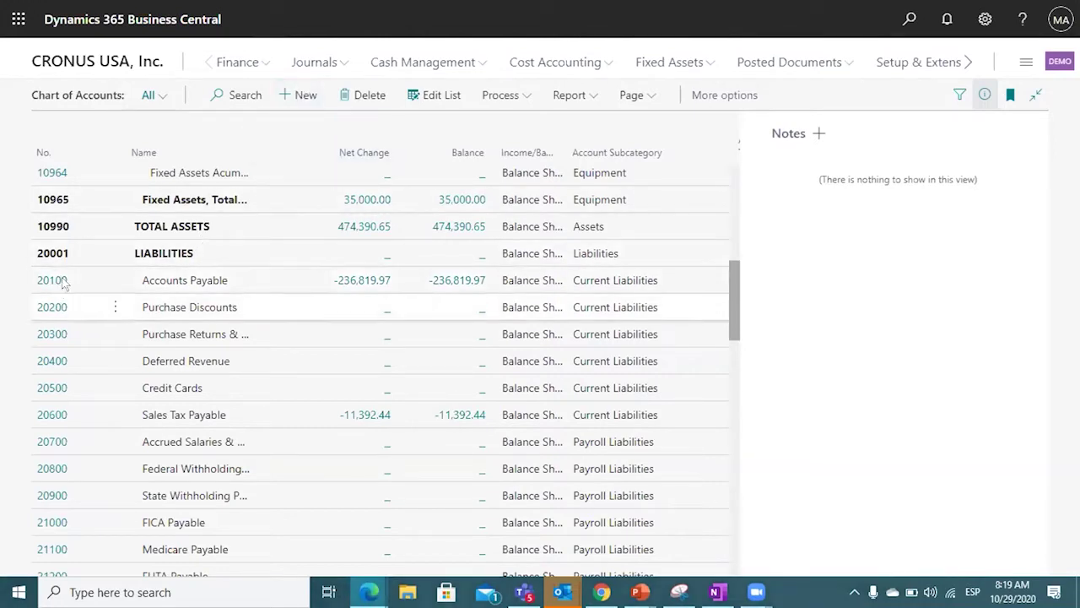
# Step: Scroll down to the income section and select the 40001 INCOME row
pyautogui.scroll(-1, 80, 302)
pyautogui.scroll(-2, 79, 297)
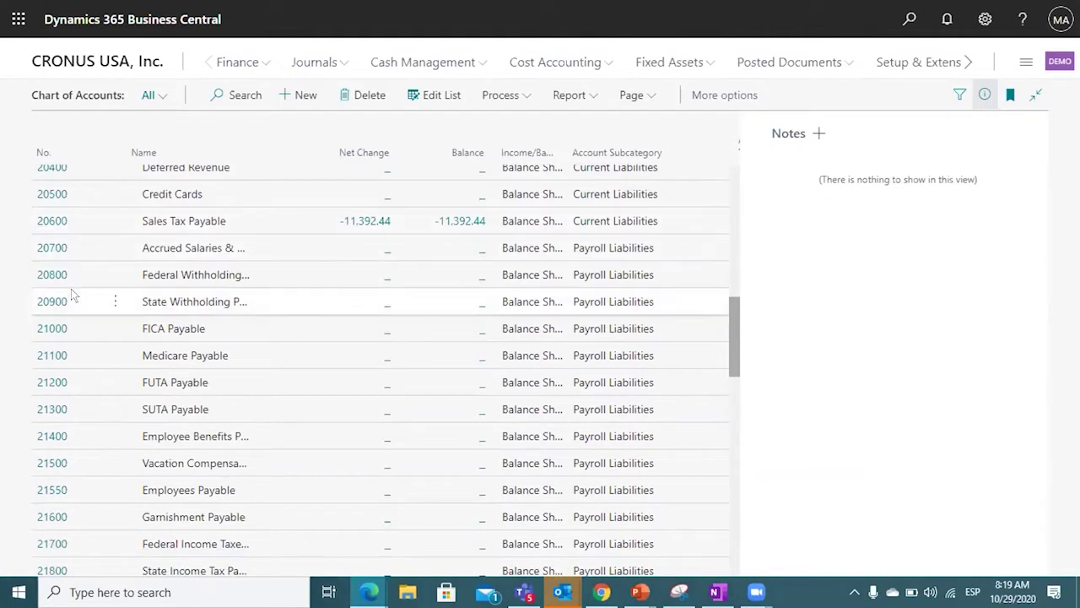
pyautogui.scroll(-3, 71, 289)
pyautogui.scroll(-1, 71, 289)
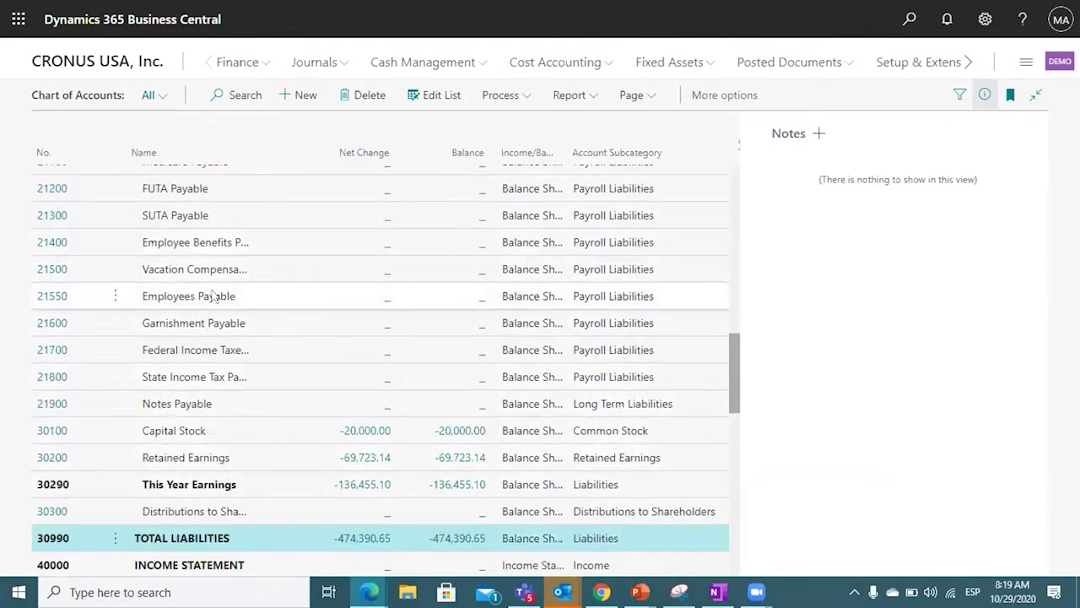
pyautogui.scroll(-5, 213, 294)
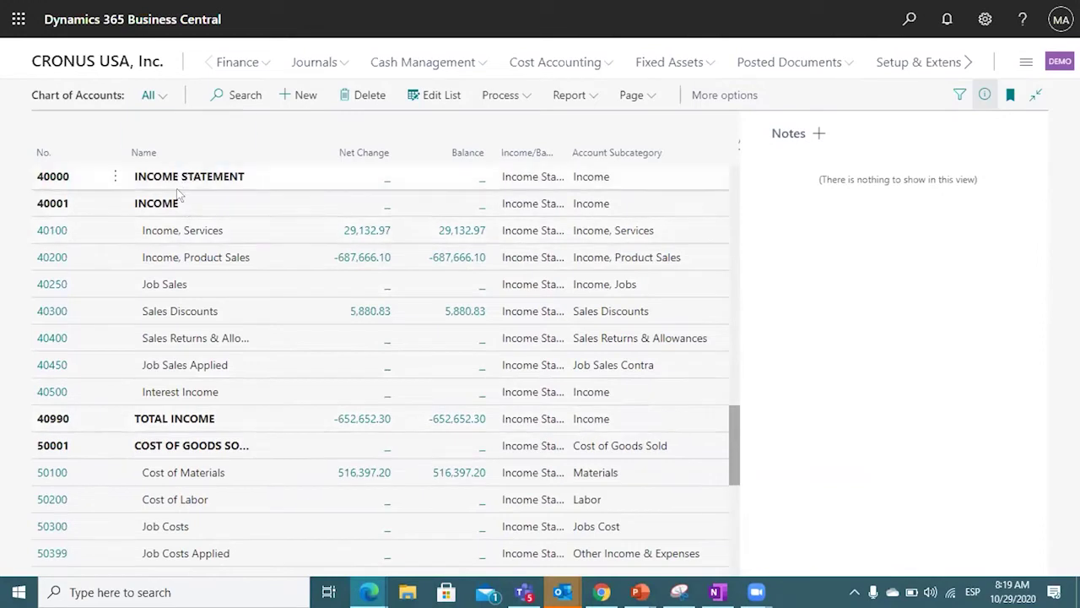
pyautogui.click(145, 204)
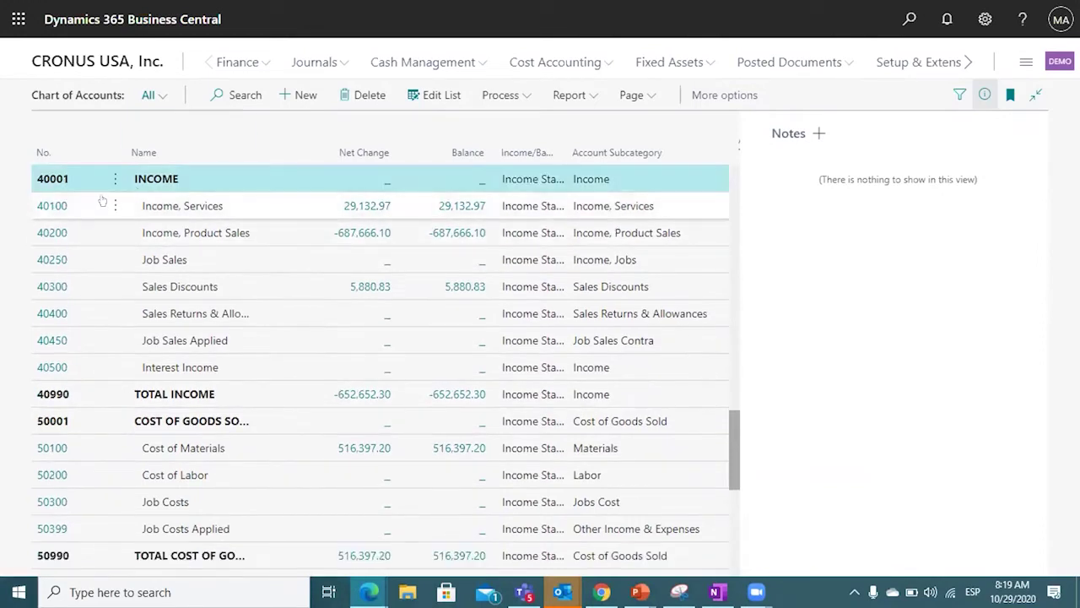
# Step: Open the 40001 INCOME account card and return to the chart of accounts
pyautogui.click(52, 179)
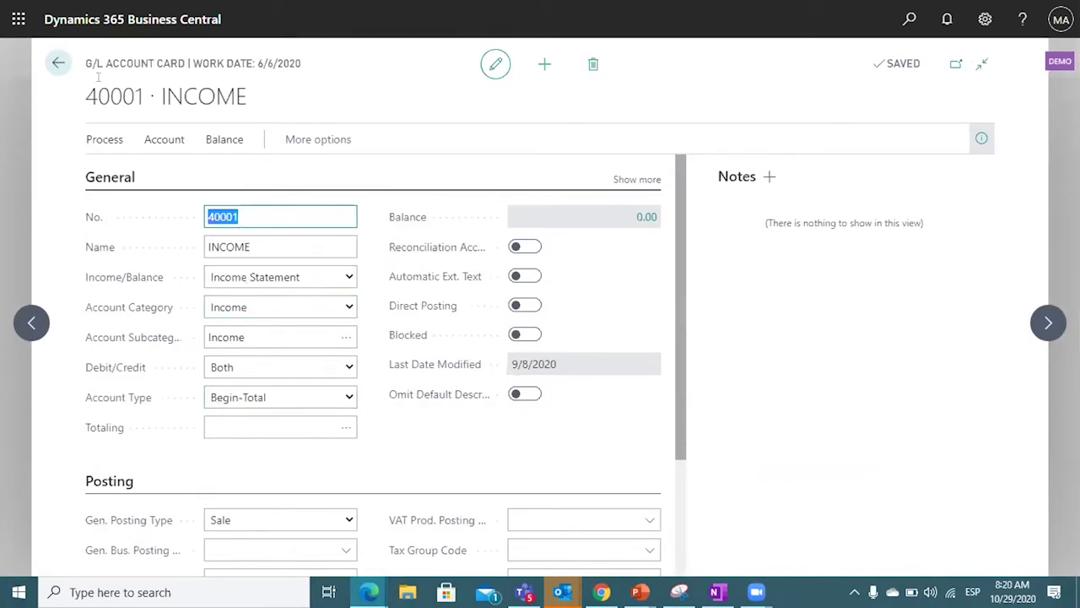
pyautogui.click(100, 200)
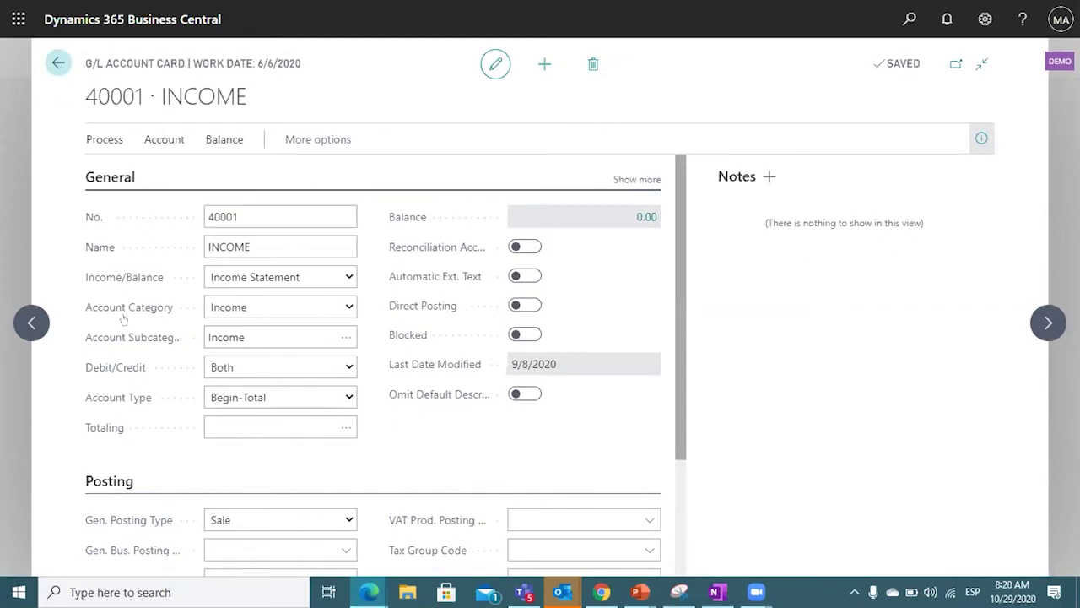
pyautogui.press('Escape')
# Step: Open the 40990 TOTAL INCOME card, check its 40001..40990 totaling, and return
pyautogui.click(87, 397)
pyautogui.click(115, 393)
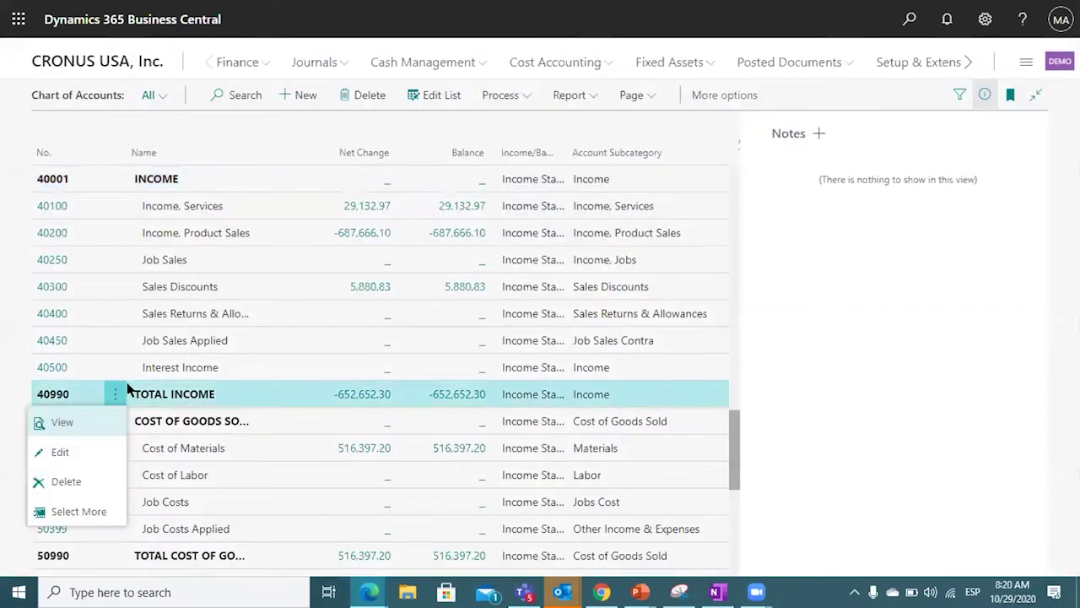
pyautogui.click(56, 394)
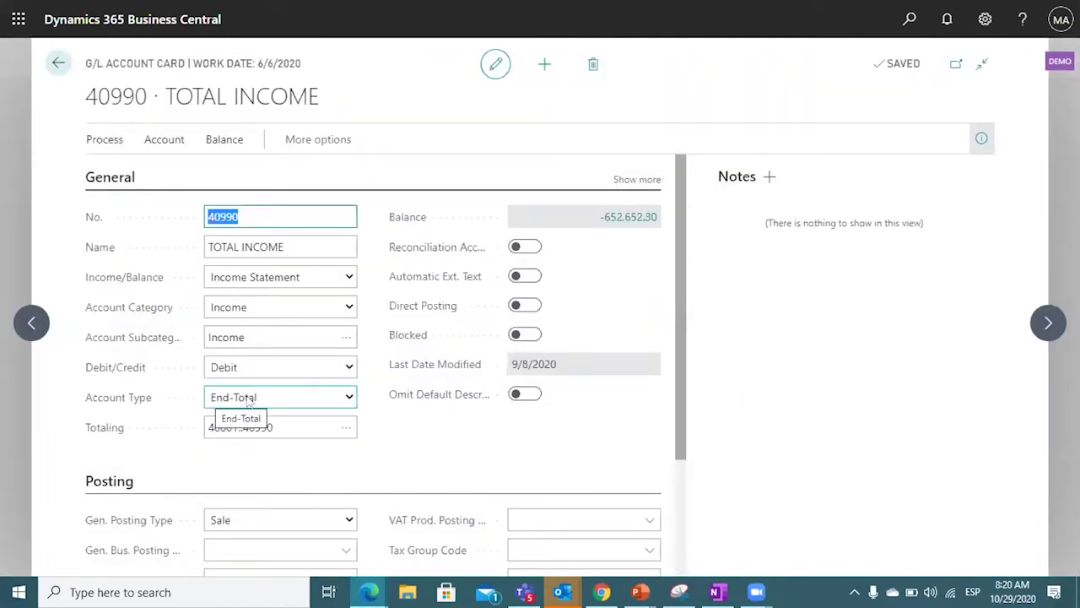
pyautogui.click(59, 64)
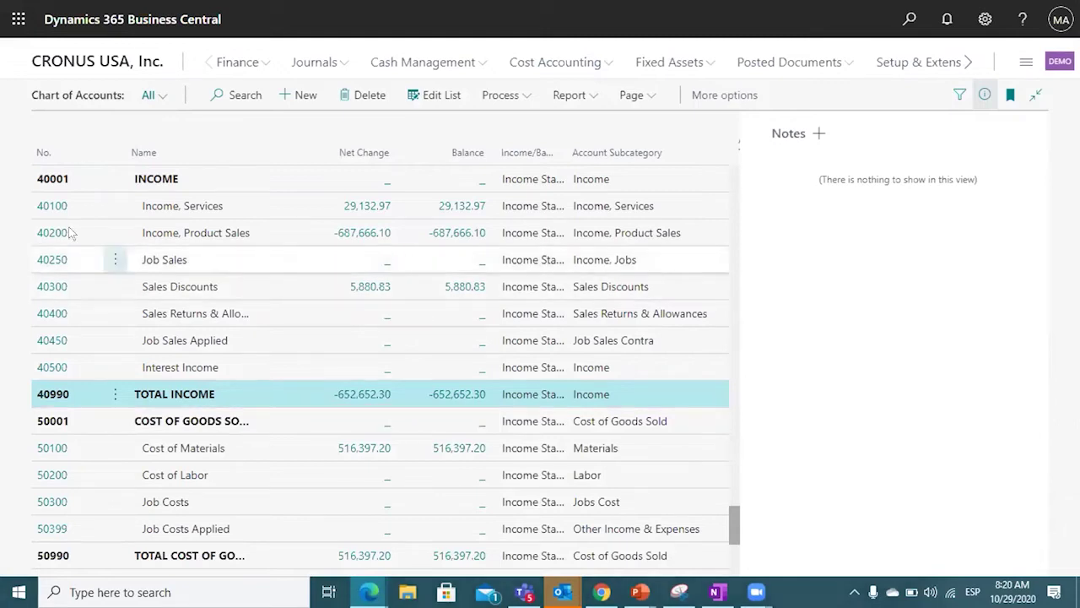
# Step: Open the 40100 Income, Services card and drill into the entries behind its 29,132.97 balance
pyautogui.click(52, 205)
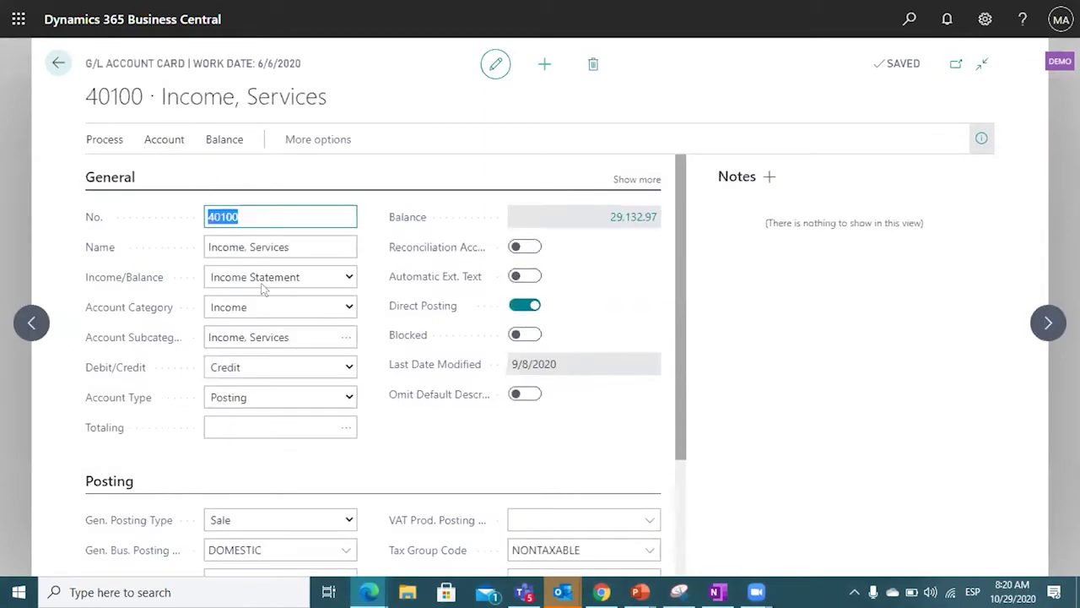
pyautogui.click(292, 397)
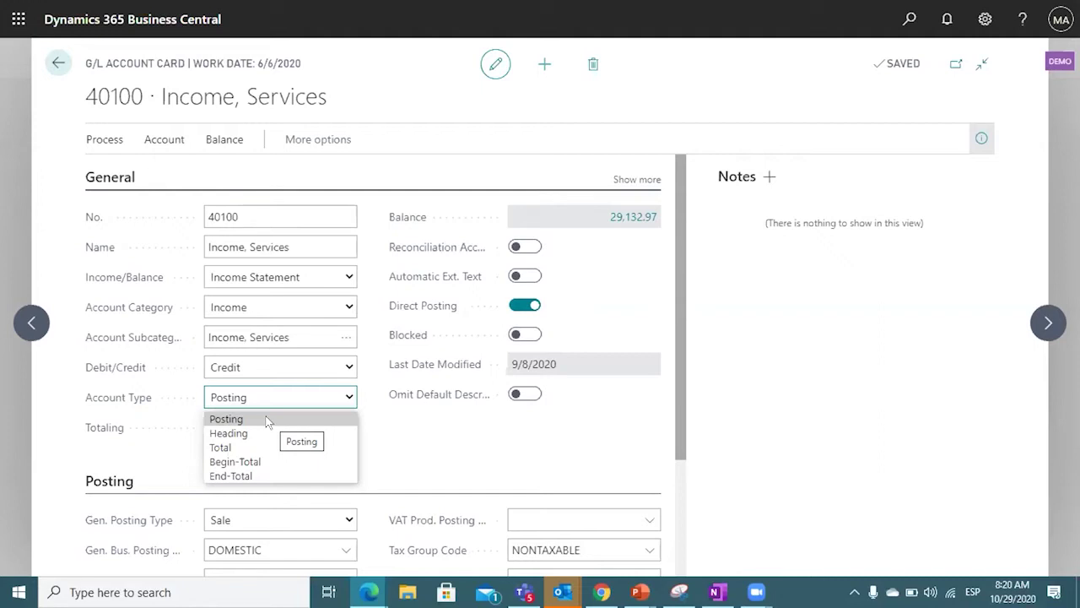
pyautogui.click(626, 217)
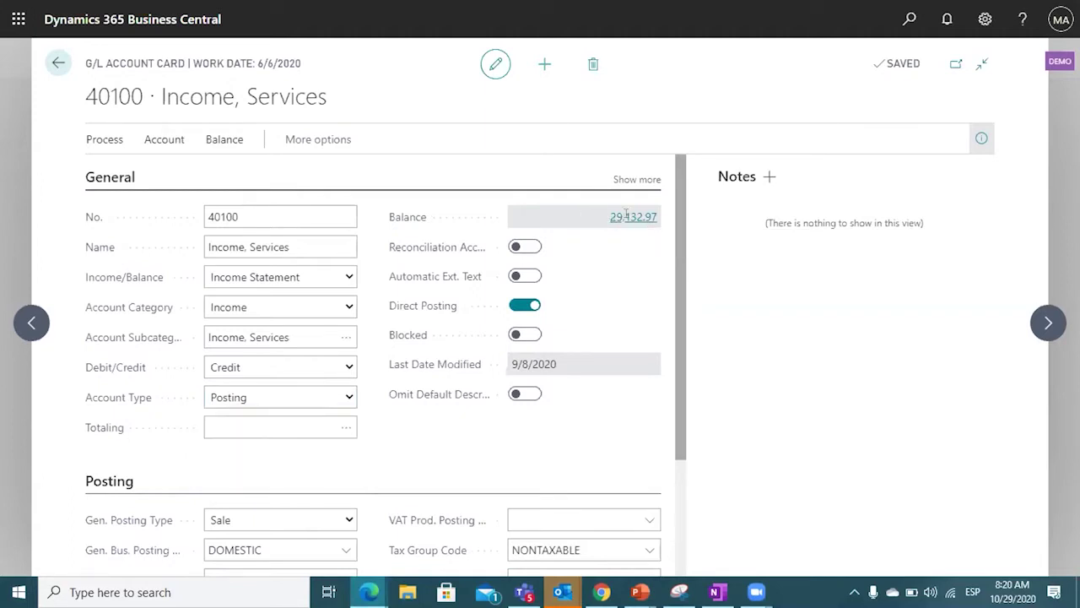
pyautogui.click(617, 217)
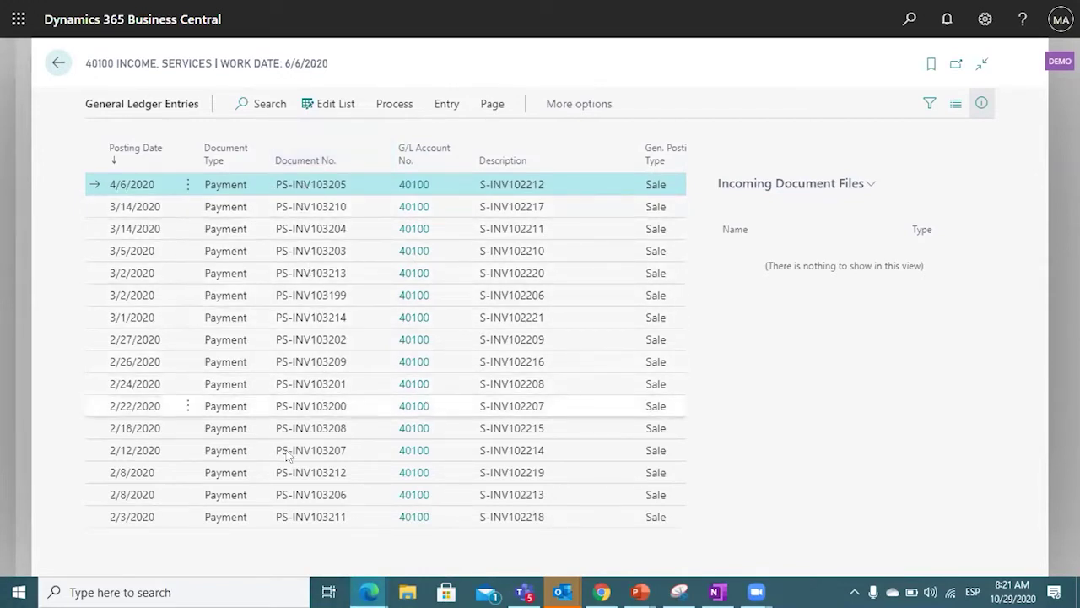
pyautogui.click(57, 63)
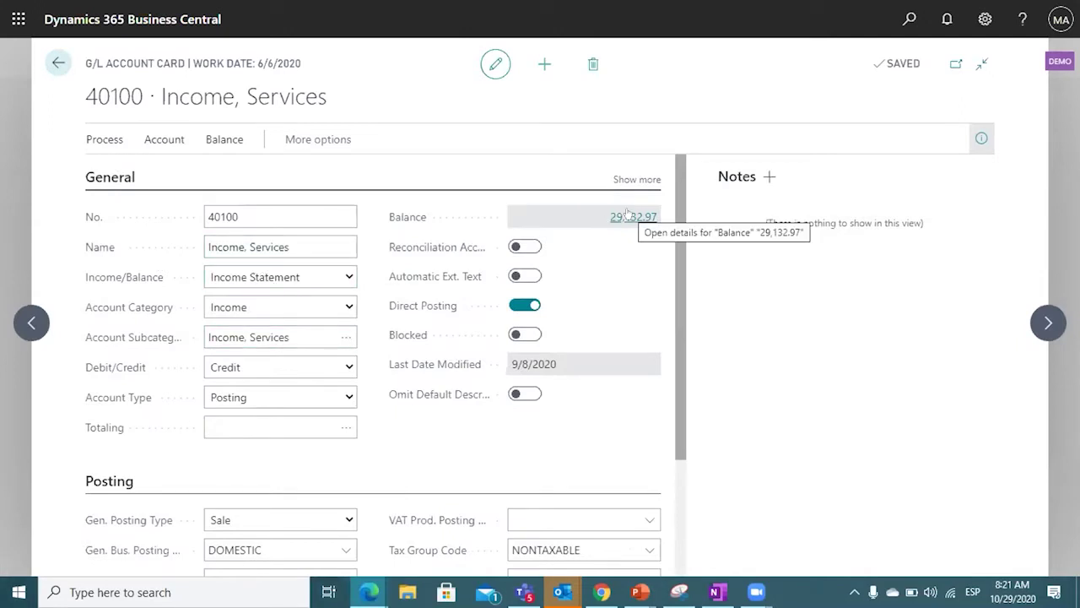
pyautogui.click(211, 402)
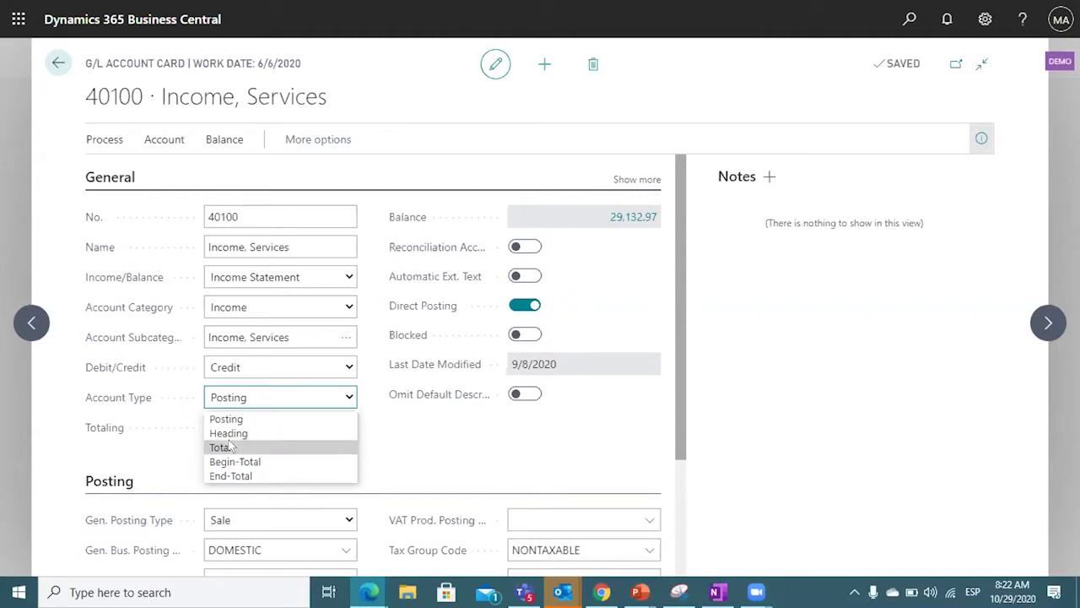
# Step: Leave the 40100 card with Posting type unchanged and return to the expense accounts
pyautogui.click(387, 416)
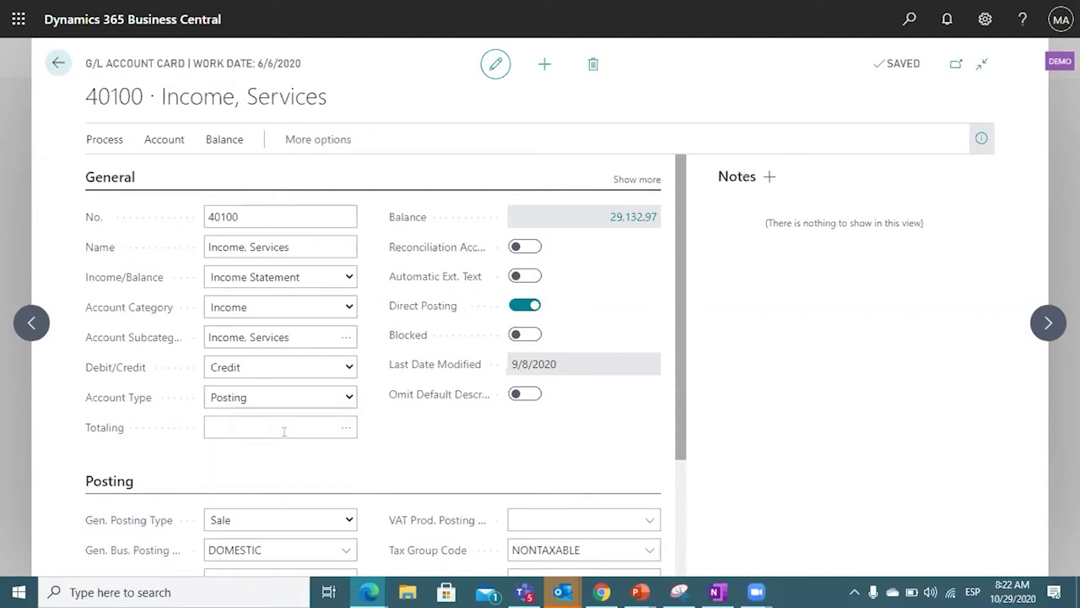
pyautogui.click(221, 420)
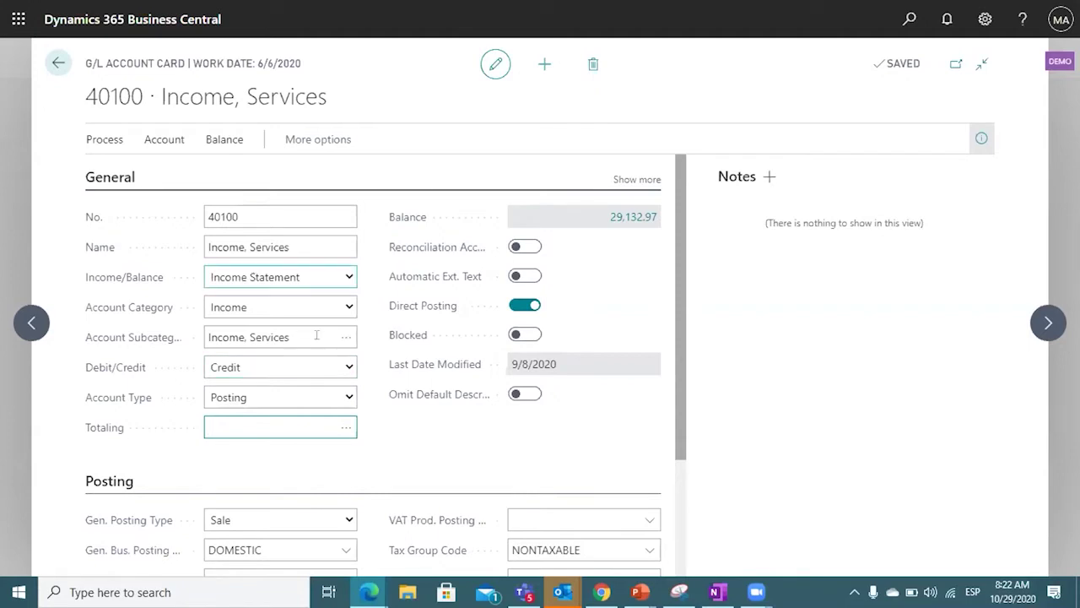
pyautogui.click(56, 64)
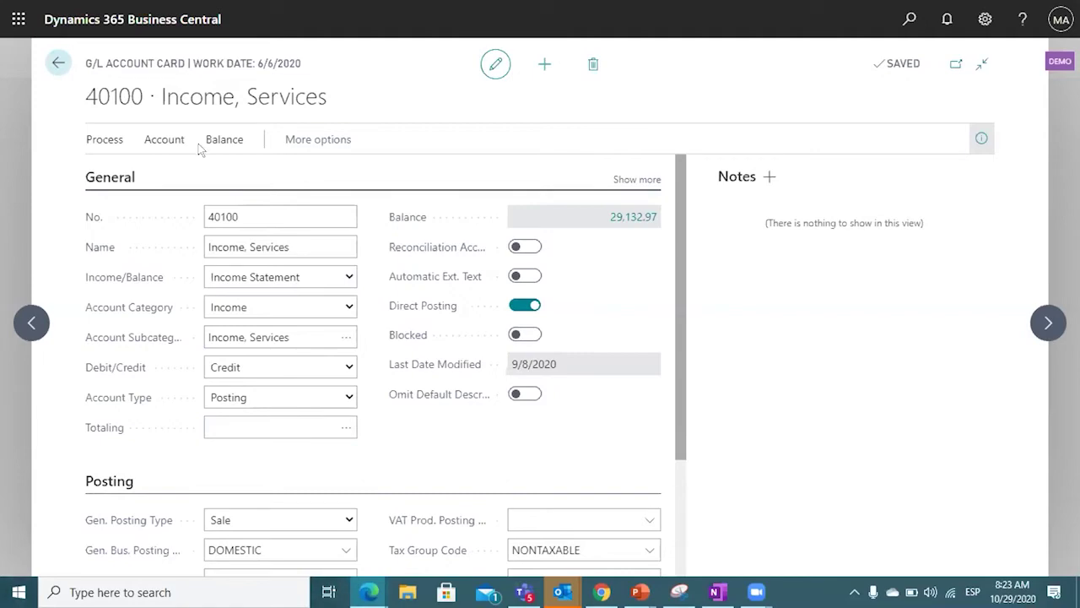
pyautogui.scroll(-10, 226, 248)
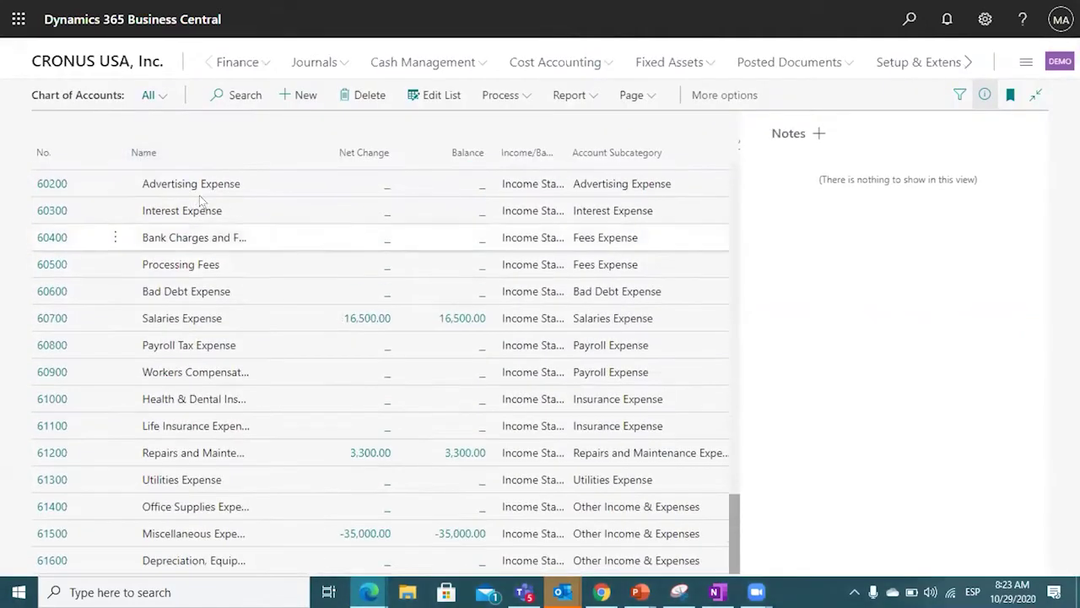
pyautogui.scroll(3, 196, 201)
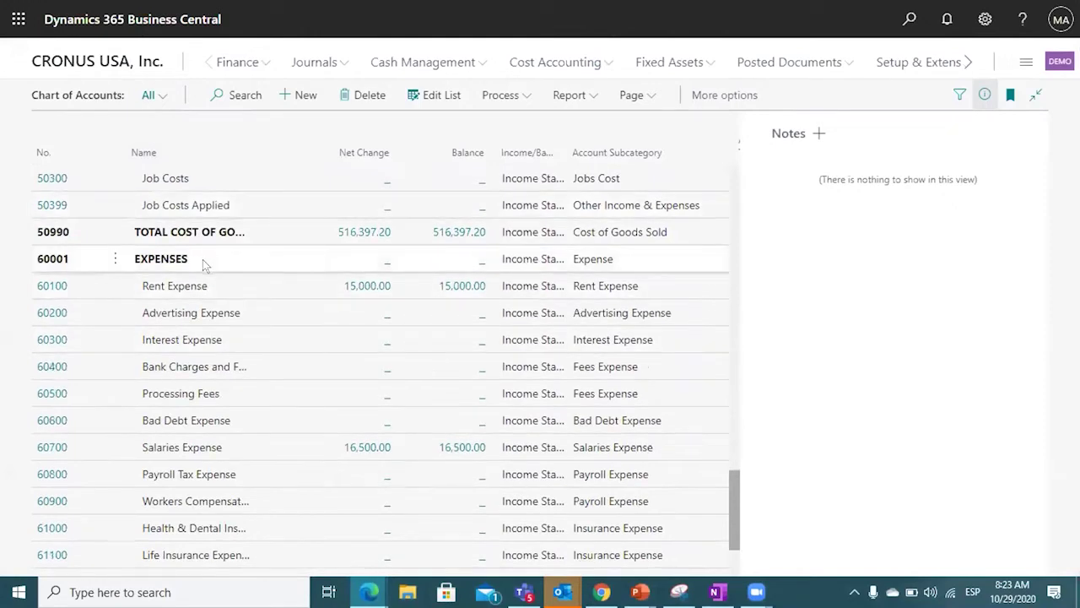
pyautogui.scroll(-3, 203, 287)
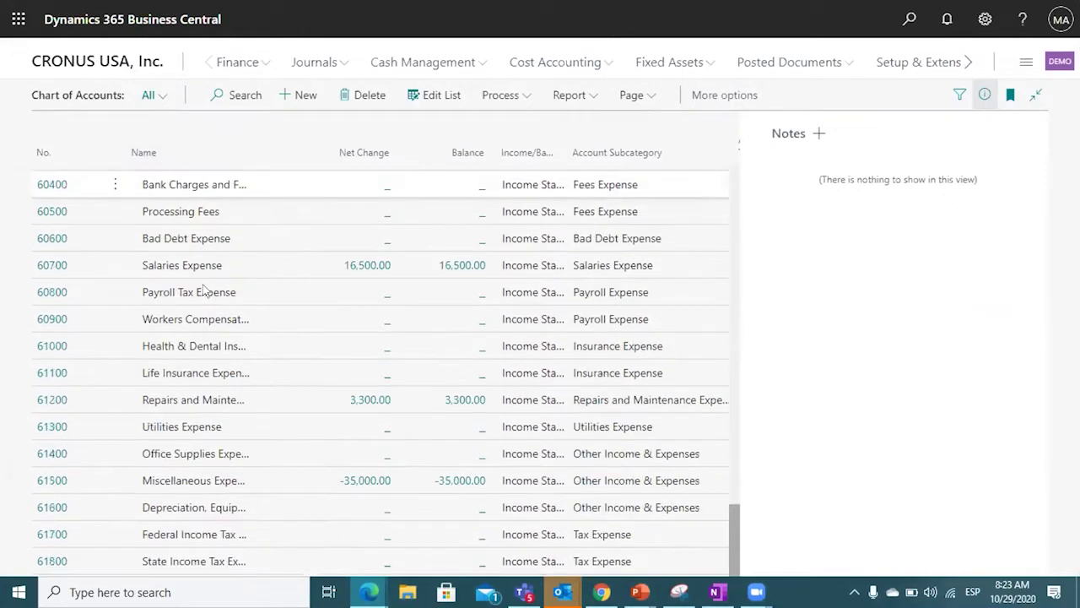
pyautogui.scroll(-1, 202, 291)
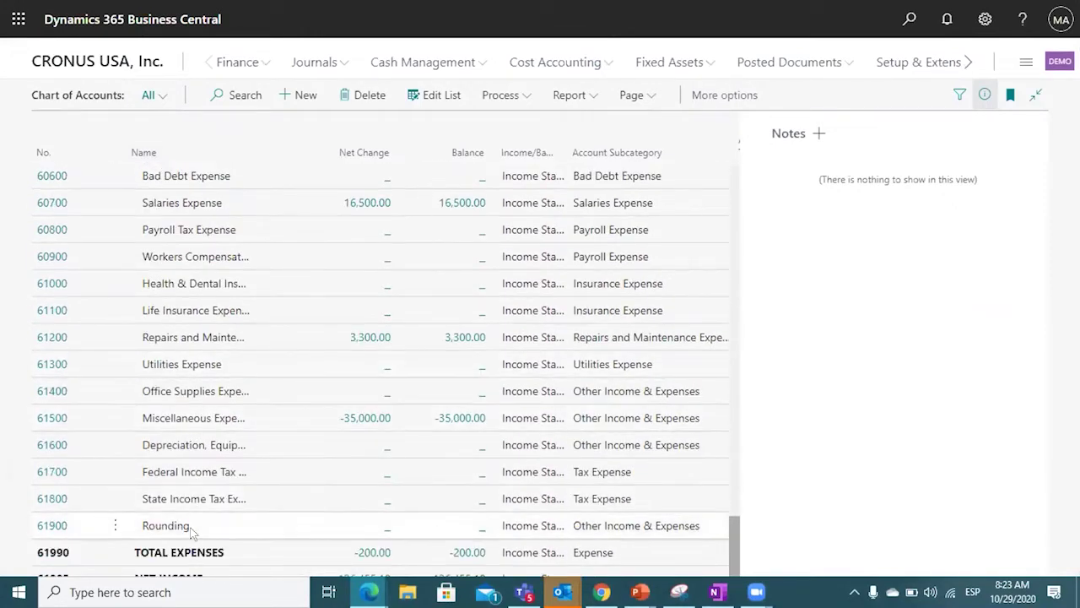
pyautogui.click(190, 531)
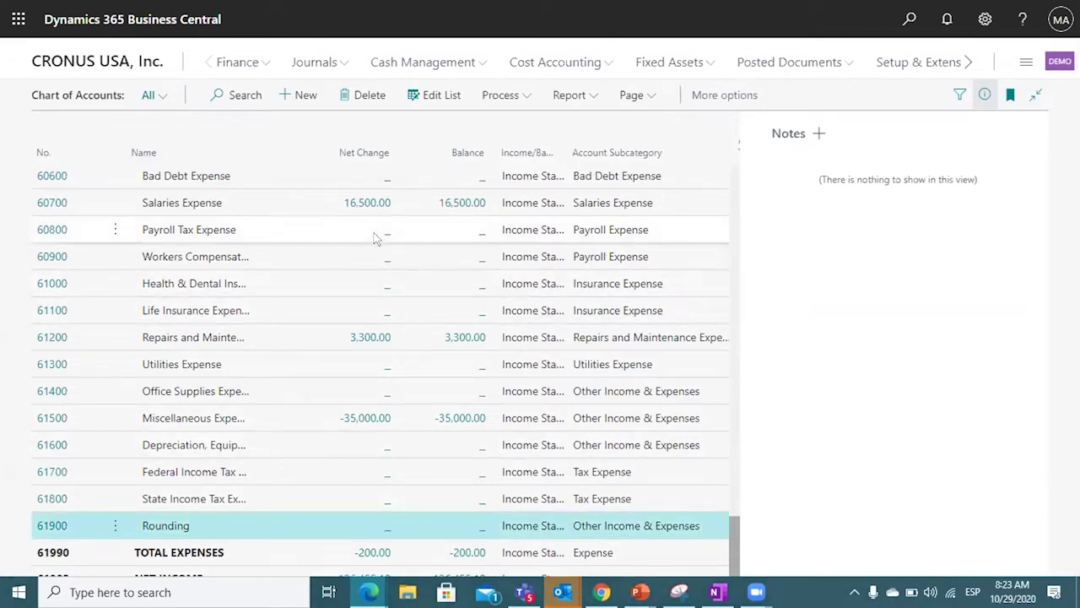
pyautogui.scroll(2, 245, 338)
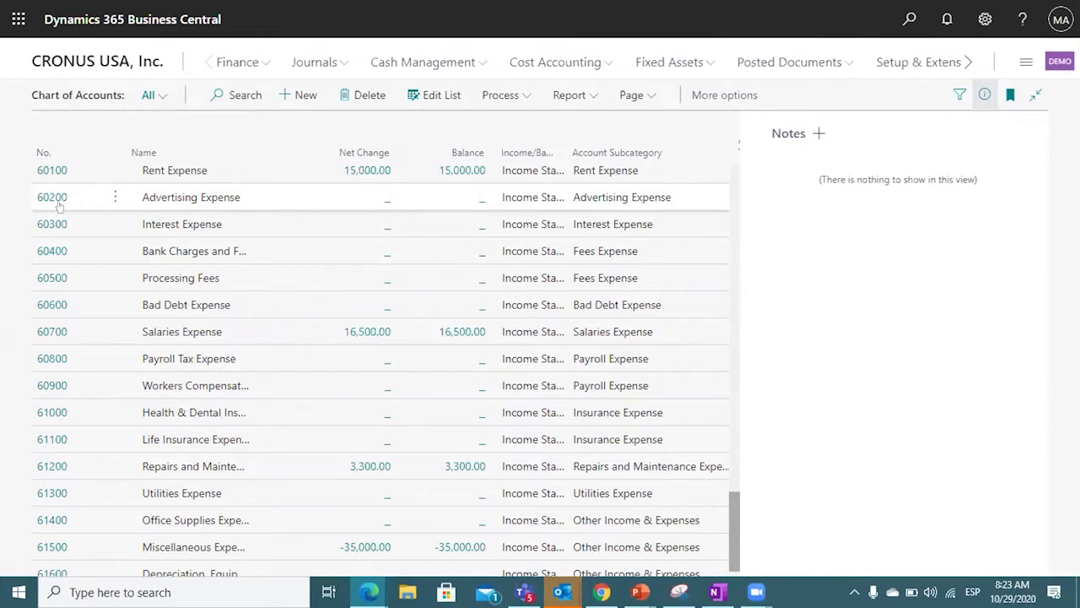
pyautogui.scroll(-1, 60, 214)
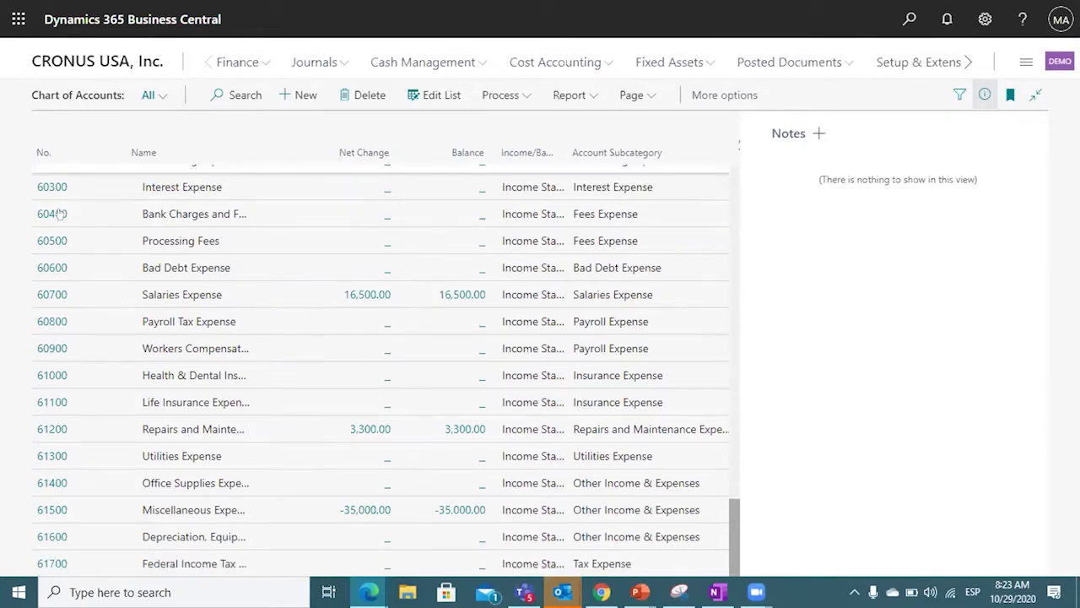
pyautogui.scroll(-2, 60, 338)
pyautogui.click(84, 525)
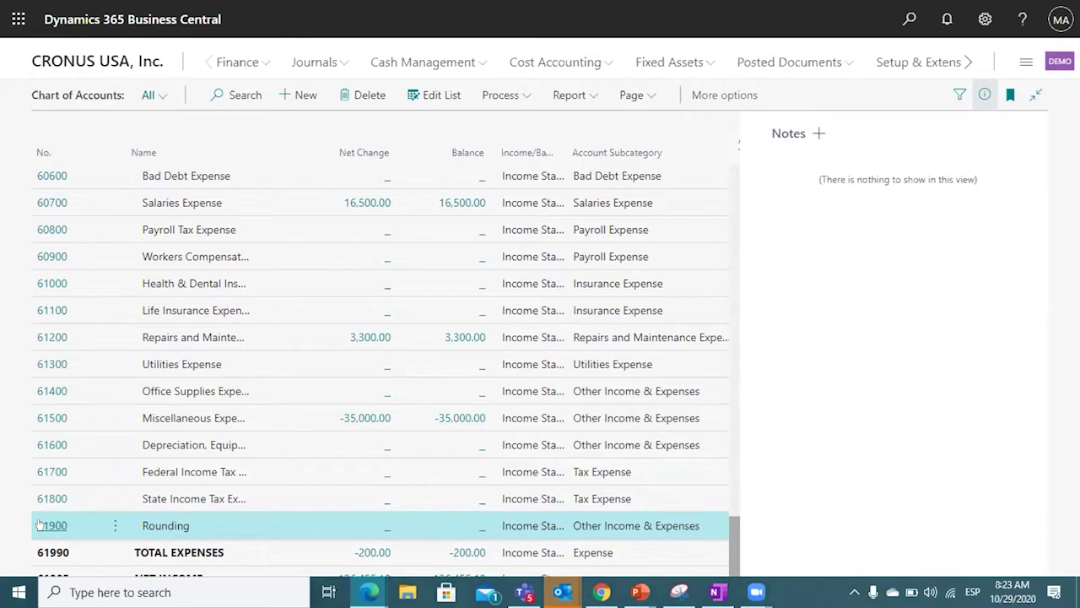
pyautogui.rightClick(61, 521)
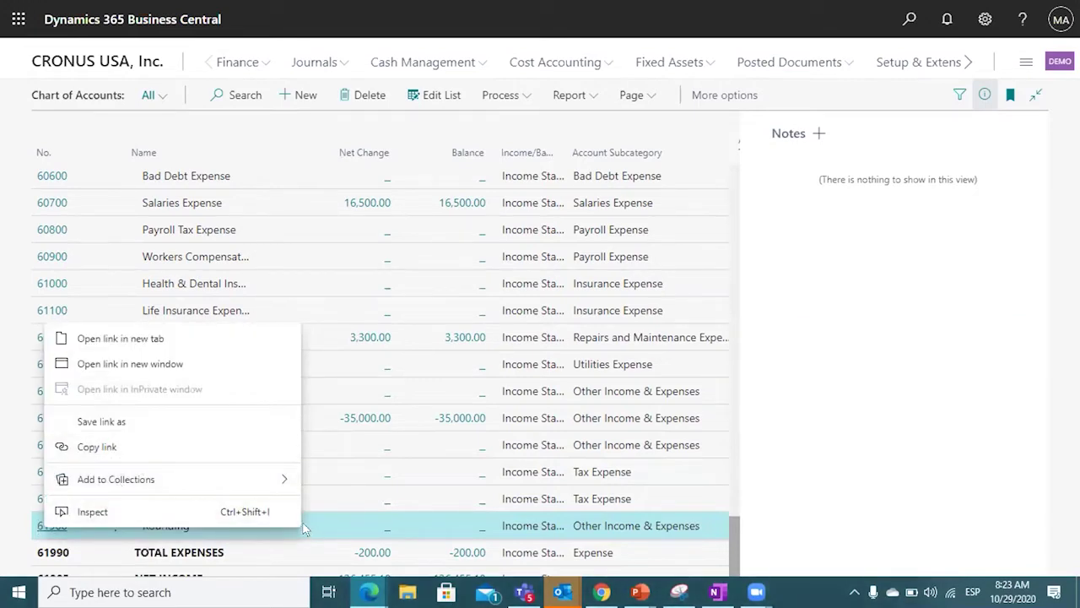
pyautogui.click(290, 314)
pyautogui.click(294, 95)
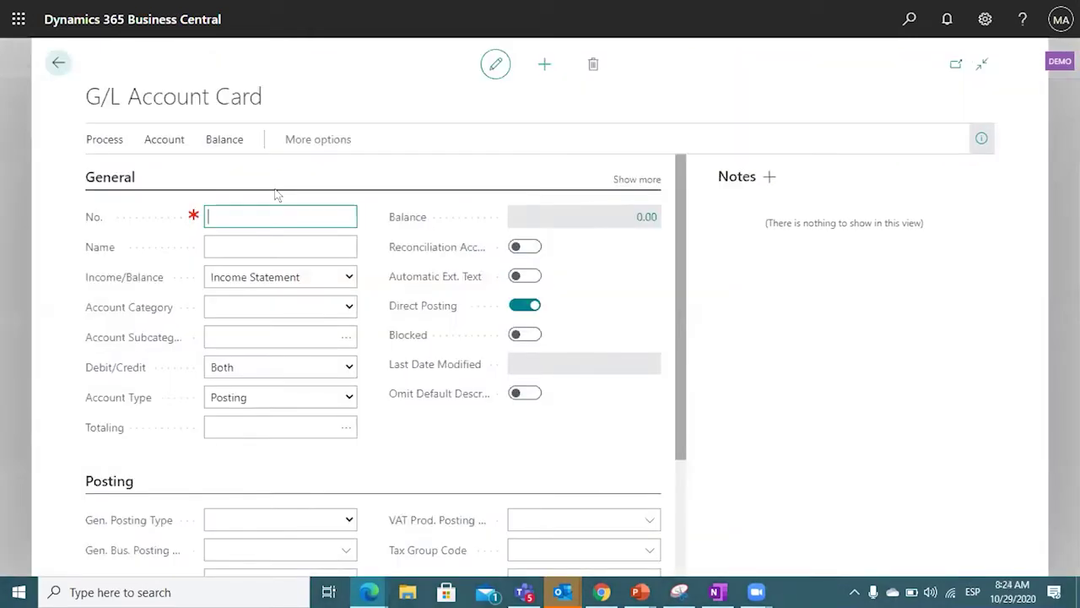
# Step: Enter account number 61901 with the name Miscelaneous Expenses
pyautogui.write('61901')
pyautogui.press('Tab')
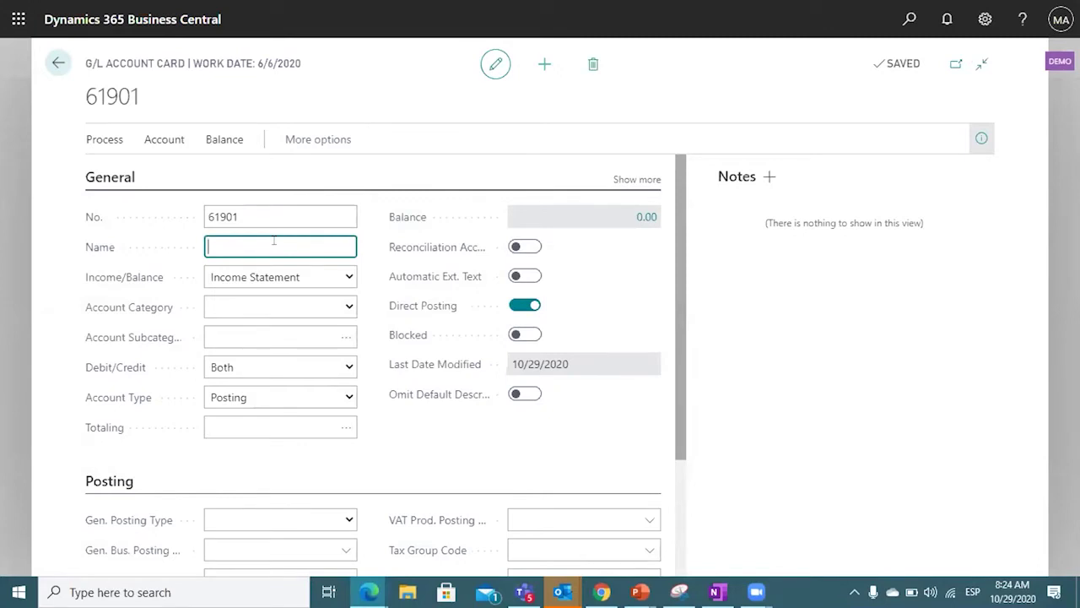
pyautogui.write('Q')
pyautogui.press('BackSpace')
pyautogui.write('Miscenal')
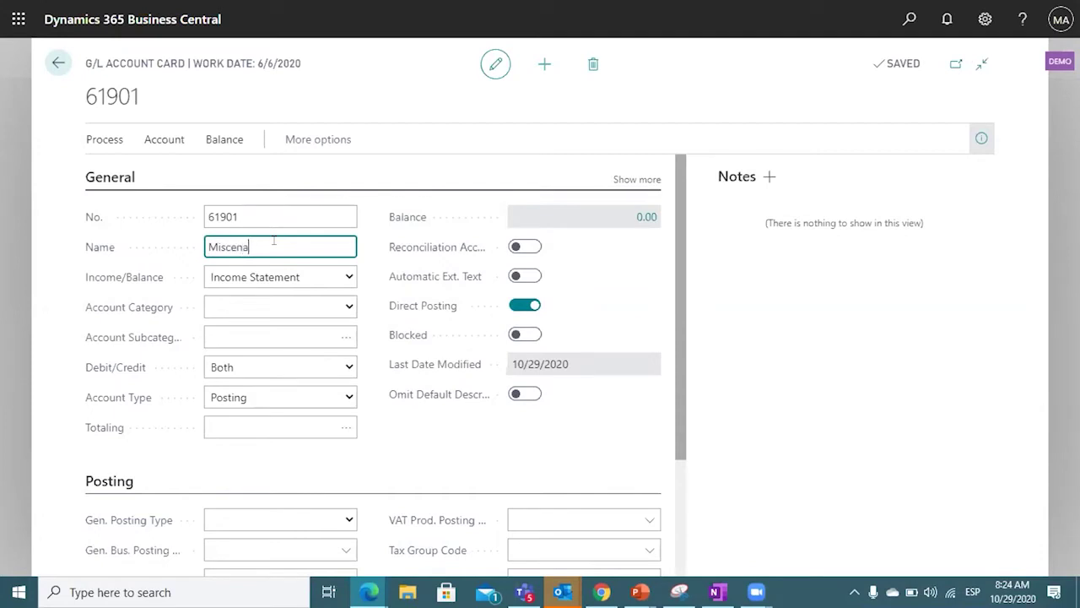
pyautogui.write('e')
pyautogui.press('BackSpace')
pyautogui.press('BackSpace')
pyautogui.press('BackSpace')
pyautogui.press('BackSpace')
pyautogui.write('laneous Expenses')
# Step: Keep Income Statement and set the account category to Expense
pyautogui.click(237, 277)
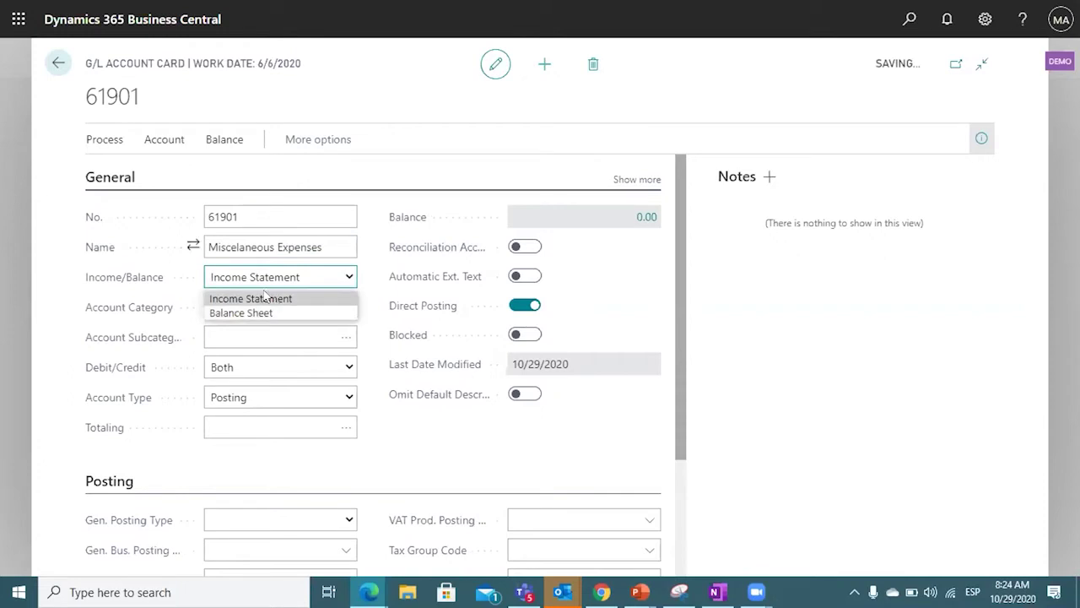
pyautogui.click(309, 298)
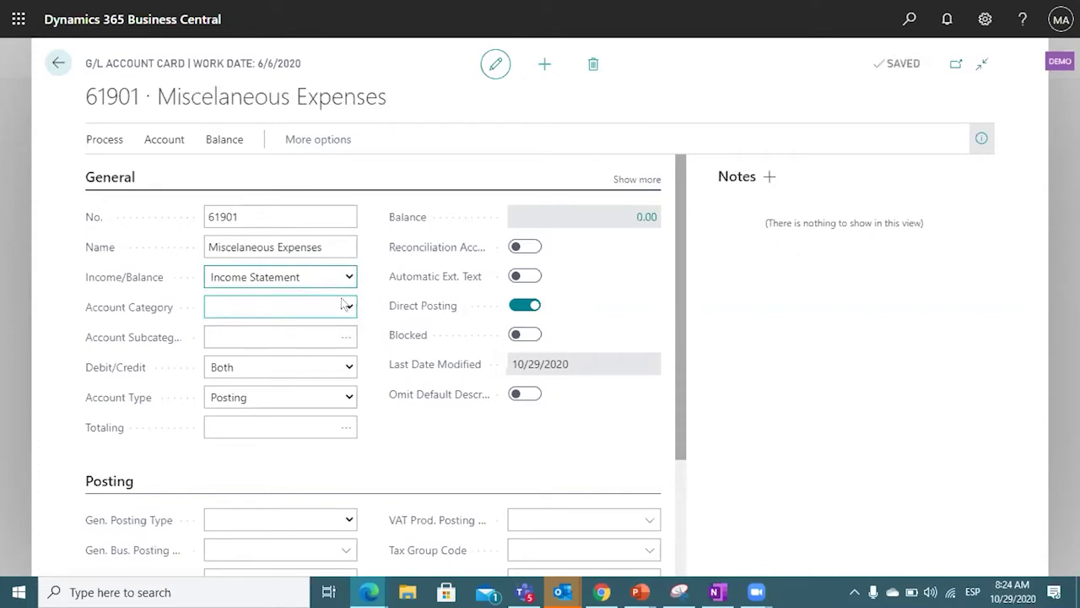
pyautogui.click(344, 304)
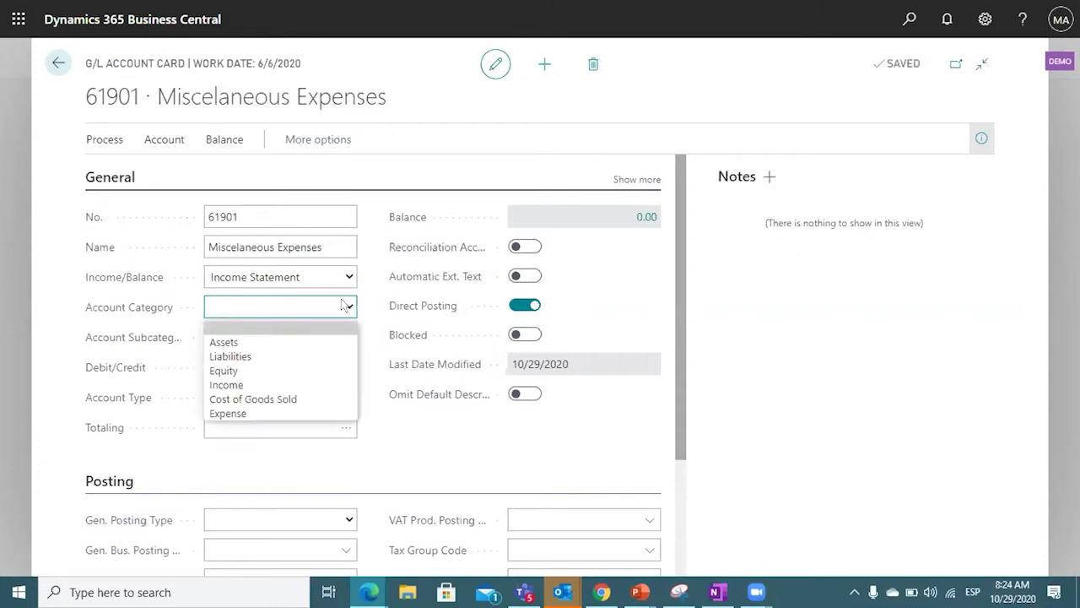
pyautogui.click(263, 411)
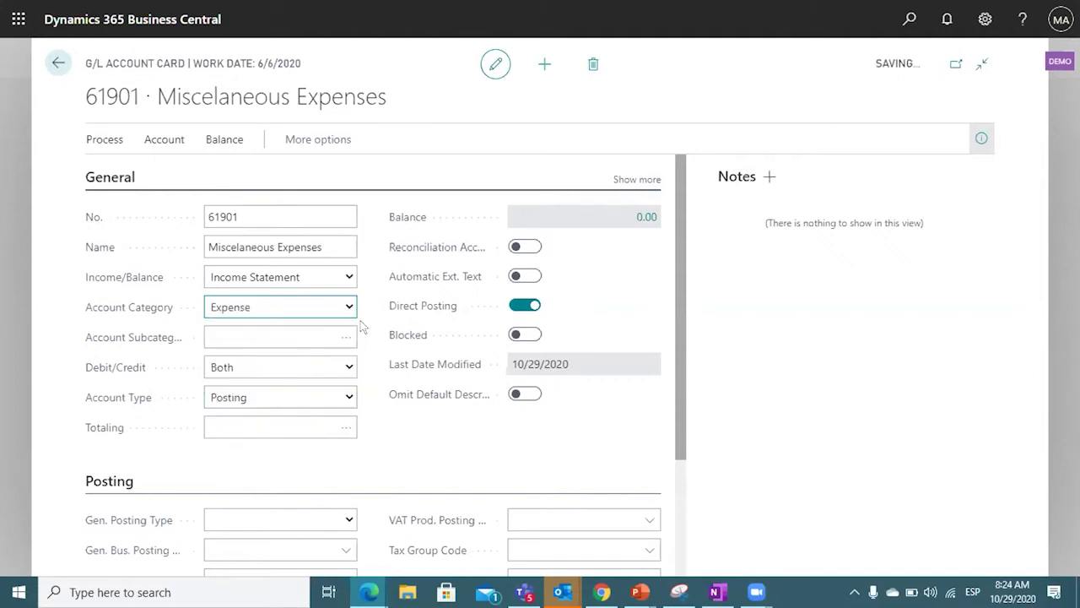
pyautogui.click(345, 336)
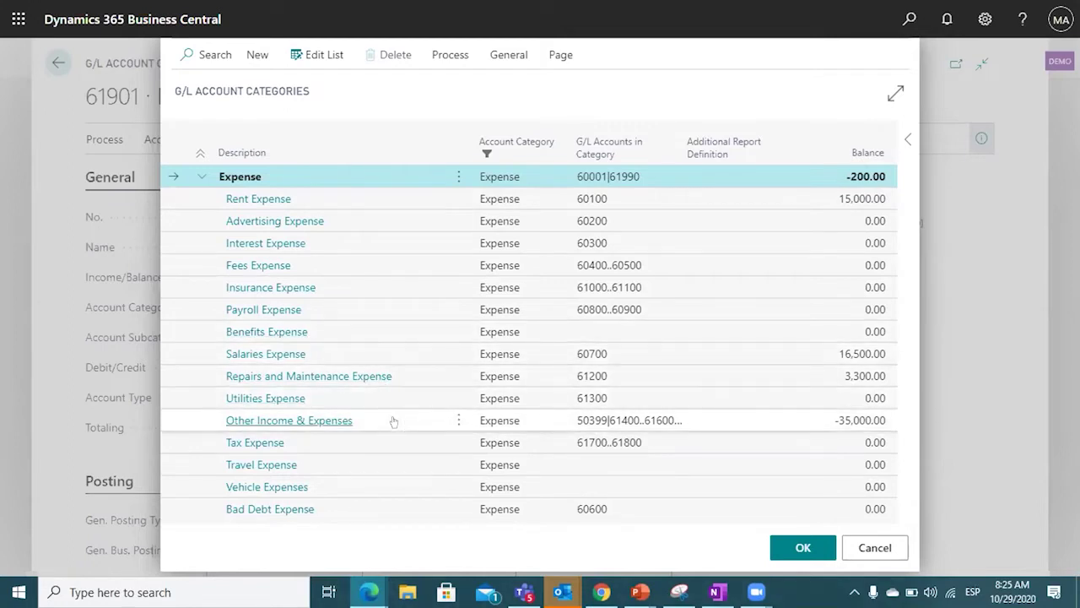
# Step: Pick Utilities Expense as the subcategory and close the 61901 account card
pyautogui.click(379, 392)
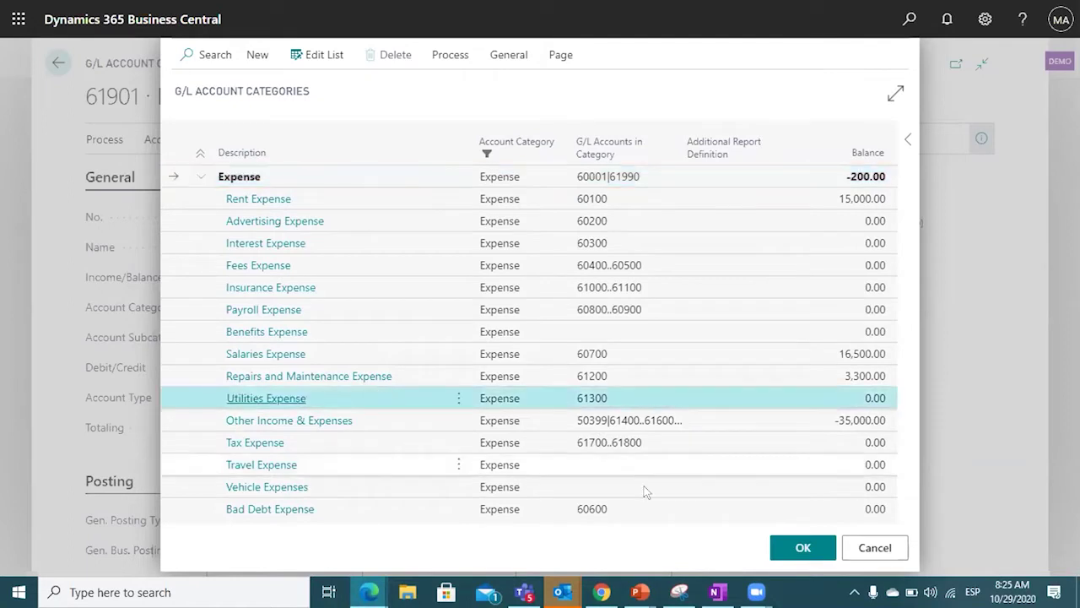
pyautogui.click(796, 545)
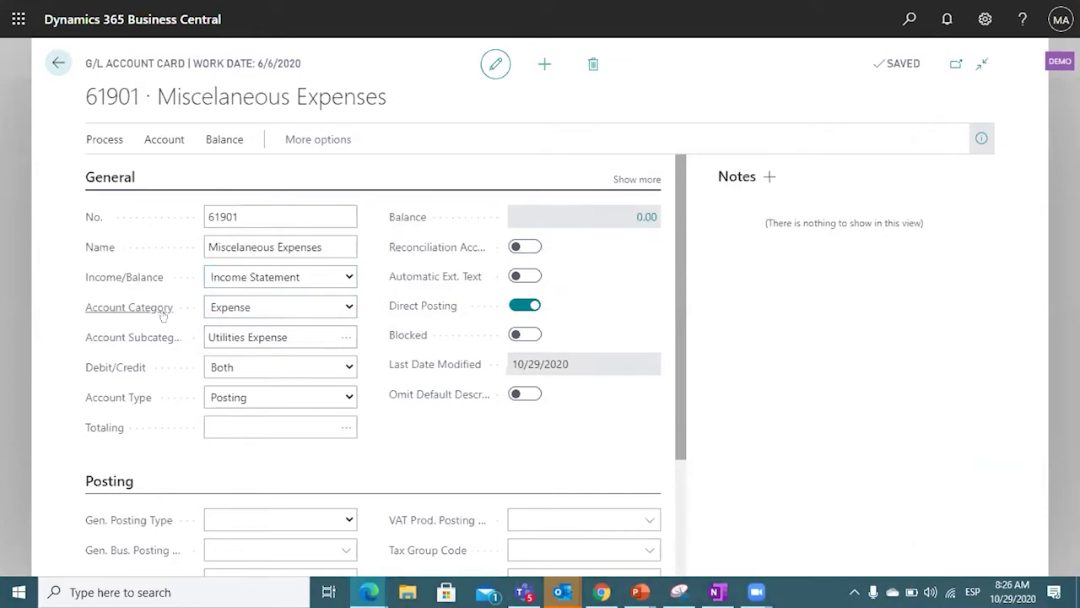
pyautogui.scroll(-3, 167, 307)
pyautogui.scroll(2, 161, 310)
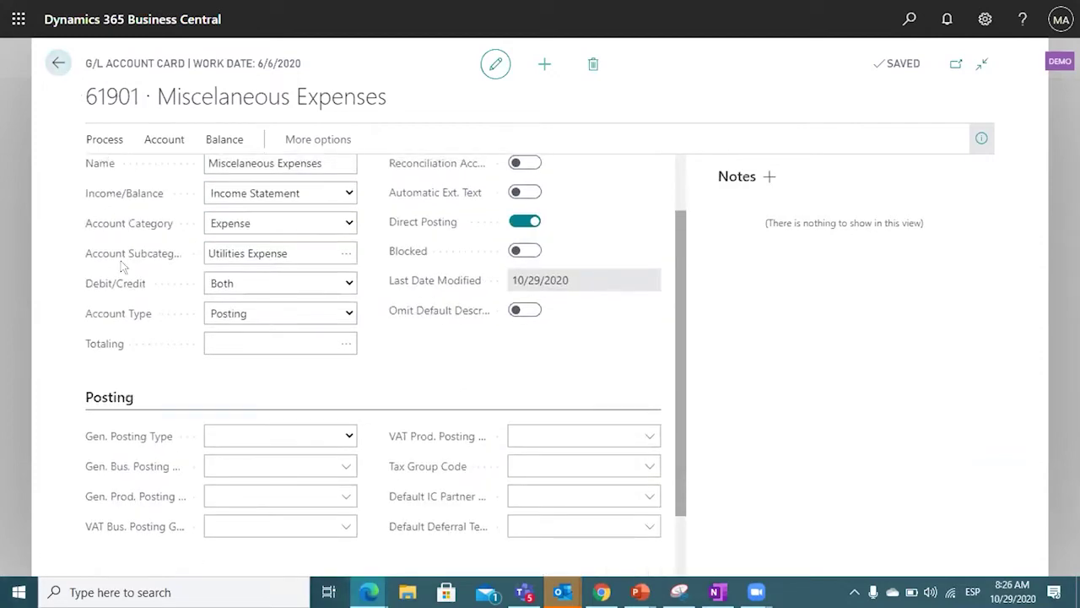
pyautogui.press('Escape')
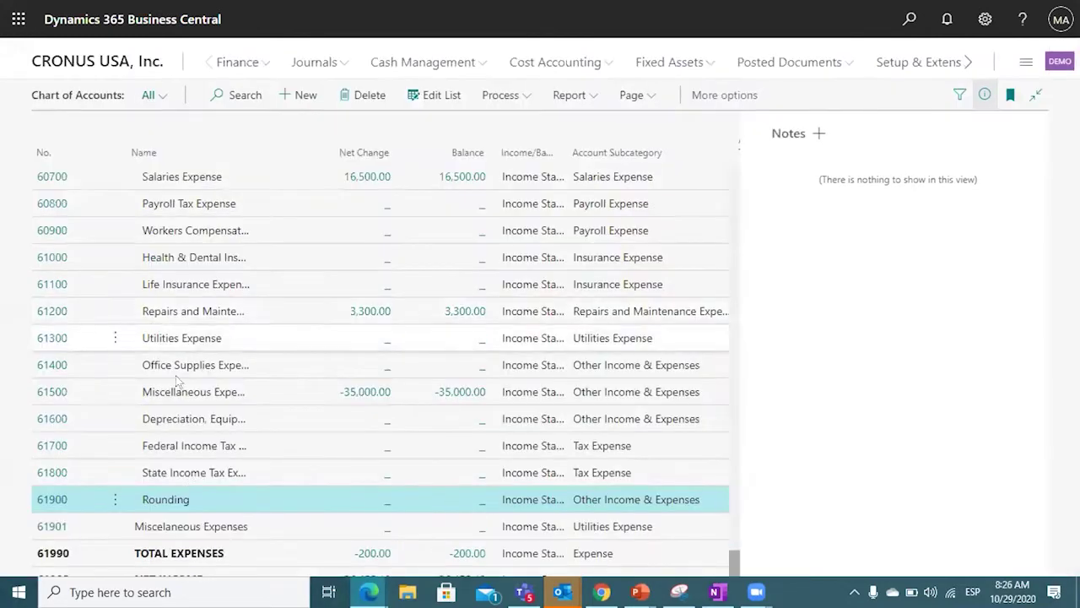
pyautogui.click(189, 523)
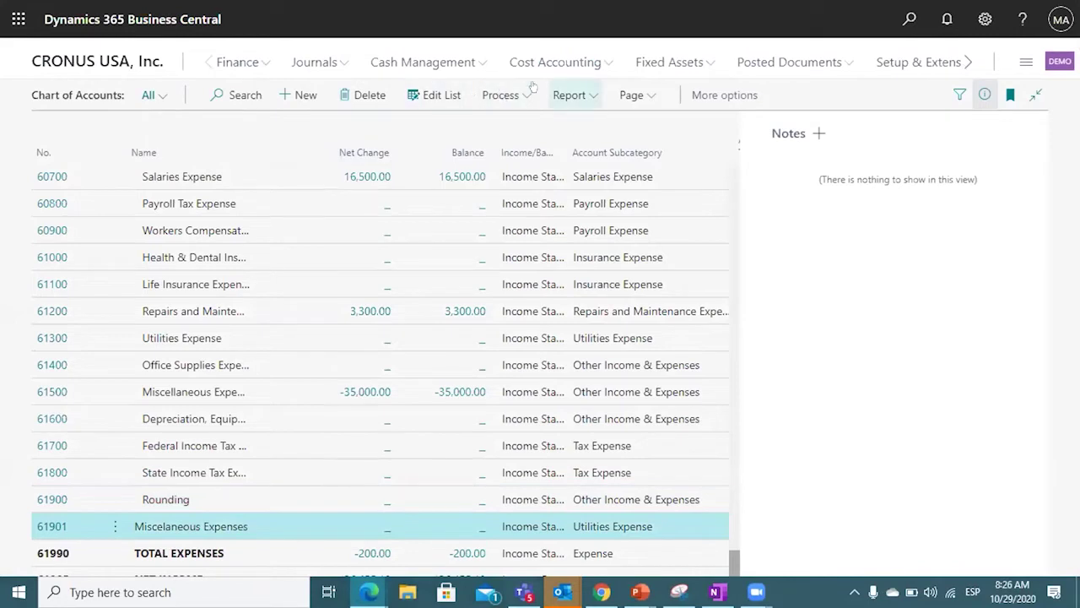
pyautogui.click(506, 95)
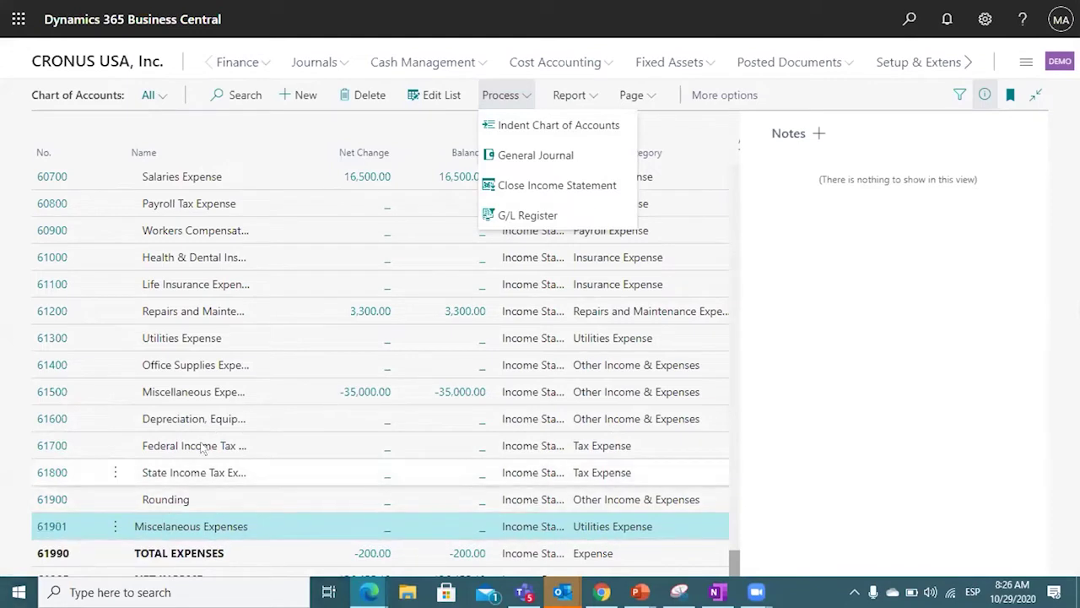
pyautogui.press('Escape')
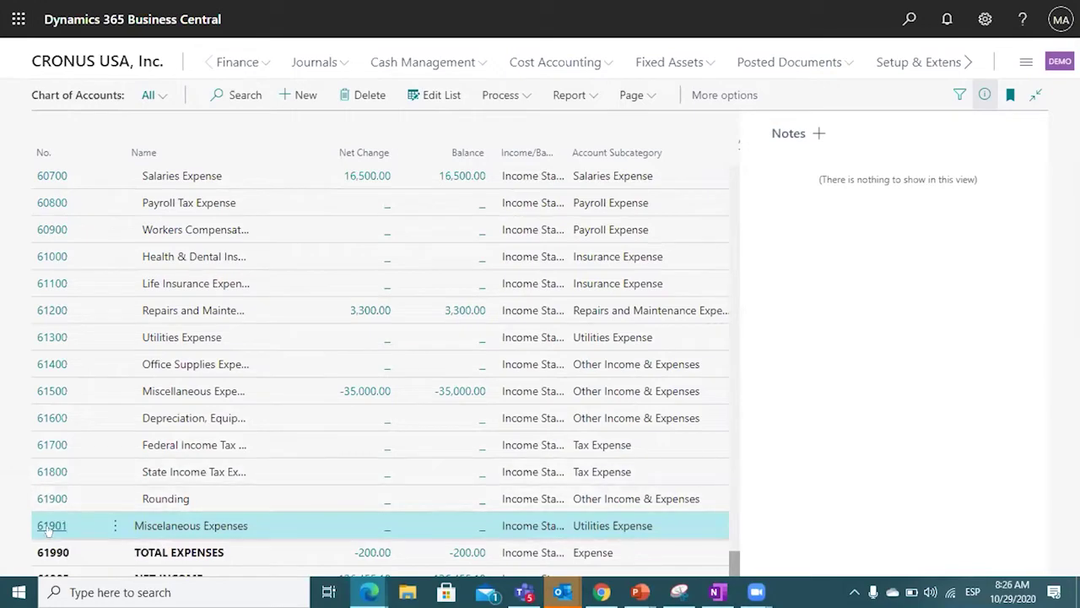
pyautogui.scroll(3, 93, 487)
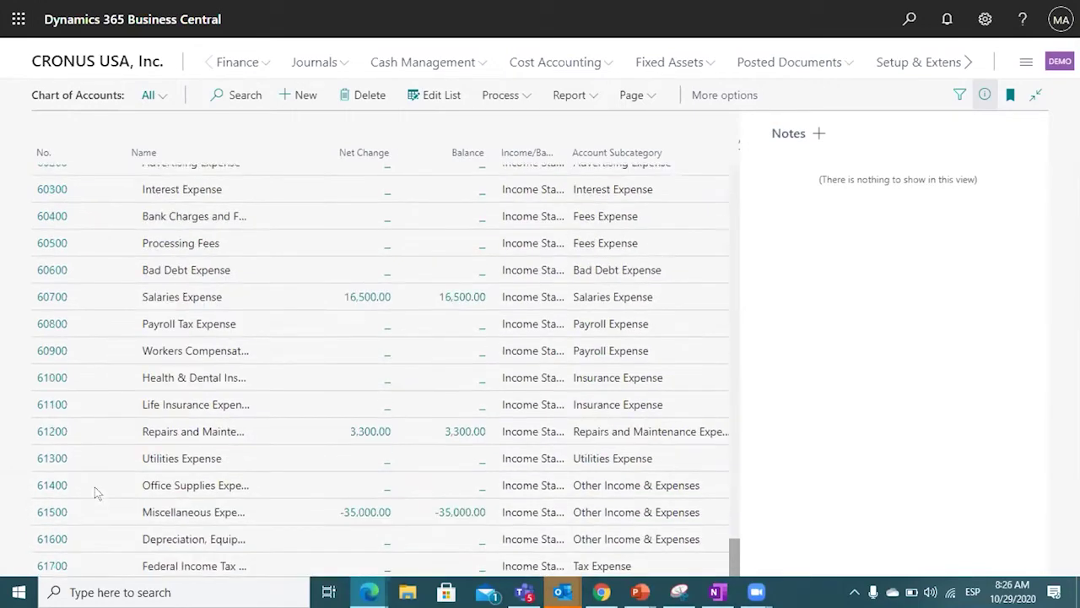
pyautogui.scroll(5, 97, 493)
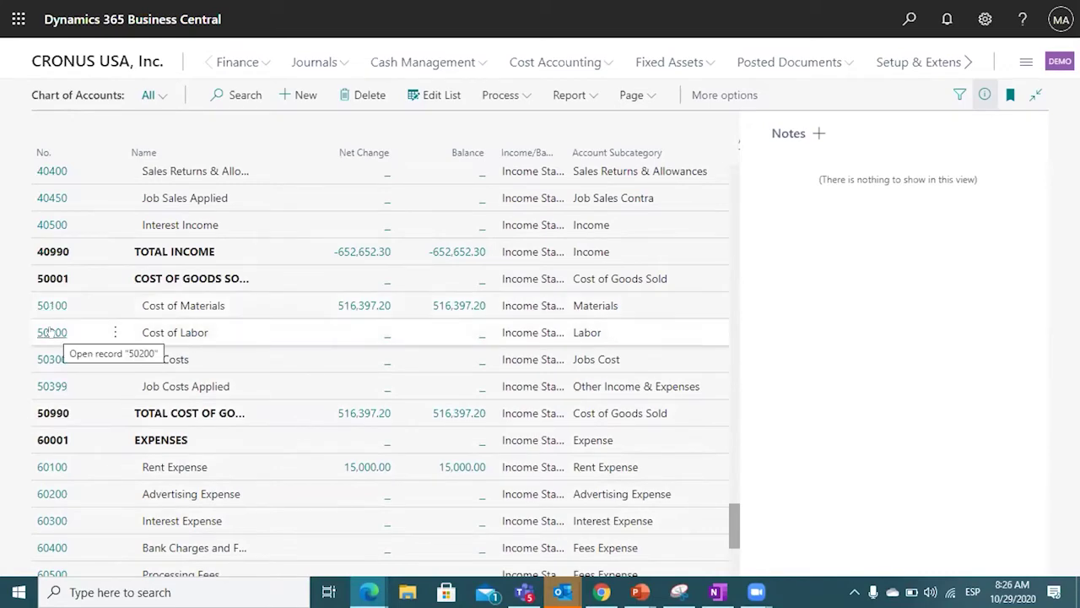
pyautogui.scroll(-1, 50, 331)
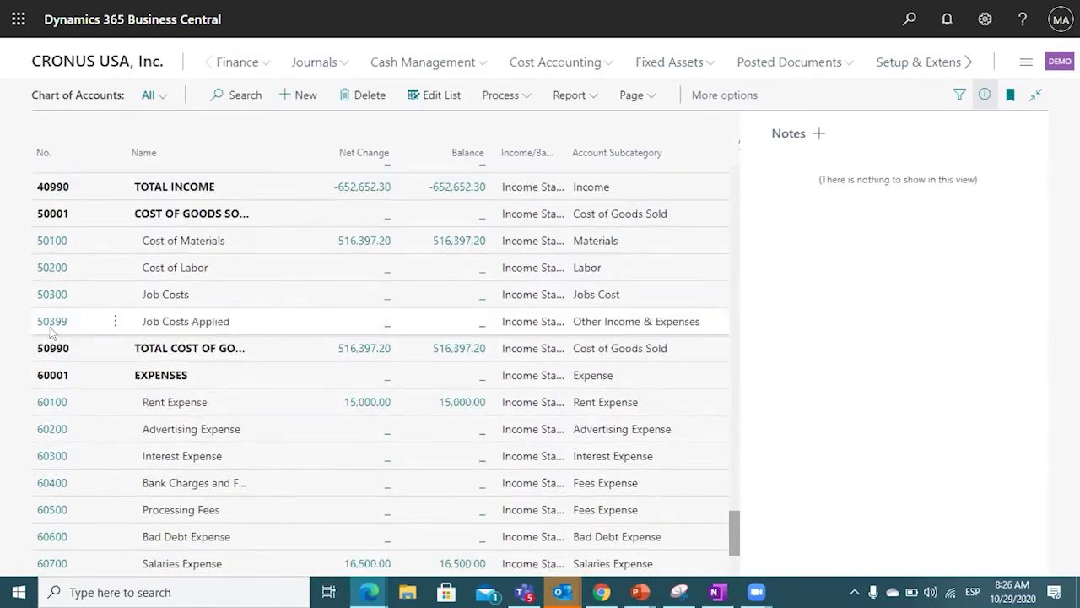
pyautogui.scroll(-2, 49, 332)
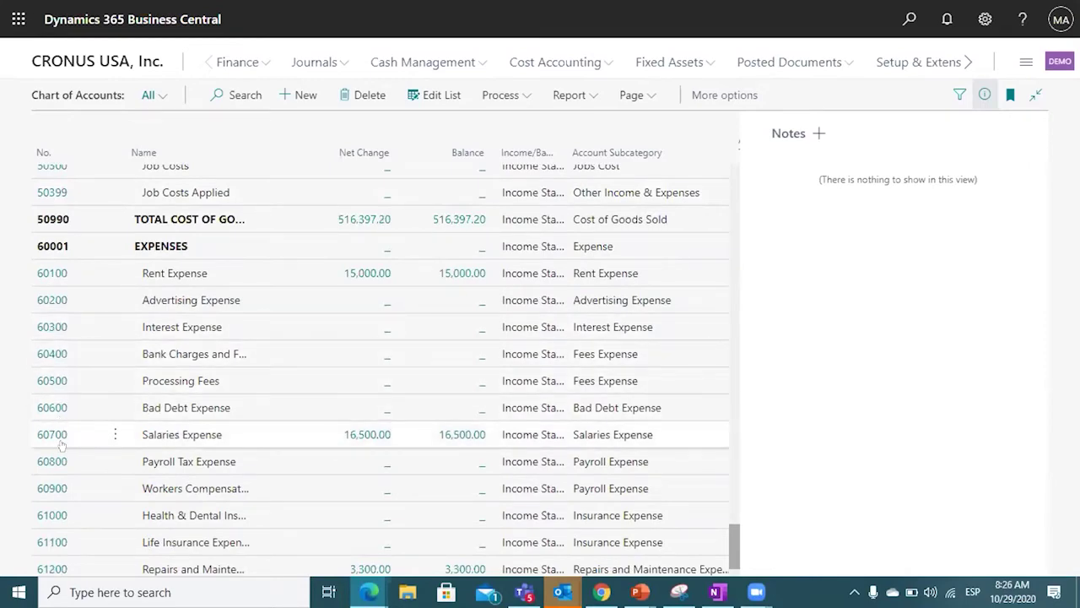
pyautogui.scroll(-4, 62, 445)
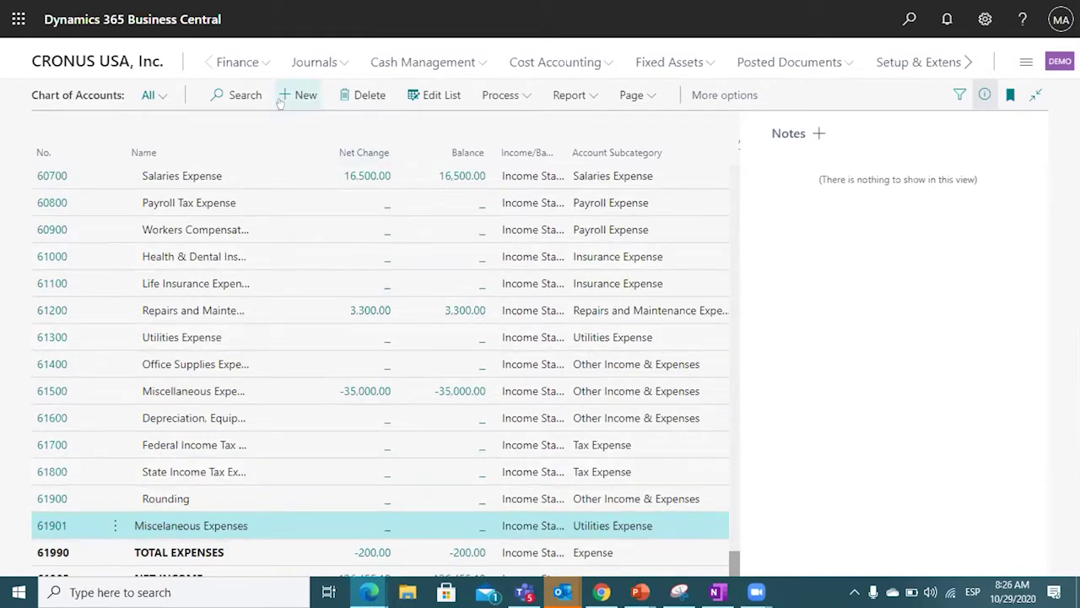
# Step: Run Indent Chart of Accounts from the Process actions and confirm with Yes
pyautogui.click(504, 96)
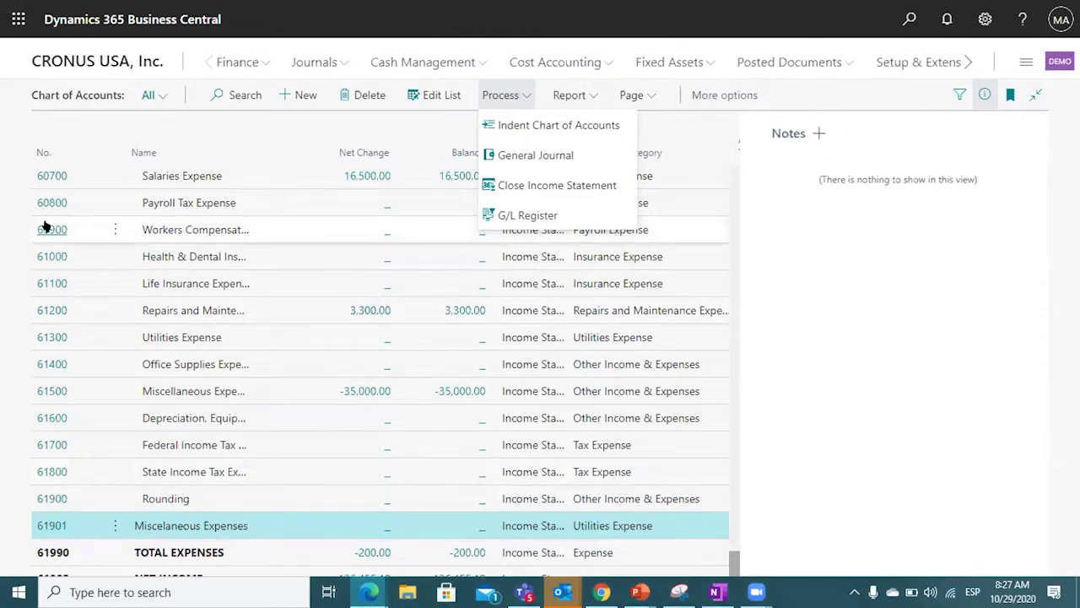
pyautogui.click(560, 123)
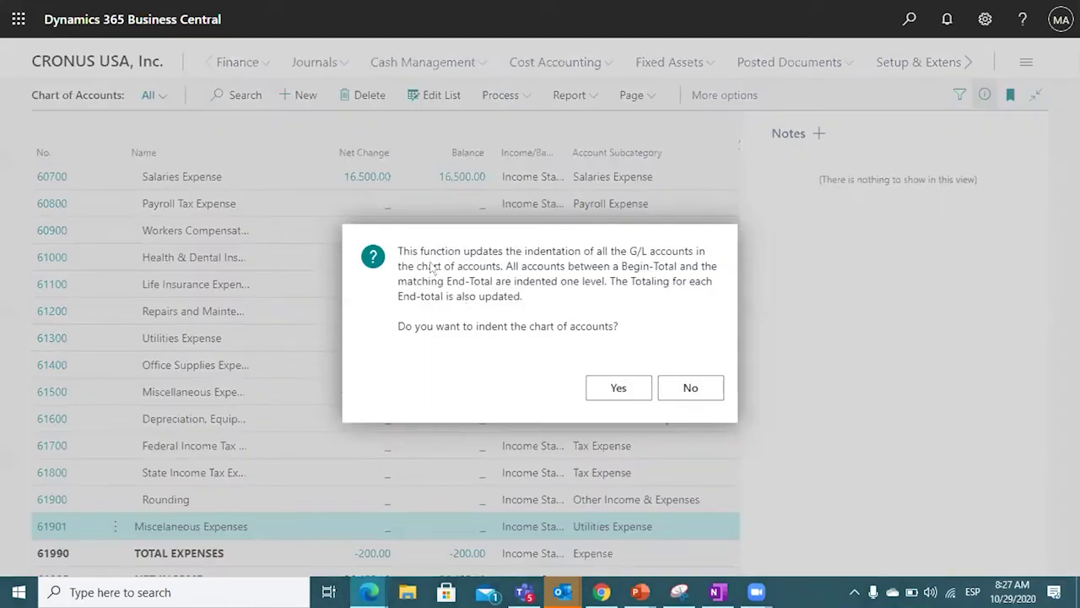
pyautogui.moveTo(442, 250); pyautogui.dragTo(641, 281)
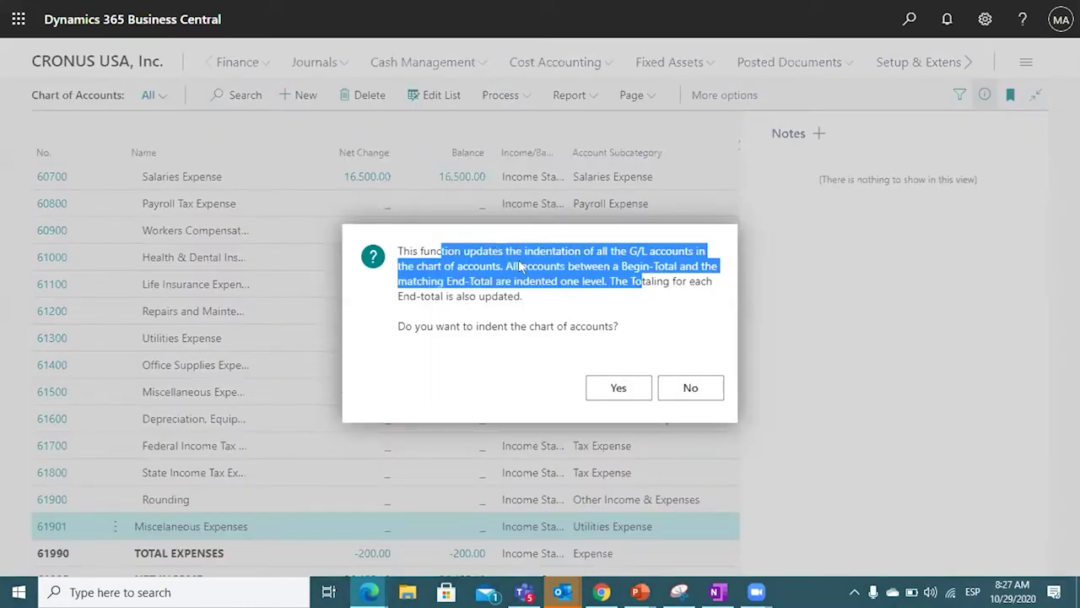
pyautogui.click(558, 290)
pyautogui.moveTo(506, 267); pyautogui.dragTo(676, 280)
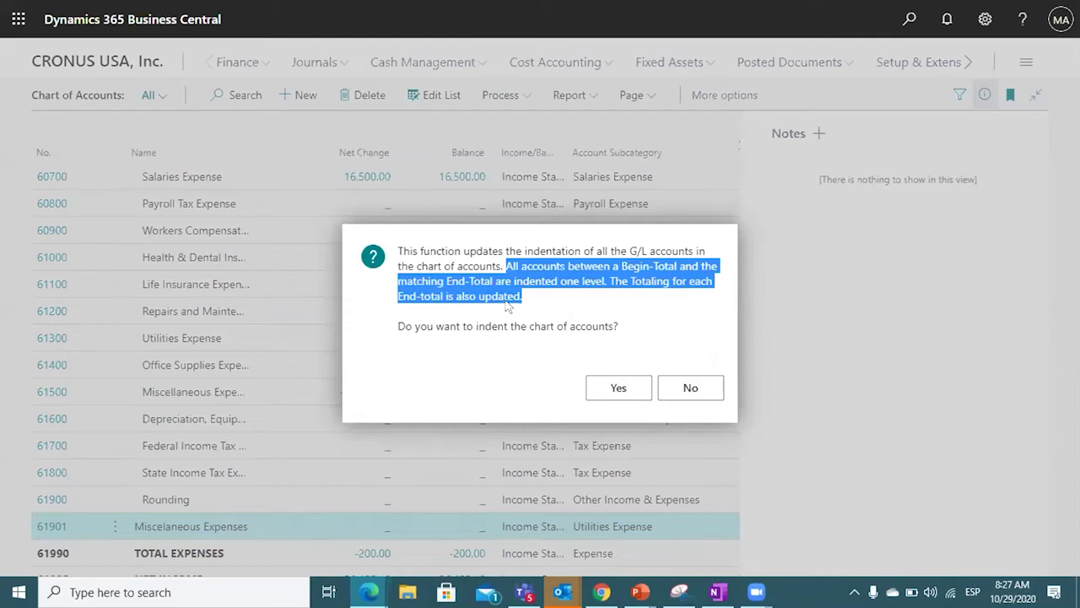
pyautogui.click(605, 389)
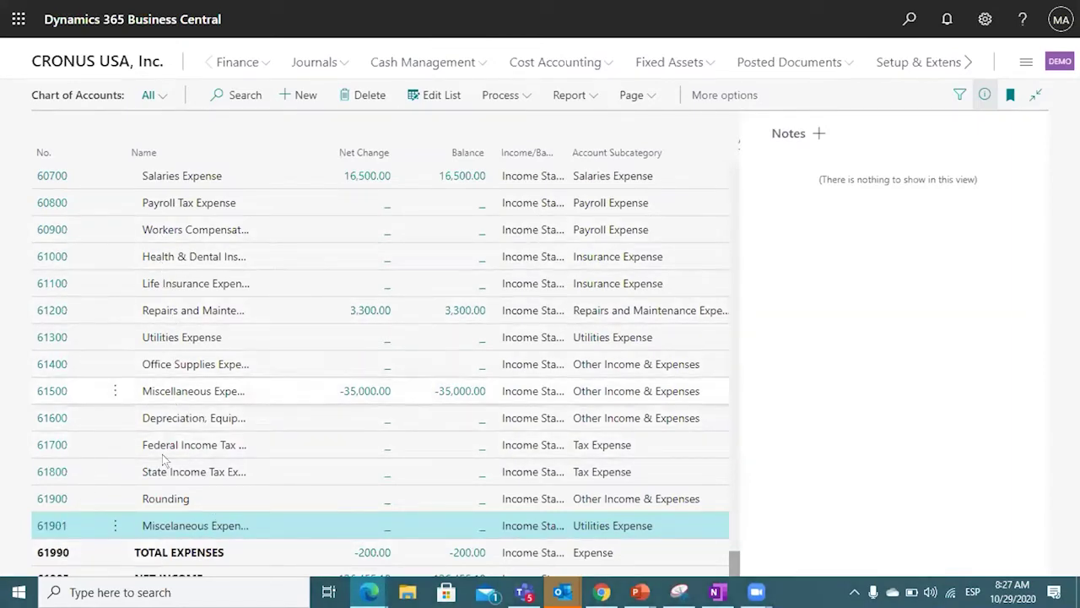
# Step: Open the 61901 Miscelaneous Expenses card and look through its sections
pyautogui.click(49, 527)
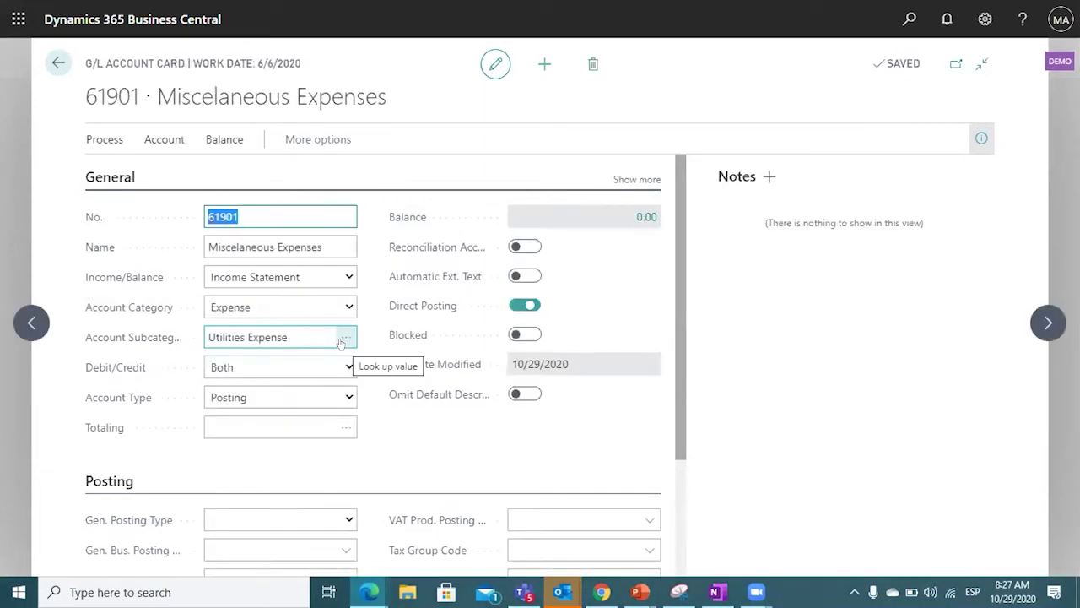
pyautogui.scroll(-3, 326, 354)
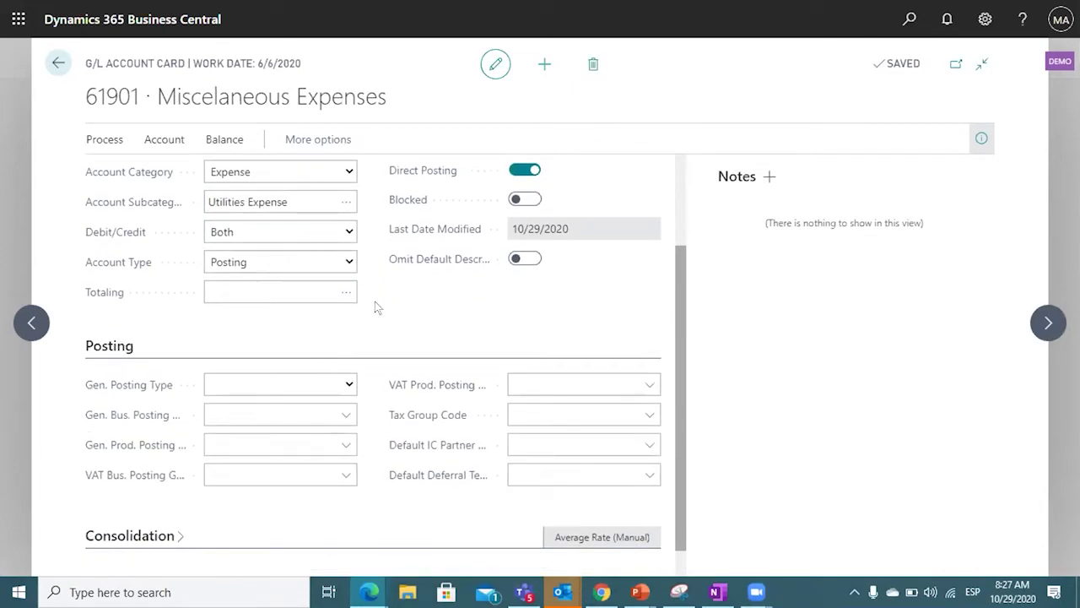
pyautogui.scroll(-2, 376, 306)
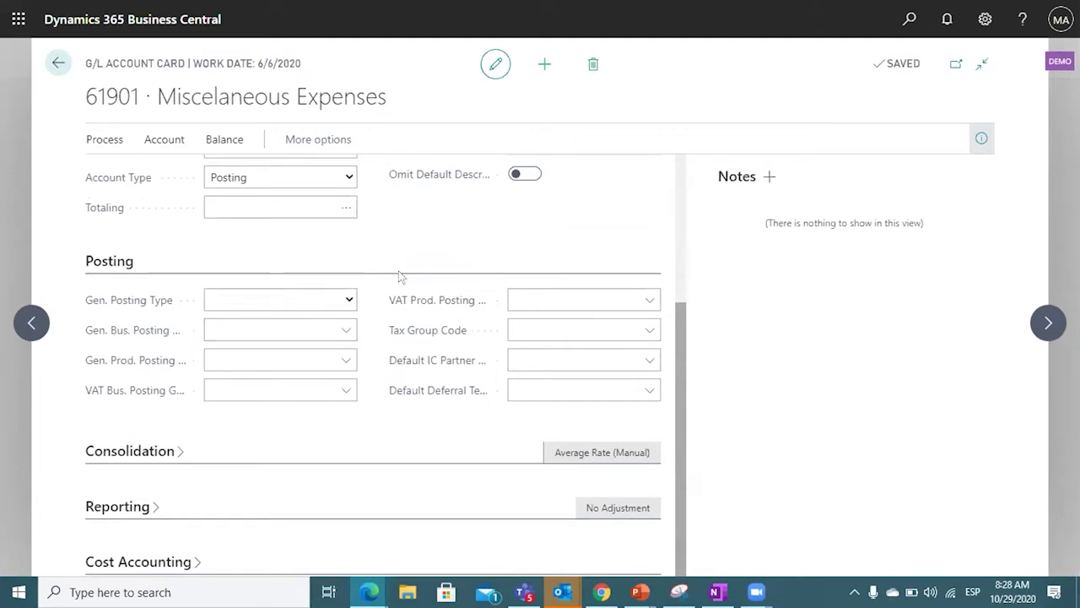
pyautogui.scroll(3, 415, 270)
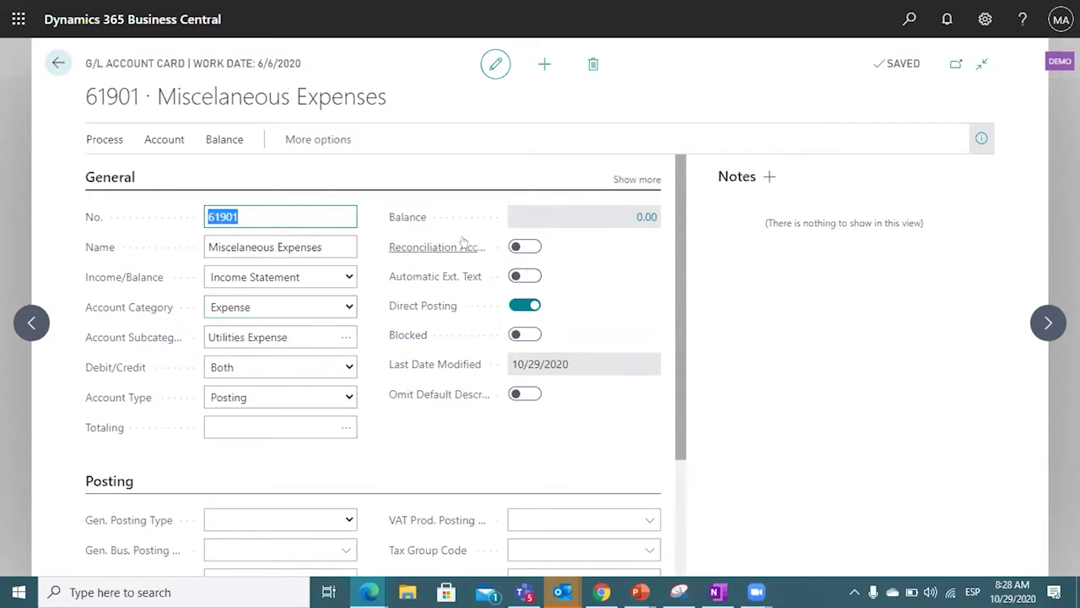
pyautogui.moveTo(462, 242)
pyautogui.moveTo(95, 245)
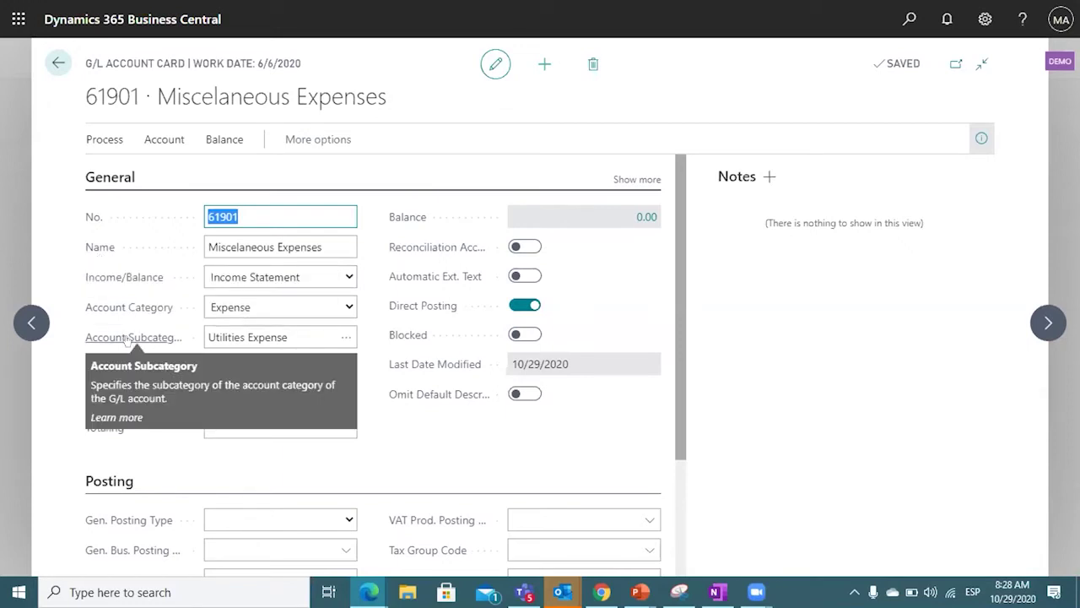
pyautogui.click(515, 247)
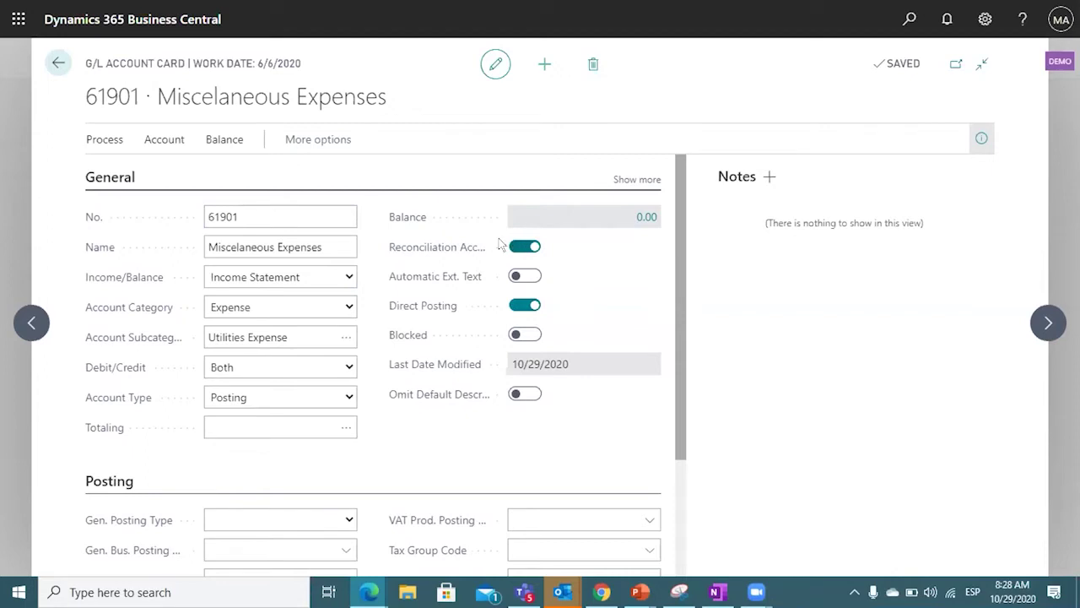
pyautogui.click(519, 245)
pyautogui.moveTo(158, 98); pyautogui.dragTo(387, 119)
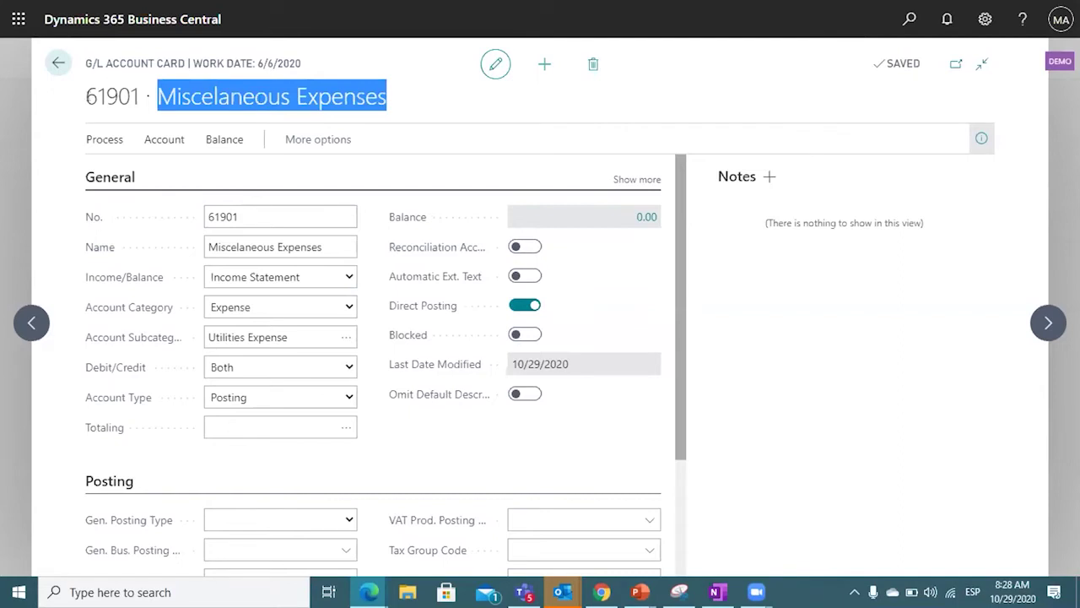
pyautogui.moveTo(84, 100); pyautogui.dragTo(140, 96)
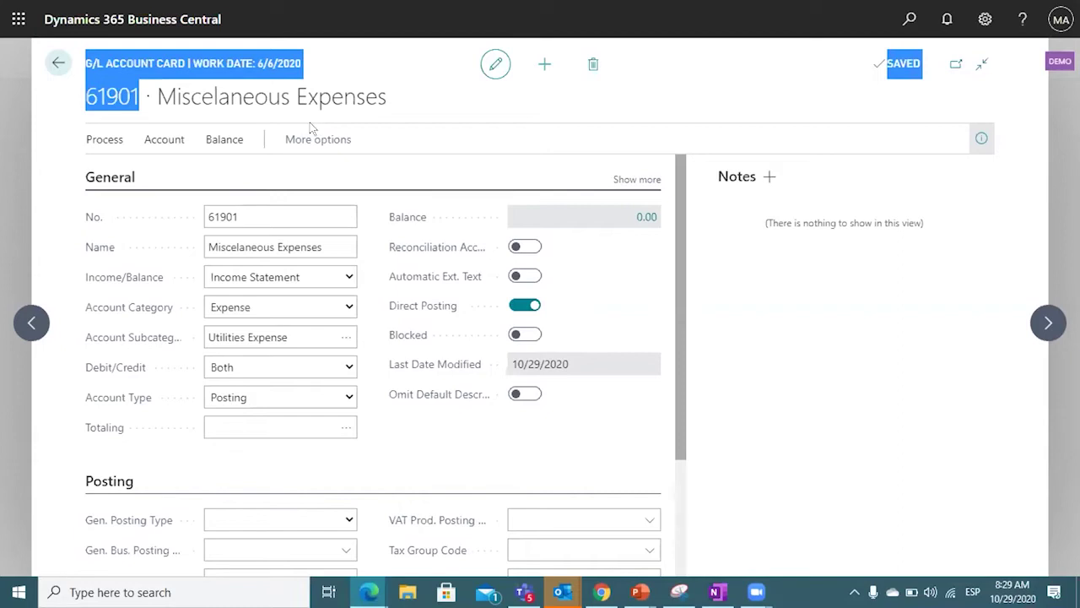
# Step: Switch on Automatic Ext. Text on the 61901 Miscelaneous Expenses card
pyautogui.click(515, 285)
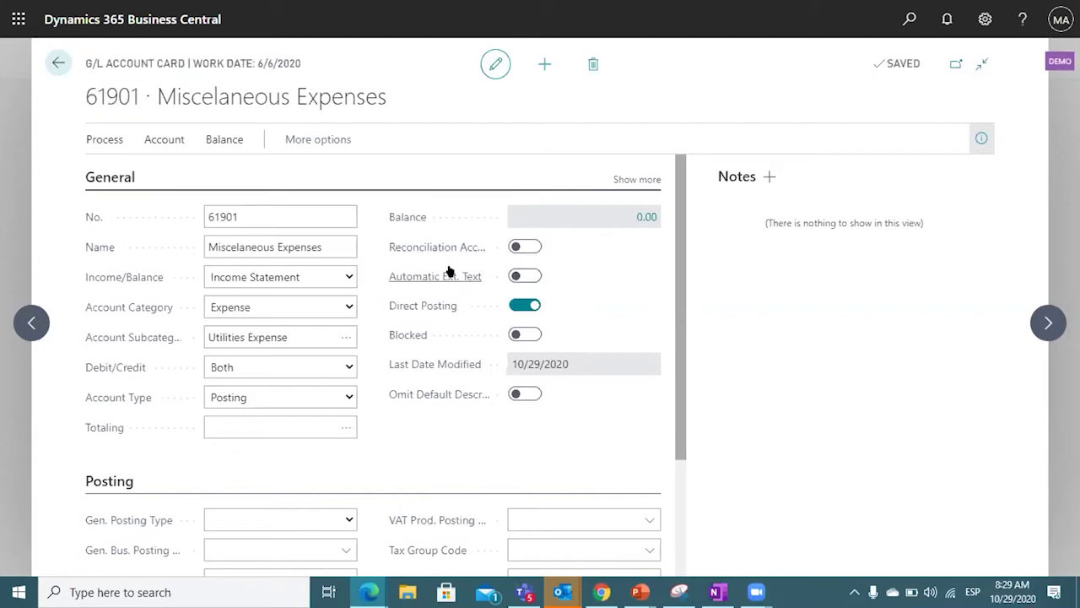
pyautogui.moveTo(449, 271)
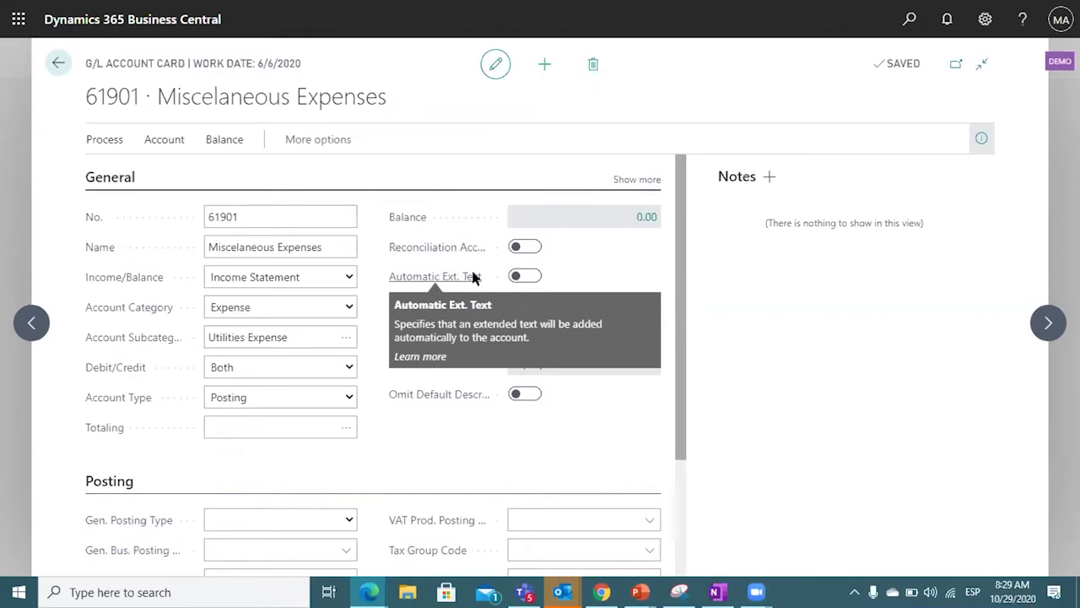
pyautogui.click(515, 276)
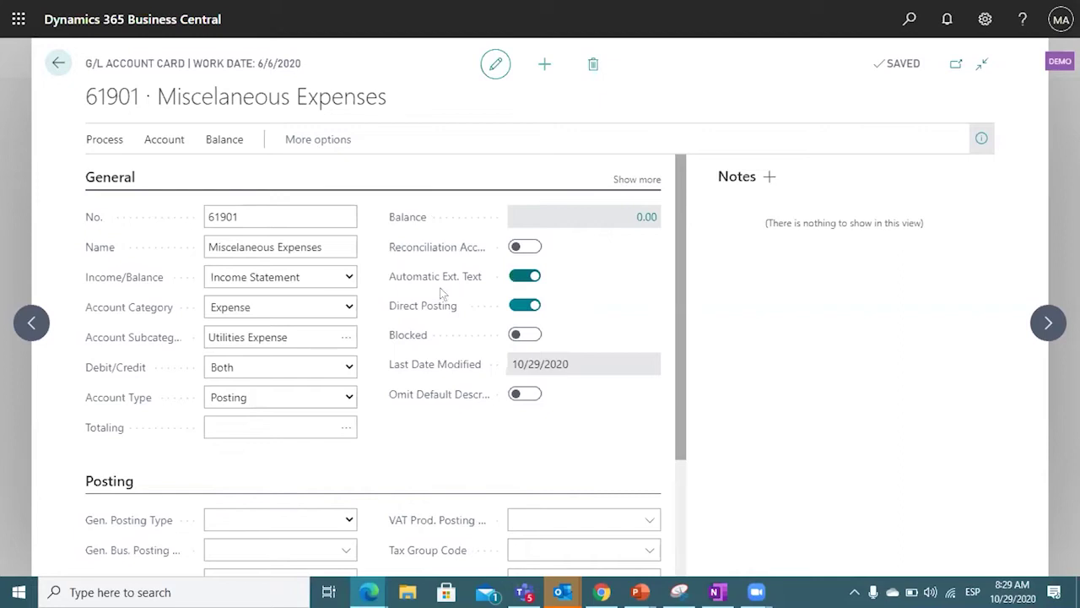
pyautogui.moveTo(439, 310)
# Step: Switch on Direct Posting for account 61901, then turn Blocked on and back off
pyautogui.moveTo(139, 96); pyautogui.dragTo(85, 98)
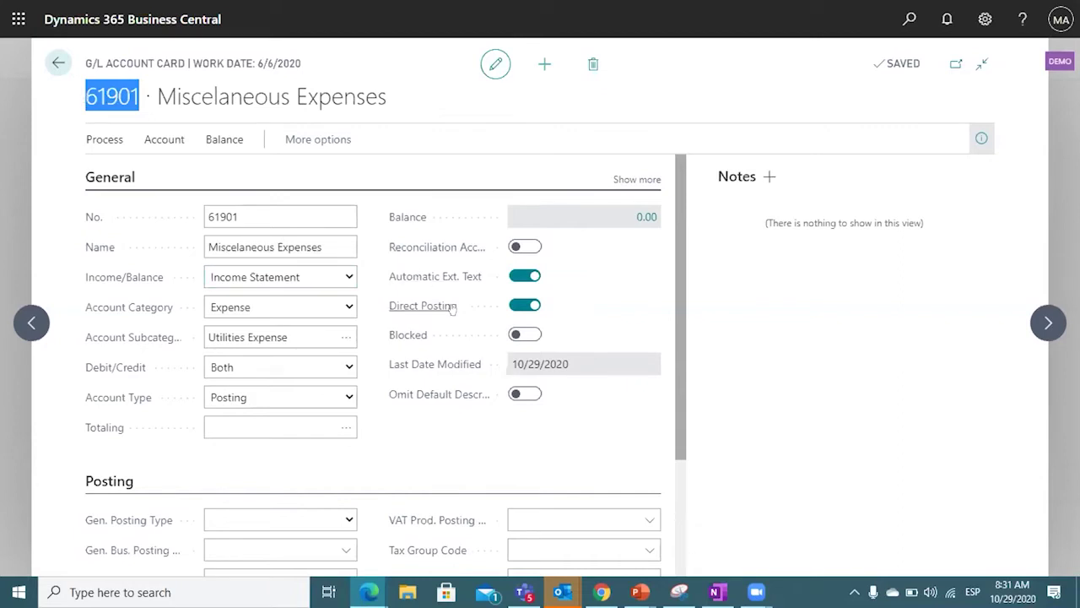
pyautogui.moveTo(454, 309)
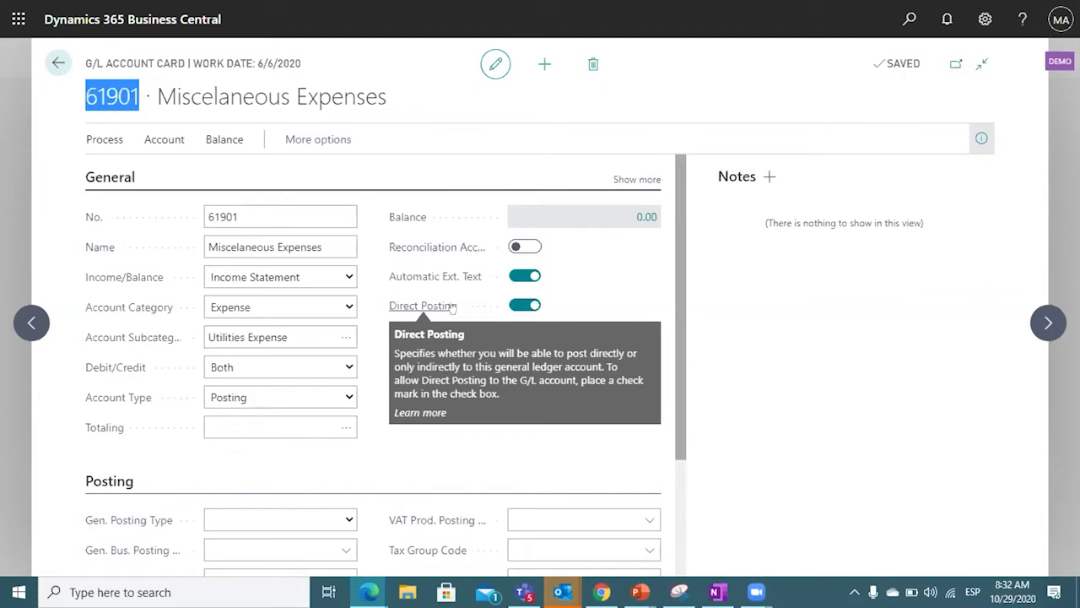
pyautogui.click(524, 305)
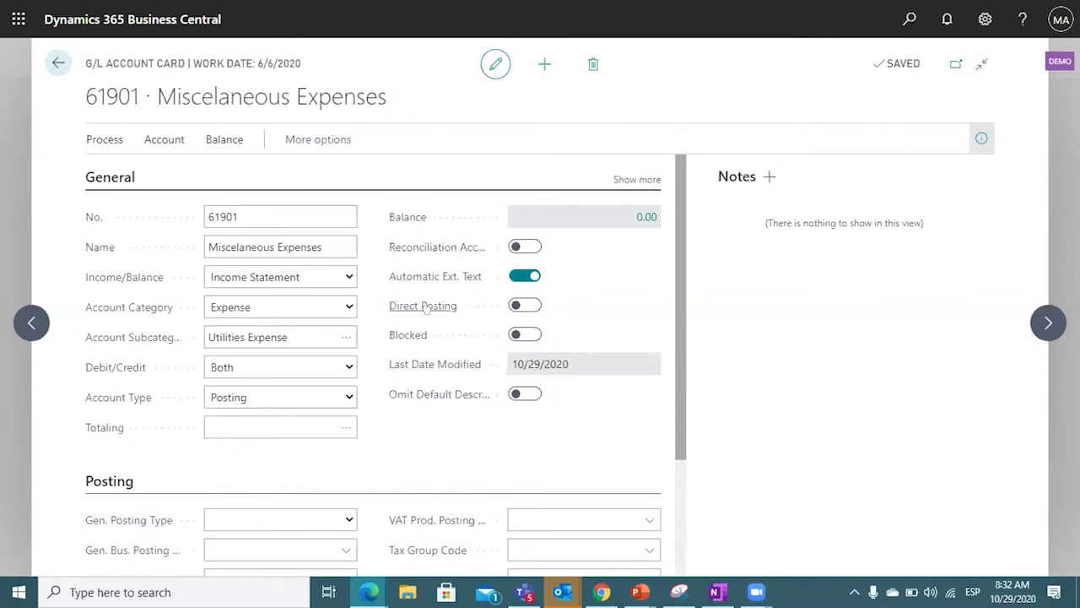
pyautogui.click(524, 305)
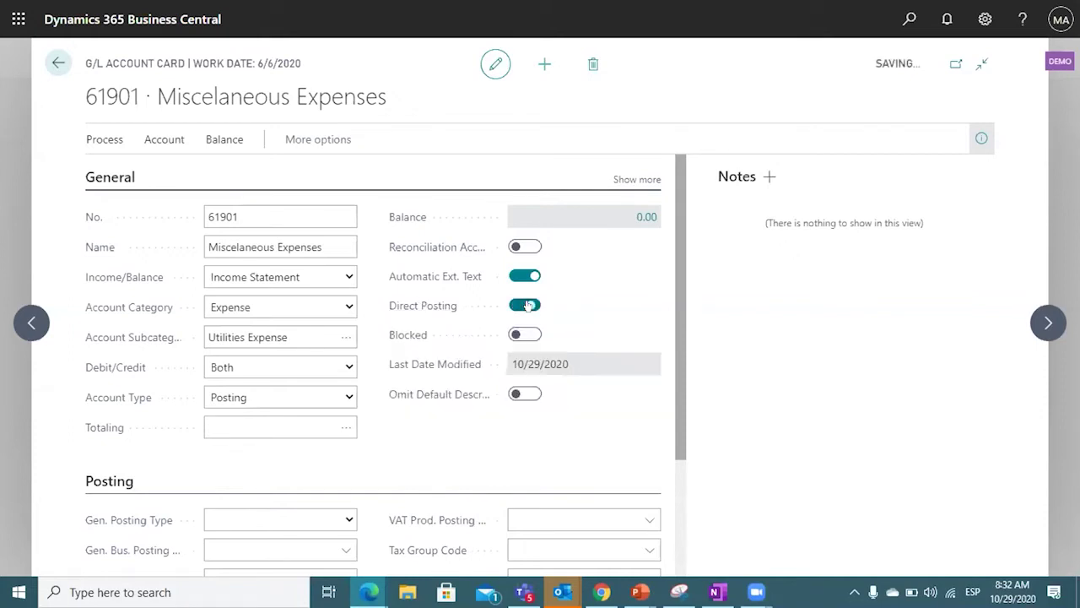
pyautogui.click(516, 336)
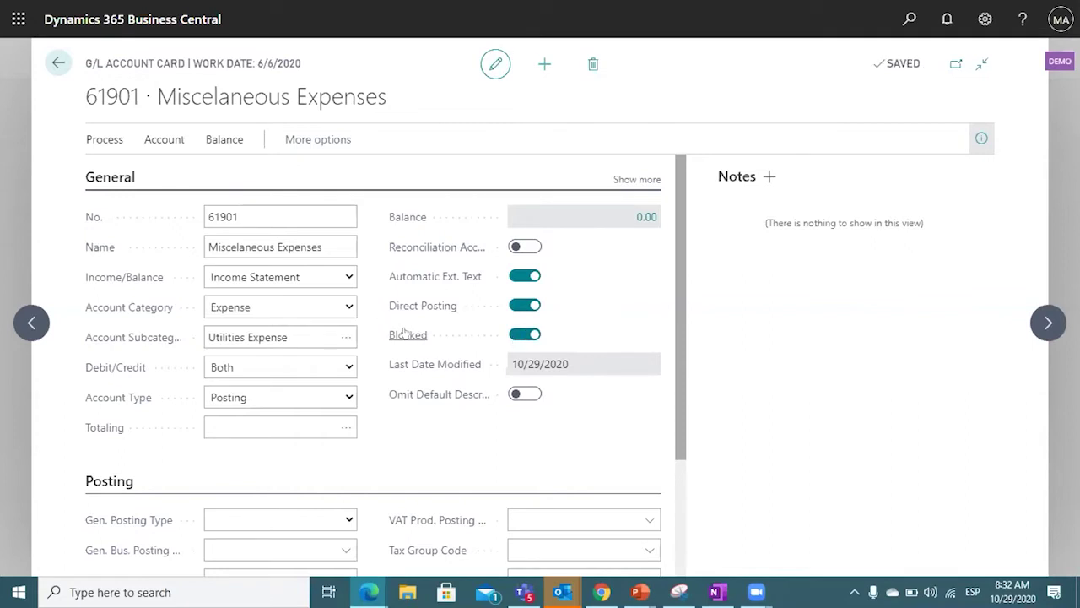
pyautogui.moveTo(404, 331)
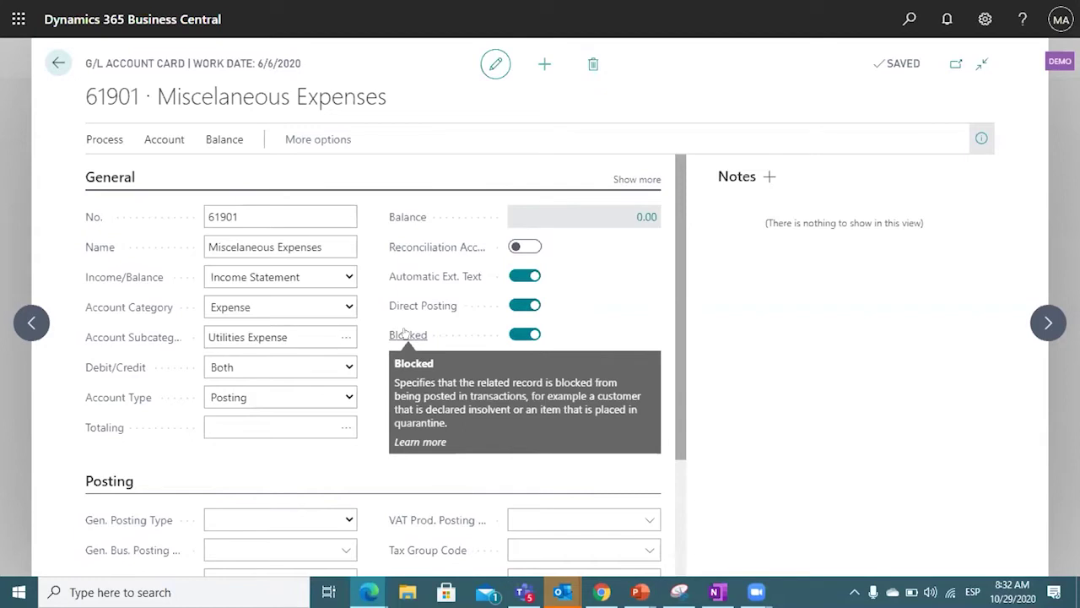
pyautogui.click(527, 333)
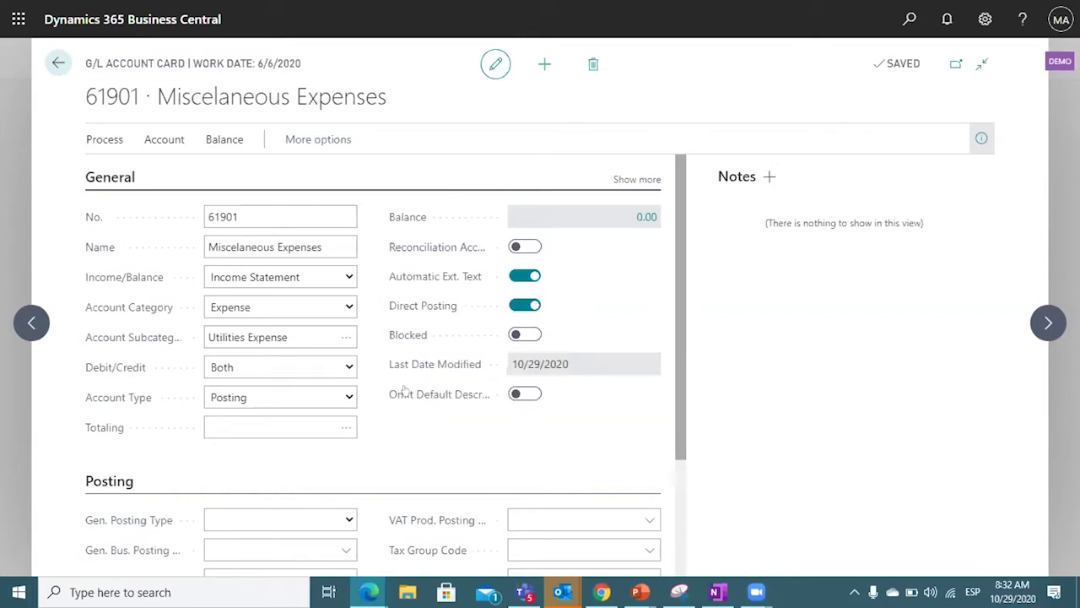
# Step: Set the Gen. Posting Type in the Posting section to Purchase
pyautogui.scroll(-3, 410, 385)
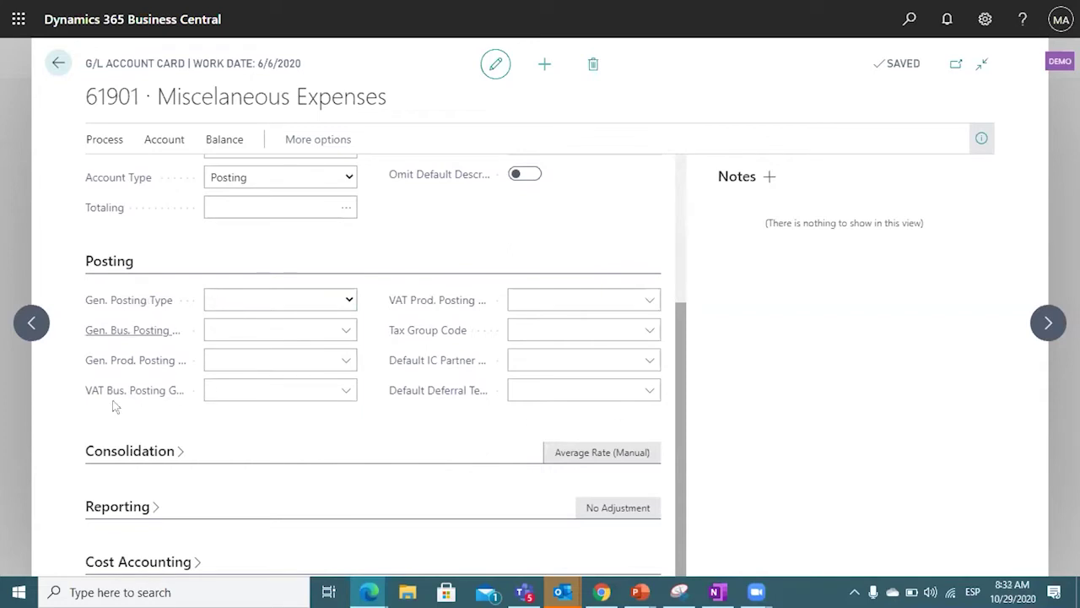
pyautogui.click(342, 292)
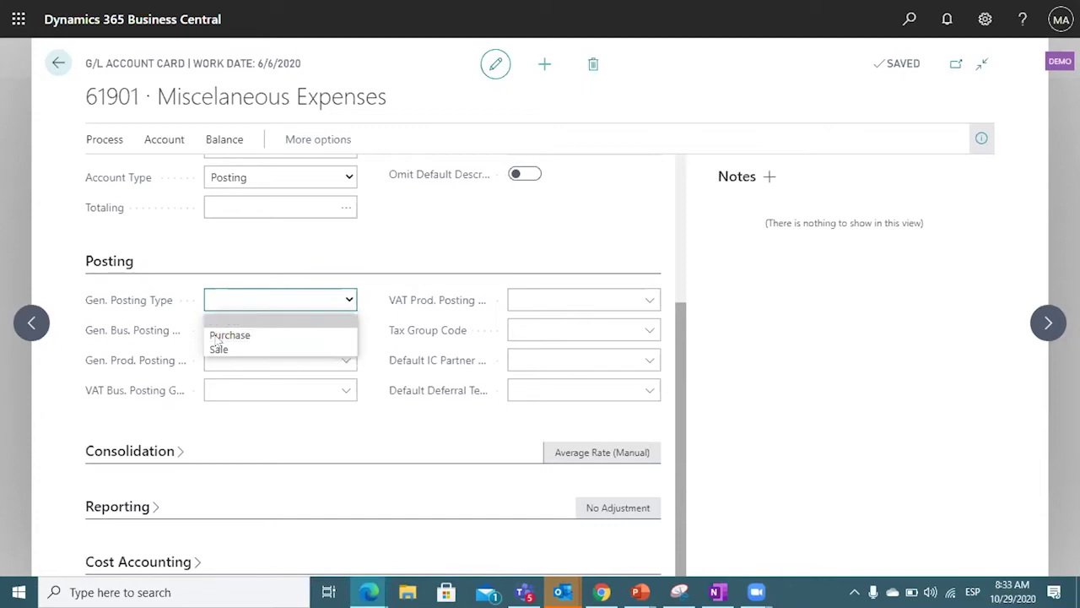
pyautogui.click(240, 335)
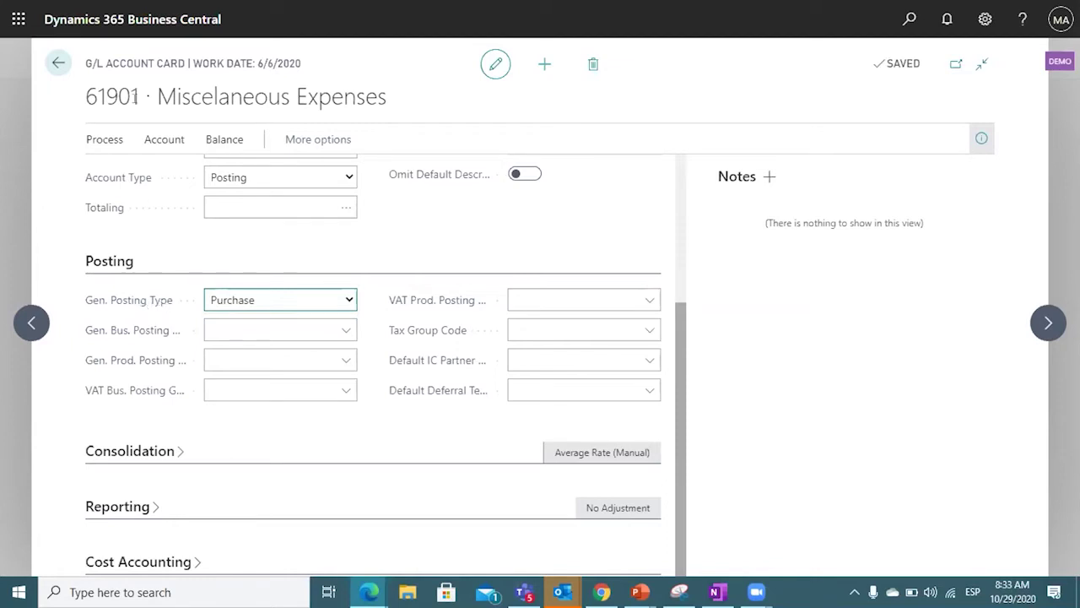
pyautogui.moveTo(140, 296)
# Step: Choose SUPPLIES (Taxable Olympic Supplies) as the account's Tax Group Code
pyautogui.click(648, 332)
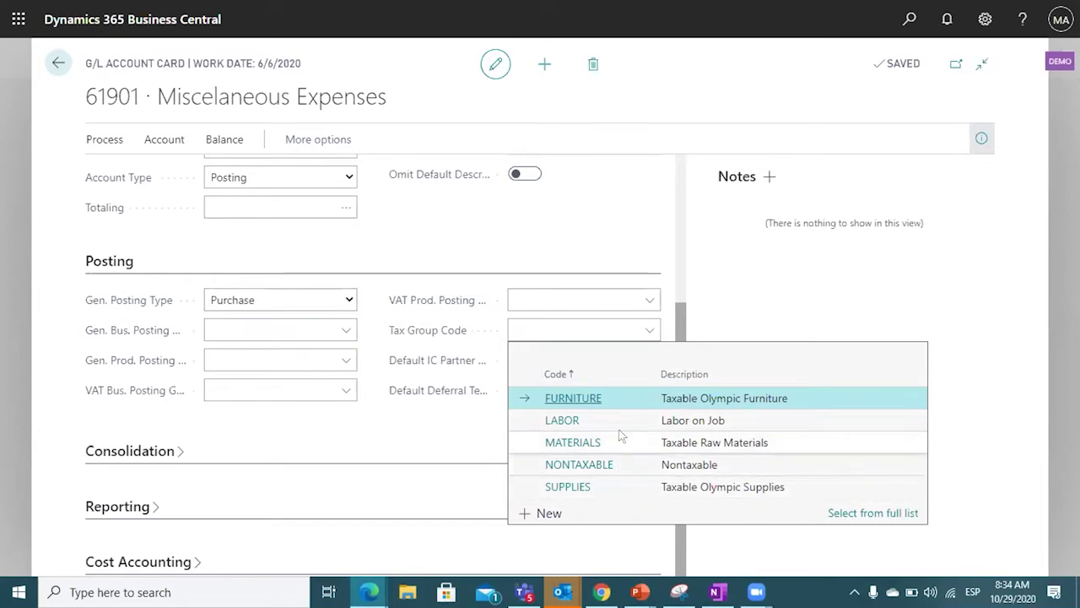
pyautogui.click(611, 487)
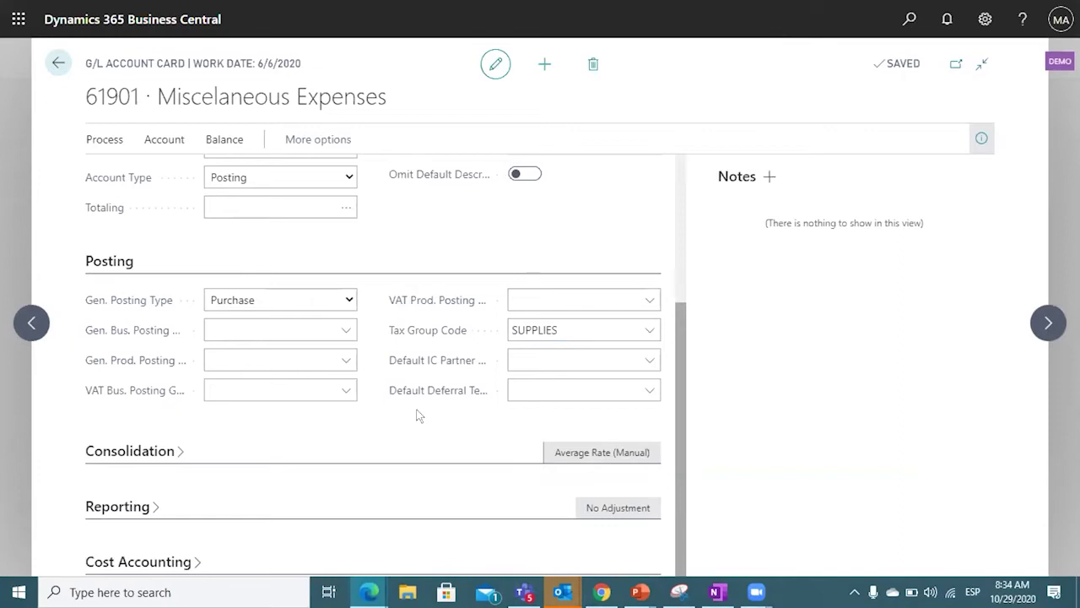
pyautogui.click(554, 342)
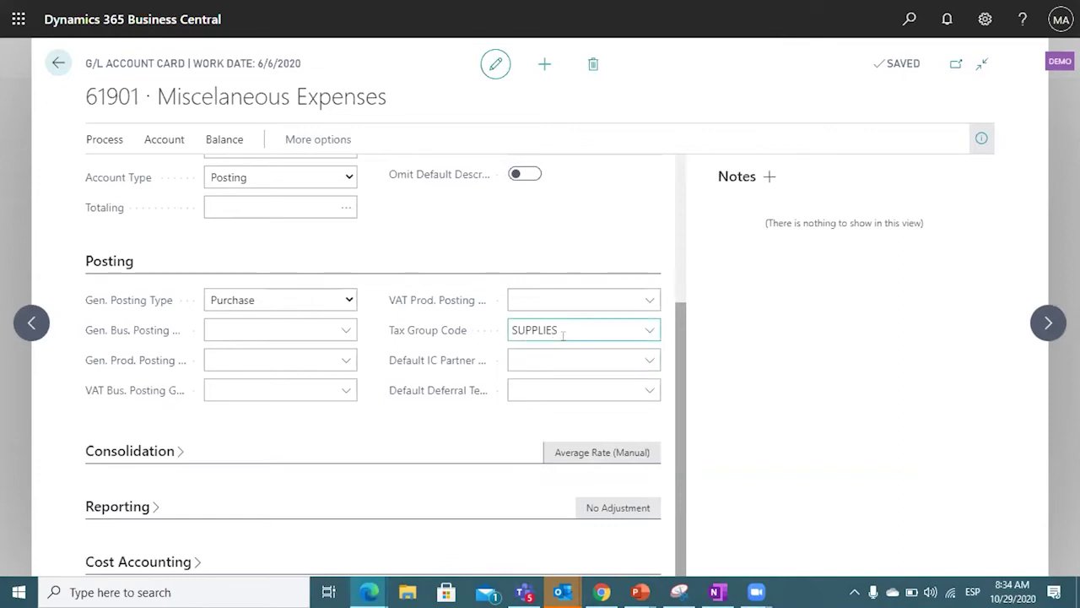
pyautogui.hotkey('ctrl', 'a')
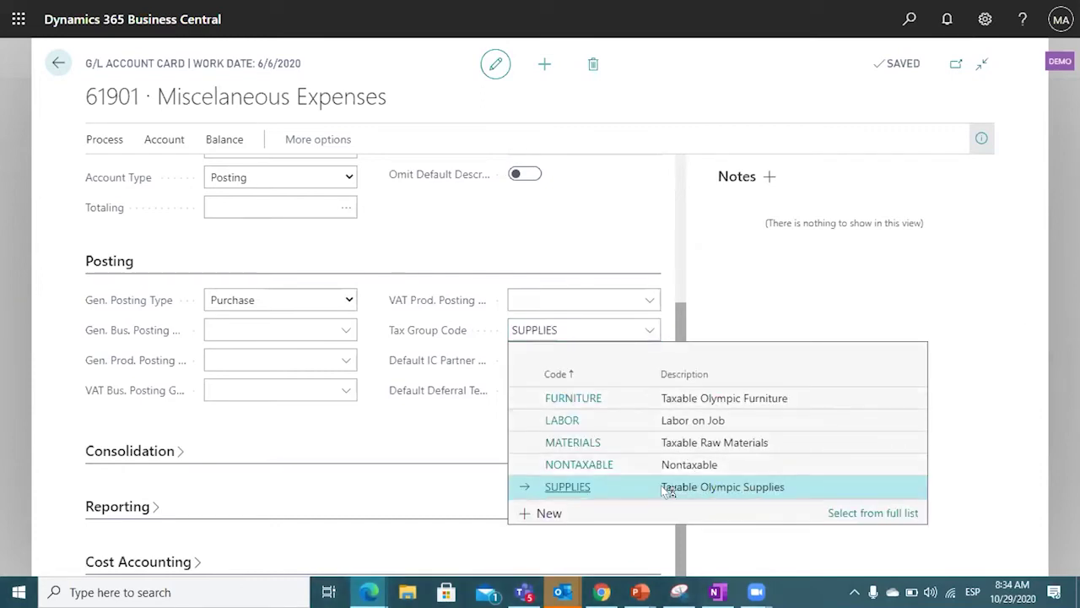
pyautogui.click(317, 396)
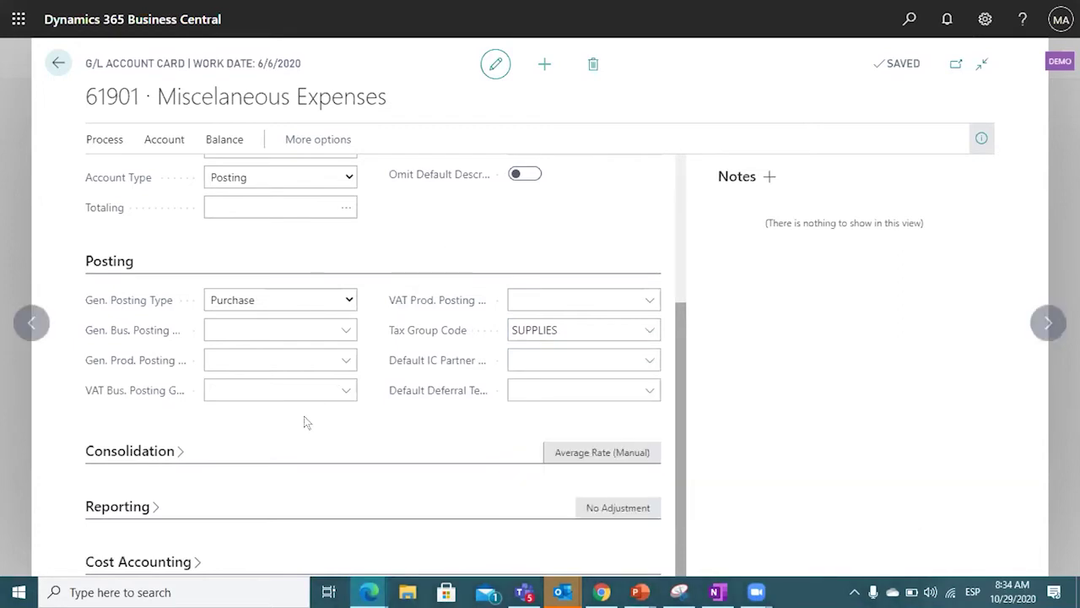
# Step: Open the empty VAT Bus. Posting Group list and start a new group entry
pyautogui.click(343, 391)
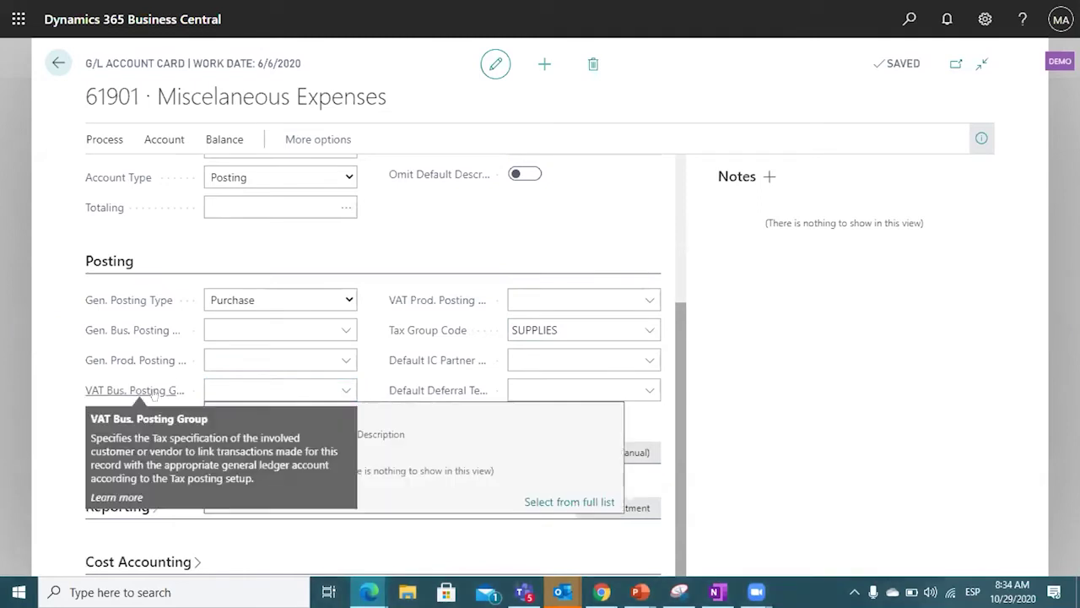
pyautogui.press('Tab')
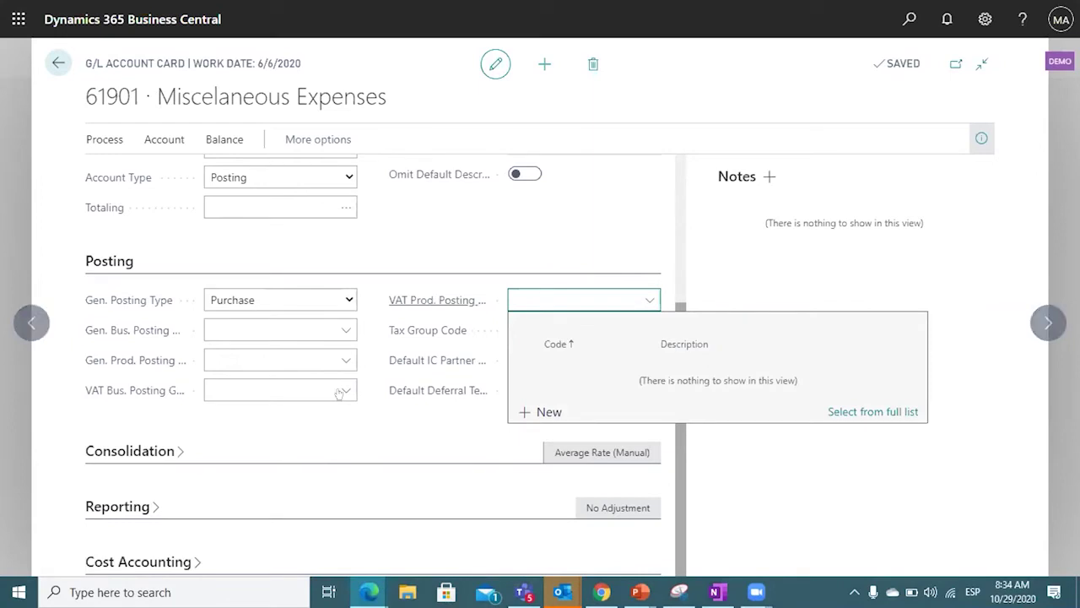
pyautogui.click(278, 390)
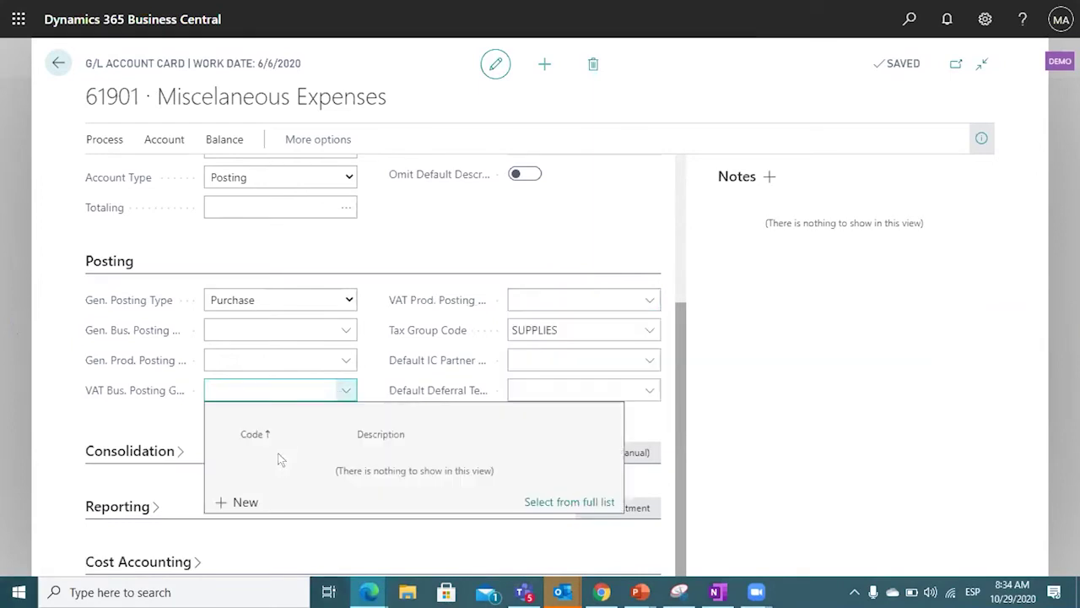
pyautogui.click(245, 502)
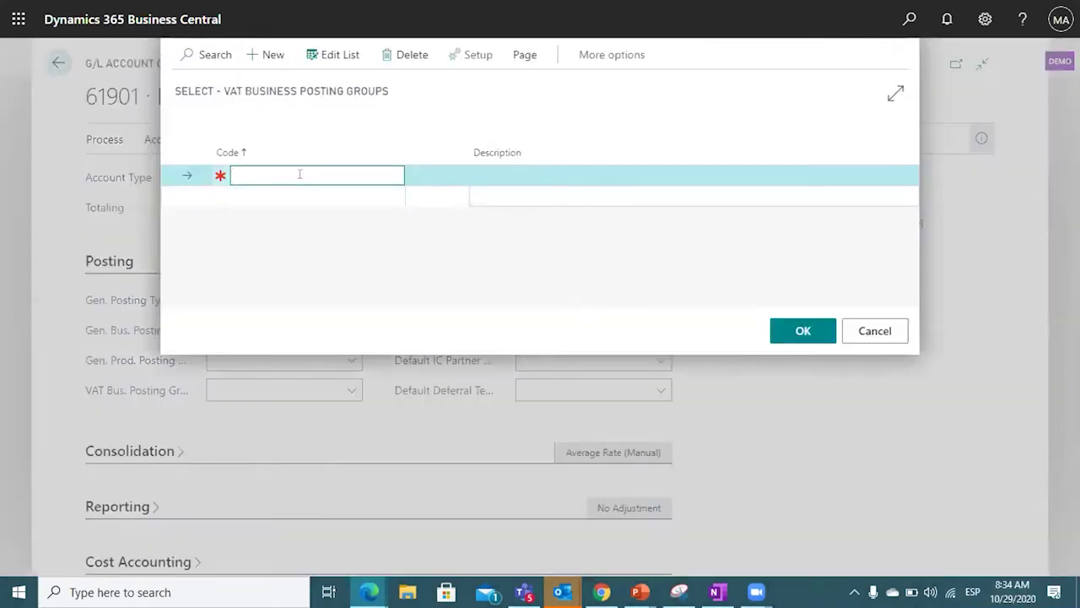
# Step: Create VAT business posting group DOMESTIC, confirming the rename from TAXABLE
pyautogui.write('TAXABLE')
pyautogui.press('Tab')
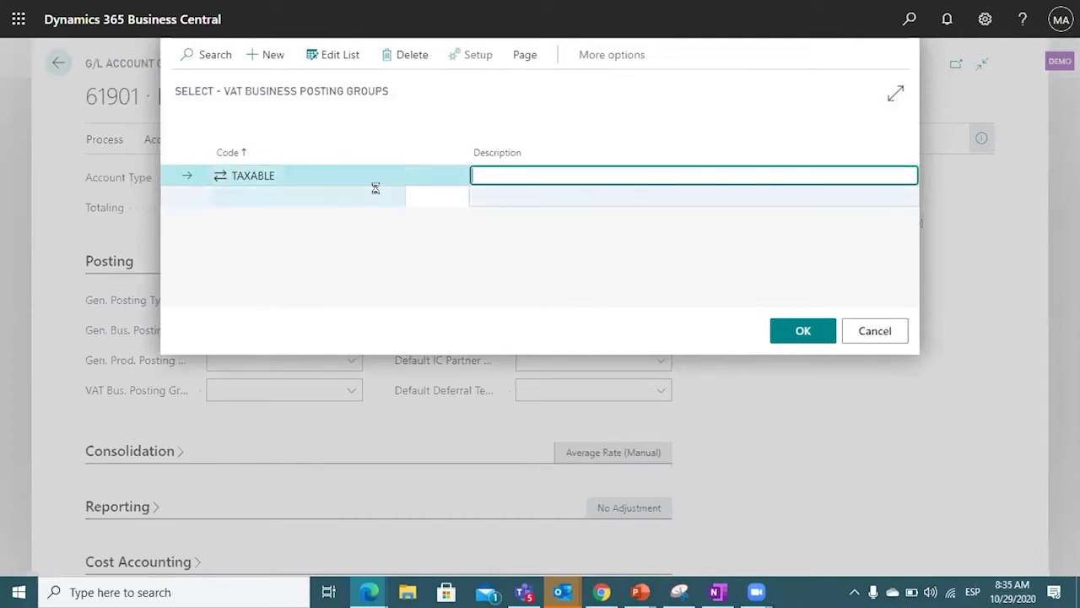
pyautogui.click(309, 174)
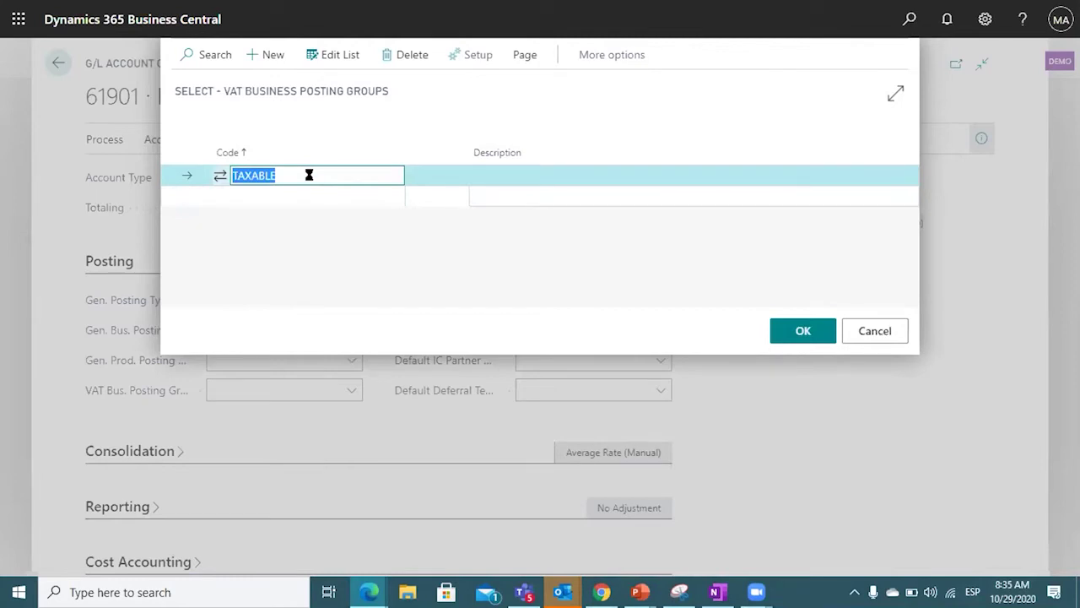
pyautogui.write('TAX 15')
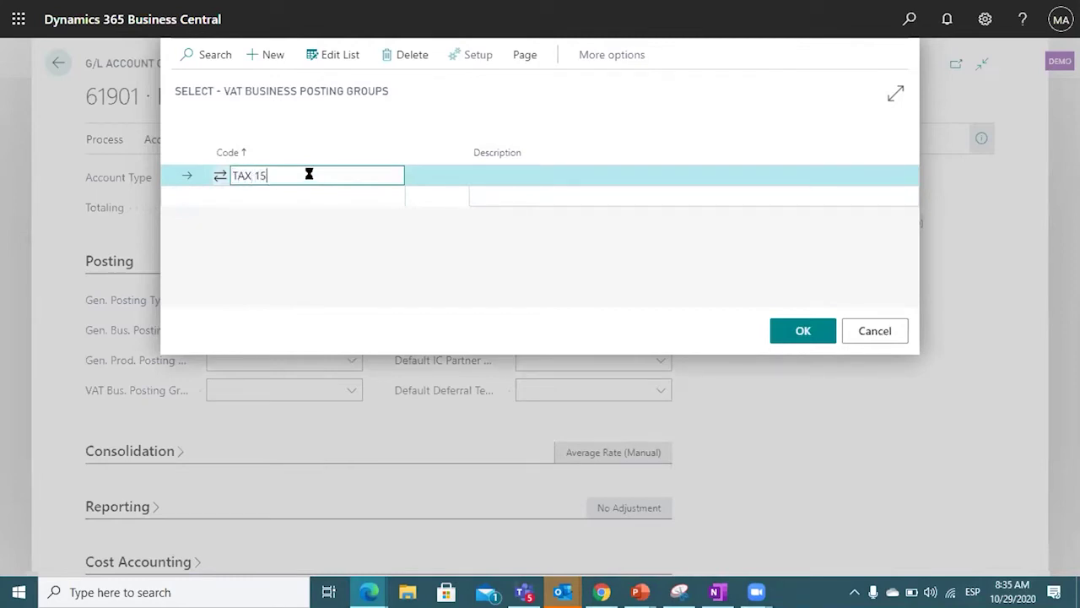
pyautogui.press('BackSpace')
pyautogui.press('BackSpace')
pyautogui.press('BackSpace')
pyautogui.press('BackSpace')
pyautogui.press('BackSpace')
pyautogui.press('BackSpace')
pyautogui.write('DOMESTIC')
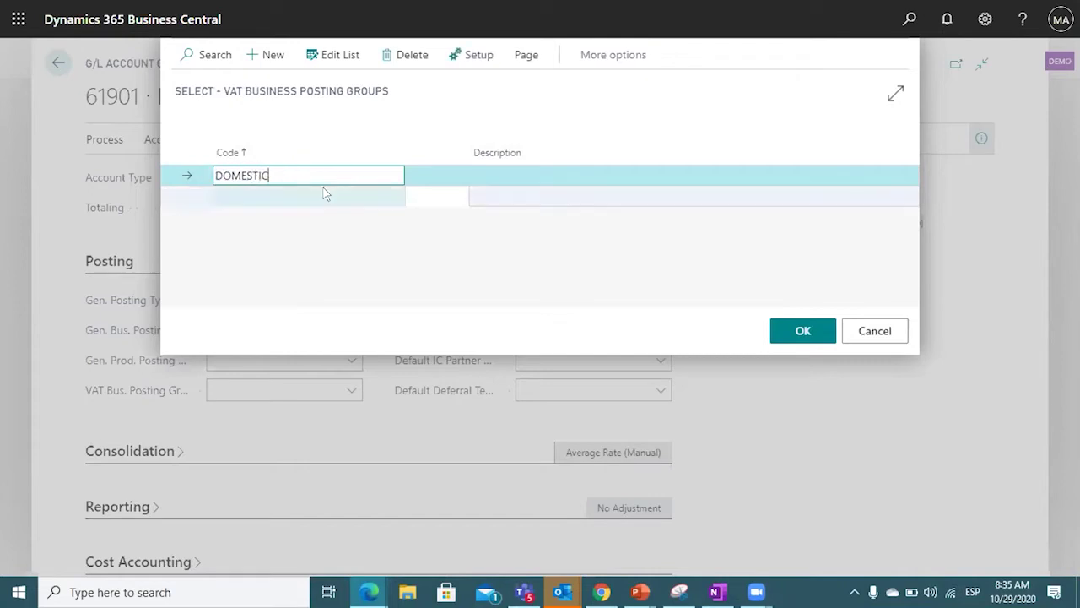
pyautogui.click(323, 187)
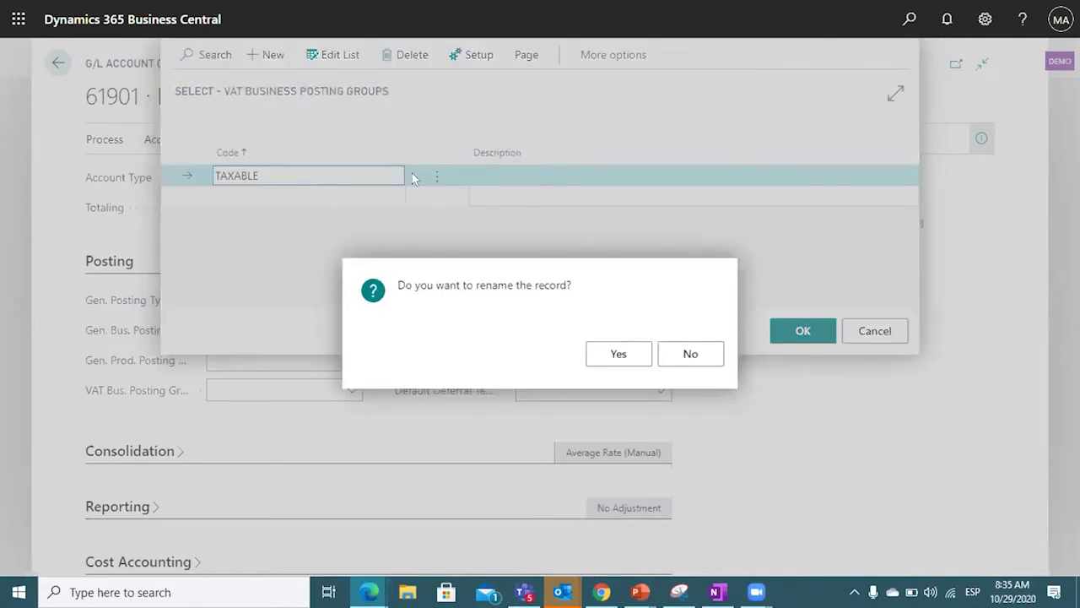
pyautogui.click(617, 346)
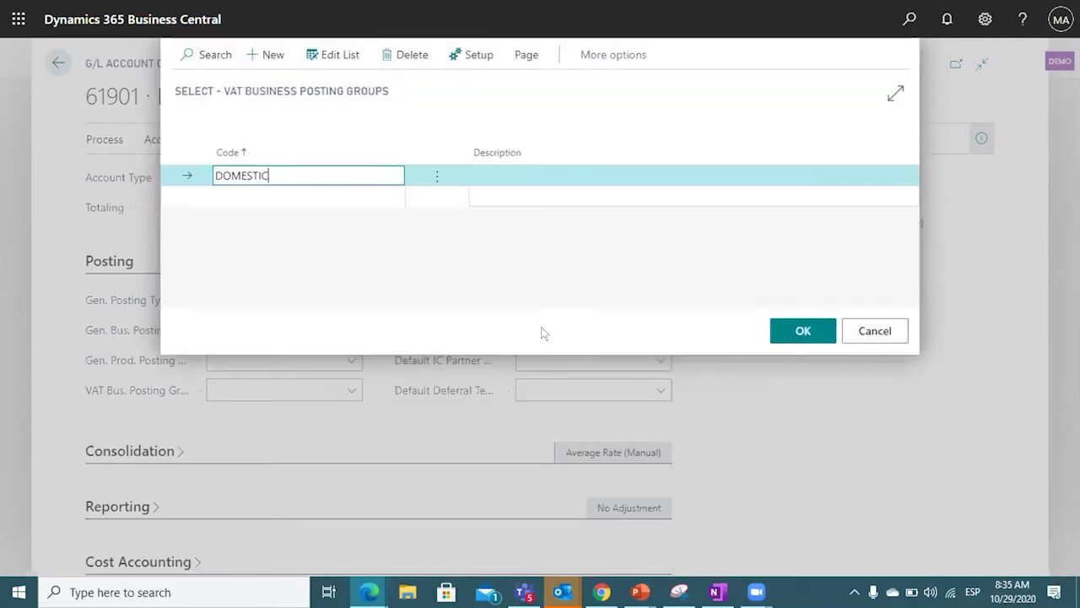
# Step: Add a FOREIGN VAT business posting group and assign it to the account
pyautogui.click(324, 196)
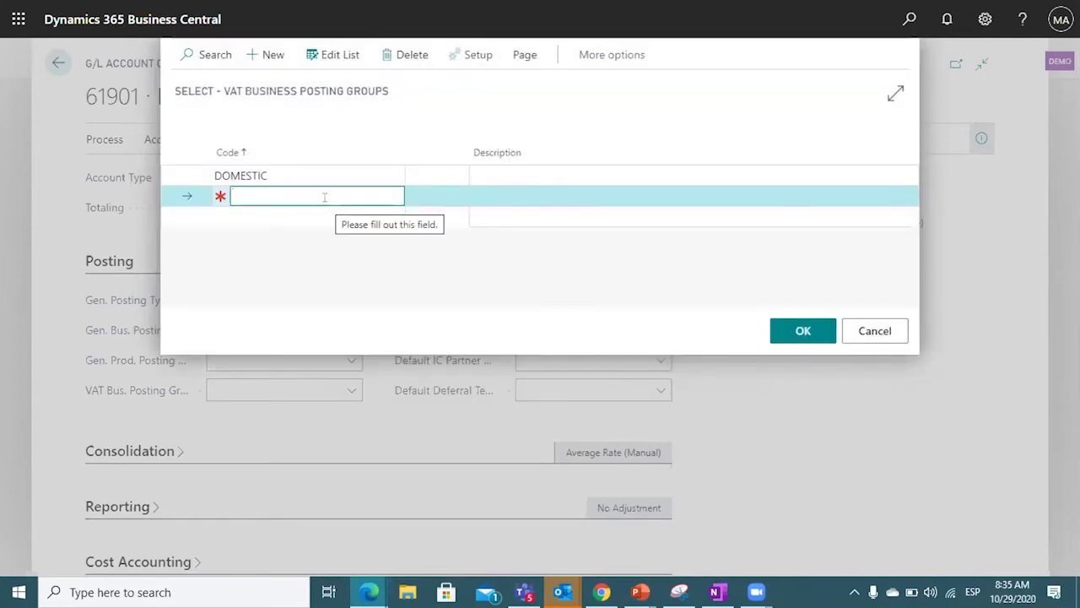
pyautogui.write('FORE')
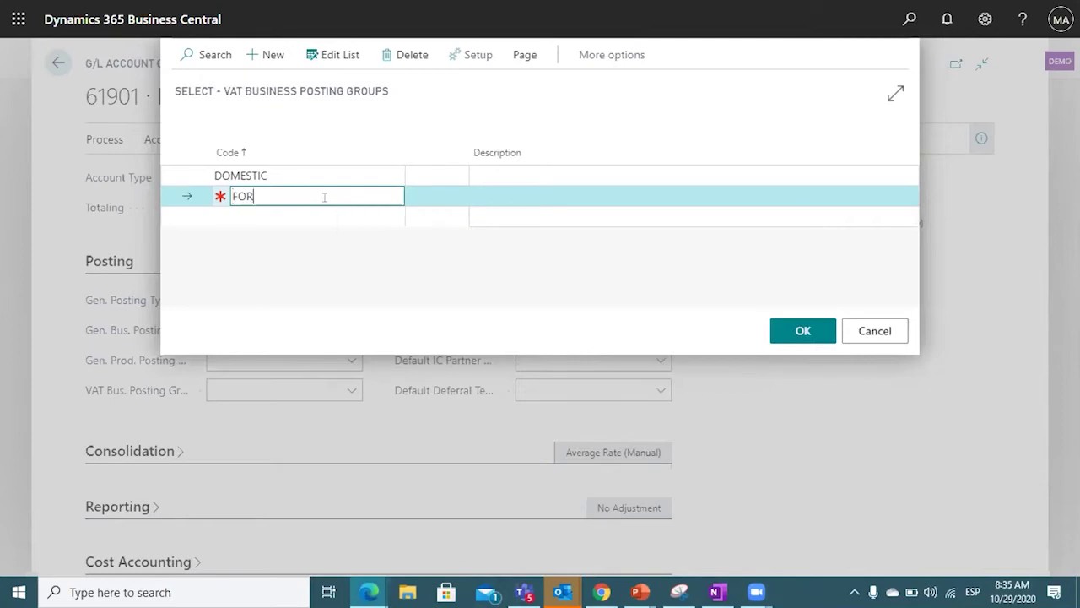
pyautogui.write('IGN')
pyautogui.press('Tab')
pyautogui.click(779, 330)
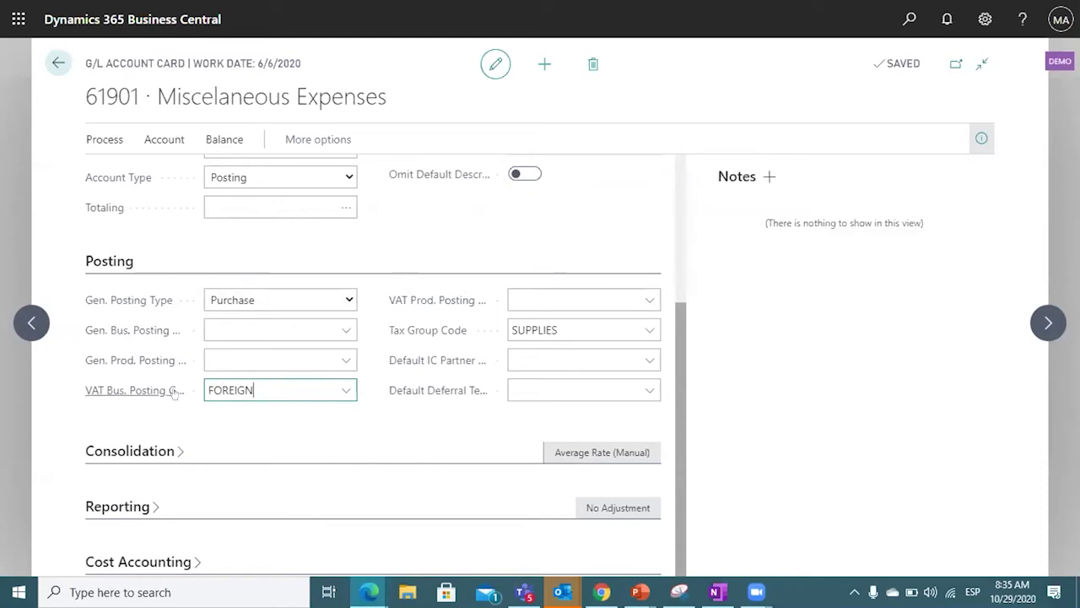
# Step: Replace FOREIGN with DOMESTIC as the account's VAT Bus. Posting Group
pyautogui.moveTo(154, 385)
pyautogui.hotkey('shift', 'Left')
pyautogui.hotkey('shift', 'Left')
pyautogui.hotkey('shift', 'Left')
pyautogui.hotkey('shift', 'Left')
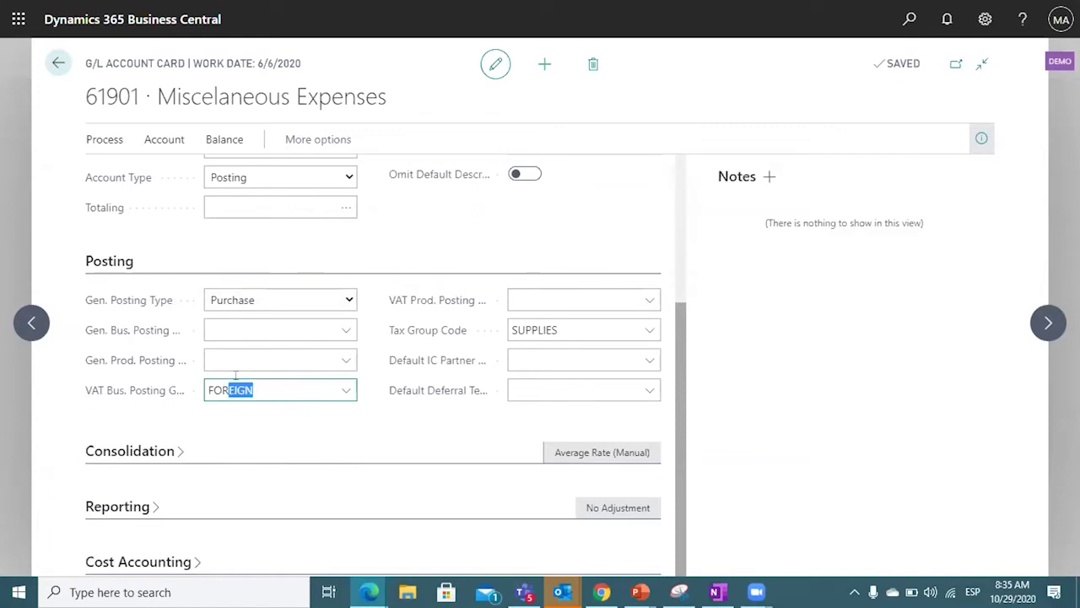
pyautogui.click(342, 391)
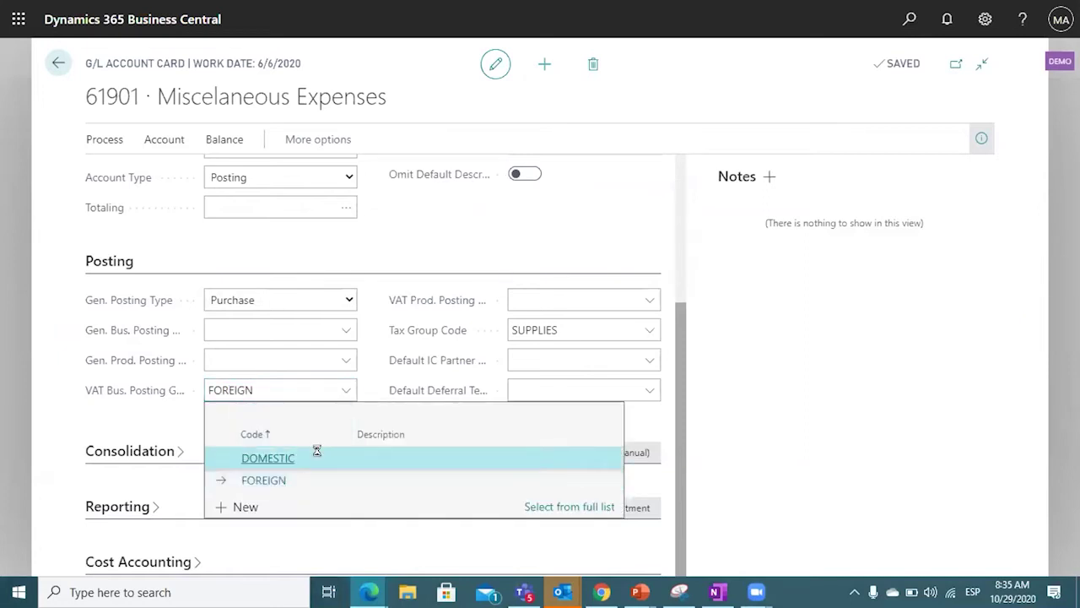
pyautogui.click(317, 457)
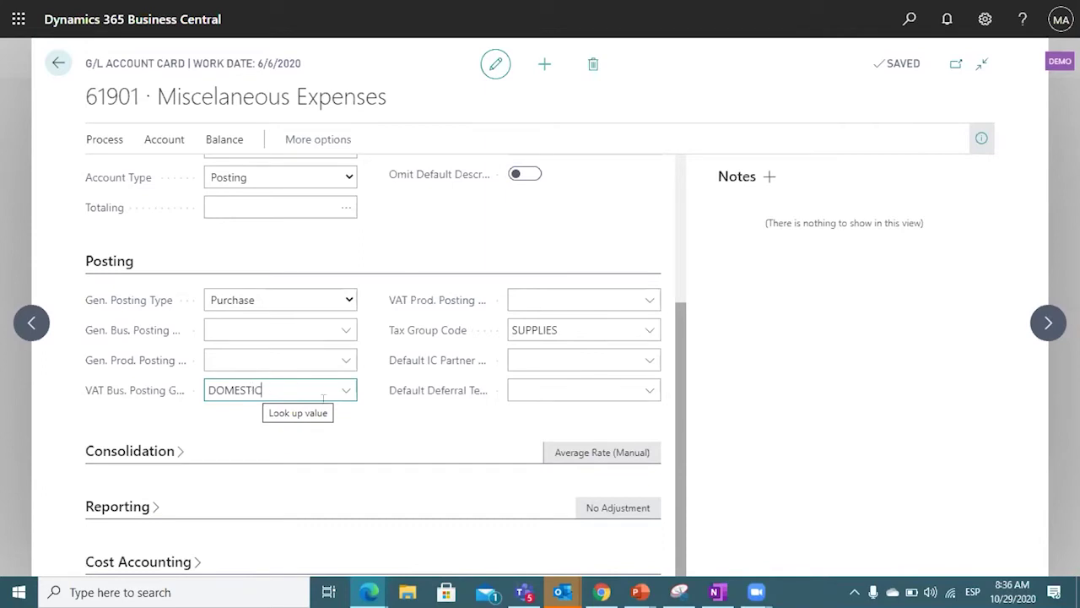
pyautogui.click(644, 301)
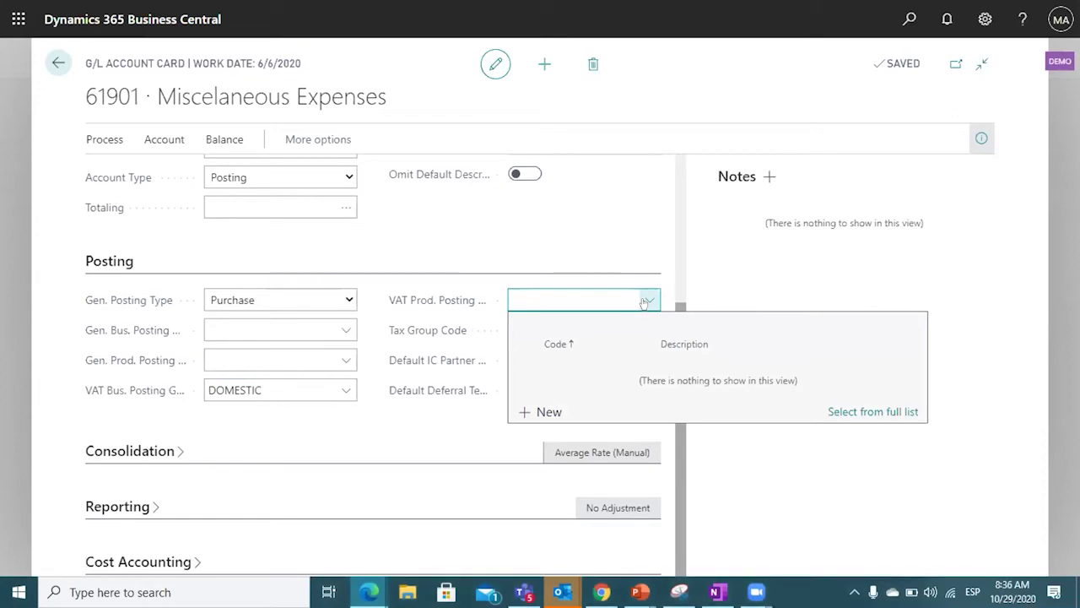
# Step: Add VAT product posting groups TAX10, TAX15 and TAX20, assigning TAX20 to the account
pyautogui.click(547, 413)
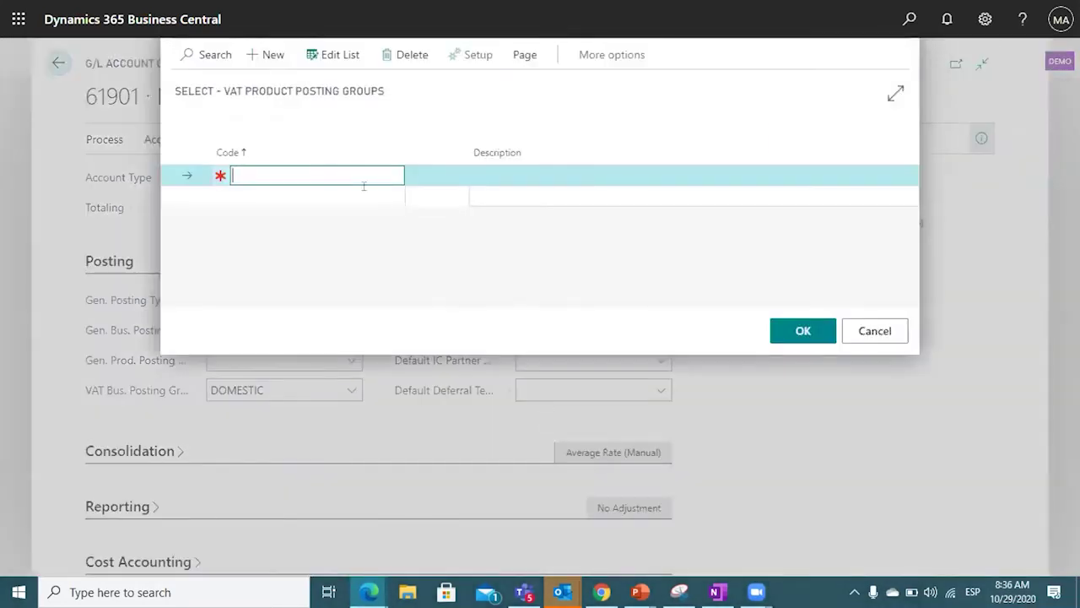
pyautogui.write('TAX10')
pyautogui.click(337, 195)
pyautogui.write('tax15')
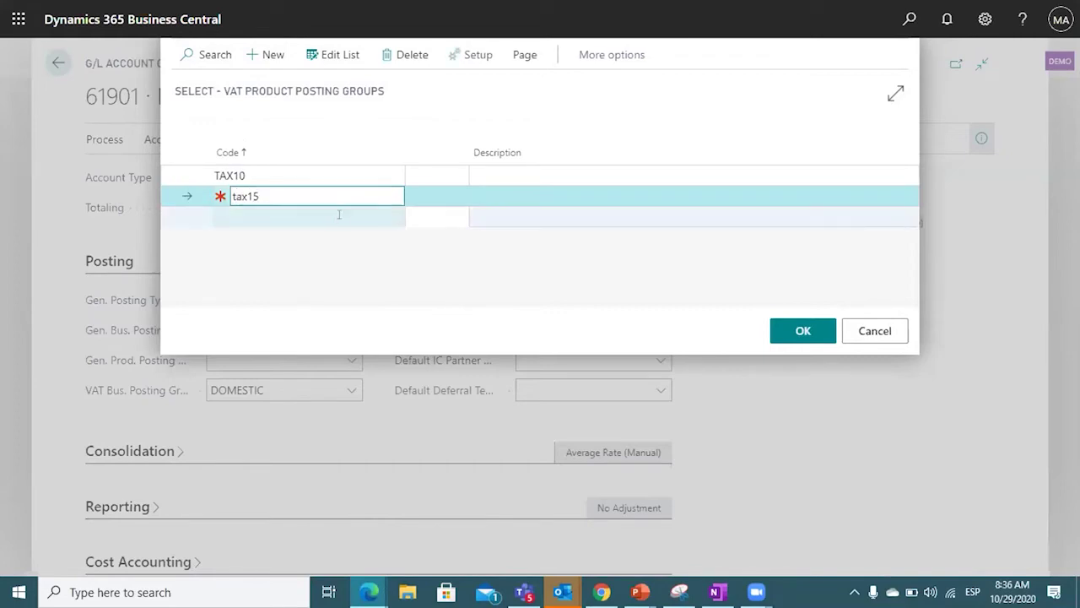
pyautogui.click(338, 212)
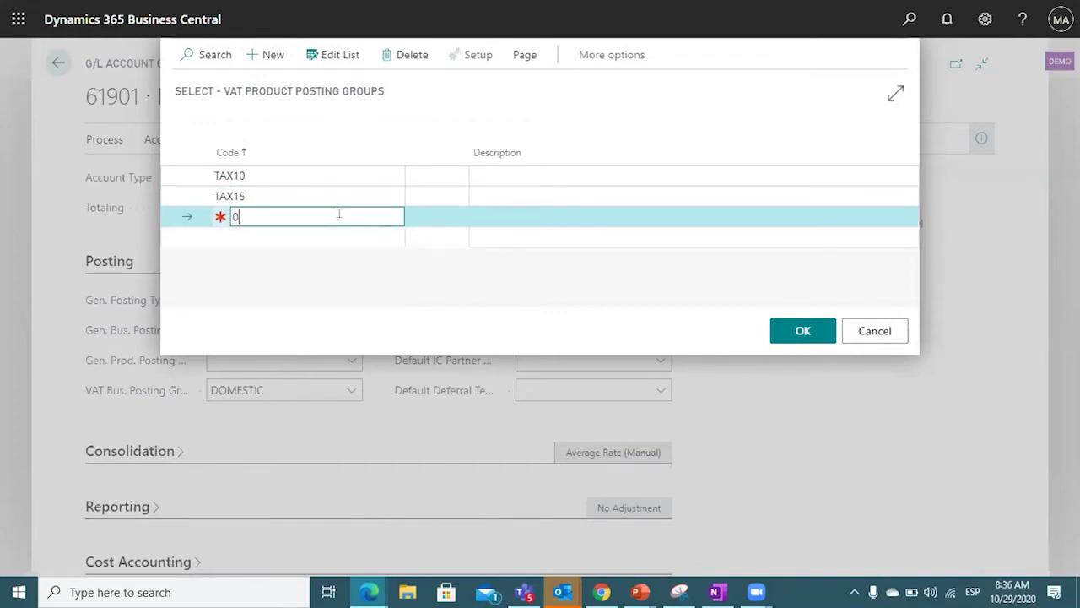
pyautogui.write('tax20')
pyautogui.press('Tab')
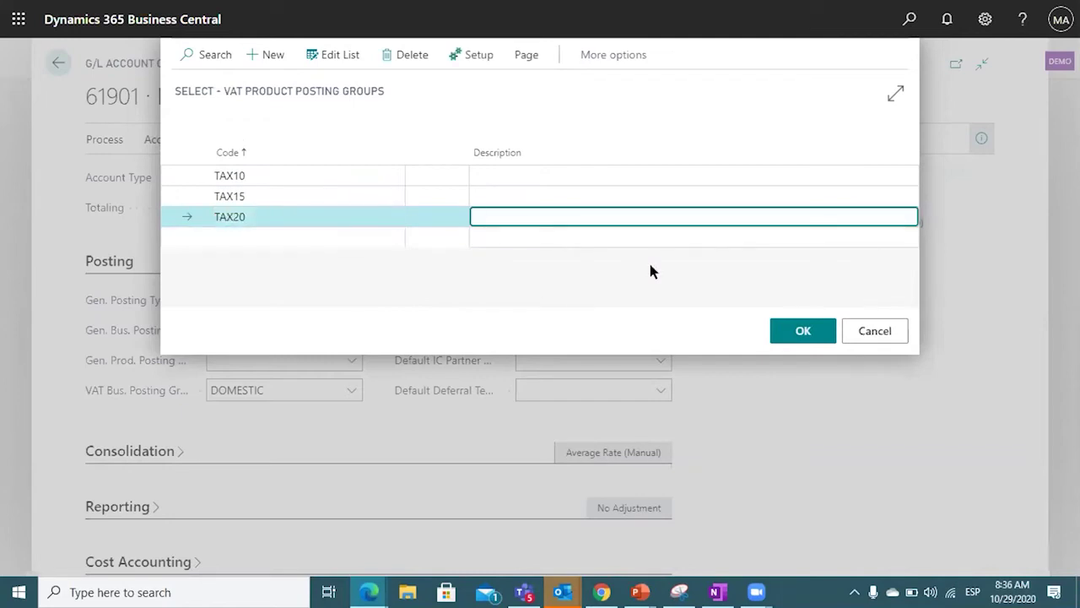
pyautogui.click(785, 323)
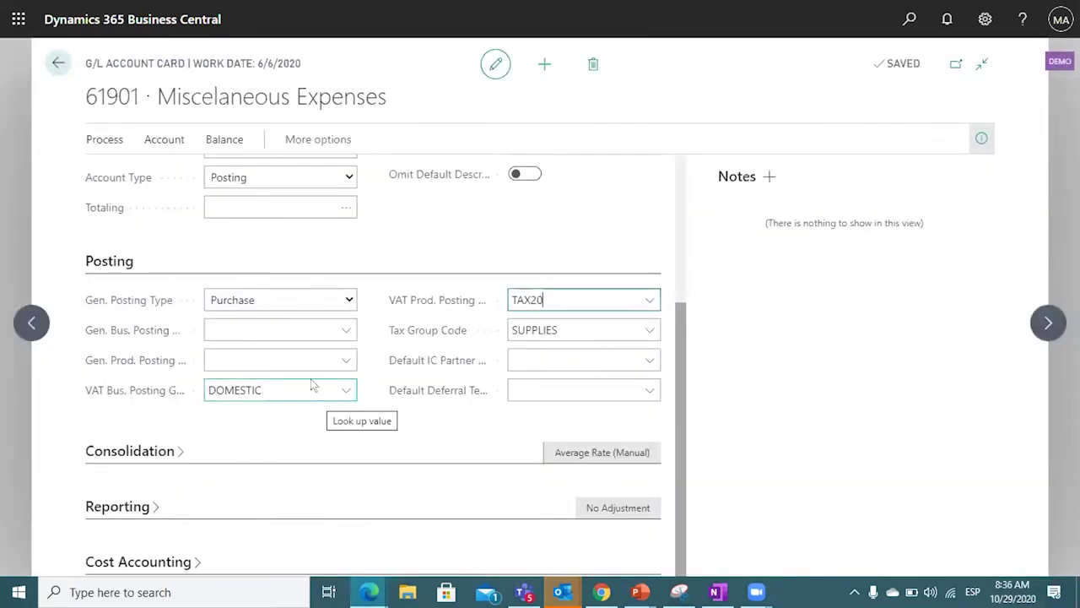
pyautogui.click(550, 297)
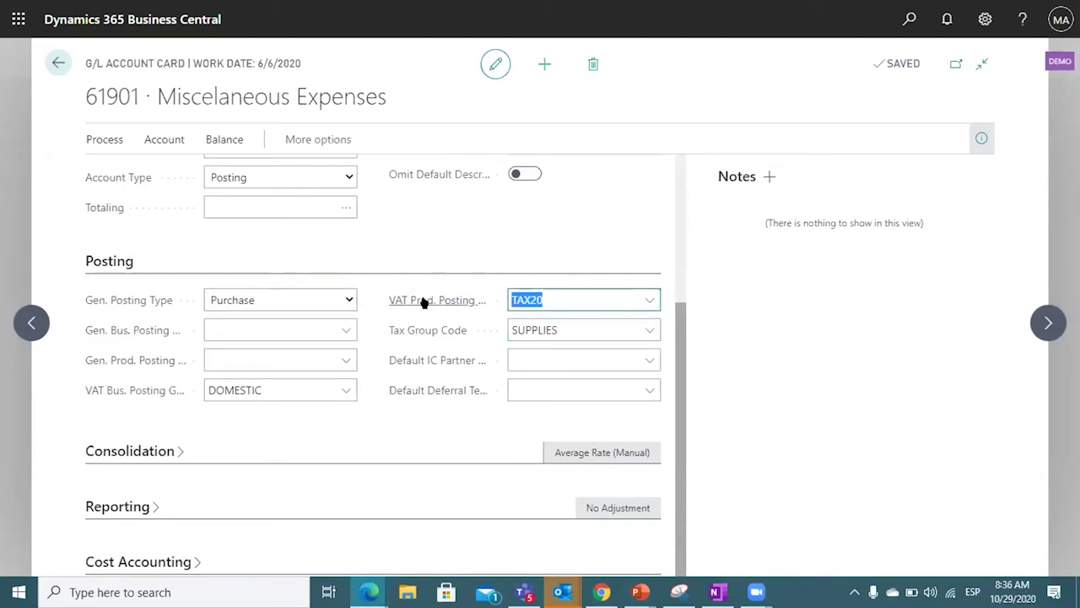
pyautogui.moveTo(420, 303)
pyautogui.moveTo(450, 382)
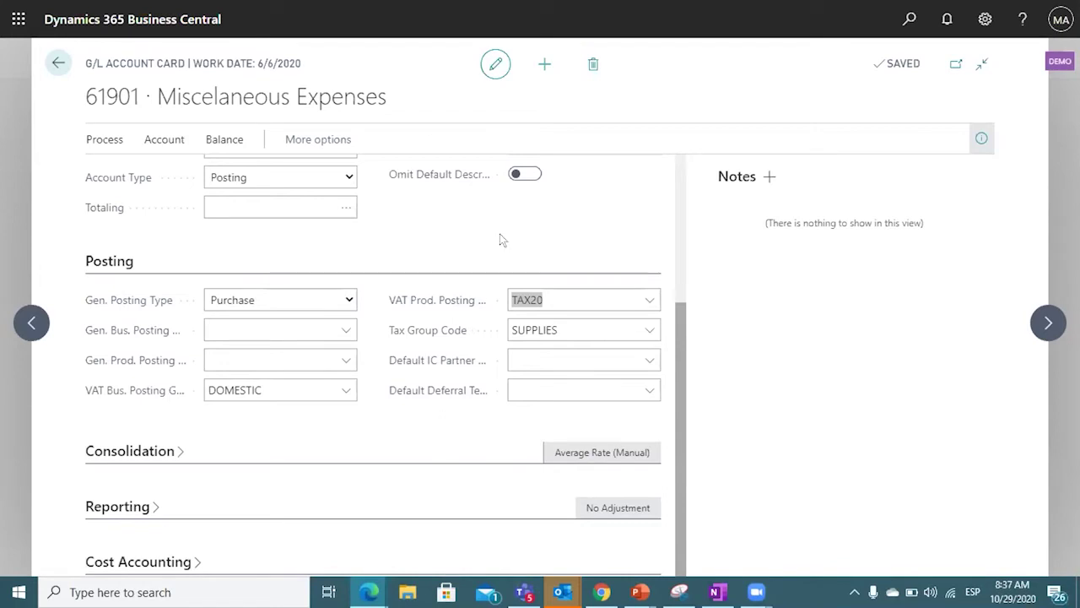
pyautogui.moveTo(261, 391); pyautogui.dragTo(203, 385)
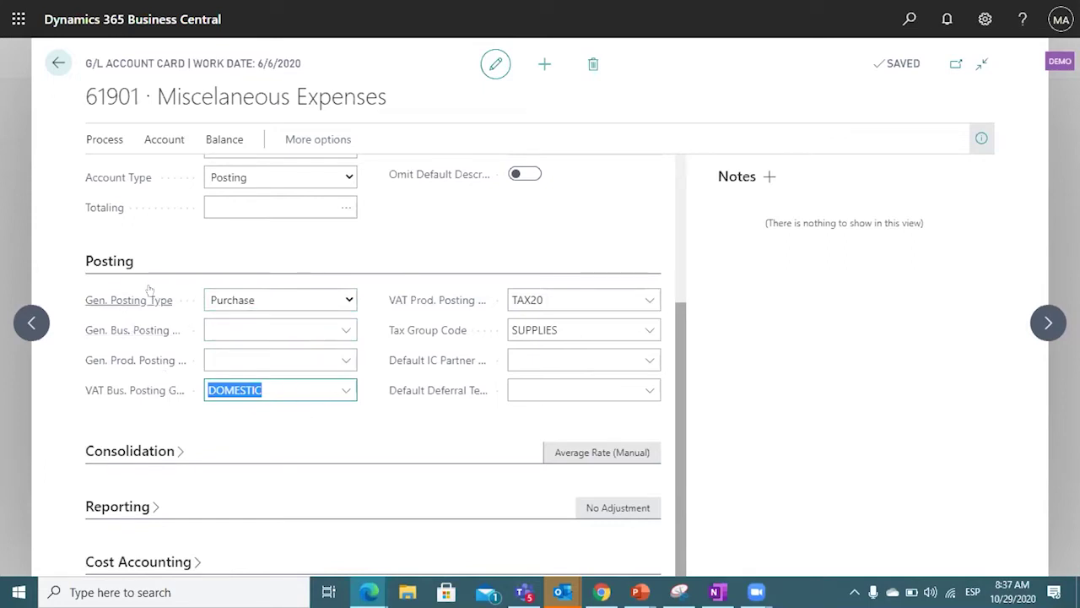
pyautogui.click(304, 297)
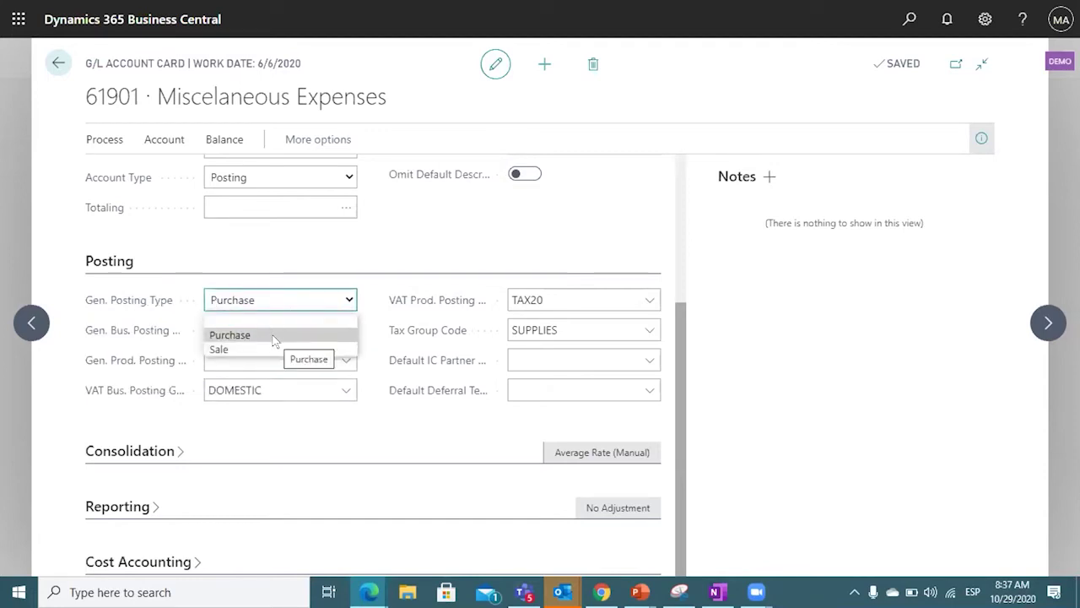
pyautogui.click(317, 253)
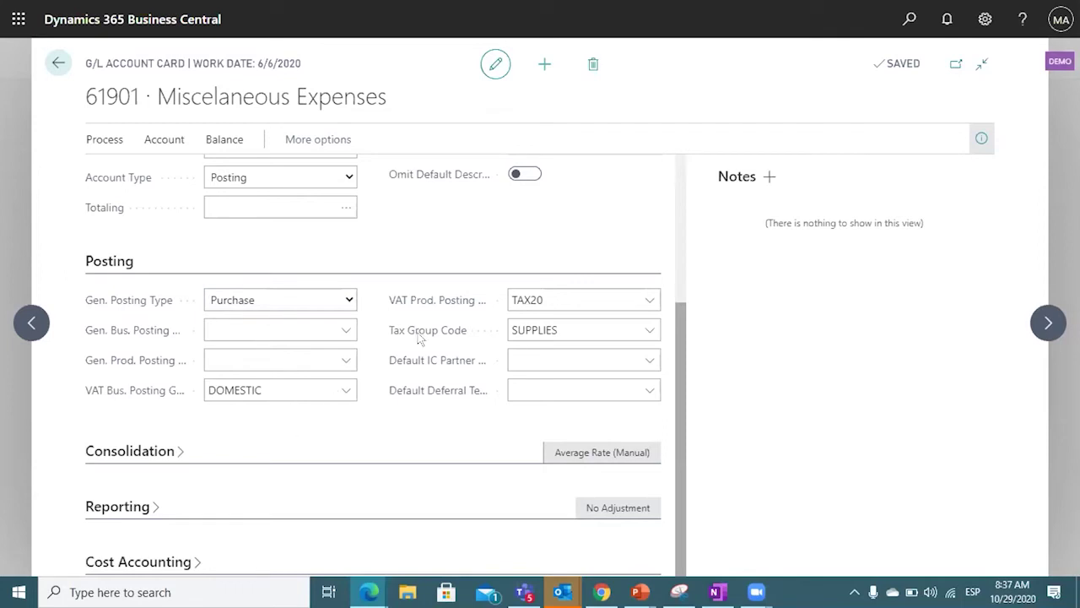
pyautogui.click(175, 453)
# Step: Expand the Consolidation and Reporting sections of the 61901 account card
pyautogui.scroll(-1, 330, 418)
pyautogui.click(329, 420)
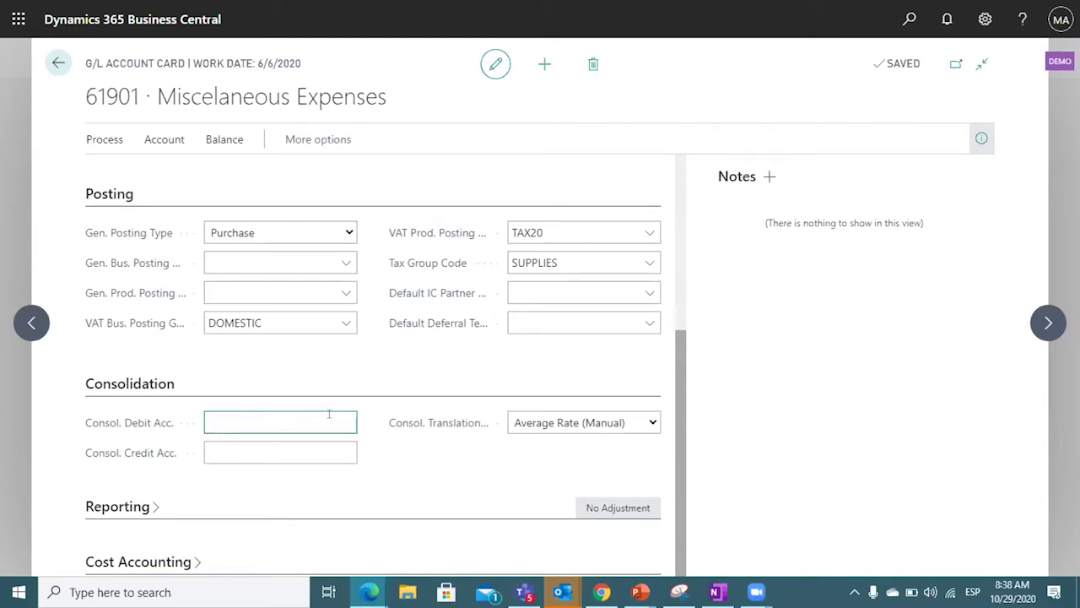
pyautogui.click(286, 453)
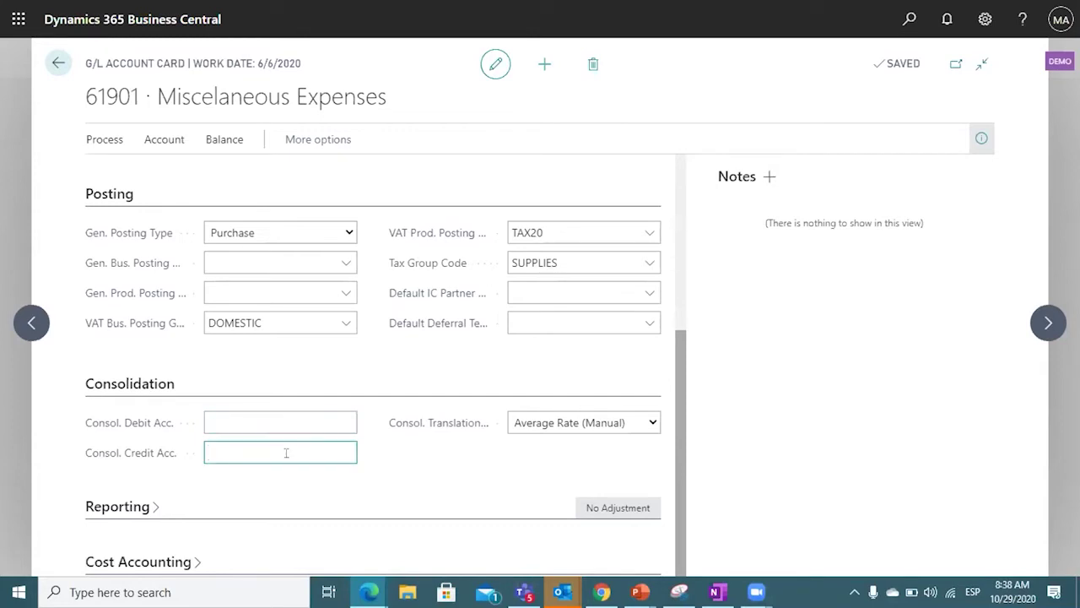
pyautogui.click(152, 507)
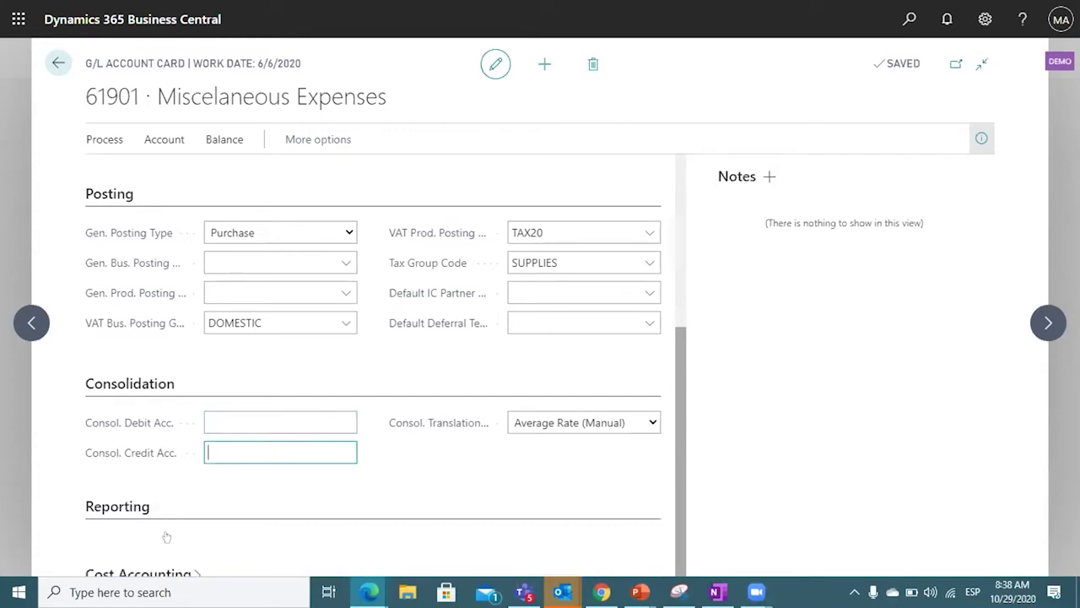
pyautogui.scroll(-1, 286, 506)
# Step: Enter 700000 as the Consol. Debit Acc. and review the saved value
pyautogui.click(220, 378)
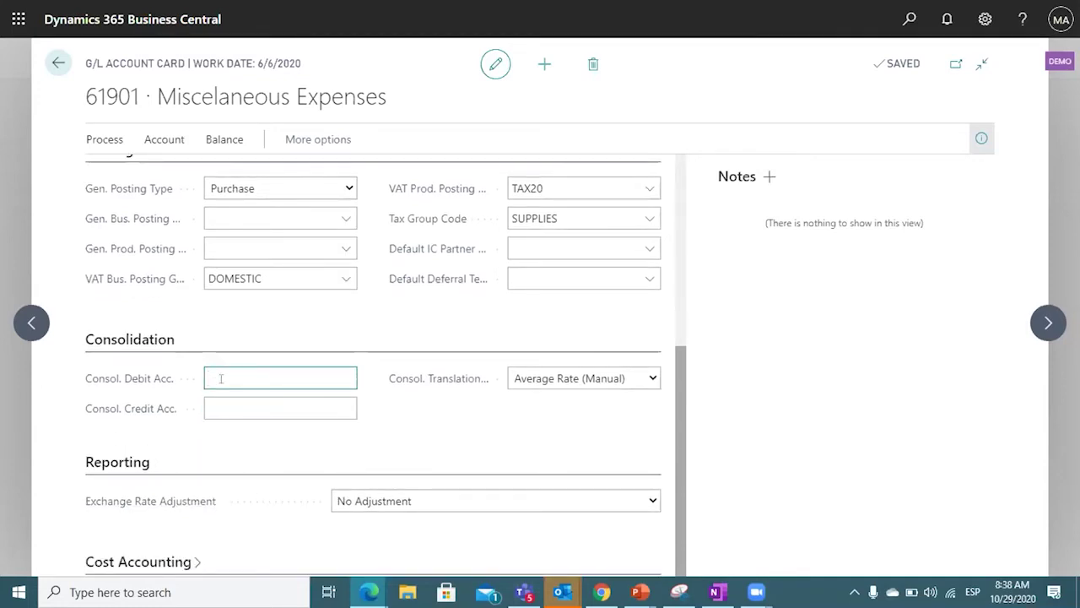
pyautogui.write('700000')
pyautogui.click(405, 465)
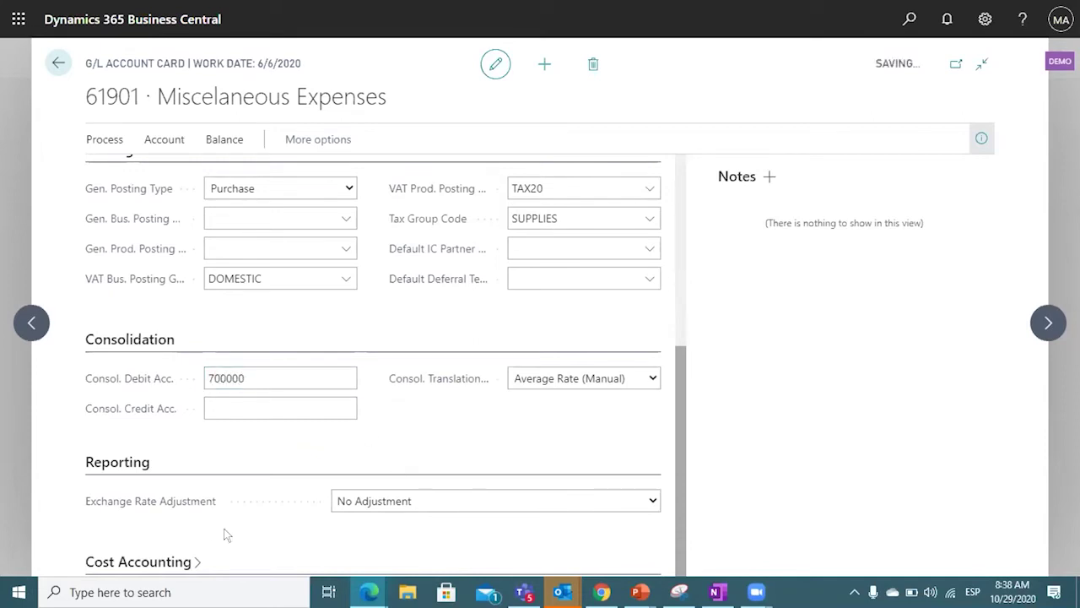
pyautogui.scroll(-1, 328, 469)
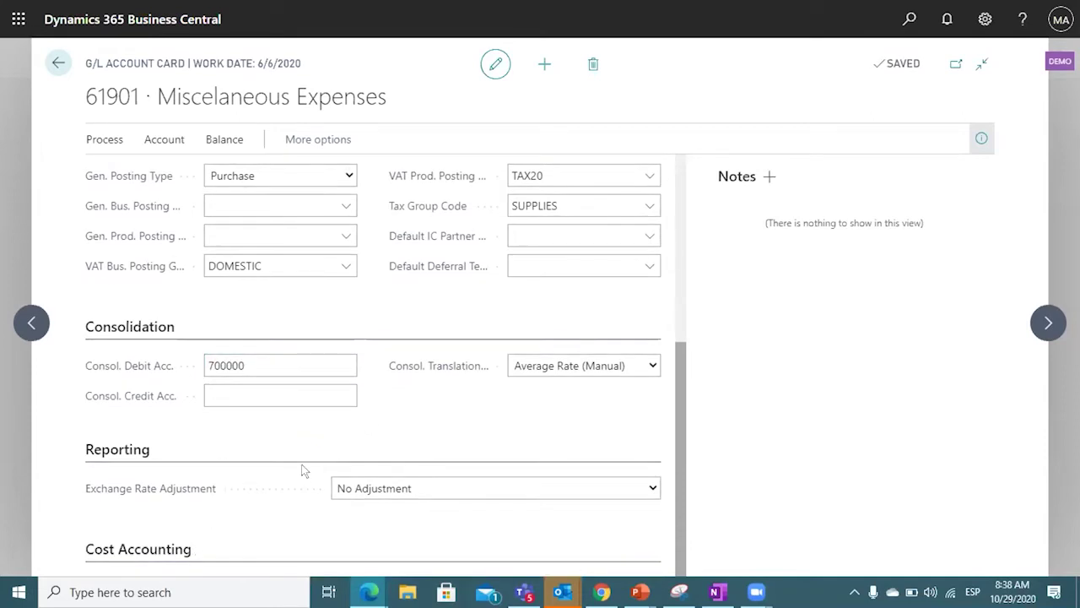
pyautogui.scroll(-1, 304, 470)
pyautogui.scroll(2, 301, 471)
pyautogui.scroll(3, 304, 469)
pyautogui.click(277, 544)
pyautogui.scroll(-5, 338, 483)
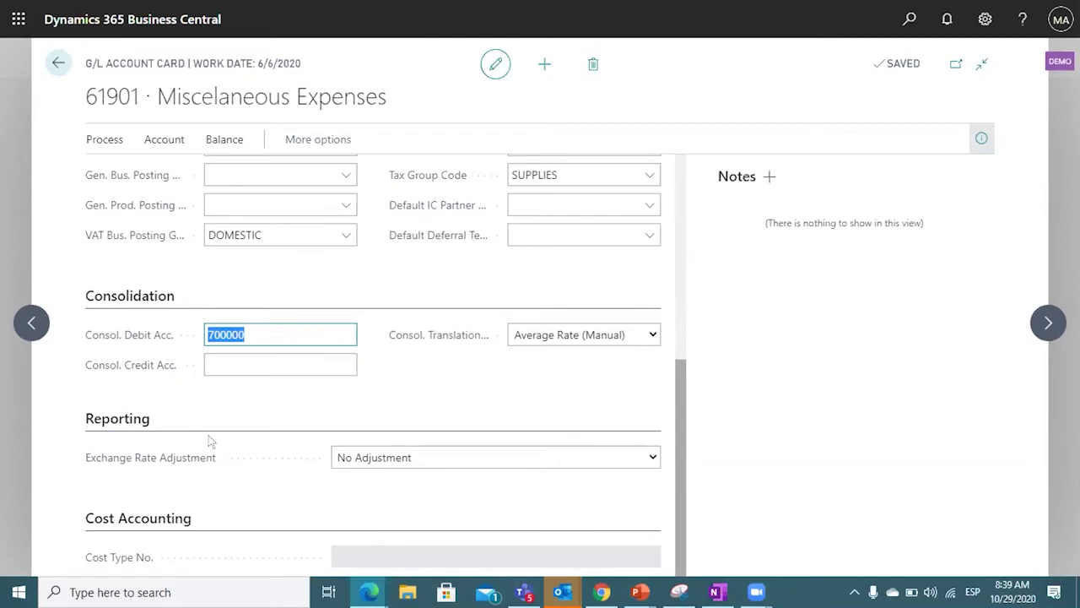
pyautogui.moveTo(258, 334); pyautogui.dragTo(176, 331)
pyautogui.doubleClick(252, 329)
pyautogui.click(366, 459)
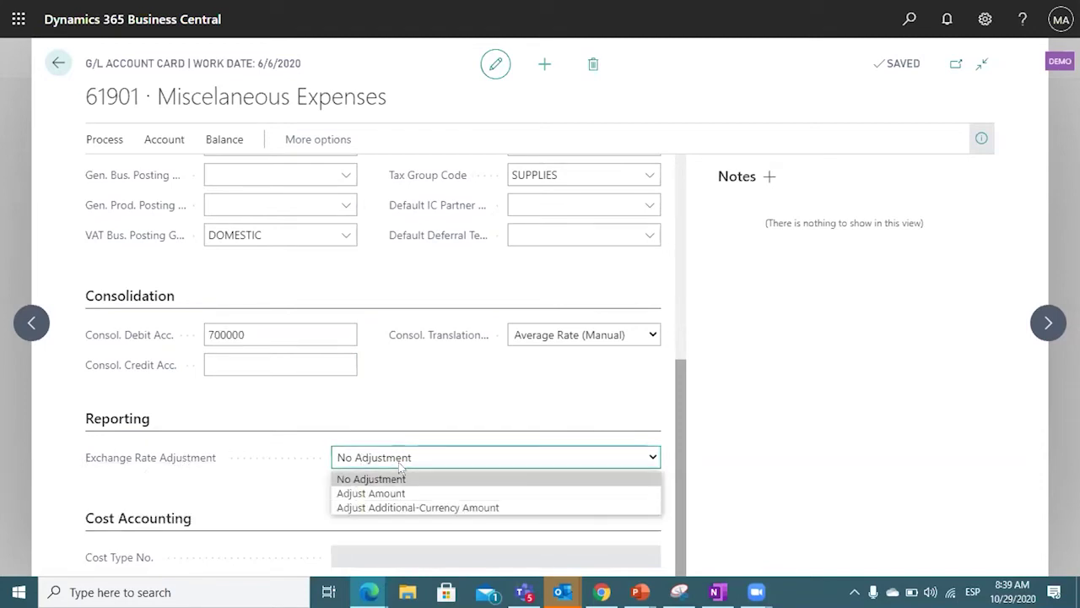
pyautogui.click(442, 478)
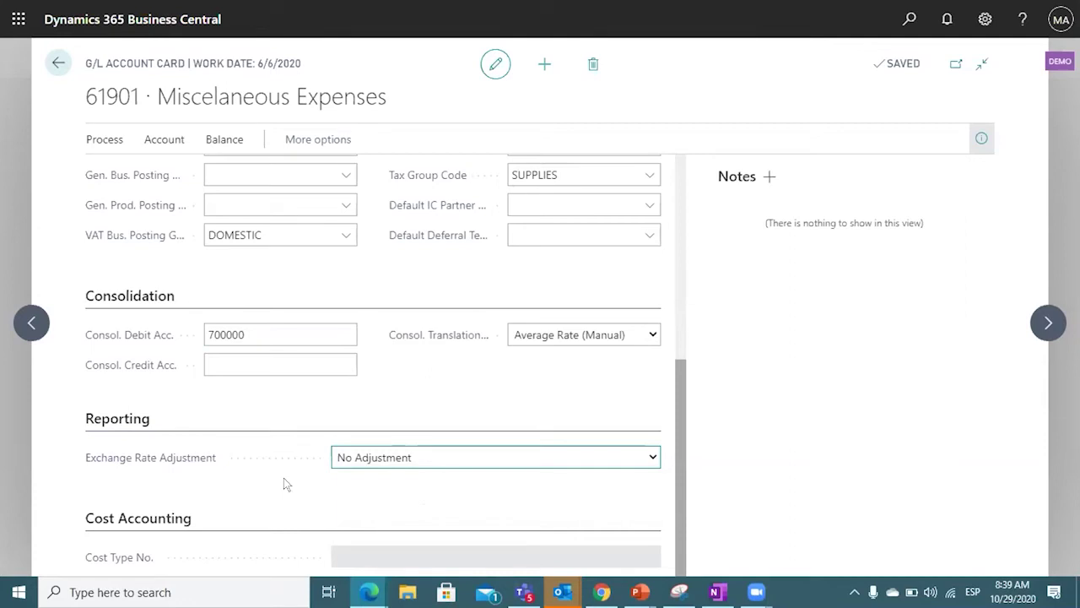
pyautogui.click(374, 447)
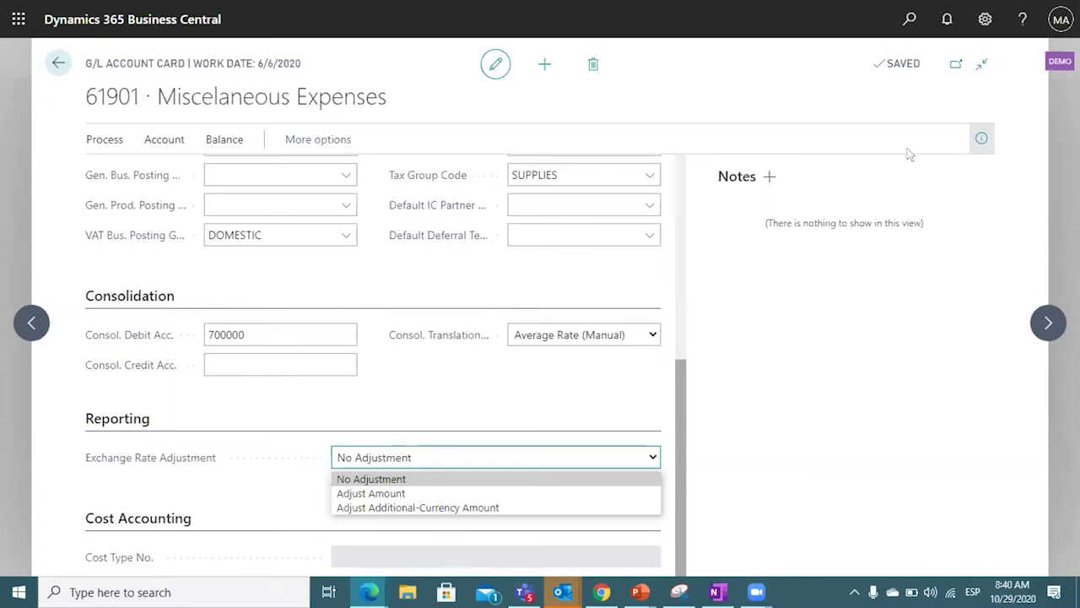
pyautogui.hotkey('alt', 'q')
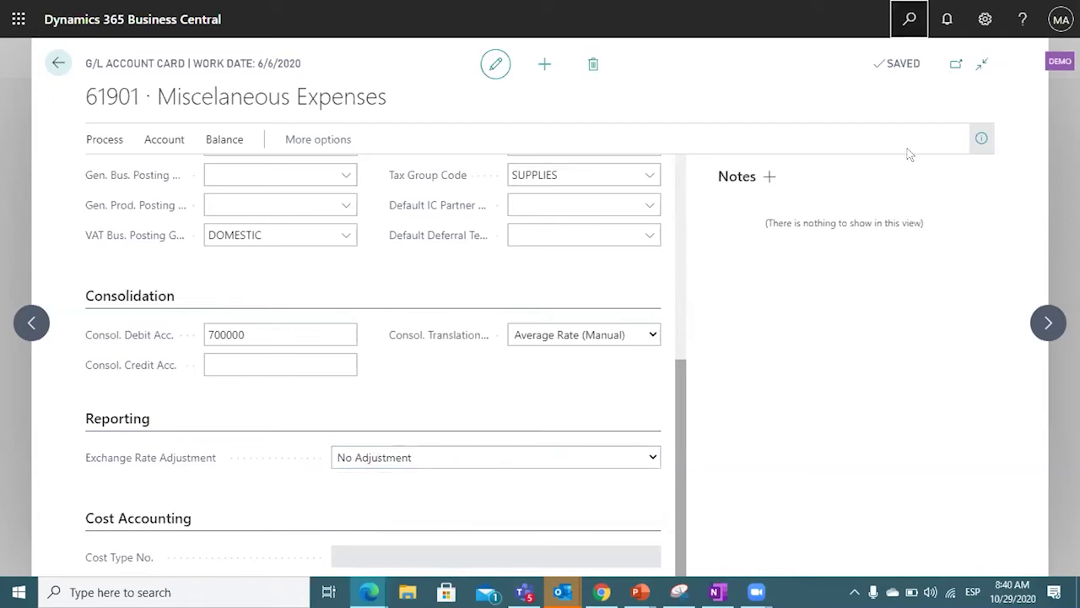
pyautogui.write('curre')
pyautogui.press('BackSpace')
pyautogui.press('BackSpace')
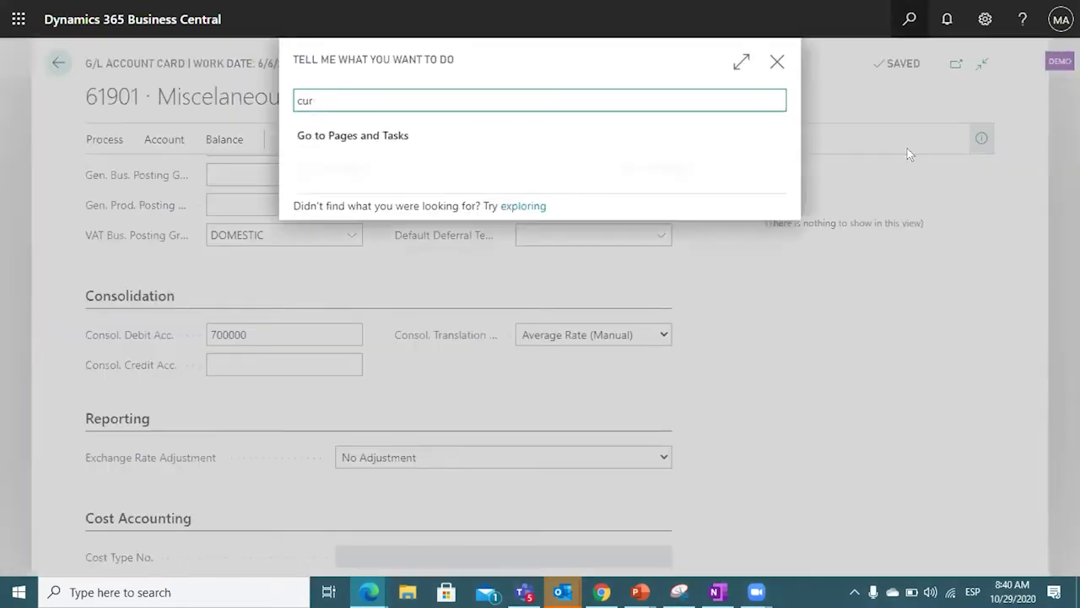
pyautogui.write('rencies')
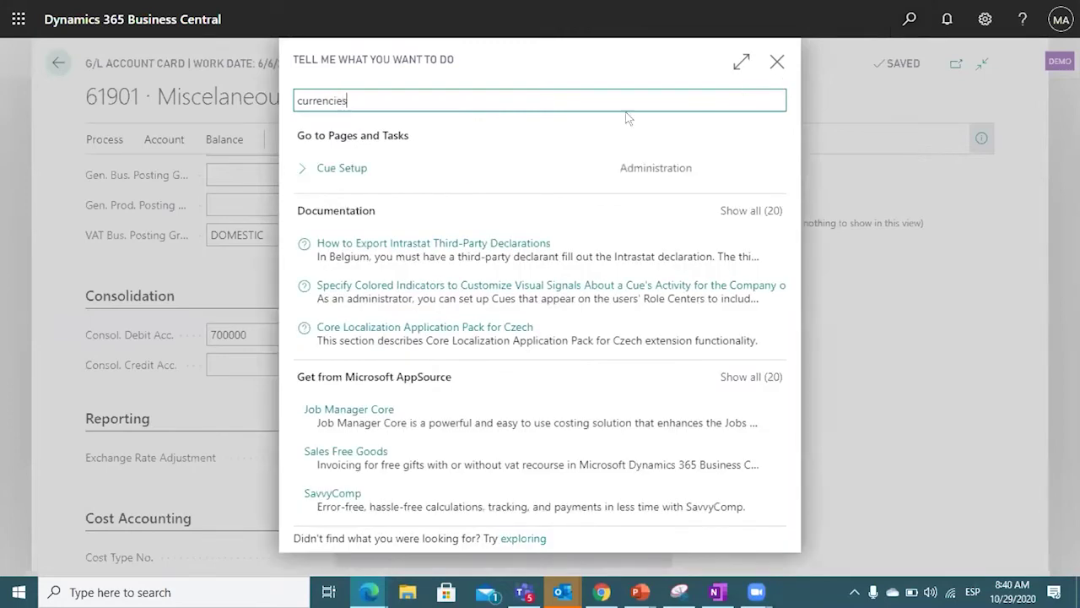
pyautogui.click(349, 165)
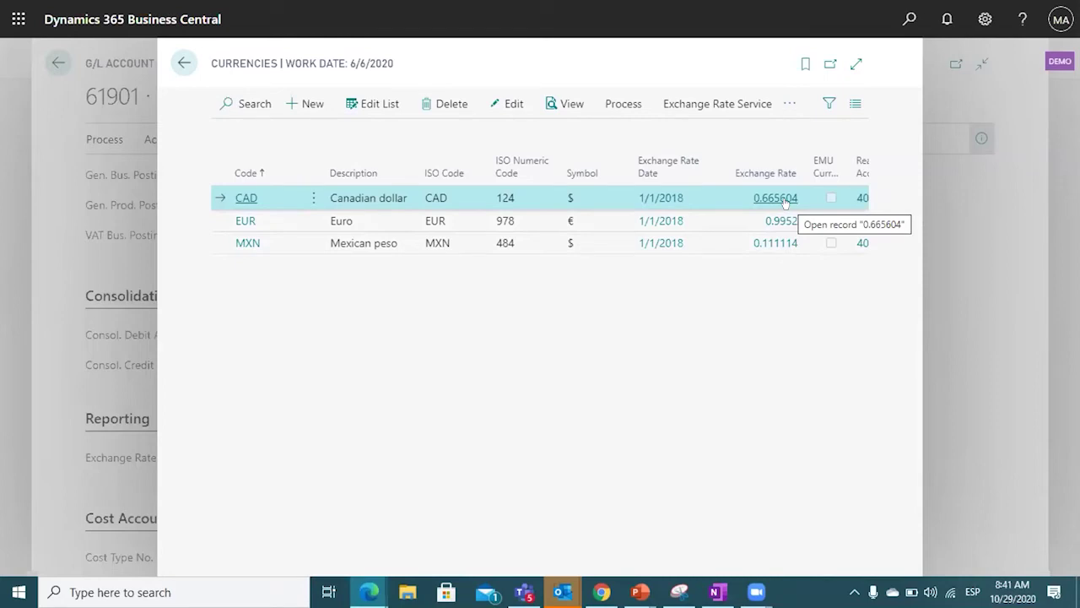
pyautogui.click(185, 65)
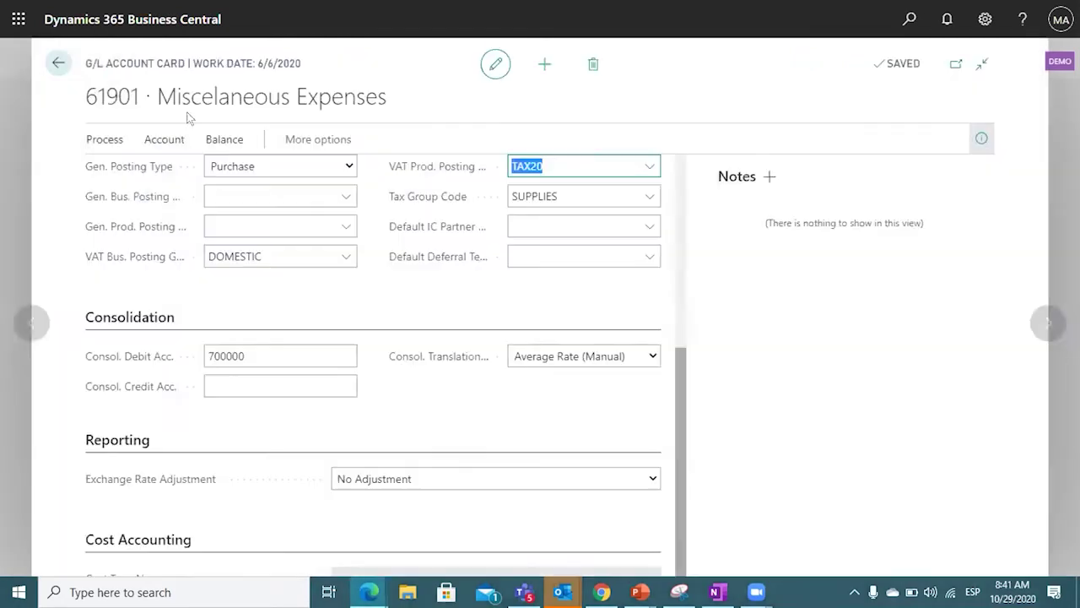
pyautogui.click(473, 479)
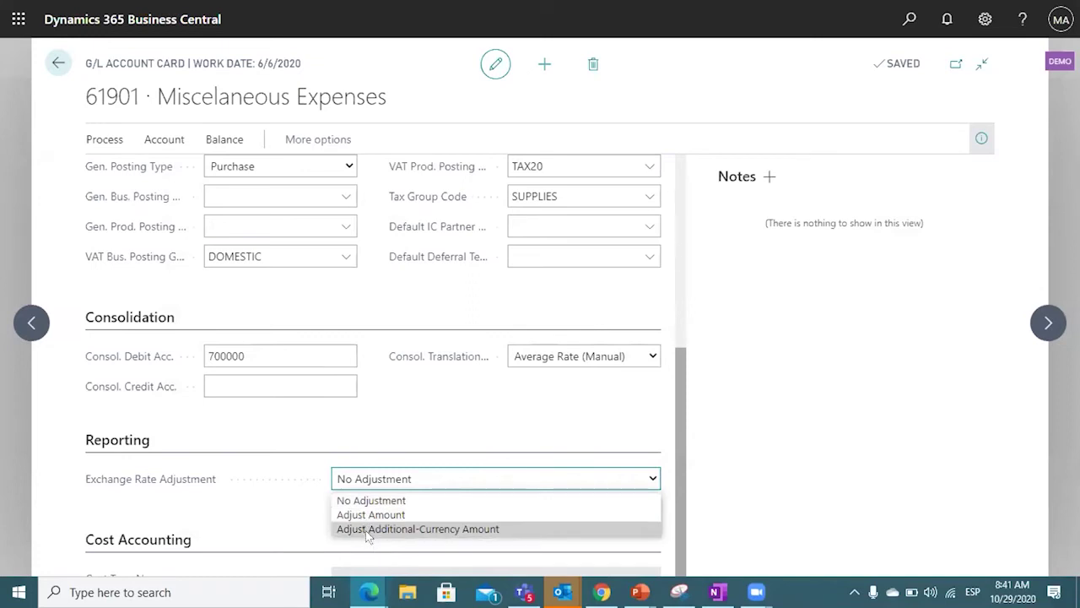
pyautogui.click(542, 291)
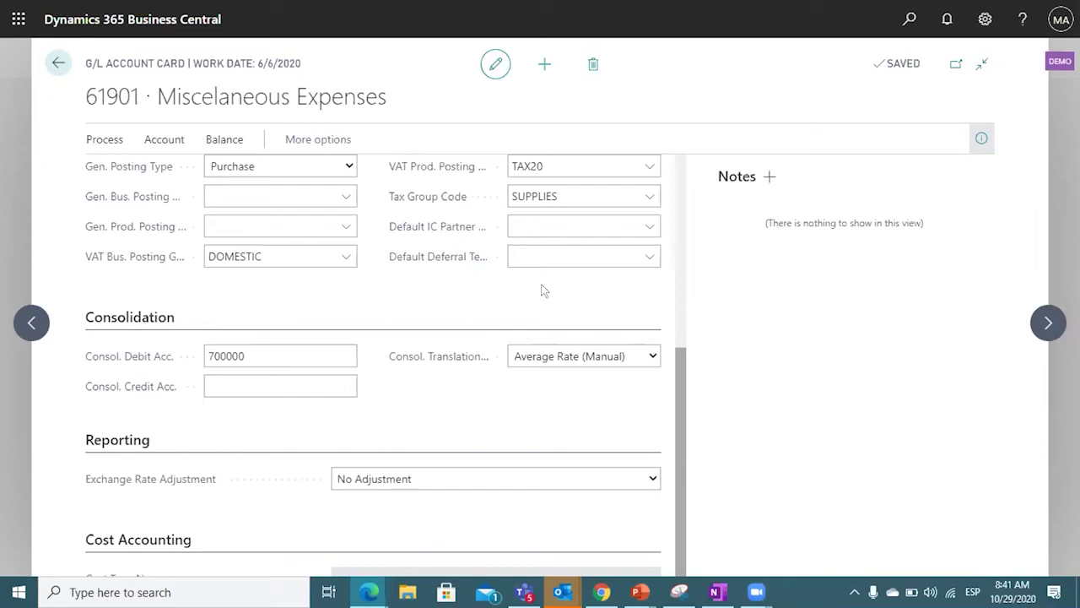
pyautogui.scroll(-1, 291, 478)
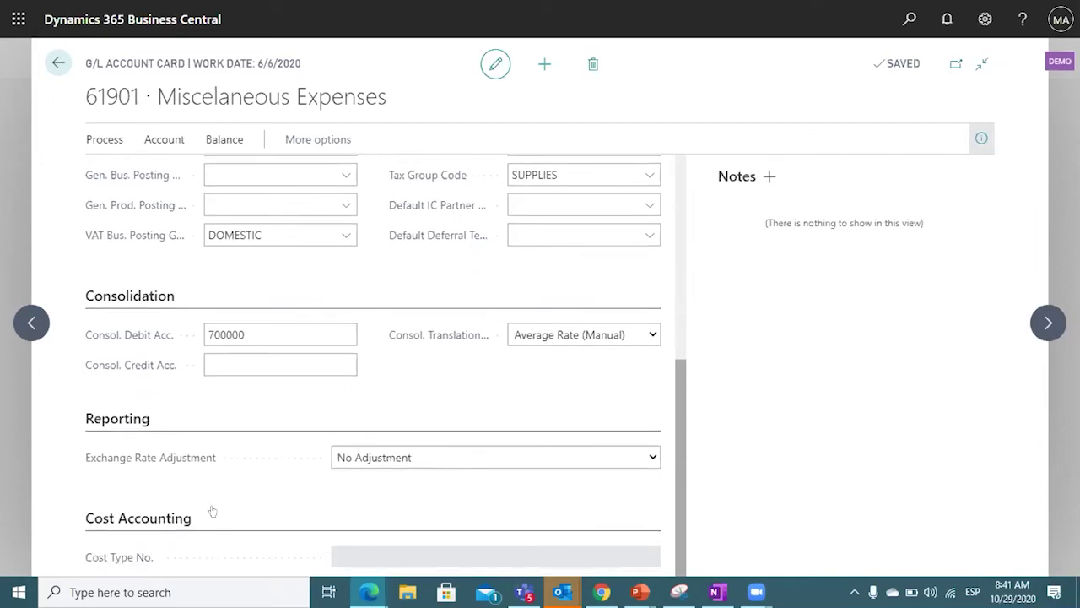
pyautogui.scroll(1, 188, 519)
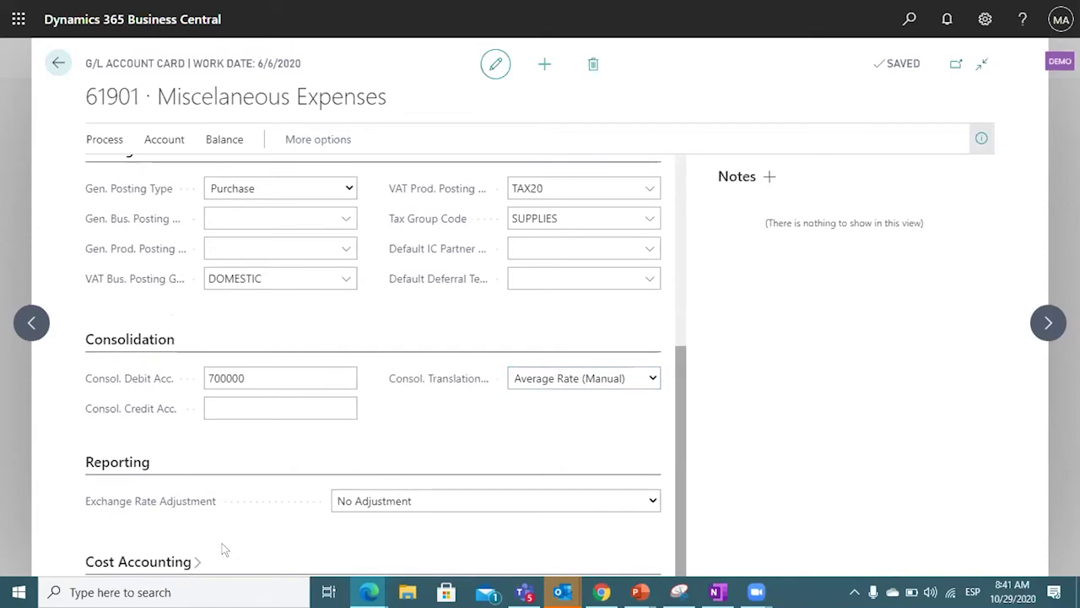
pyautogui.scroll(-1, 253, 519)
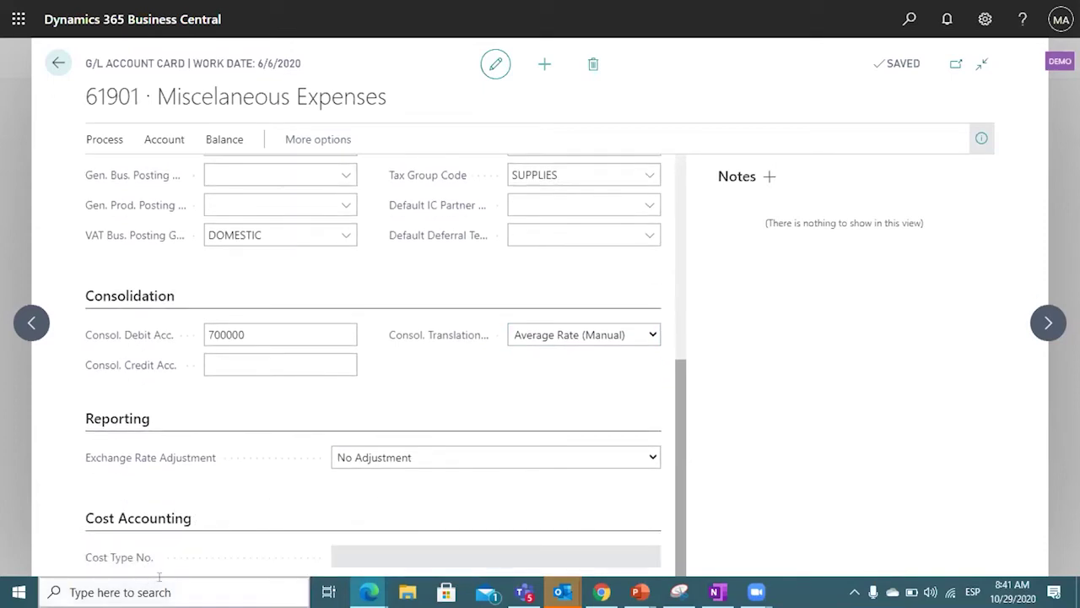
pyautogui.moveTo(147, 557)
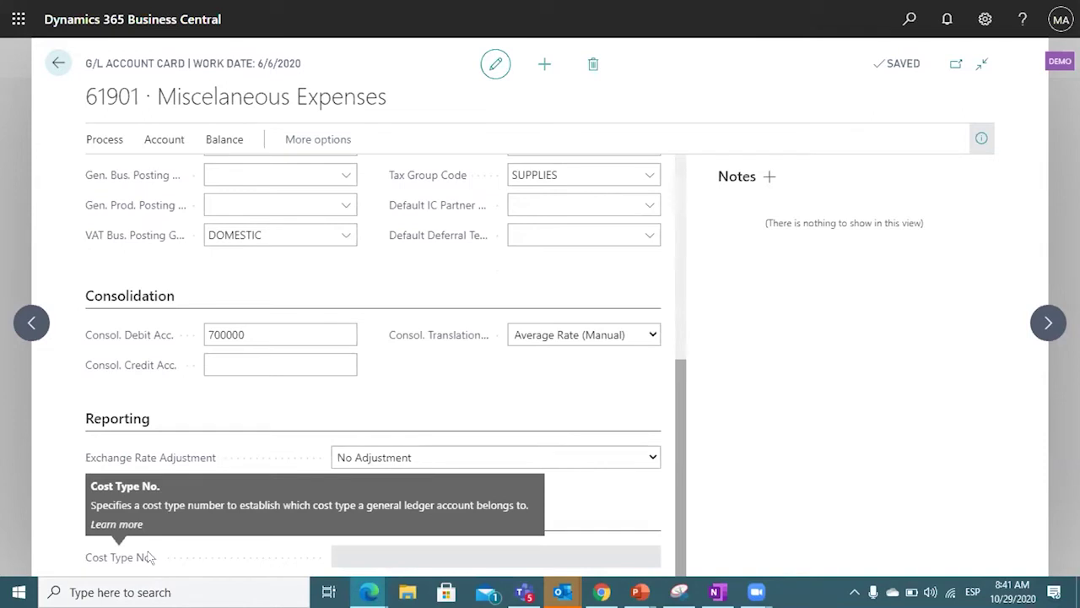
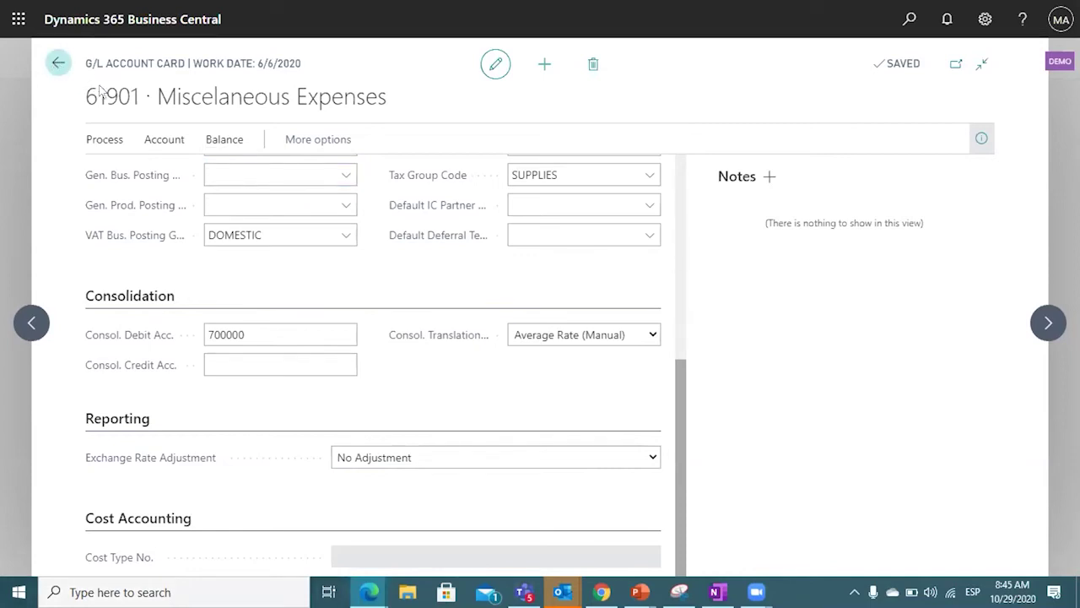
# Step: Leave the 61901 Miscellaneous Expenses card, scroll the Chart of Accounts to the top, and show Finance links
pyautogui.click(57, 65)
pyautogui.scroll(15, 287, 228)
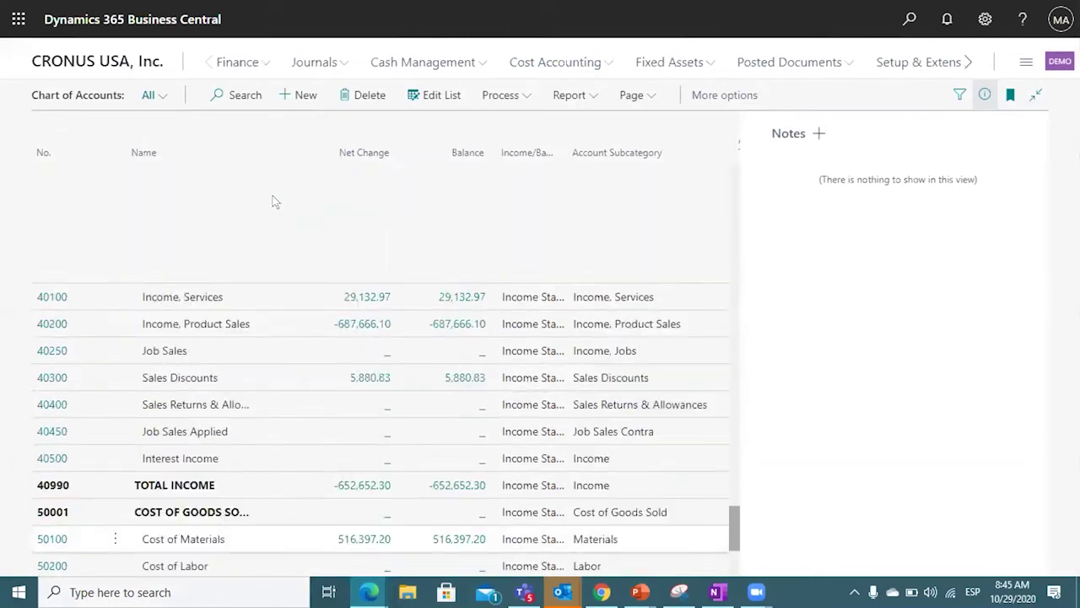
pyautogui.scroll(5, 272, 200)
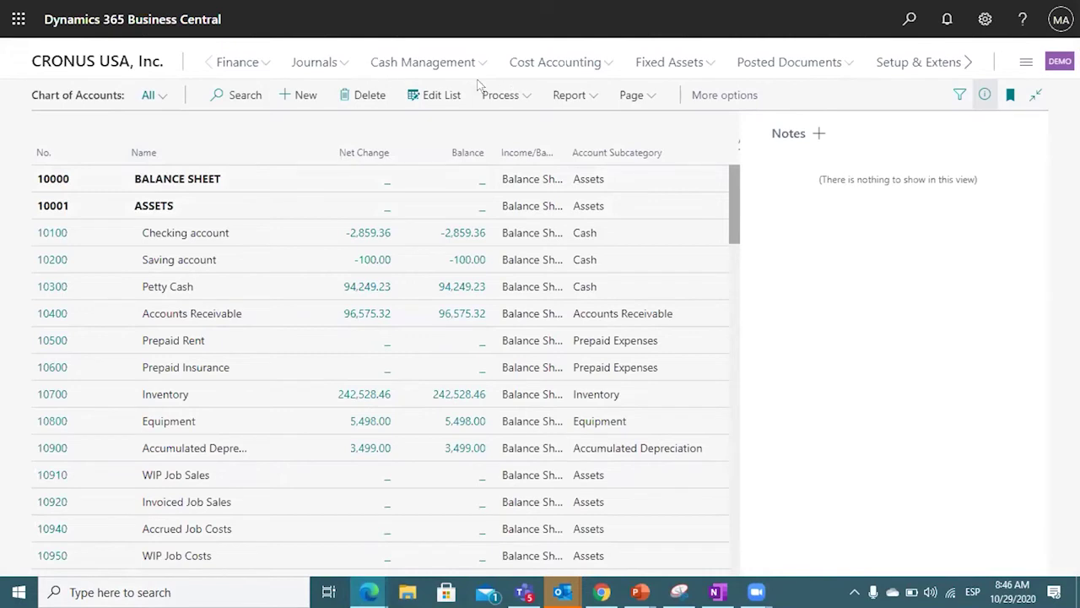
pyautogui.click(241, 74)
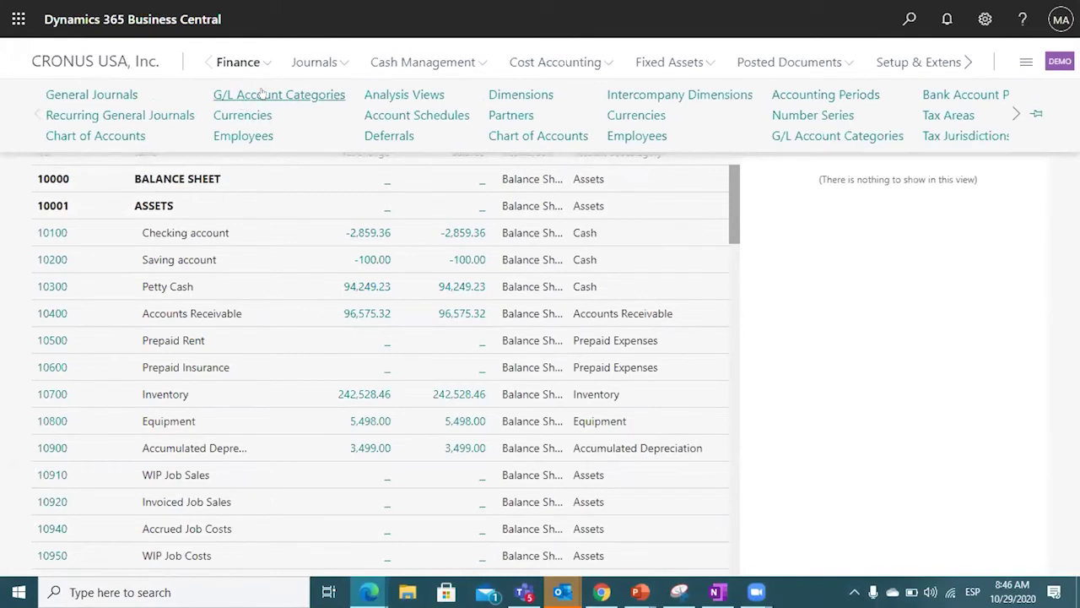
# Step: Open the G/L Account Categories page from the Finance links
pyautogui.click(261, 94)
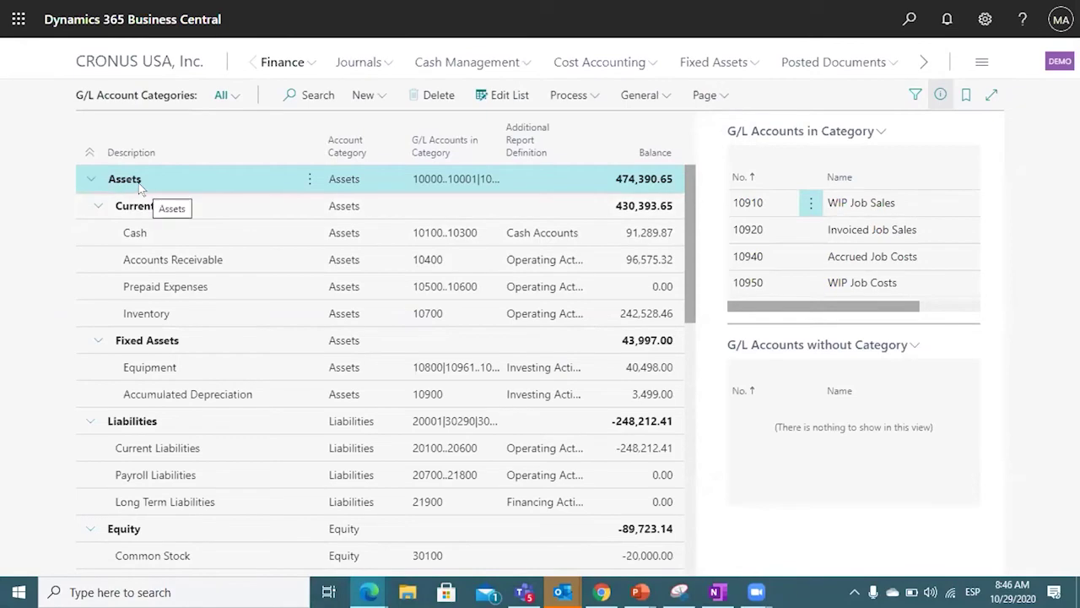
pyautogui.scroll(-1, 176, 211)
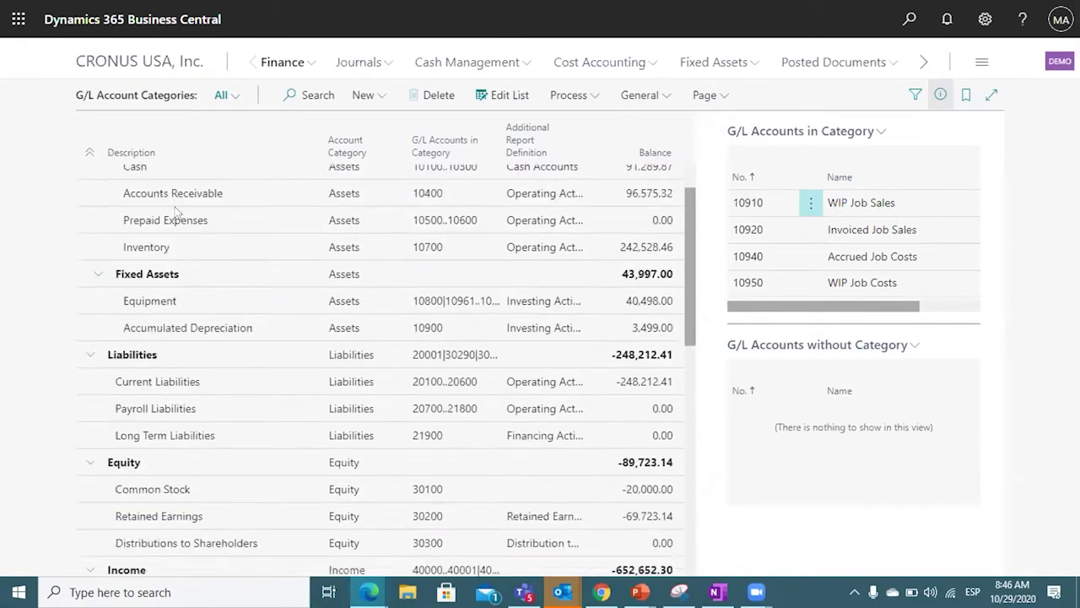
pyautogui.scroll(-2, 176, 213)
pyautogui.scroll(3, 175, 214)
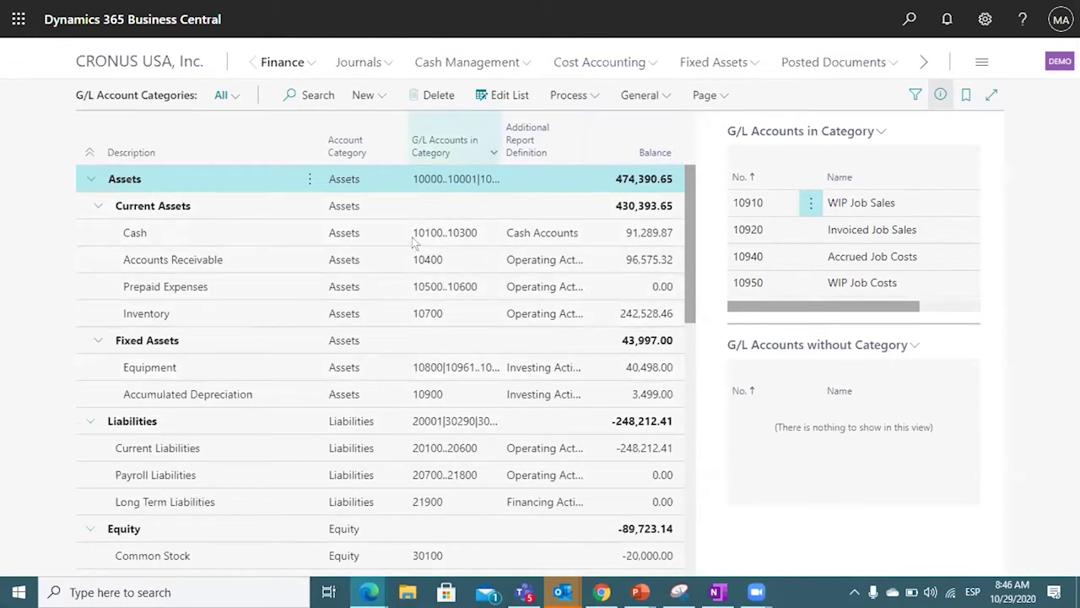
# Step: Review the accounts in the Cash, Accounts Receivable and Prepaid Expenses categories
pyautogui.click(154, 231)
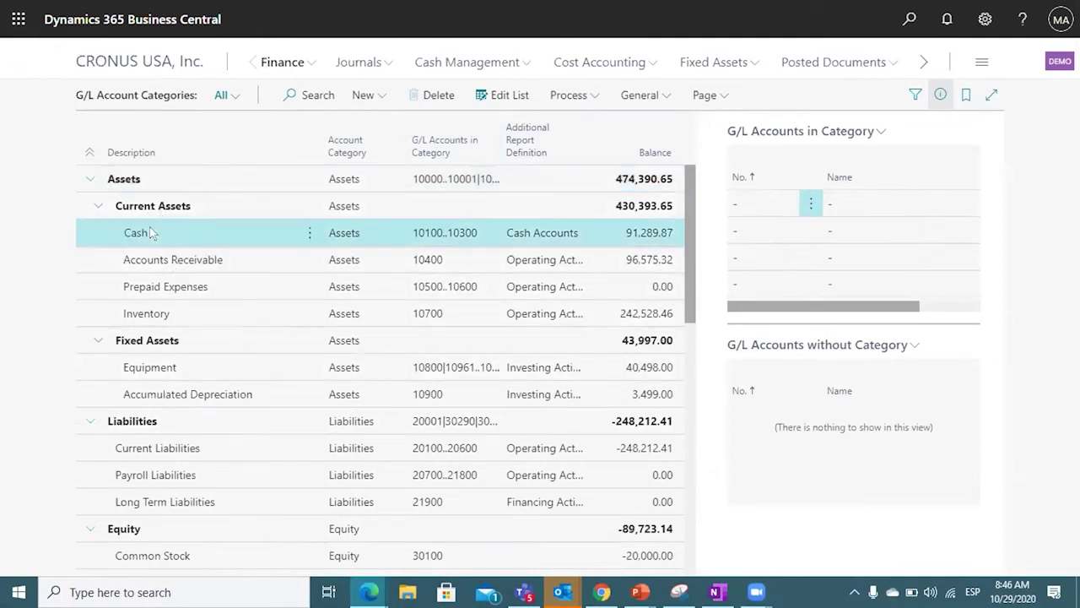
pyautogui.click(183, 261)
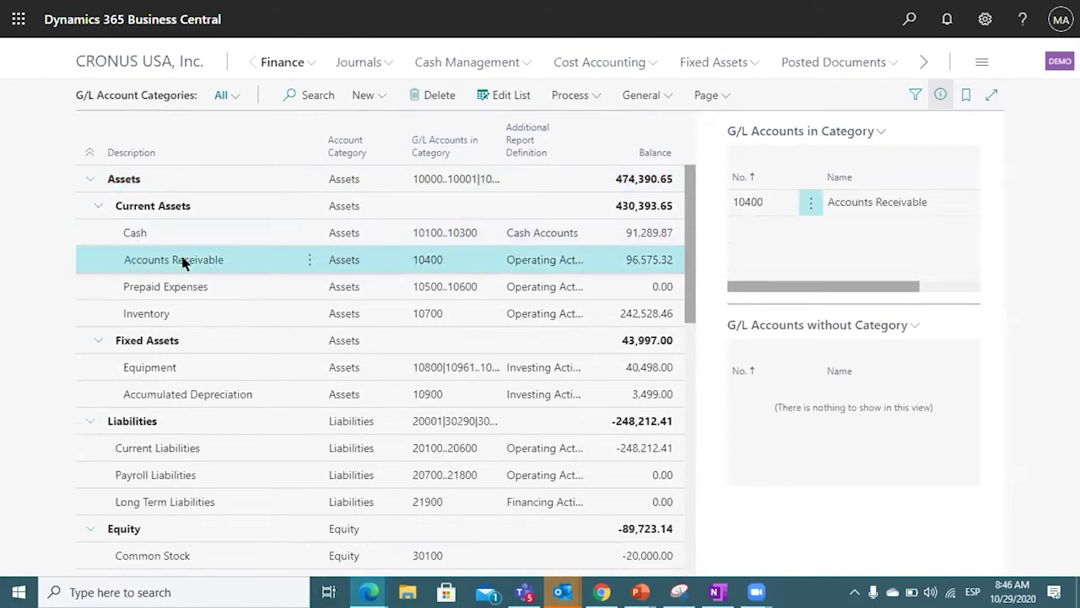
pyautogui.click(190, 286)
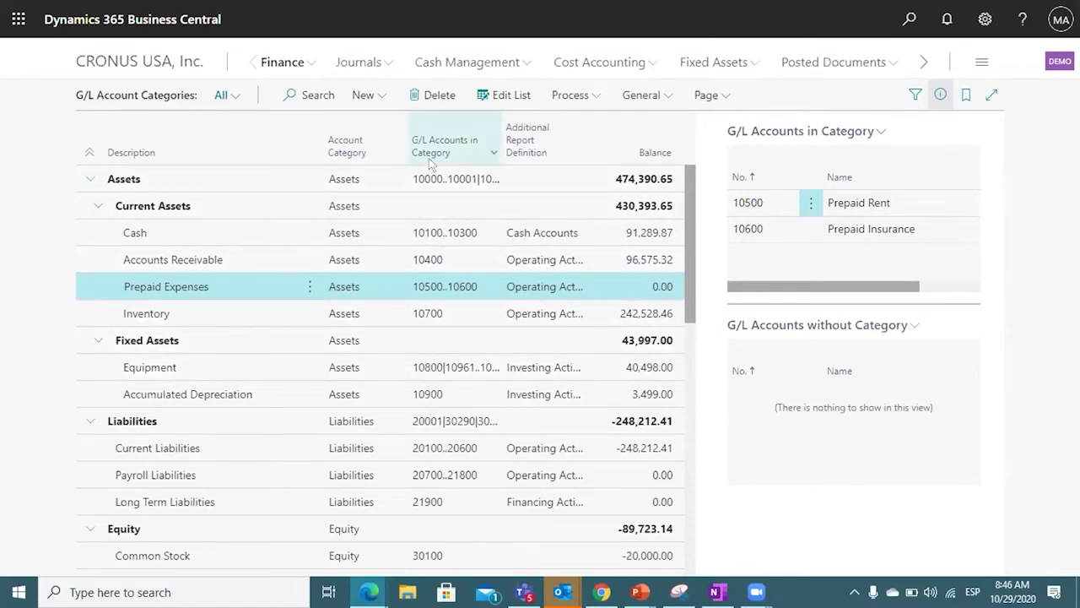
pyautogui.moveTo(429, 160)
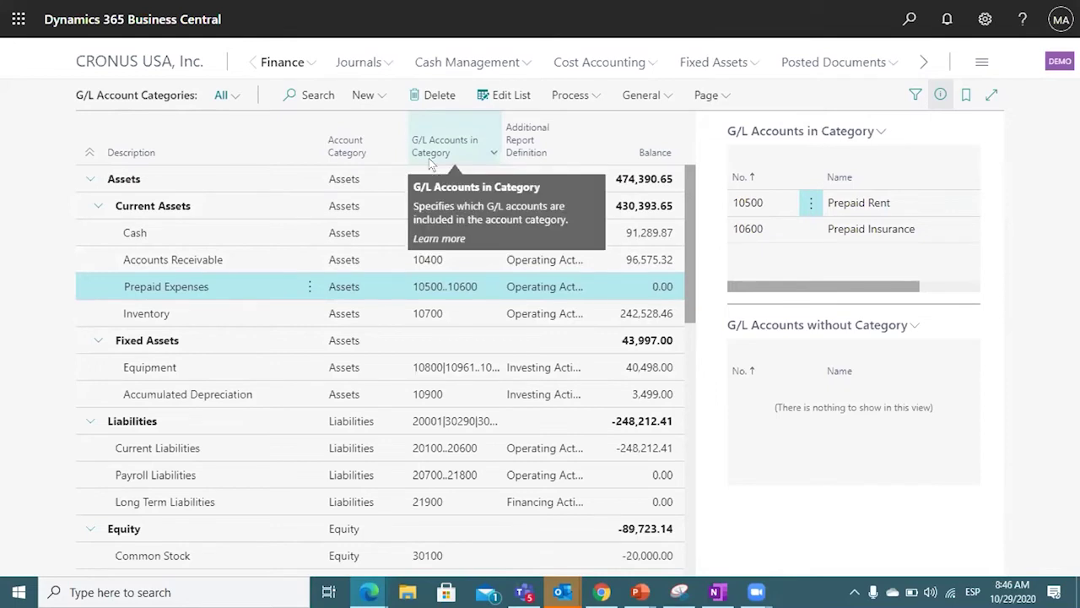
# Step: Browse the Process, General and Page action menus for account categories, then show the Finance links
pyautogui.click(580, 98)
pyautogui.click(645, 92)
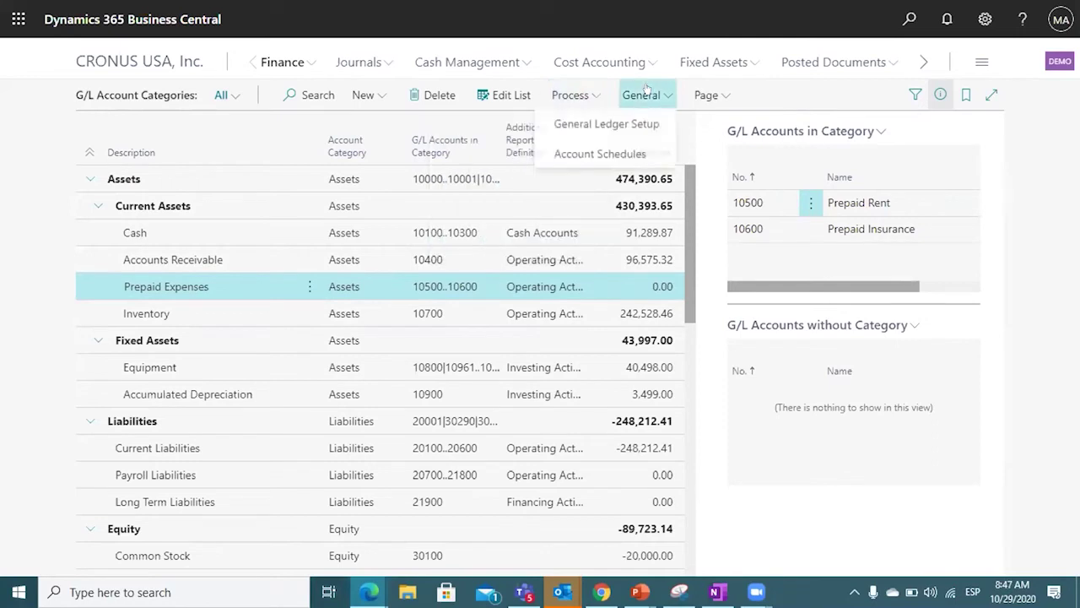
pyautogui.click(706, 92)
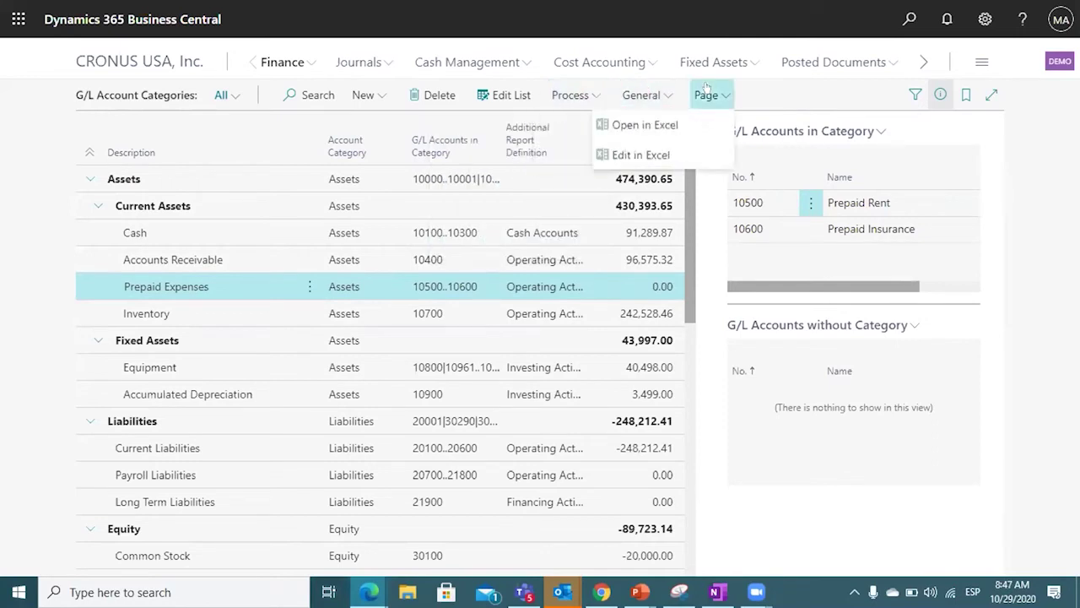
pyautogui.click(303, 56)
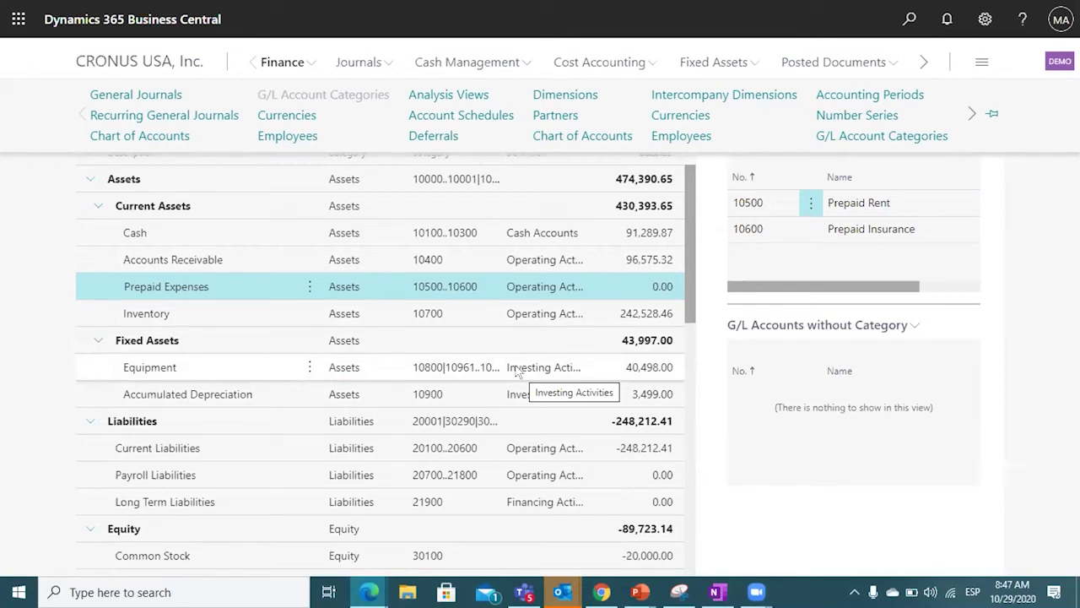
# Step: Reopen the Chart of Accounts and browse its Report, Page, Actions and Navigate > Balance menus
pyautogui.click(303, 64)
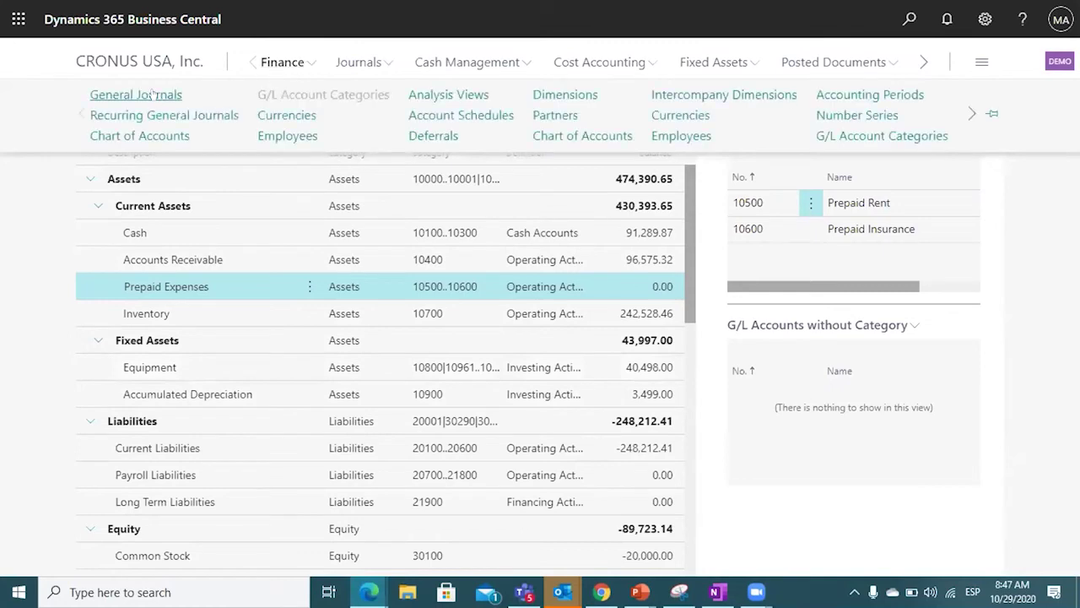
pyautogui.click(163, 138)
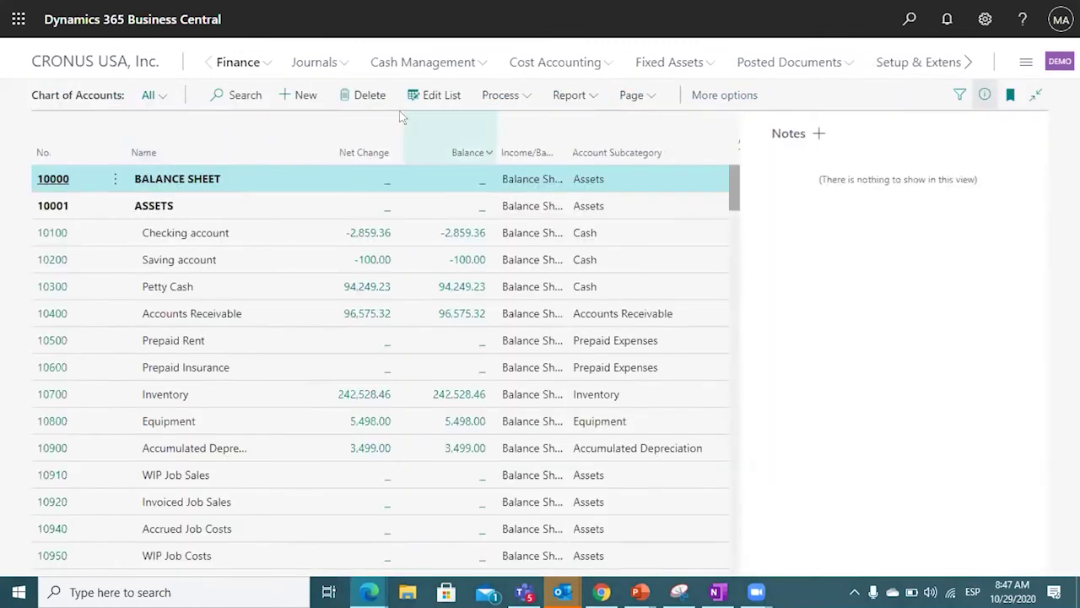
pyautogui.click(574, 94)
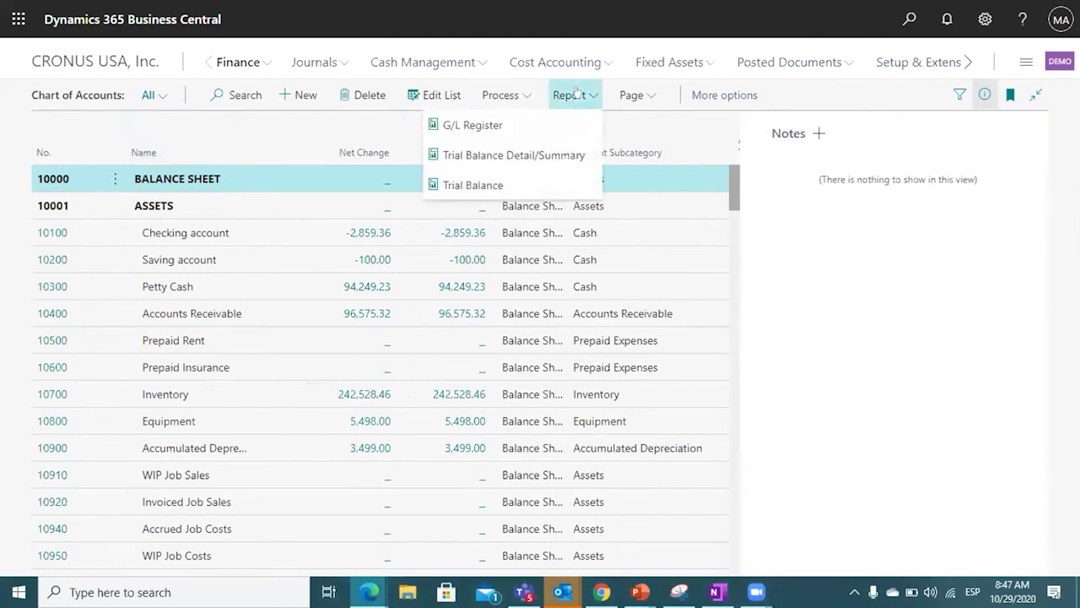
pyautogui.click(633, 95)
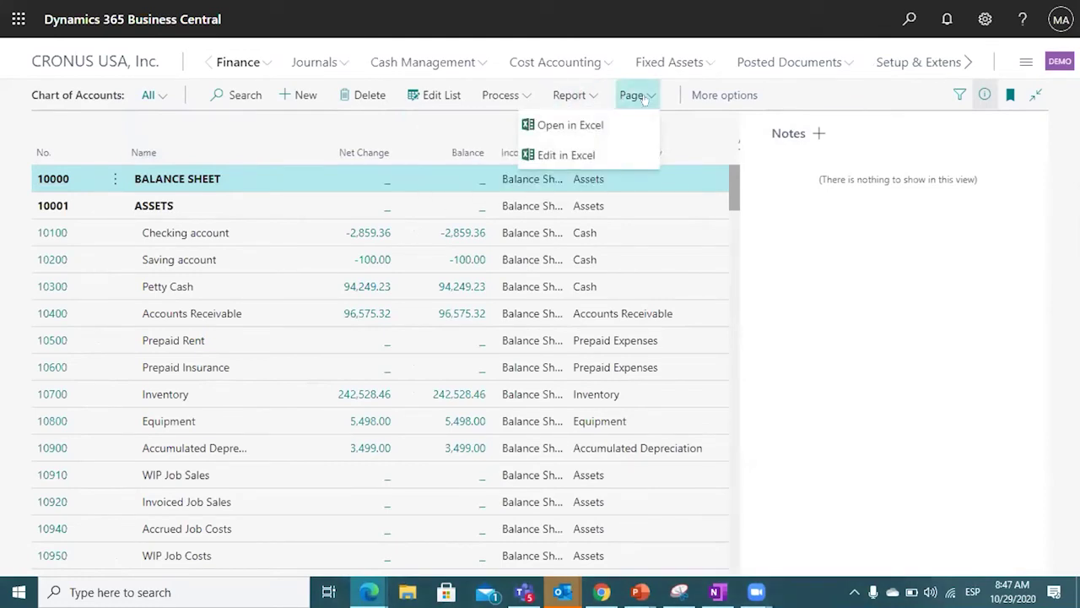
pyautogui.click(707, 94)
pyautogui.click(709, 95)
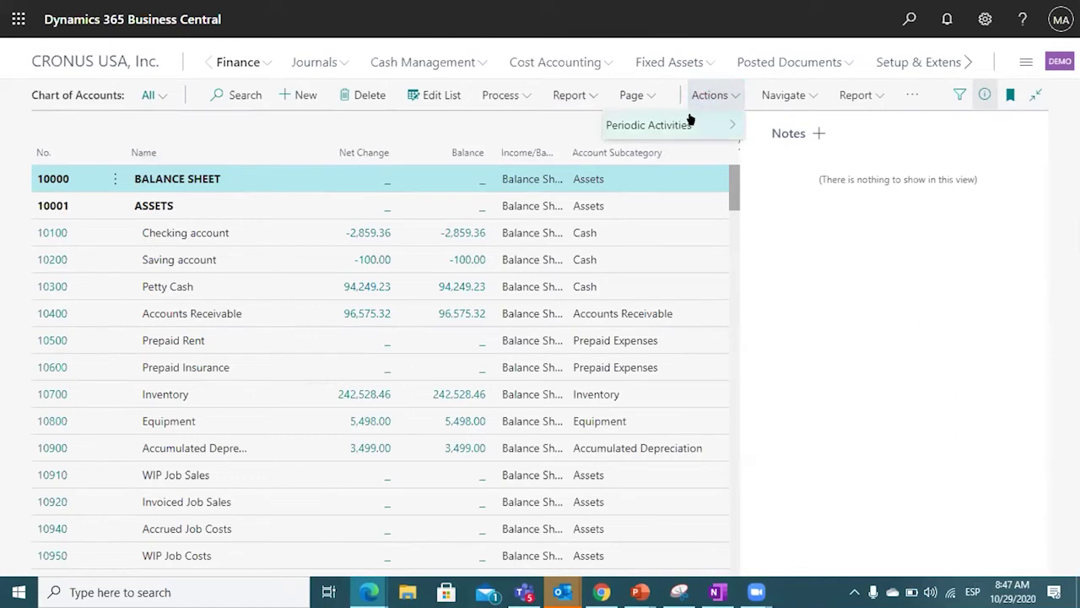
pyautogui.click(791, 94)
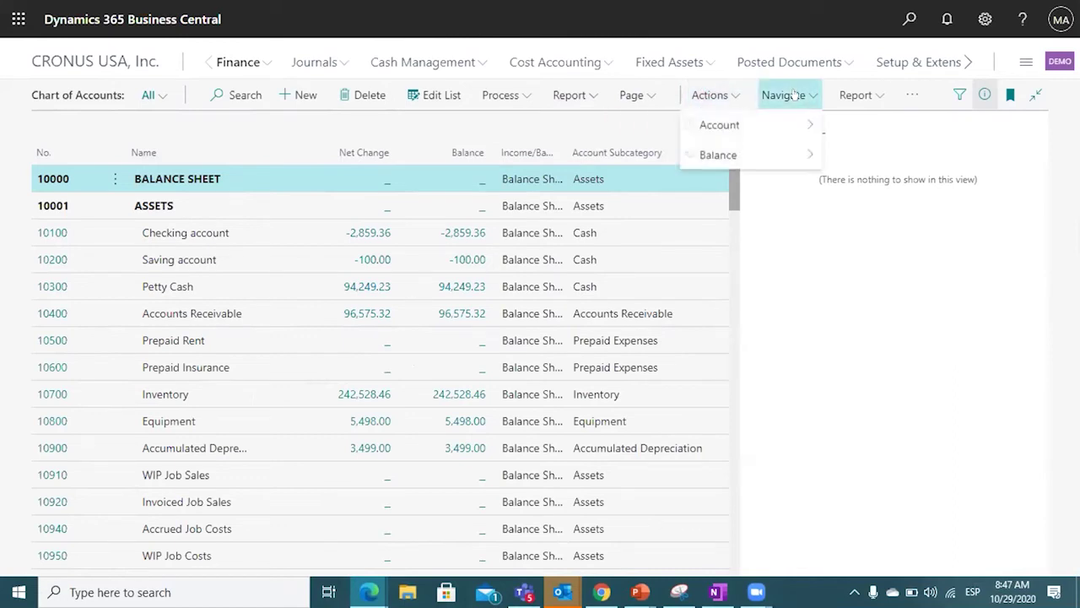
pyautogui.moveTo(753, 125)
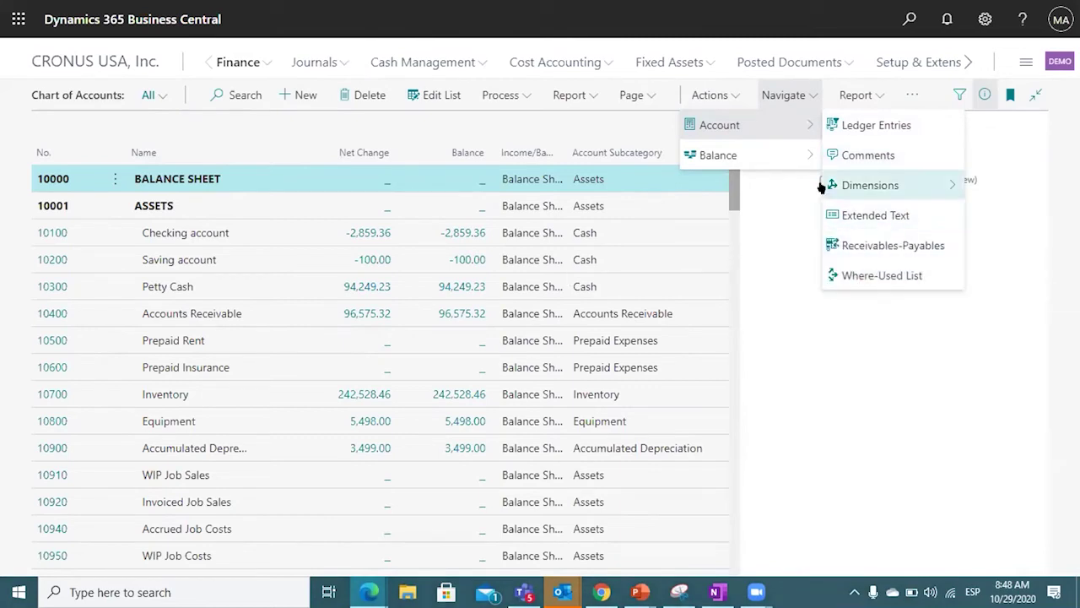
pyautogui.moveTo(771, 158)
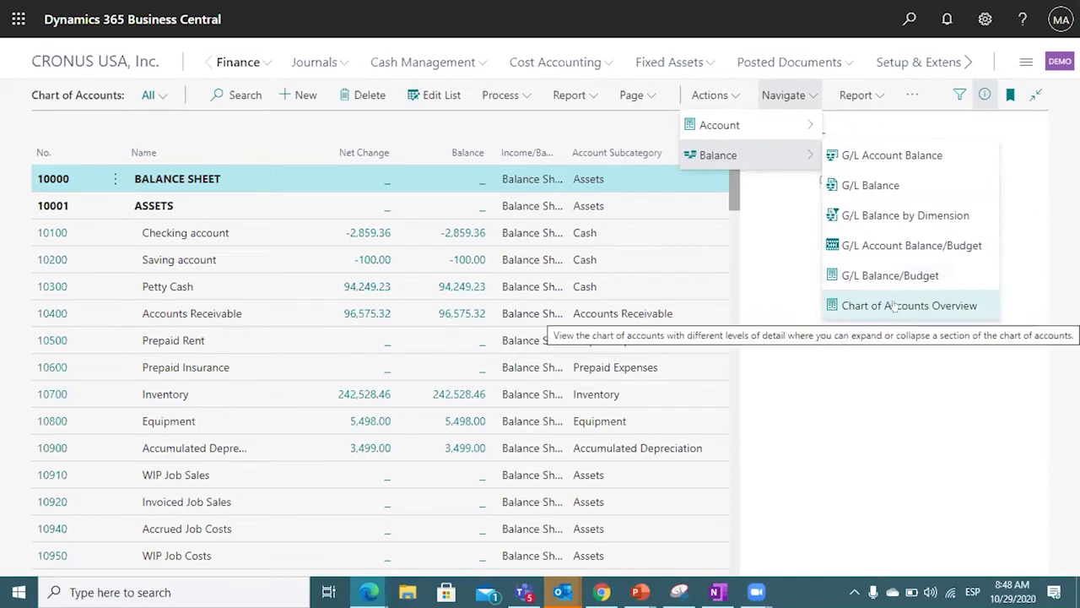
# Step: View the 10000 Balance Sheet G/L Account Balance by Week as Balance at Date, then close it
pyautogui.click(868, 157)
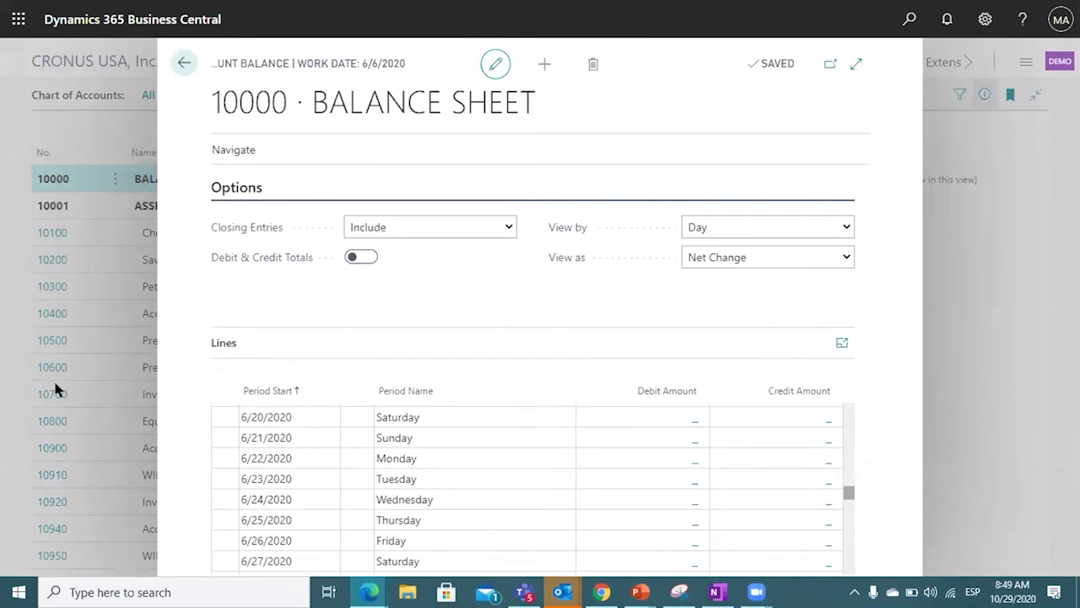
pyautogui.click(835, 225)
pyautogui.click(804, 263)
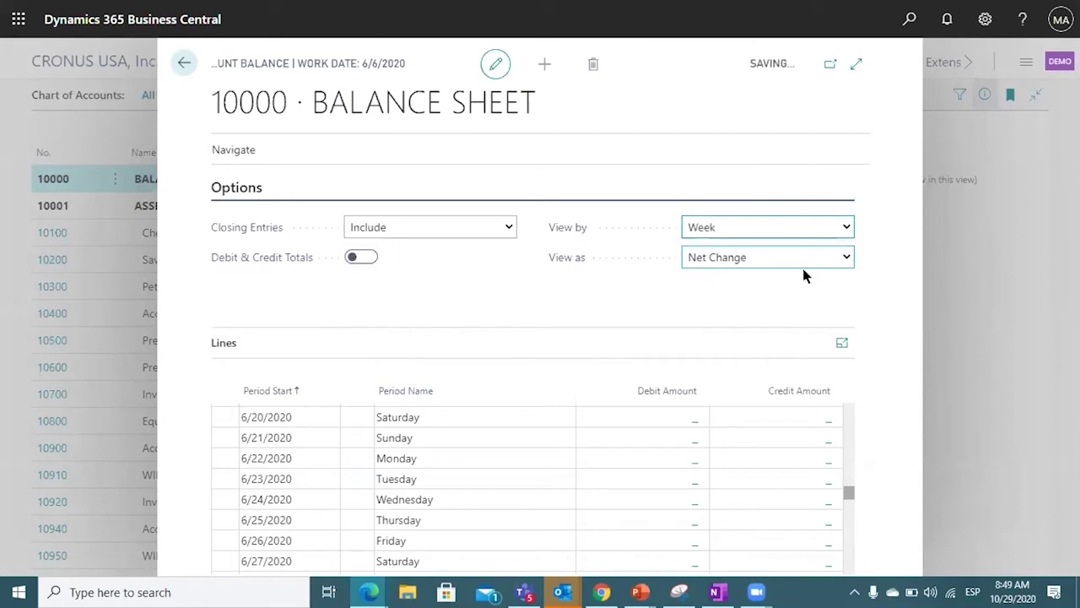
pyautogui.click(270, 495)
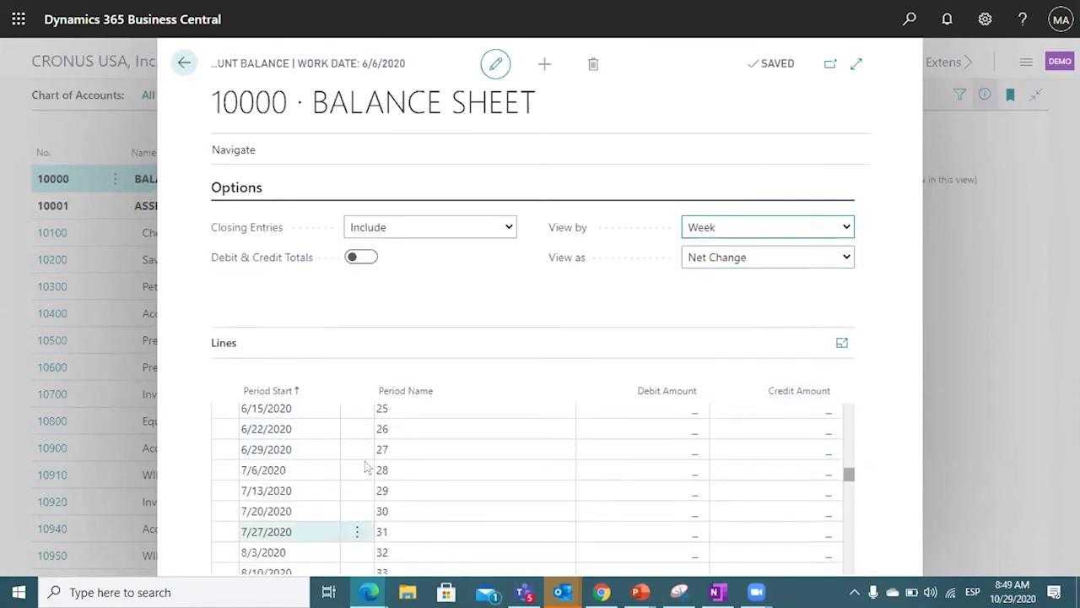
pyautogui.click(836, 255)
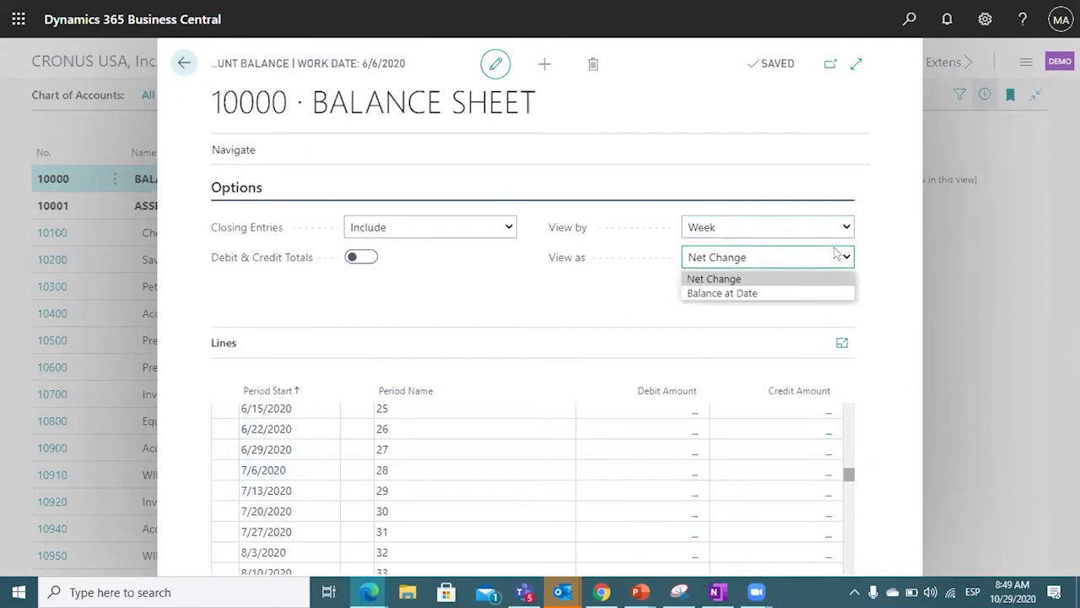
pyautogui.click(800, 292)
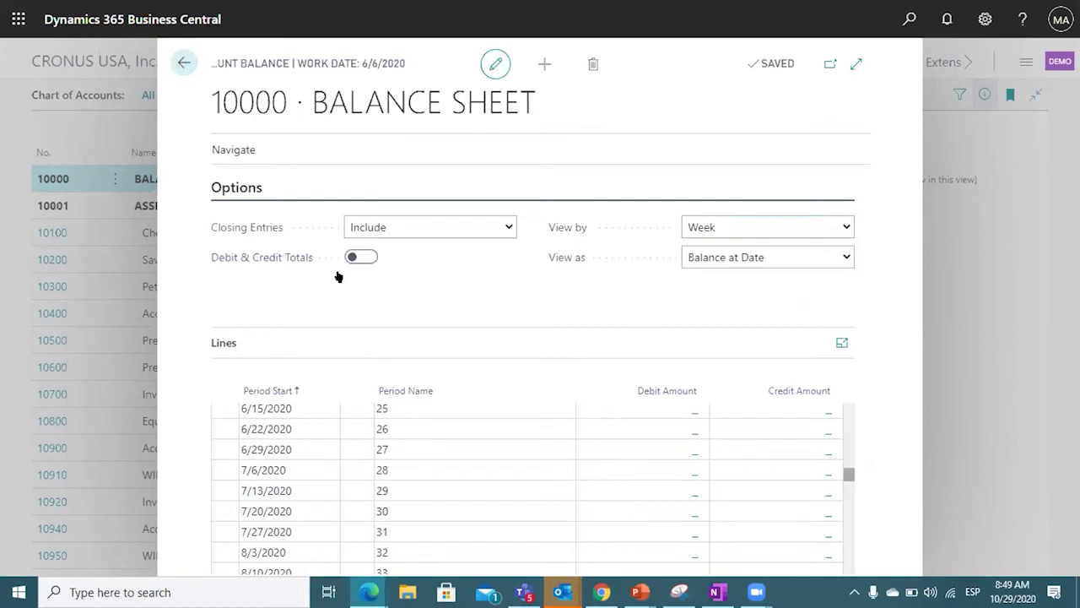
pyautogui.press('Escape')
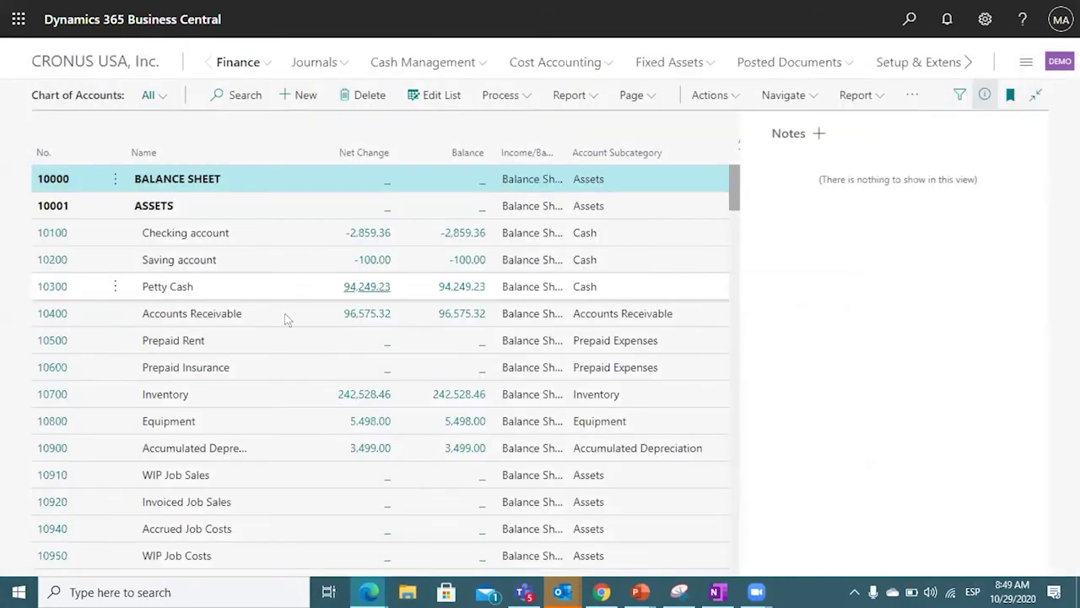
# Step: Select 10100 Checking account, close the card, and show its Navigate > Balance options
pyautogui.click(48, 235)
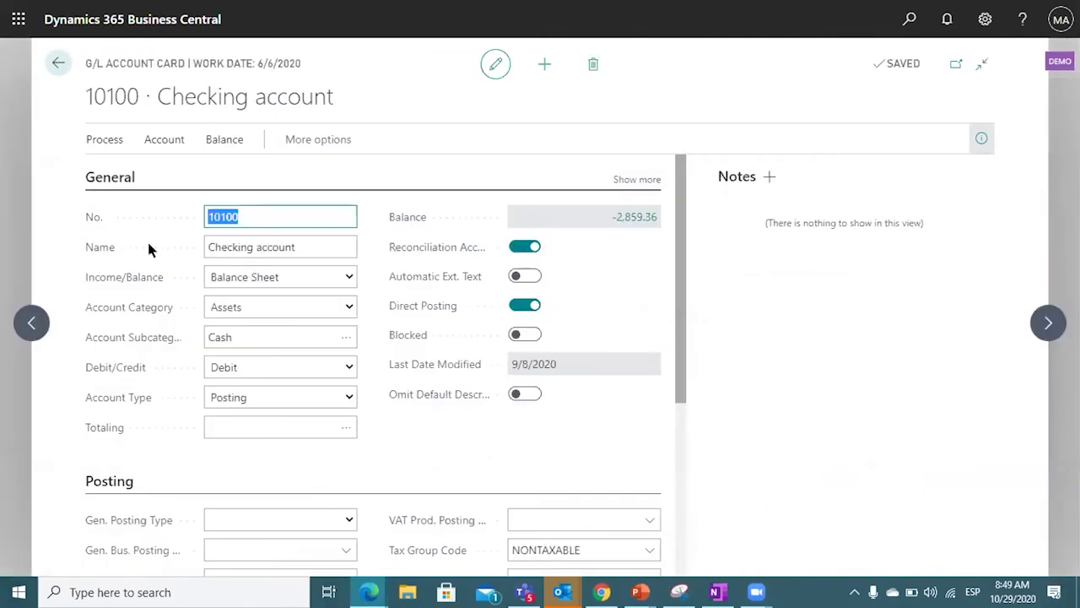
pyautogui.press('Escape')
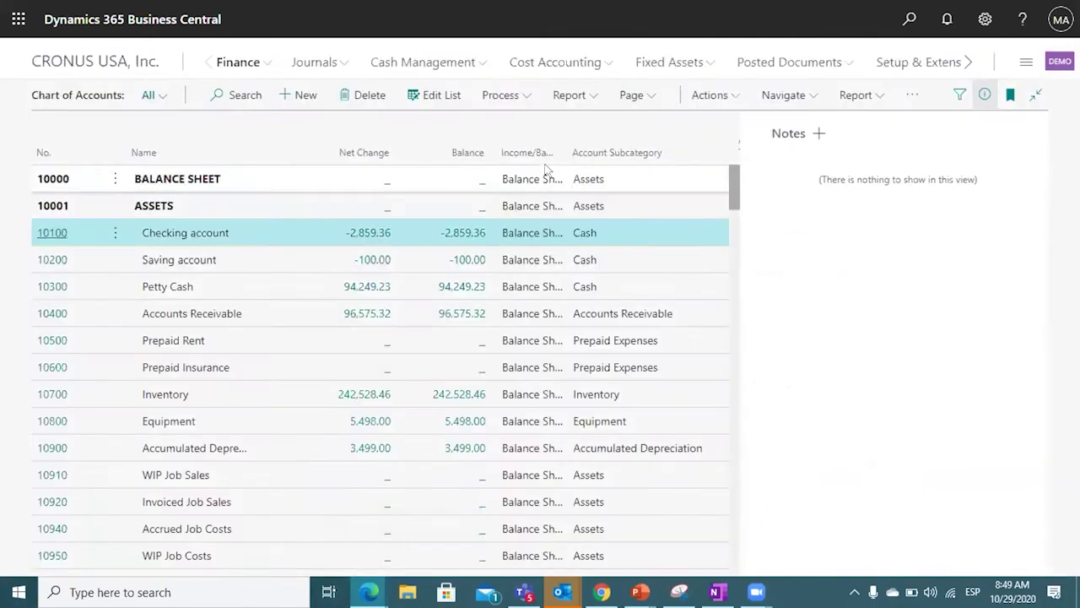
pyautogui.click(783, 95)
pyautogui.moveTo(728, 156)
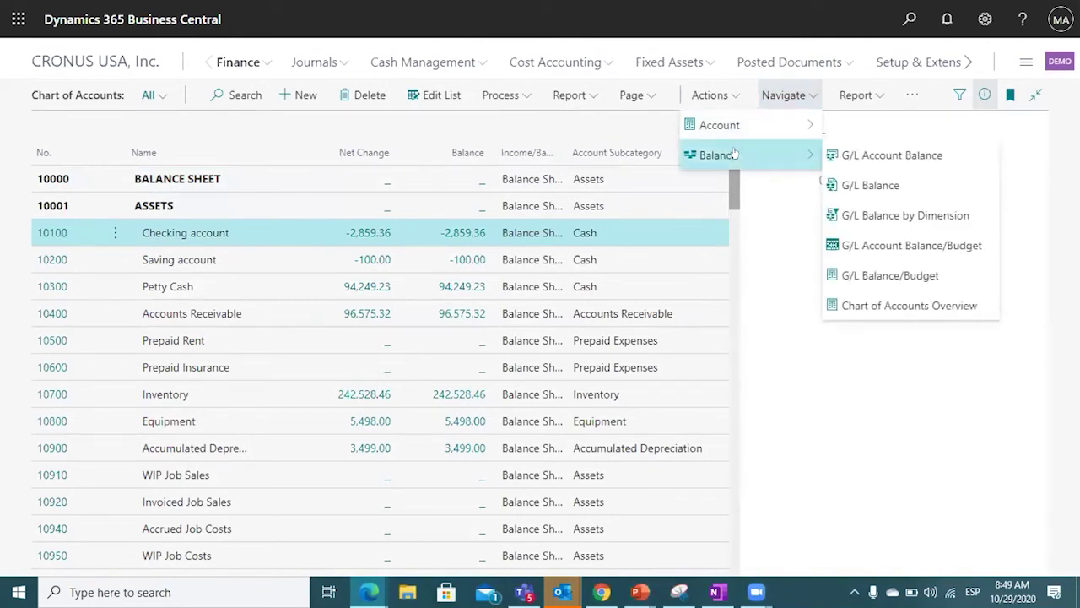
# Step: Open the 10100 Checking account's G/L Account Balance and view the lines by Day
pyautogui.click(918, 152)
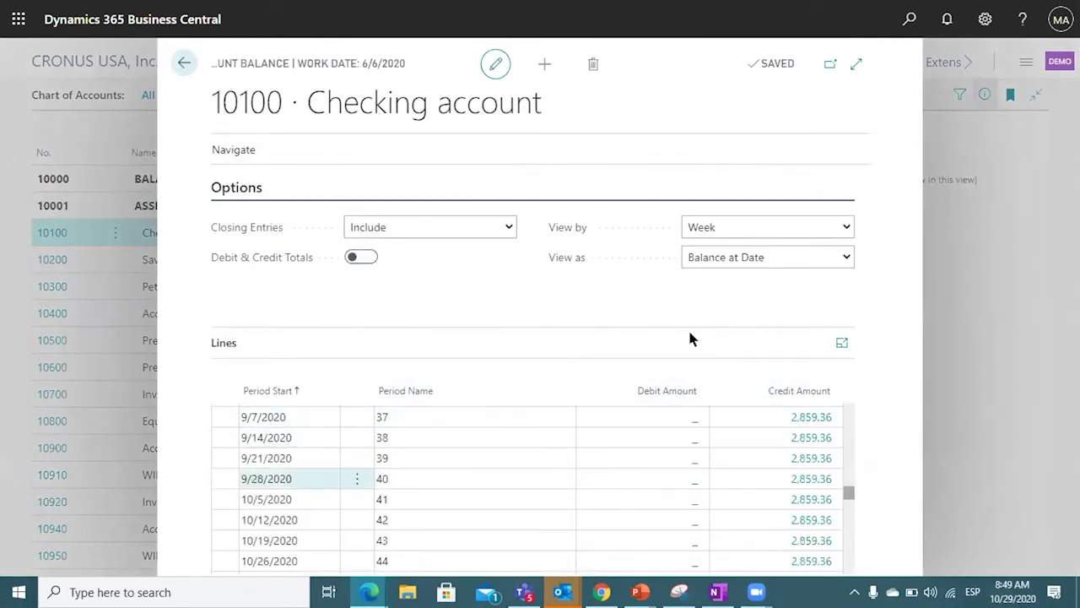
pyautogui.click(804, 228)
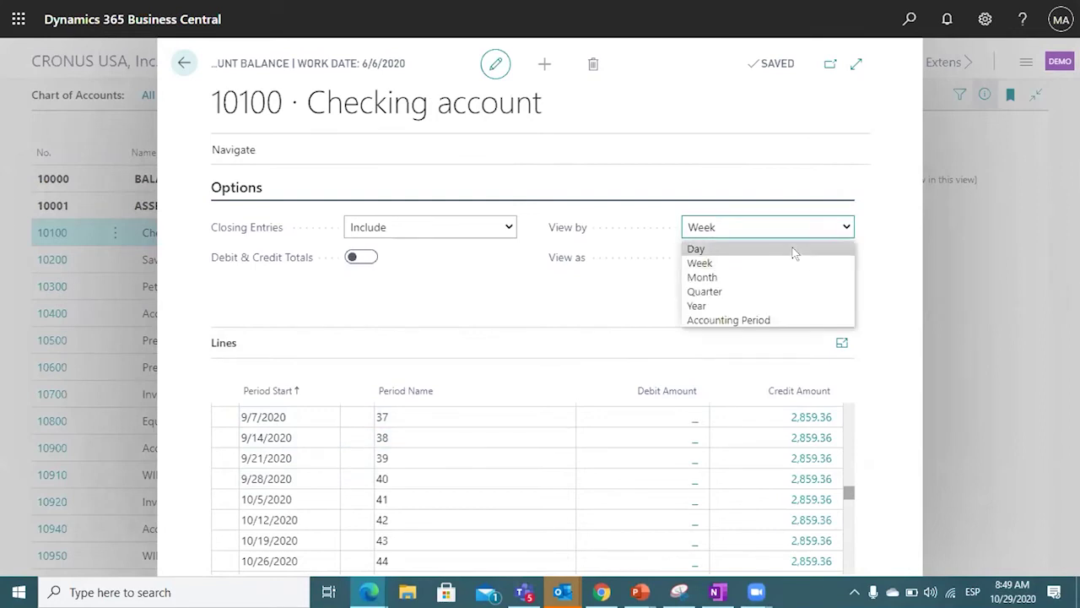
pyautogui.click(794, 252)
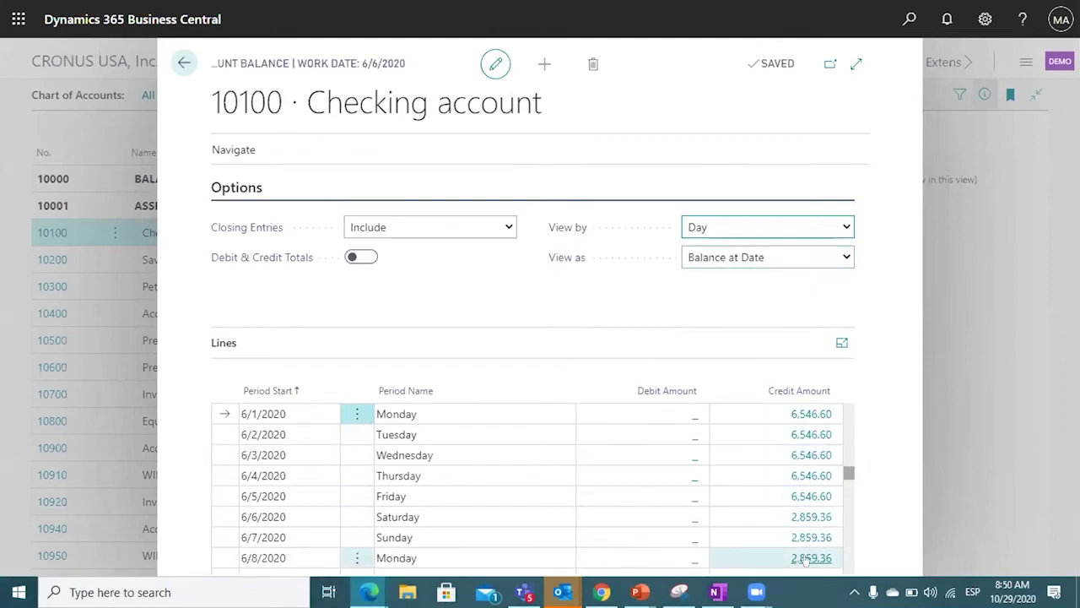
pyautogui.scroll(-3, 808, 547)
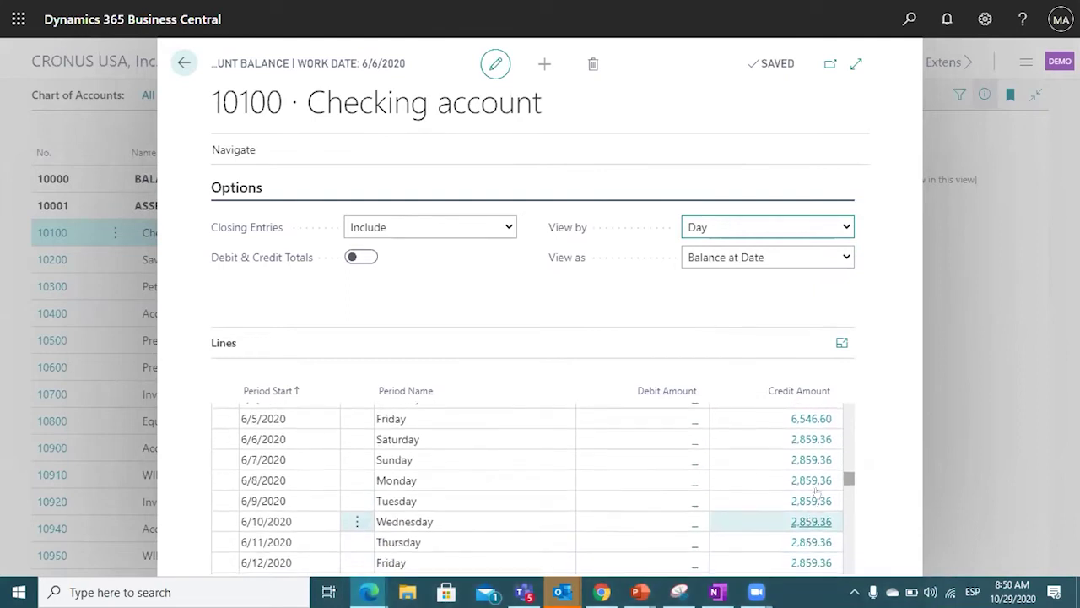
pyautogui.scroll(1, 807, 447)
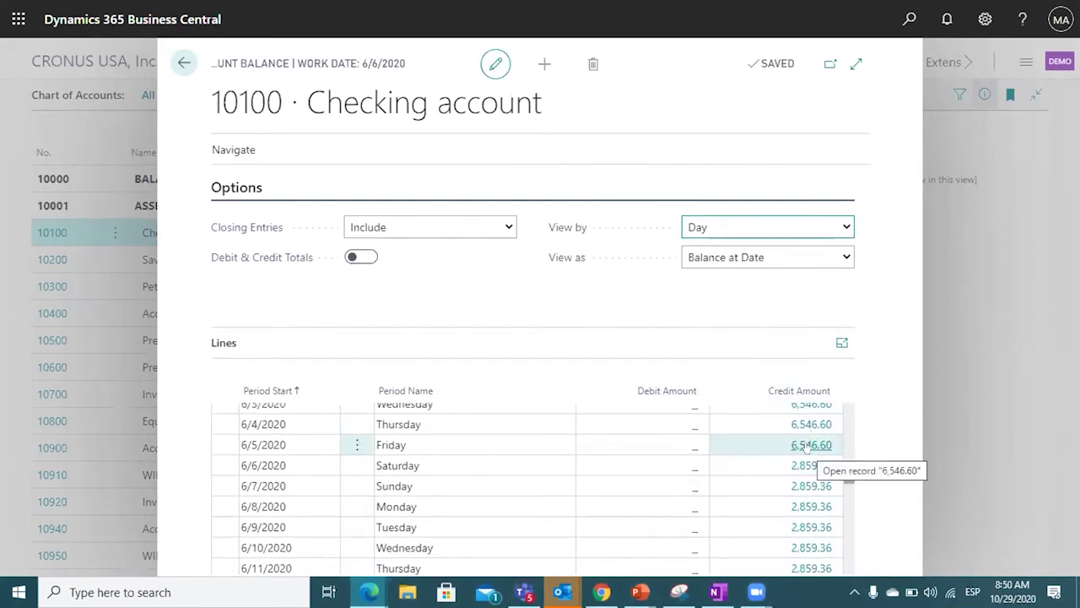
# Step: Drill down on the 6,546.60 credit amount for 6/5/2020 into General Ledger Entries
pyautogui.click(808, 447)
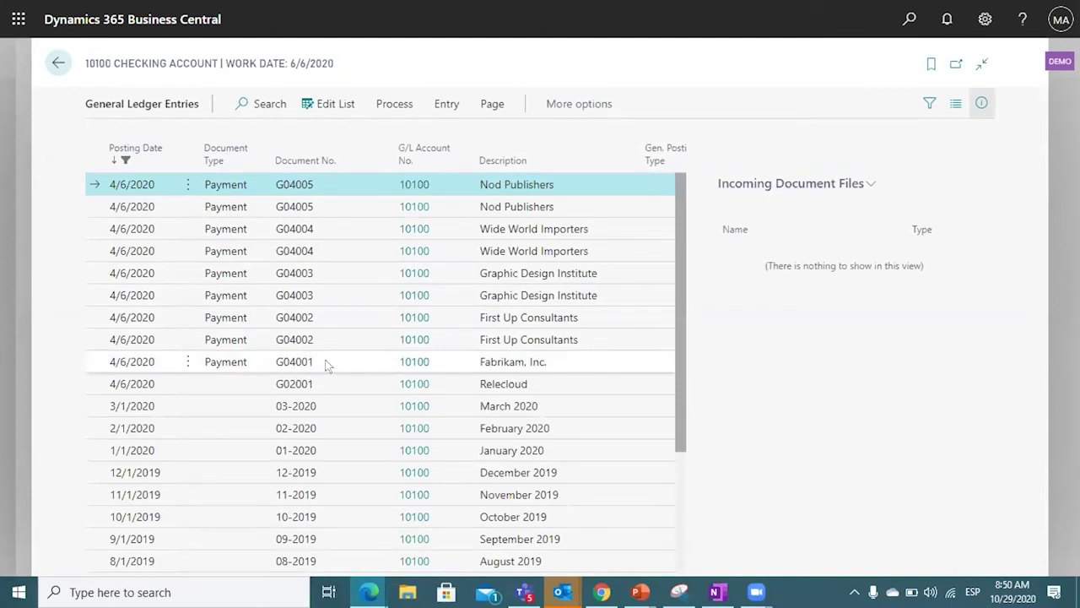
# Step: Select a payment entry, then back out through the balance page to the Chart of Accounts
pyautogui.click(328, 364)
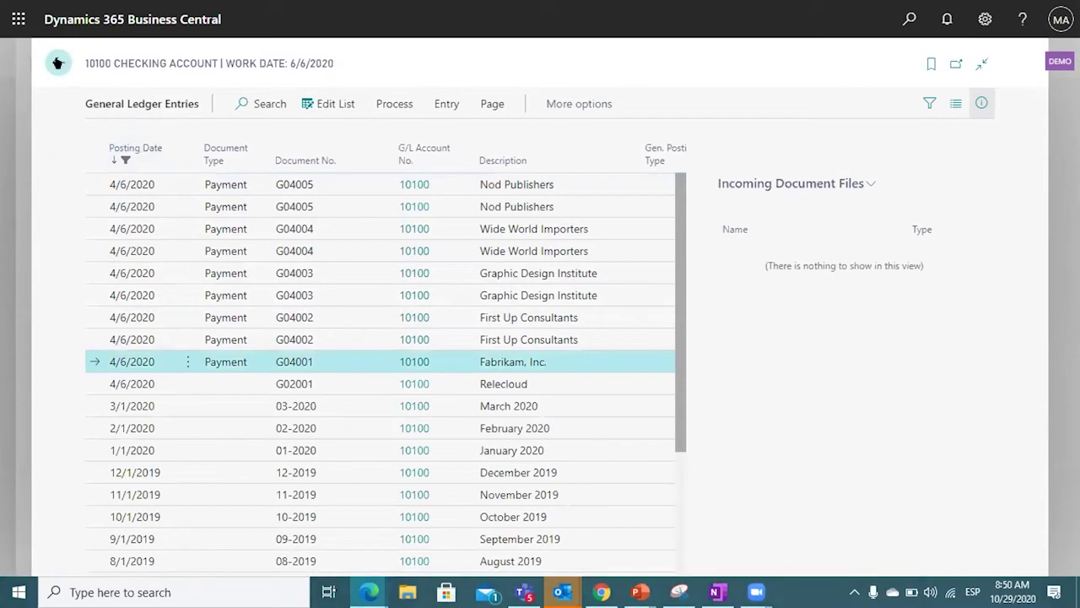
pyautogui.click(57, 63)
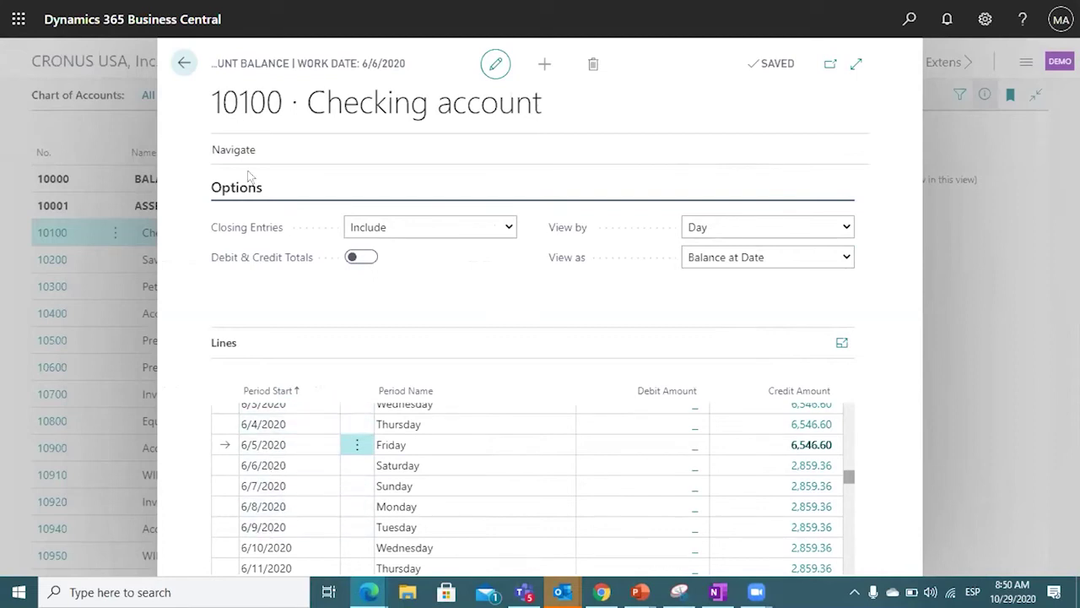
pyautogui.click(182, 63)
# Step: Open the G/L Balance/Budget overview from the account's Navigate > Balance views
pyautogui.click(784, 95)
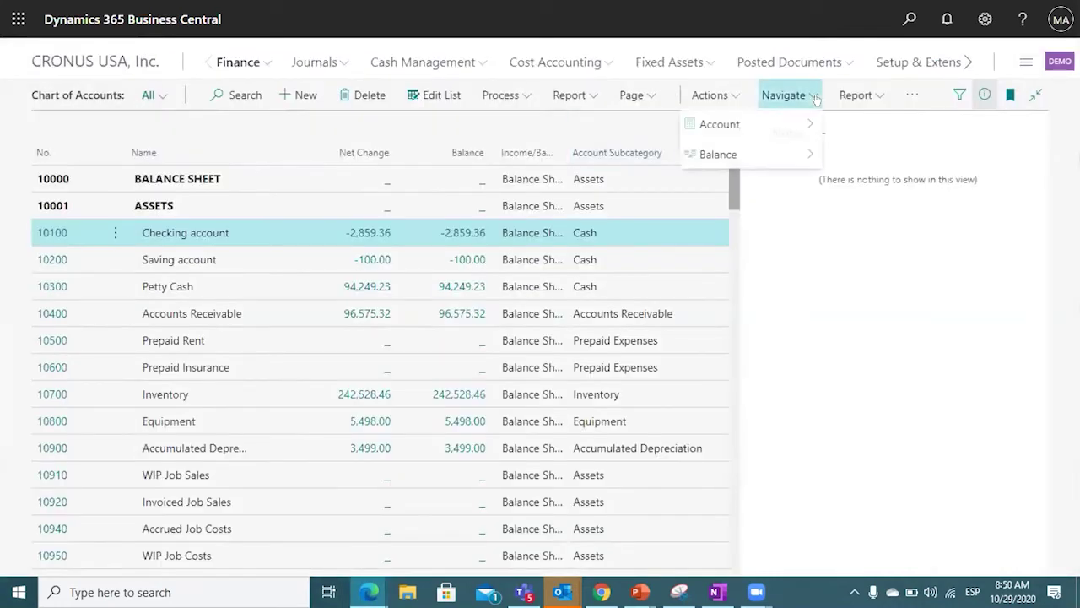
pyautogui.click(772, 154)
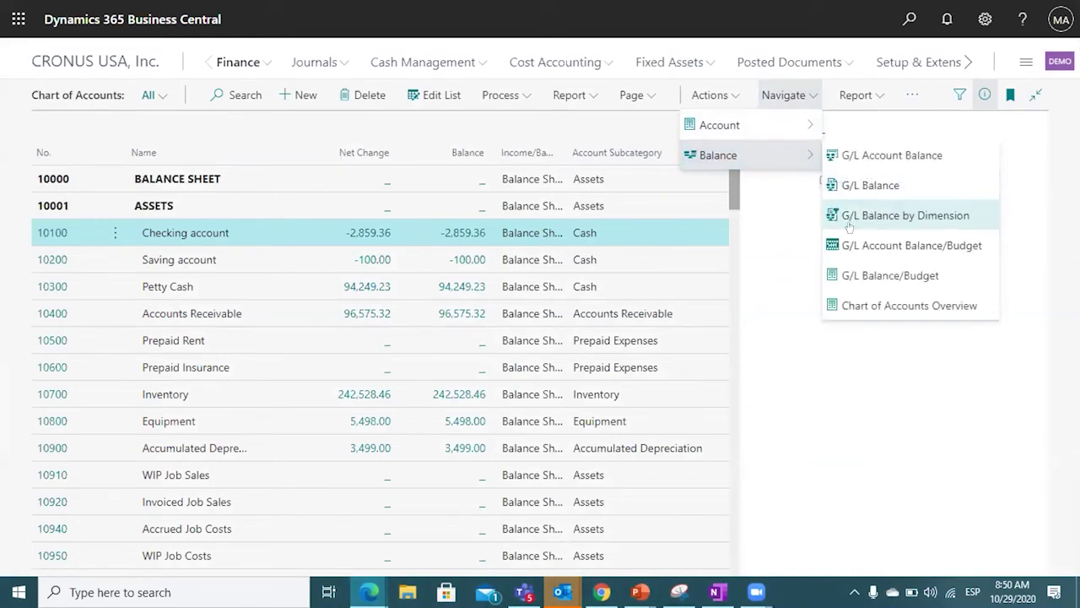
pyautogui.click(881, 275)
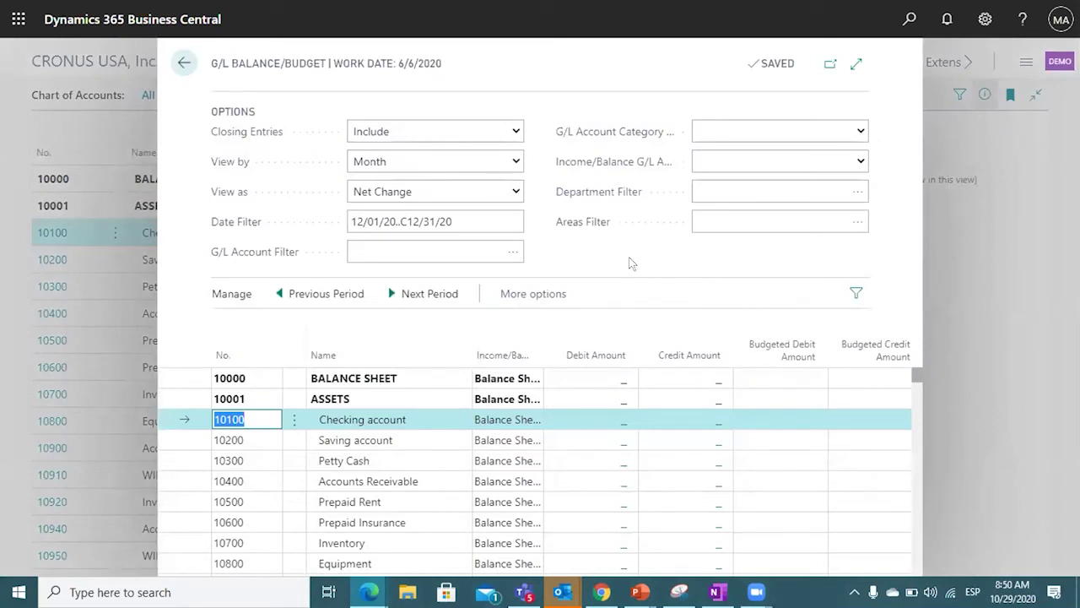
# Step: Keep the G/L Balance/Budget overview at Net Change by Month and open the account category list
pyautogui.click(516, 193)
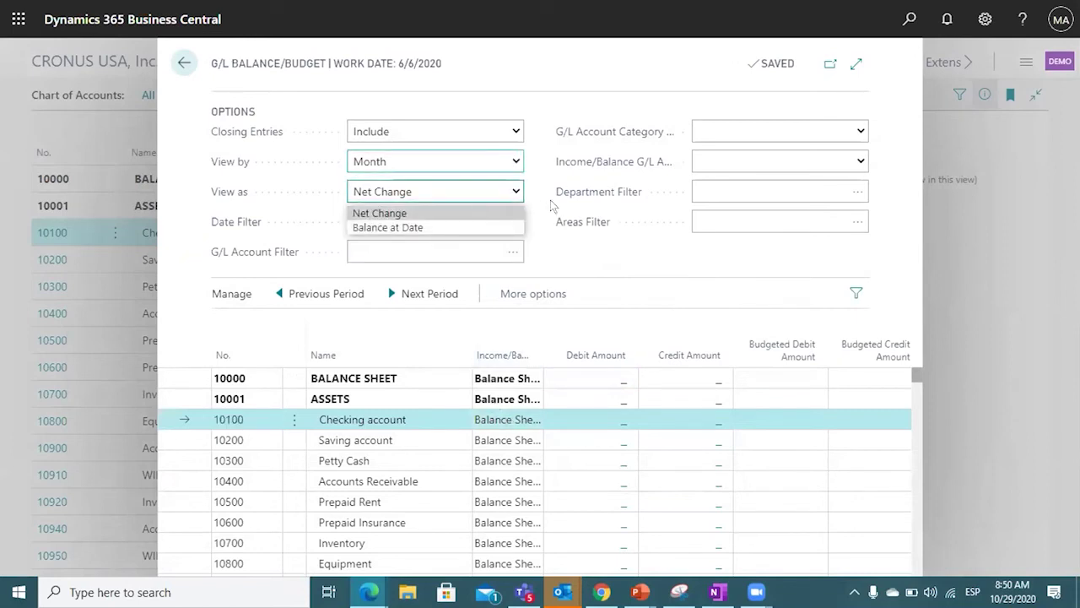
pyautogui.click(565, 238)
pyautogui.click(516, 161)
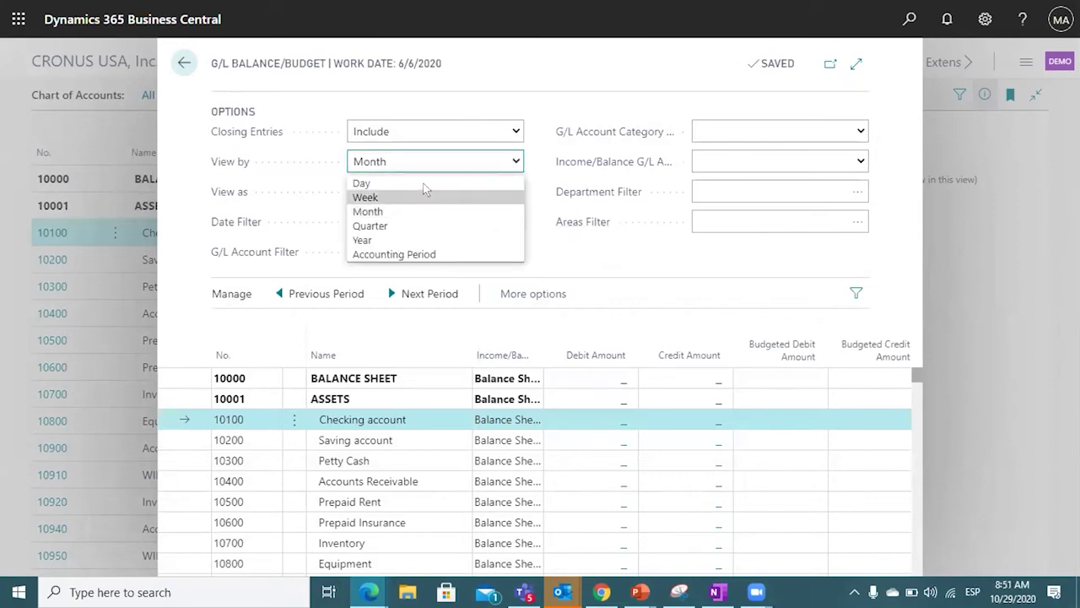
pyautogui.click(572, 239)
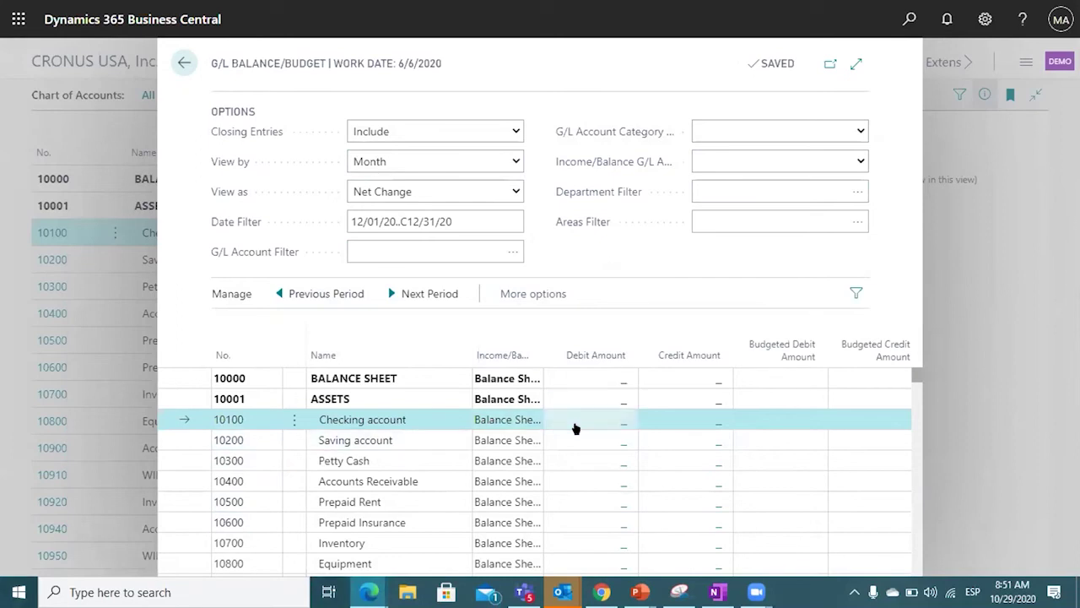
pyautogui.scroll(-4, 575, 427)
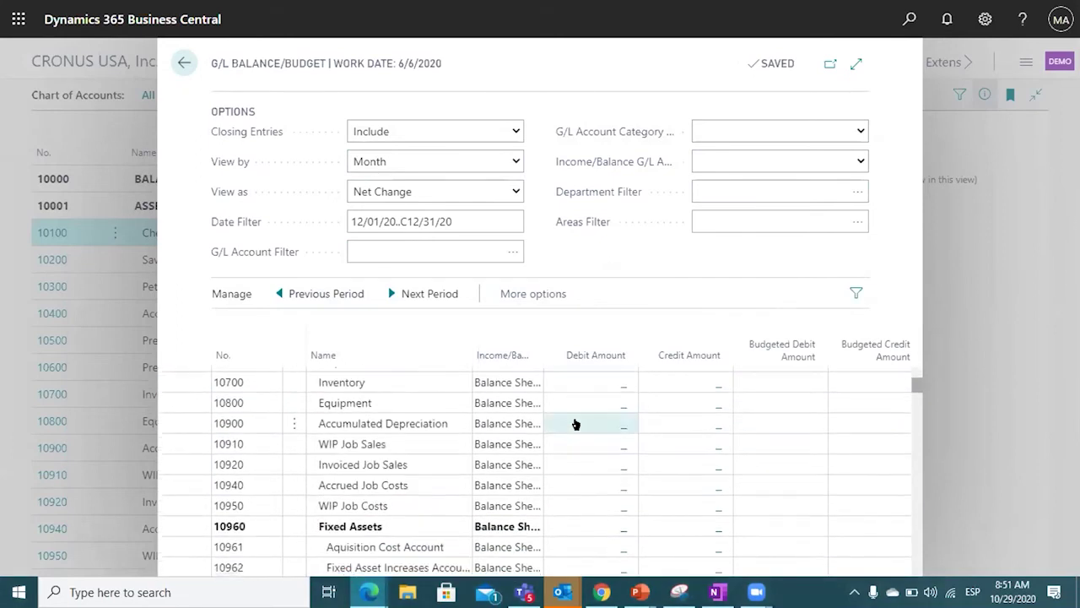
pyautogui.scroll(-5, 238, 479)
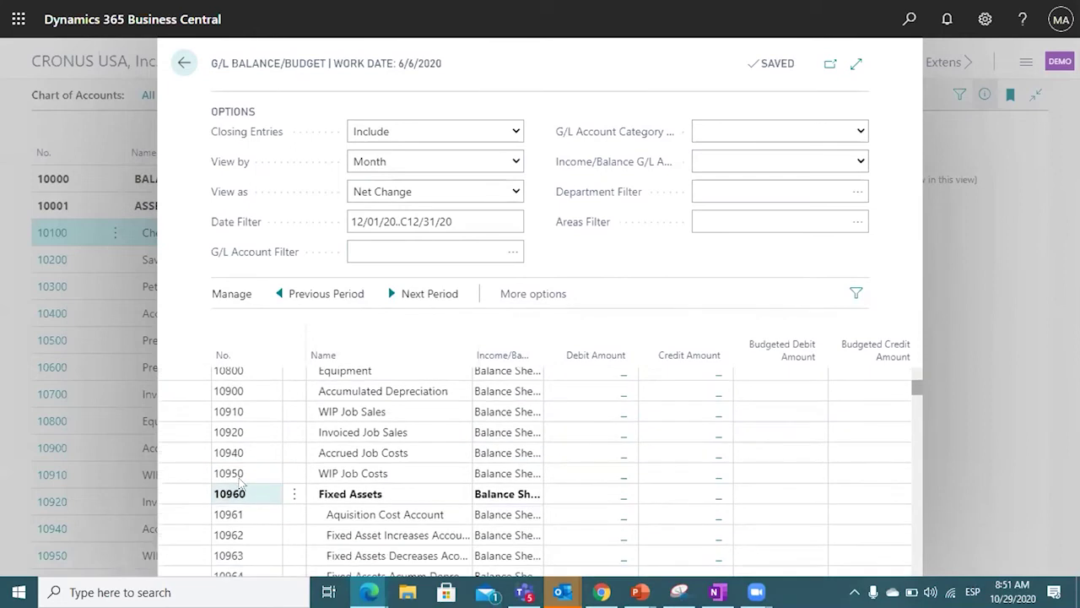
pyautogui.click(858, 131)
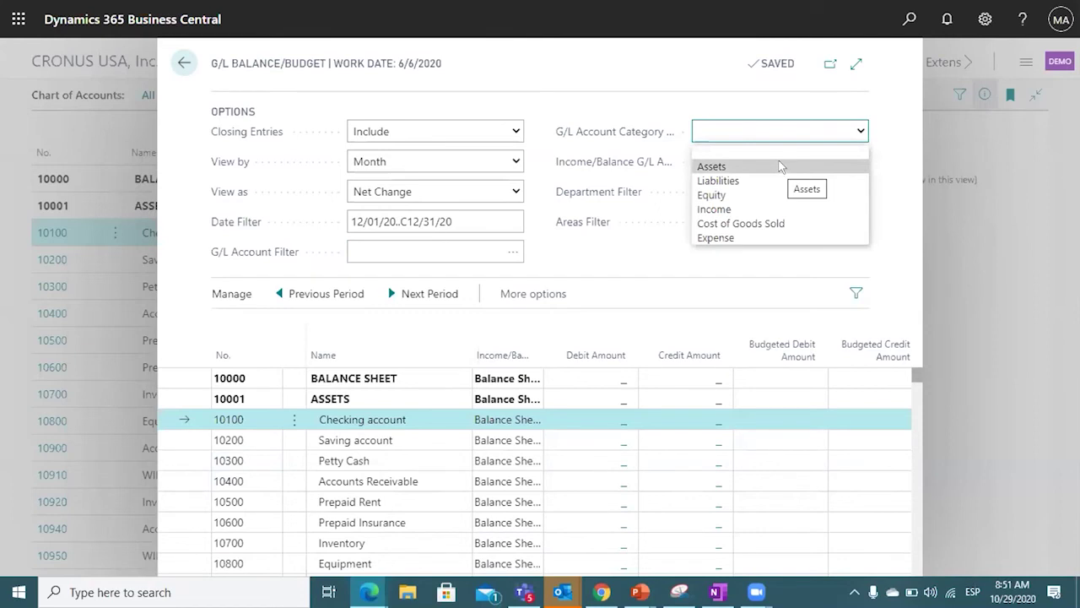
# Step: Filter the overview to the Income category, select 40500 Interest Income, and reopen the category list
pyautogui.click(759, 211)
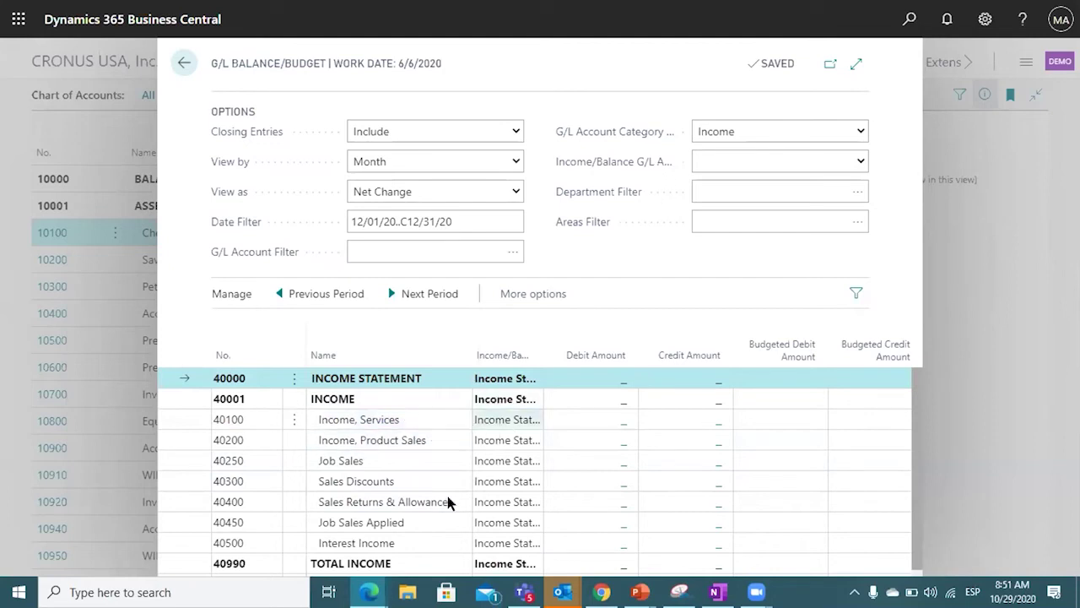
pyautogui.scroll(-1, 573, 413)
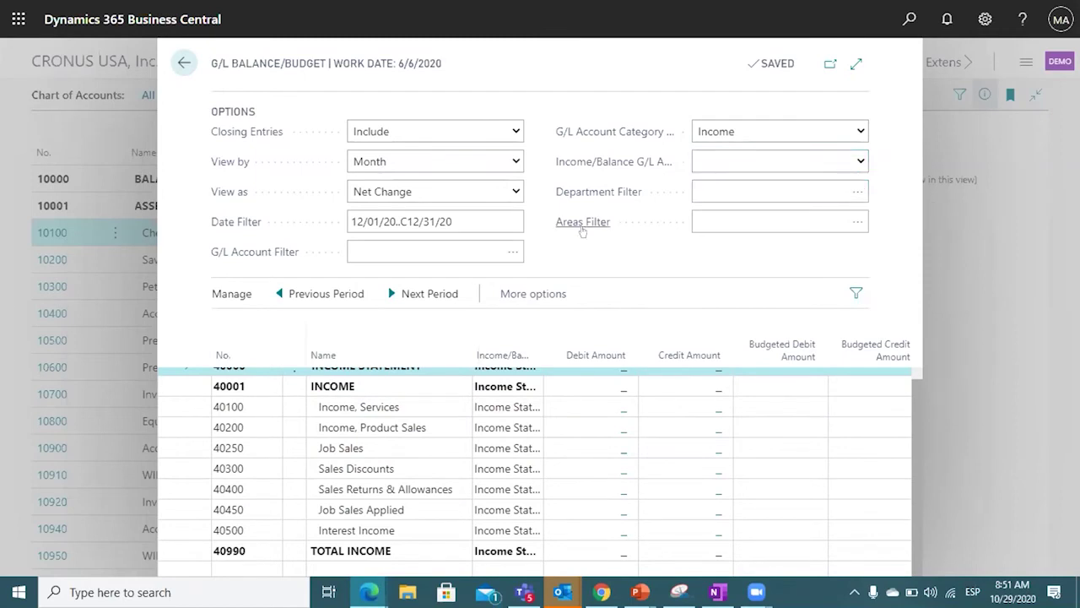
pyautogui.moveTo(581, 227)
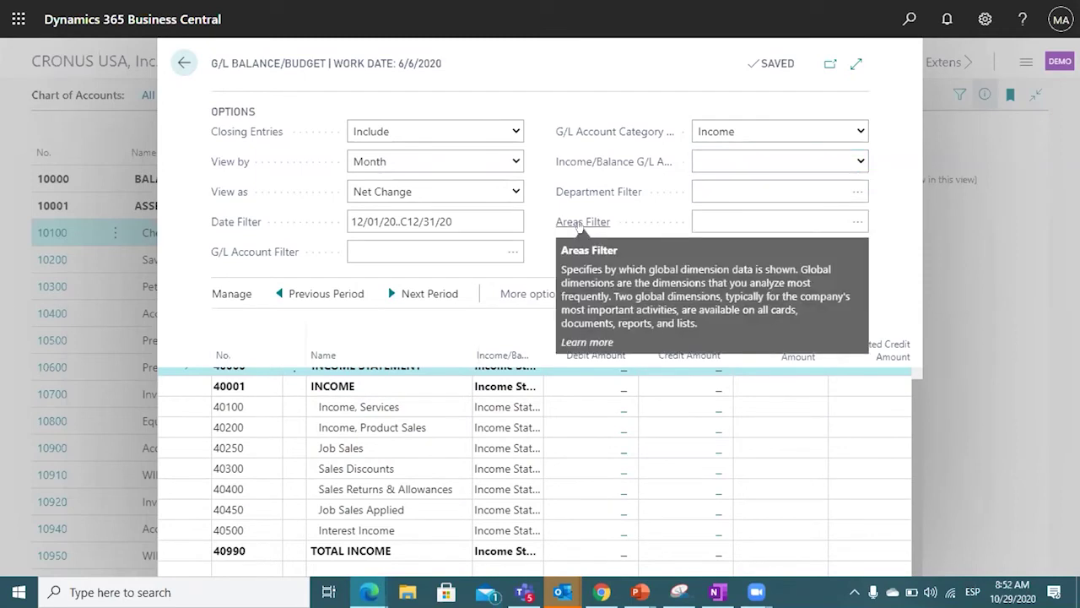
pyautogui.moveTo(597, 193)
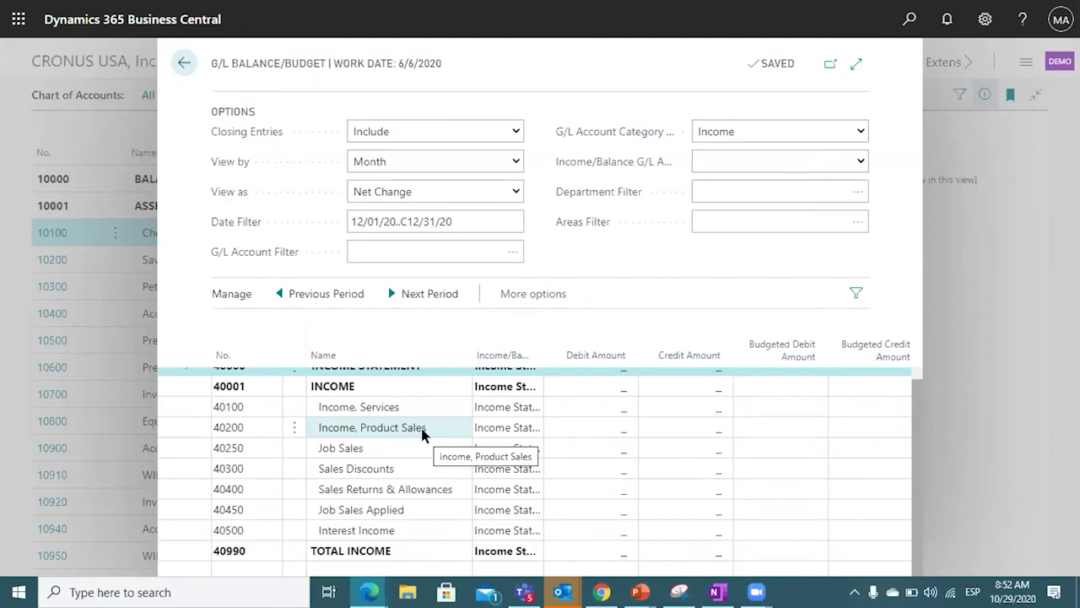
pyautogui.click(714, 221)
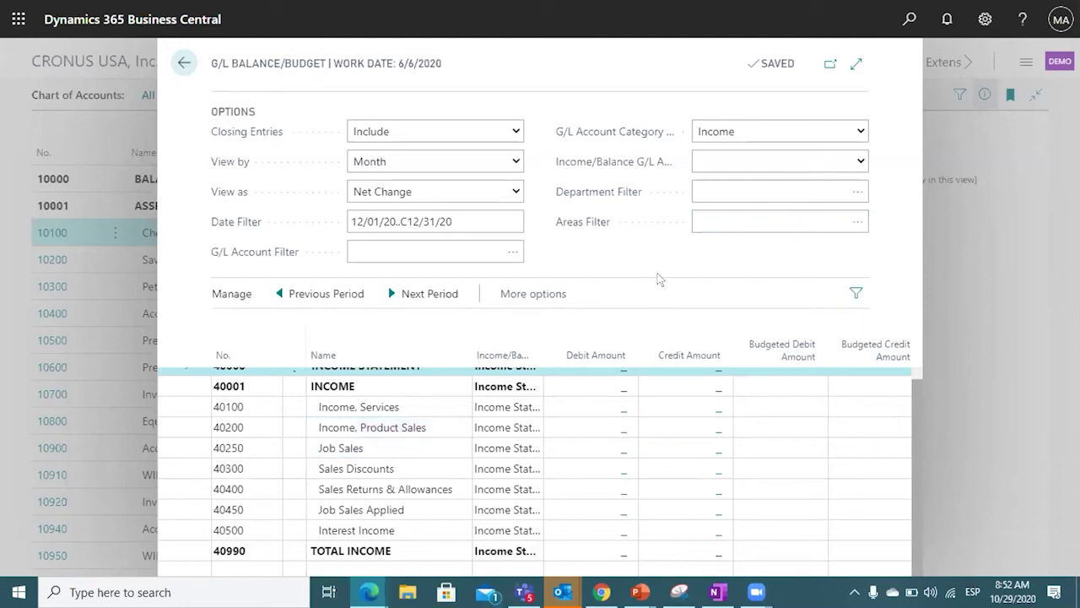
pyautogui.click(354, 530)
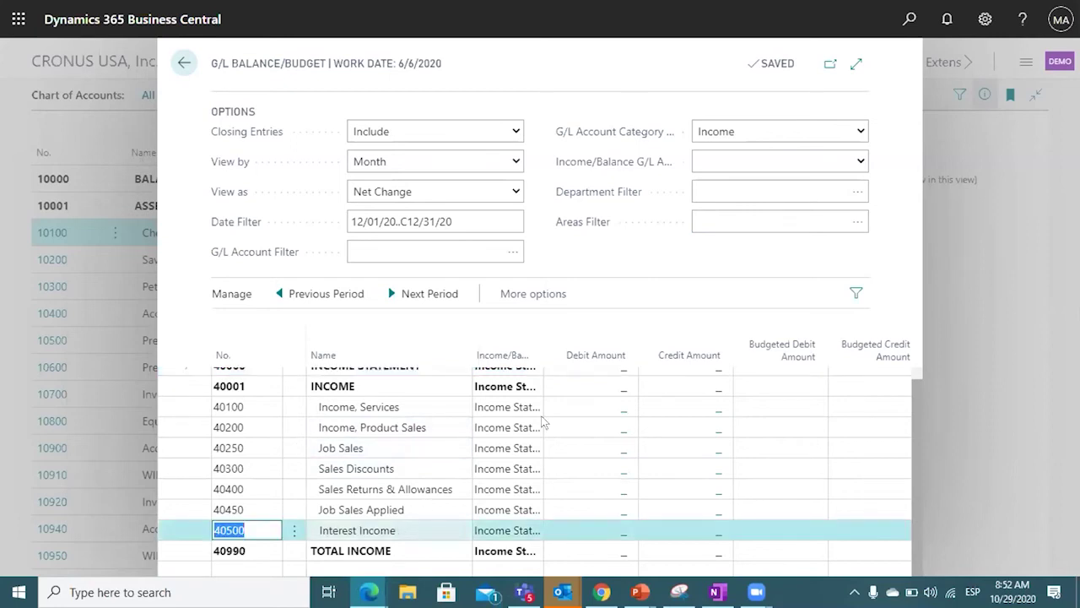
pyautogui.click(844, 131)
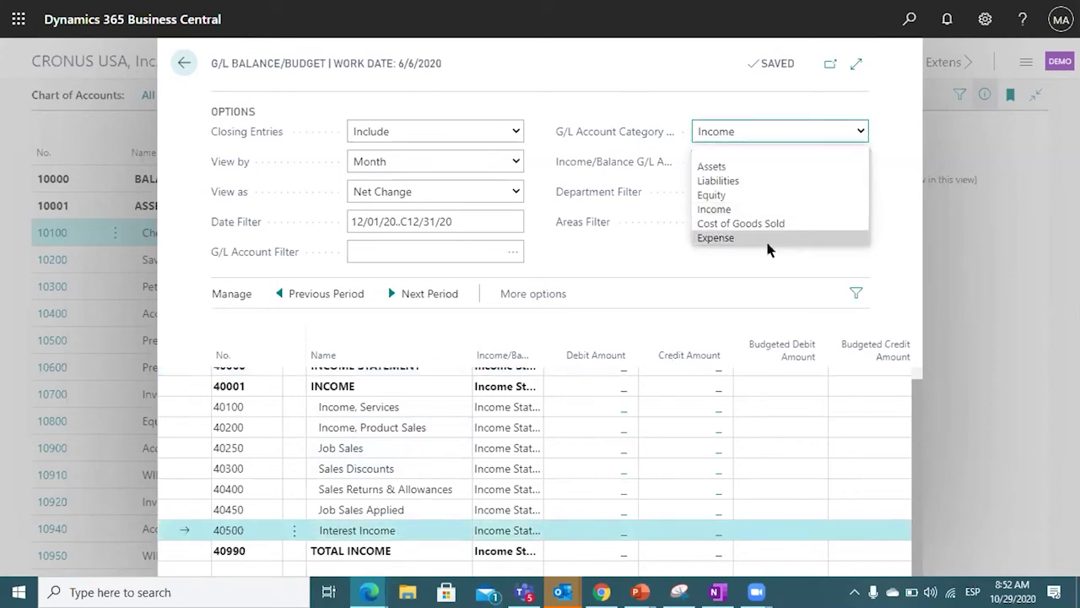
pyautogui.click(770, 237)
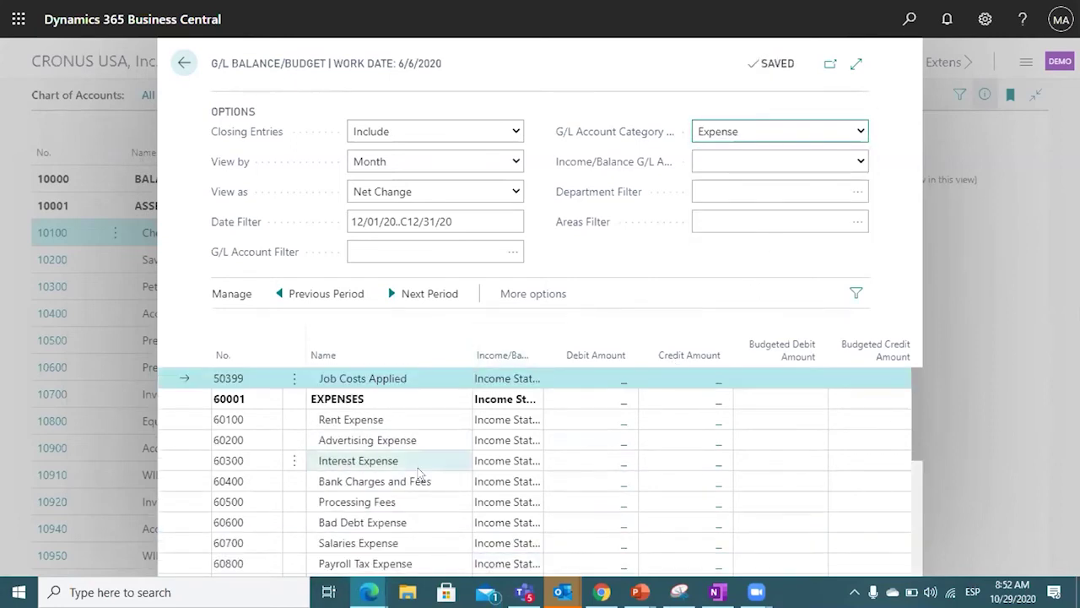
pyautogui.scroll(-3, 418, 473)
pyautogui.scroll(3, 367, 393)
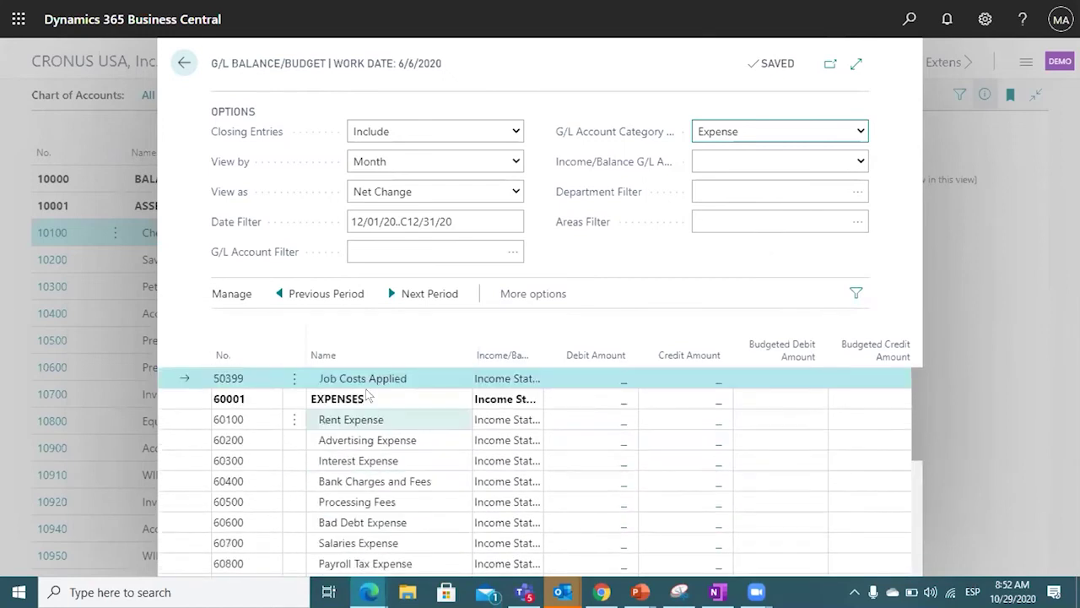
pyautogui.scroll(-5, 371, 401)
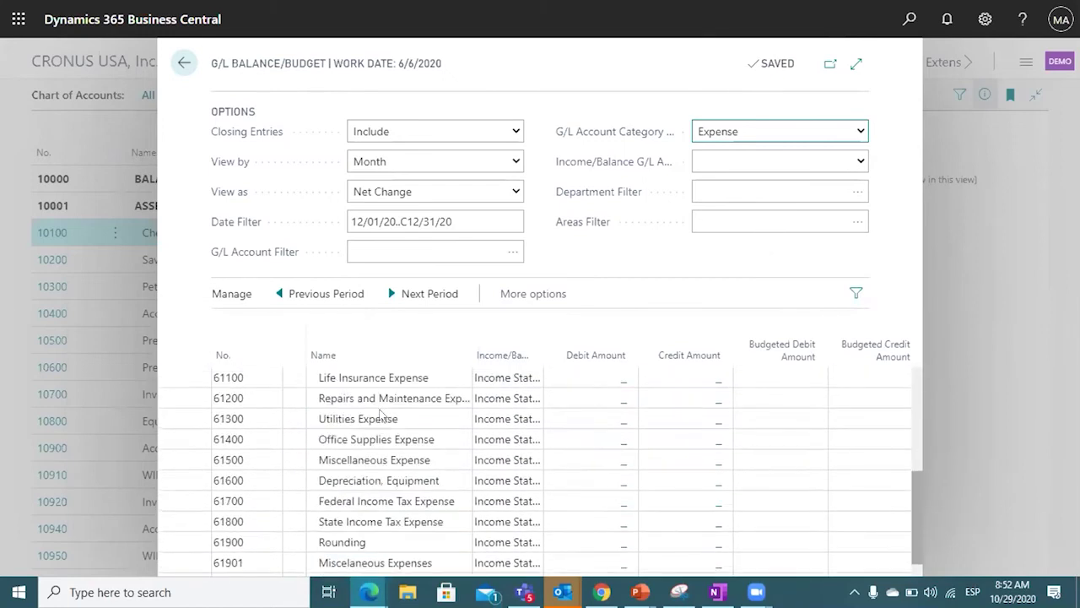
pyautogui.scroll(-1, 380, 414)
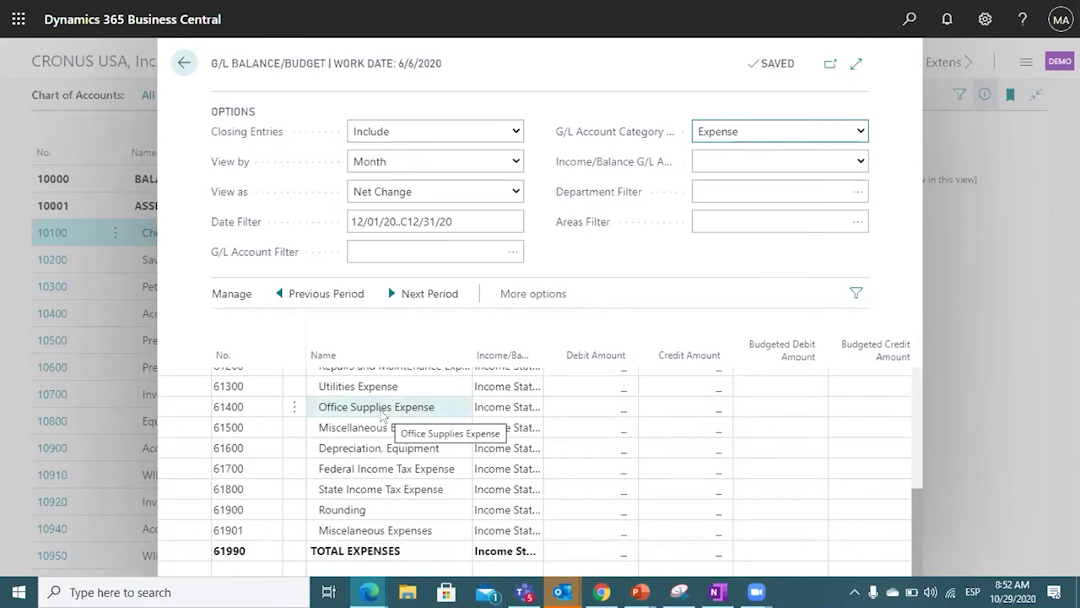
pyautogui.click(336, 530)
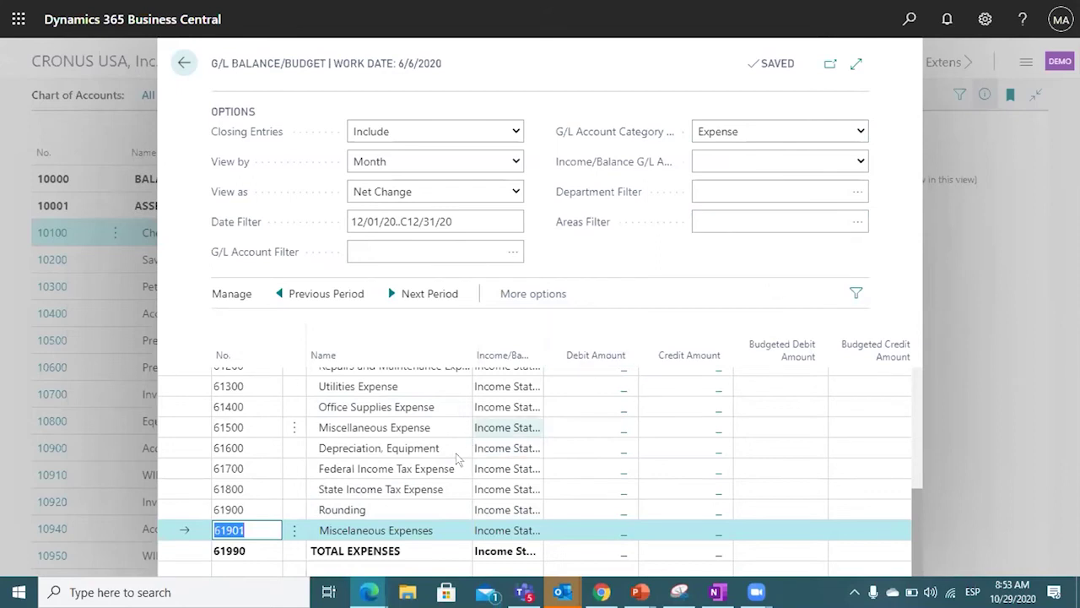
pyautogui.scroll(4, 460, 457)
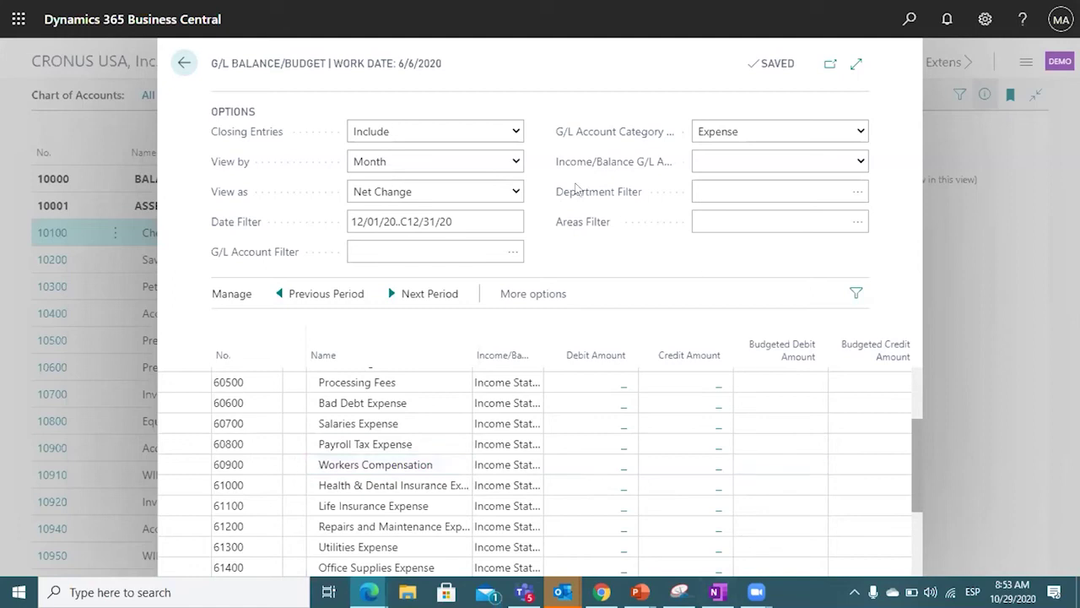
pyautogui.click(859, 192)
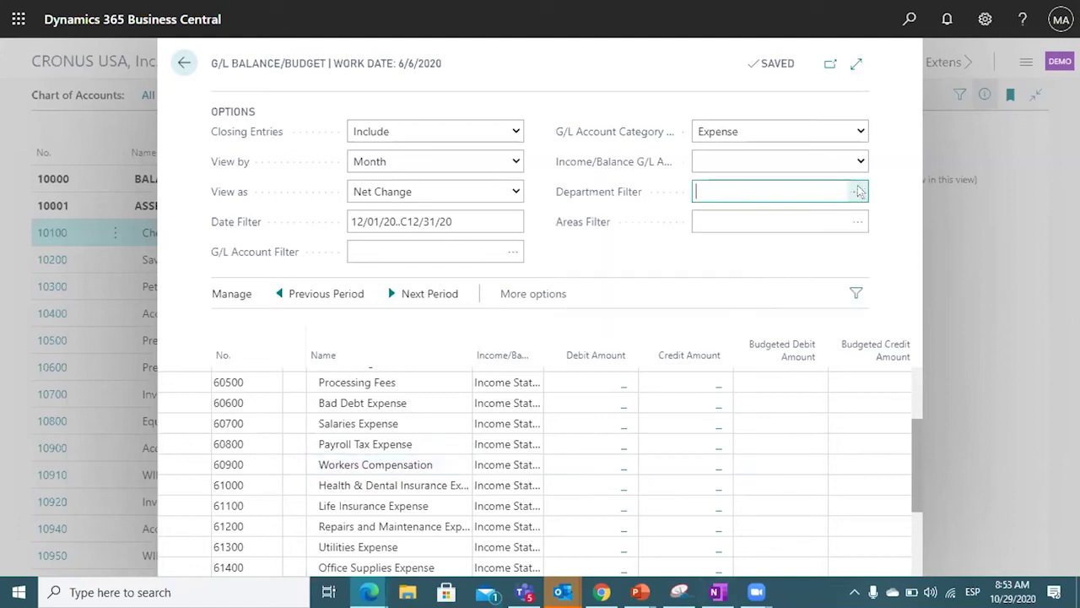
pyautogui.click(859, 191)
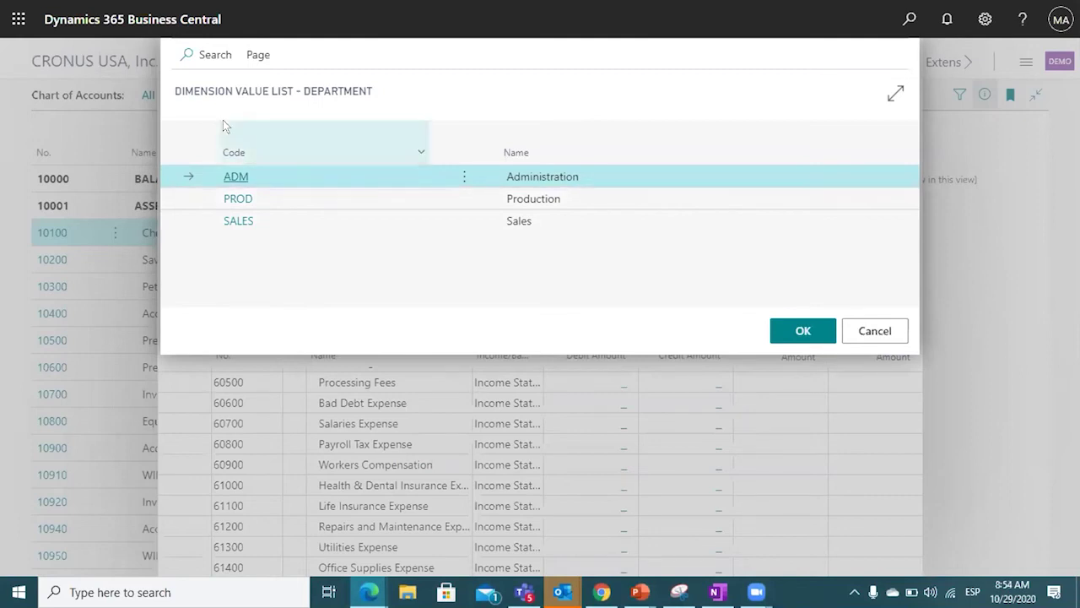
pyautogui.moveTo(222, 120)
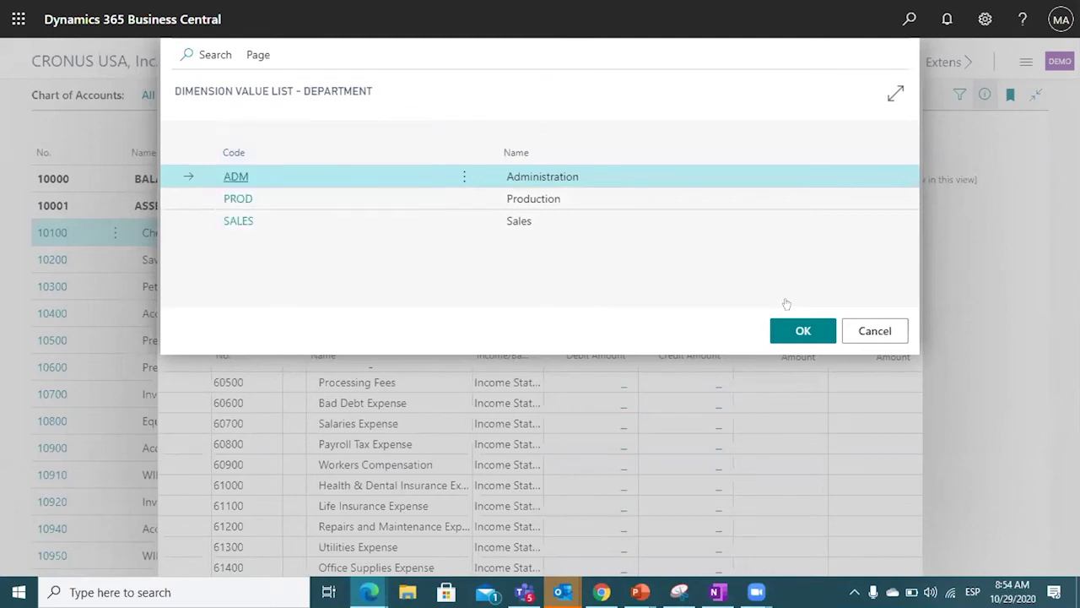
pyautogui.press('Escape')
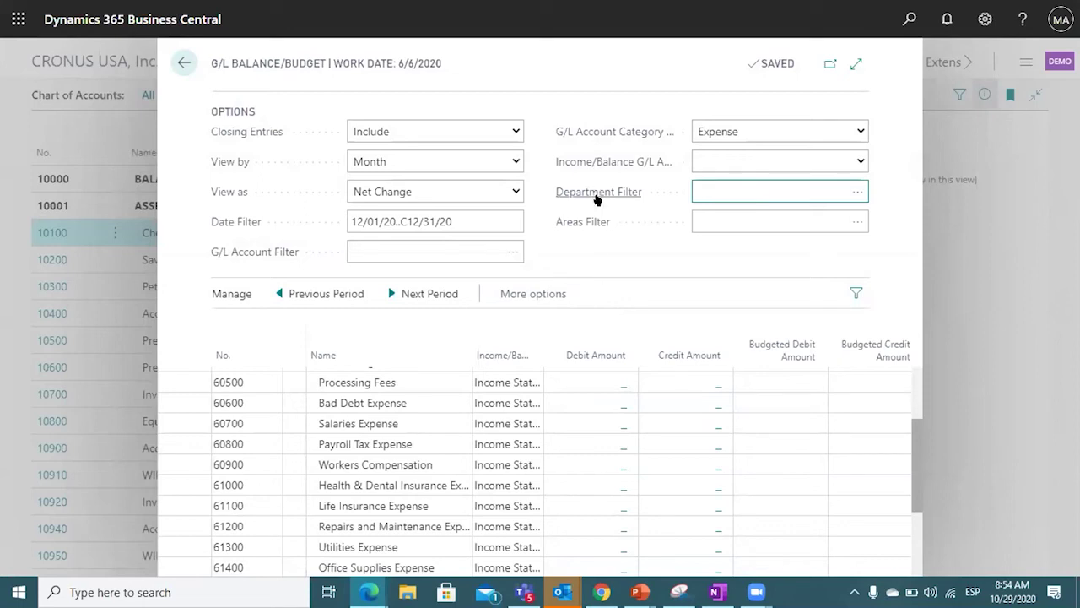
# Step: Cancel the Areas Filter lookup, leaving it empty, and close G/L Balance/Budget back to Chart of Accounts
pyautogui.moveTo(594, 196)
pyautogui.moveTo(570, 230)
pyautogui.click(859, 223)
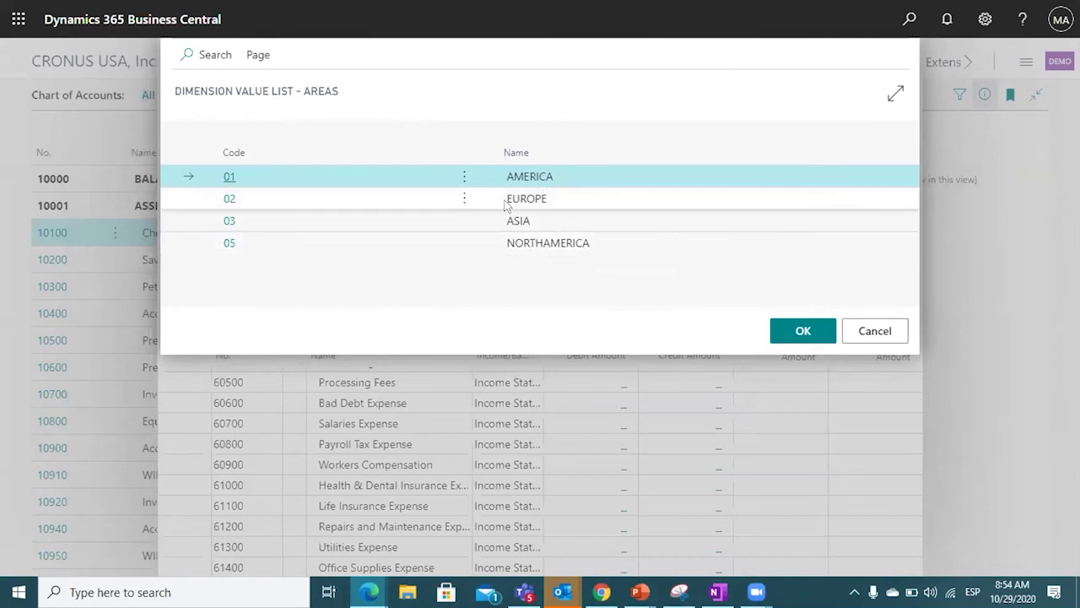
pyautogui.click(869, 331)
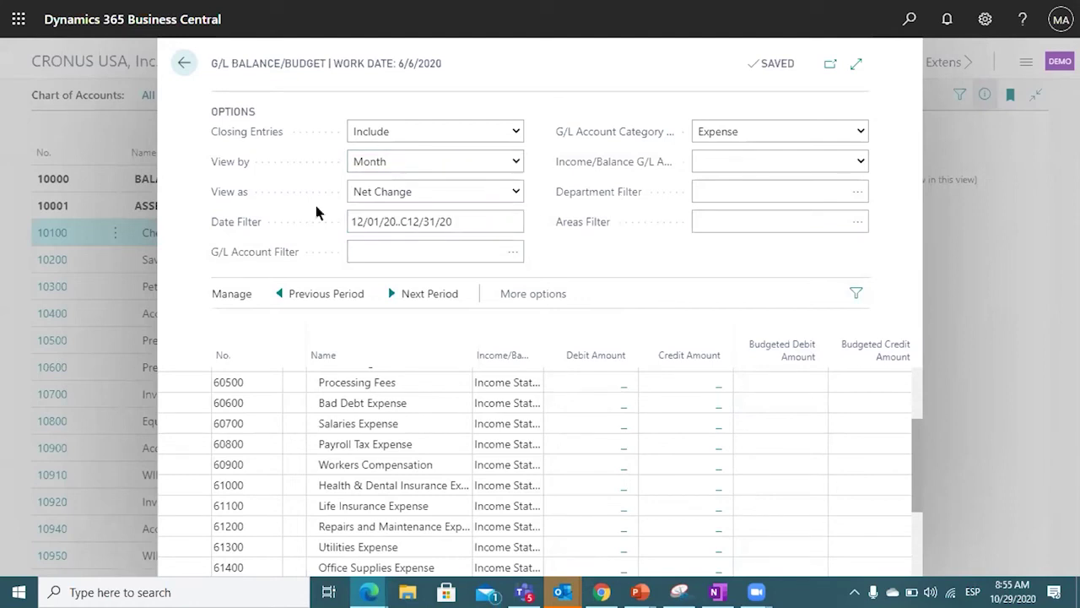
pyautogui.moveTo(212, 64); pyautogui.dragTo(418, 63)
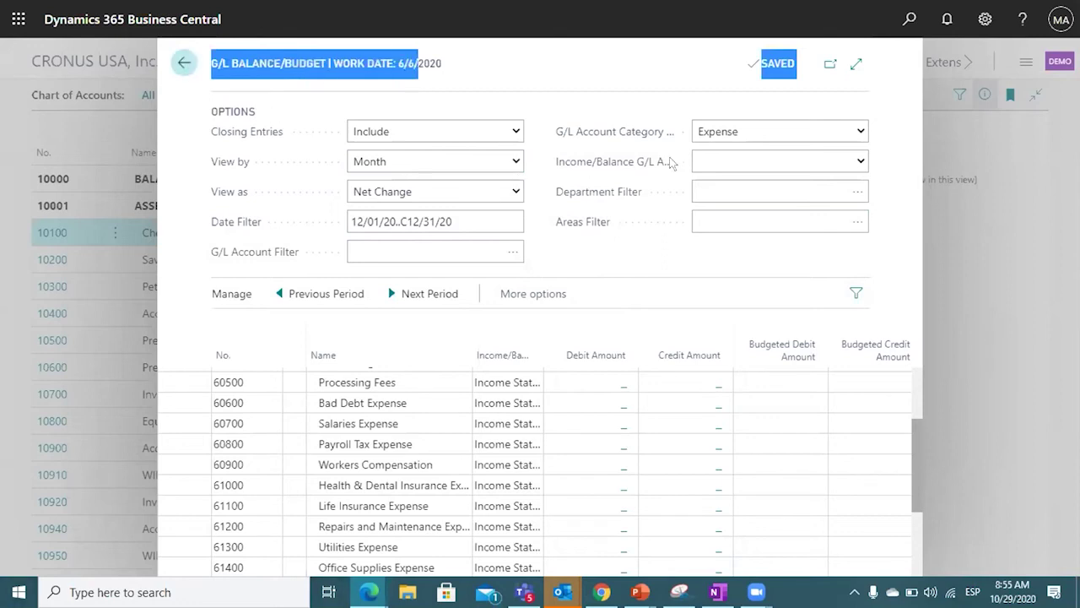
pyautogui.press('Escape')
# Step: Open the Chart of Accounts Overview from Navigate > Balance
pyautogui.click(714, 98)
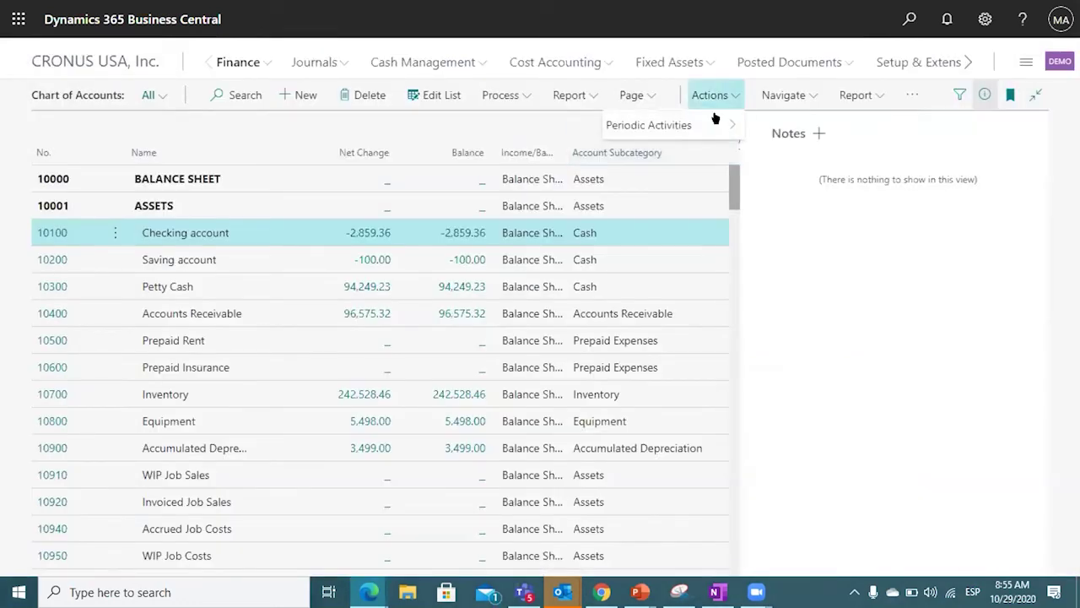
pyautogui.click(783, 96)
pyautogui.moveTo(748, 157)
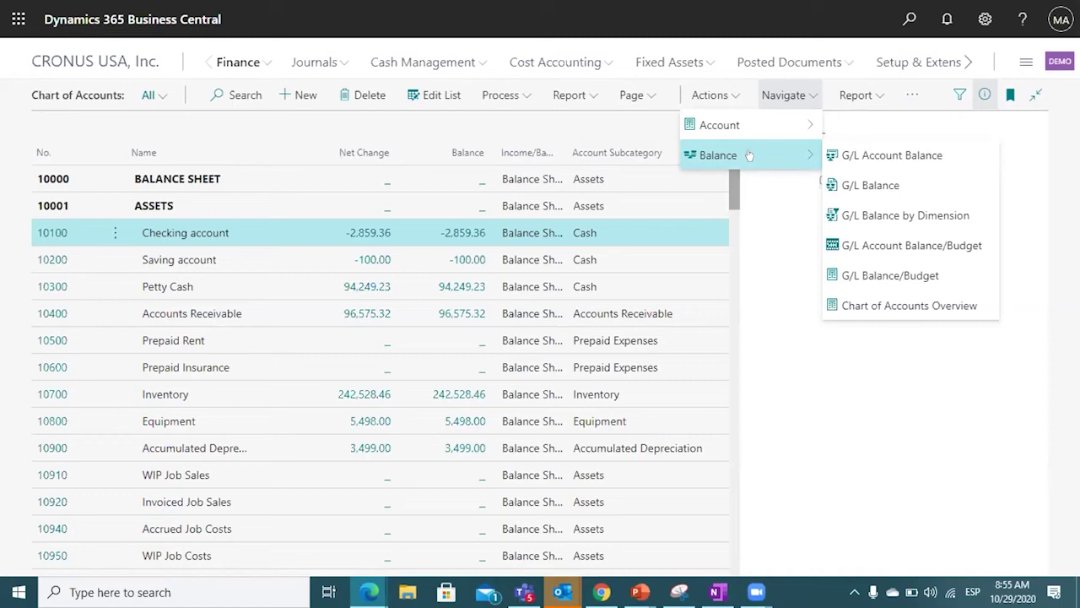
pyautogui.click(885, 310)
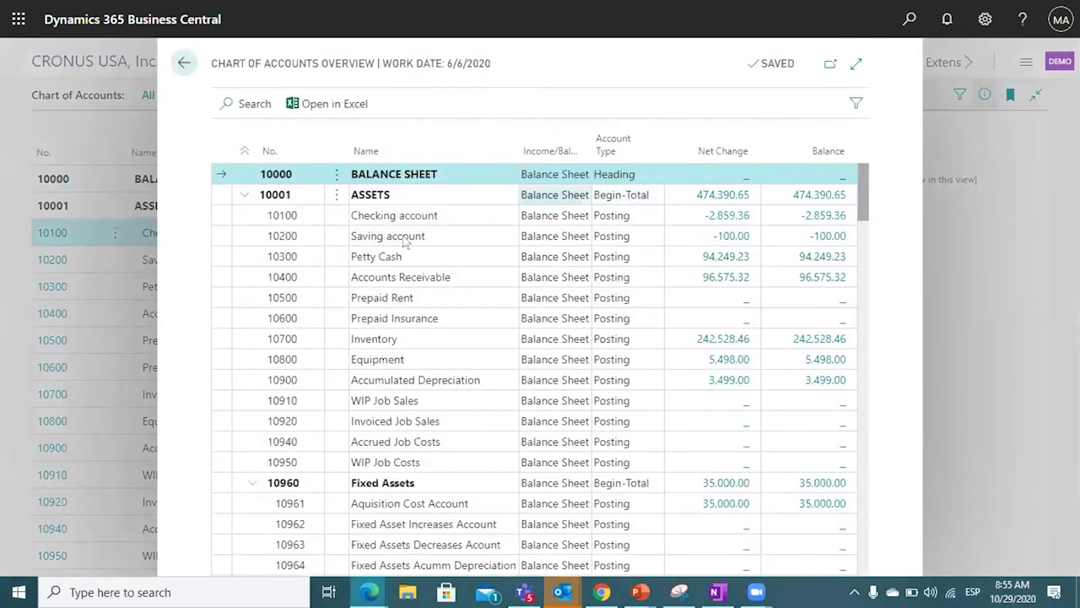
# Step: Scroll through the Chart of Accounts Overview, then close it to return to the Chart of Accounts list
pyautogui.scroll(-5, 723, 174)
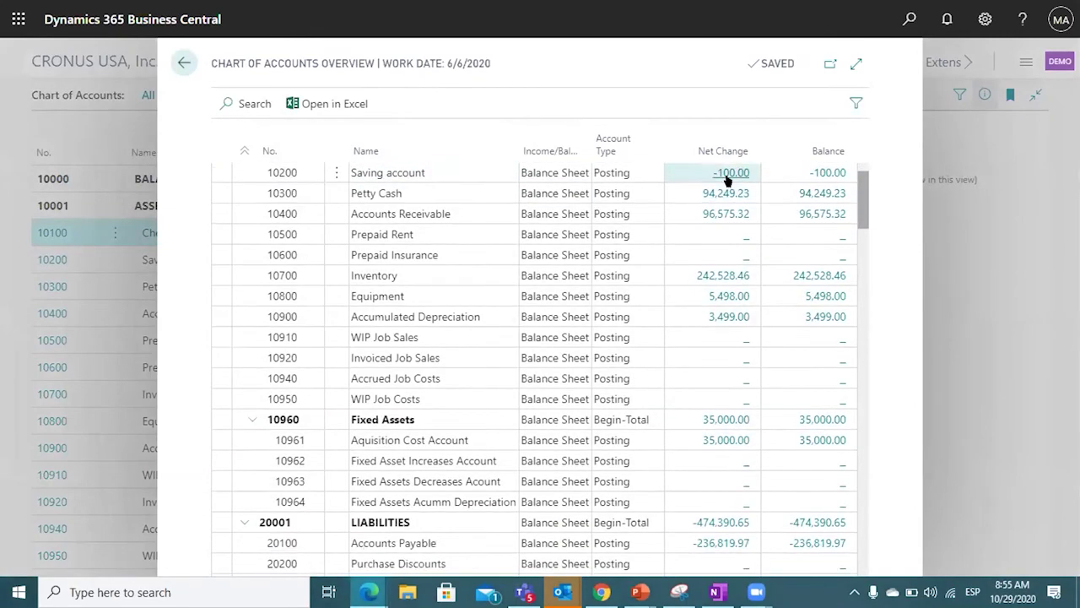
pyautogui.scroll(-2, 608, 379)
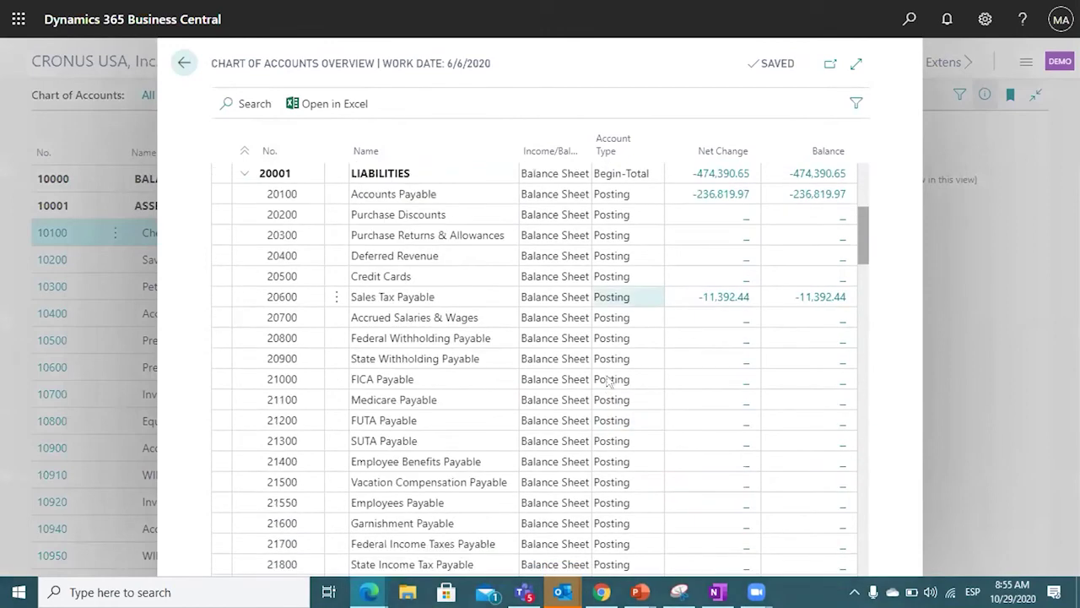
pyautogui.scroll(7, 692, 312)
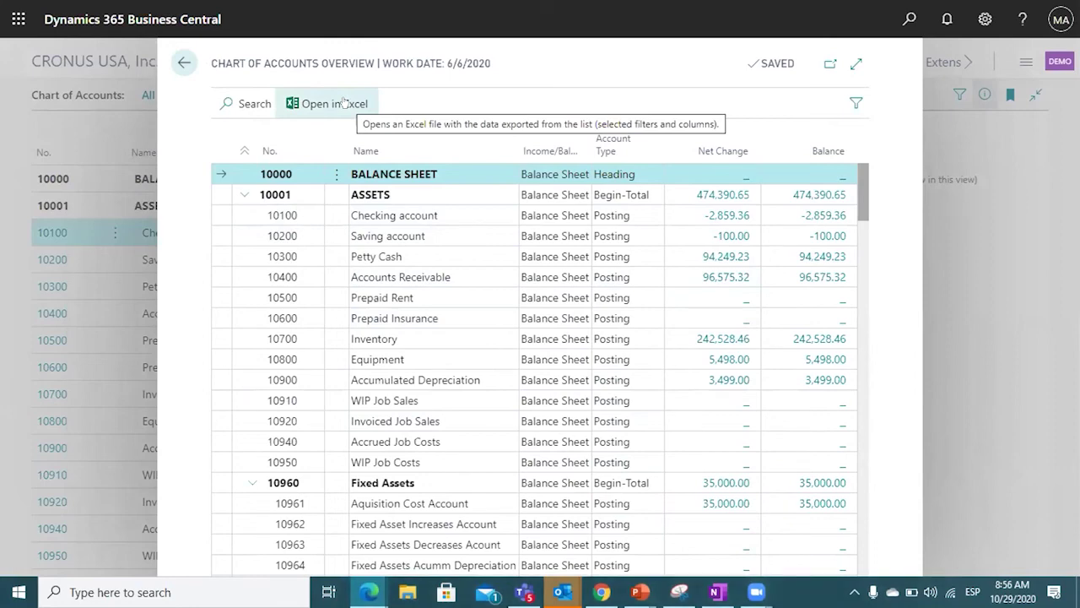
pyautogui.click(184, 64)
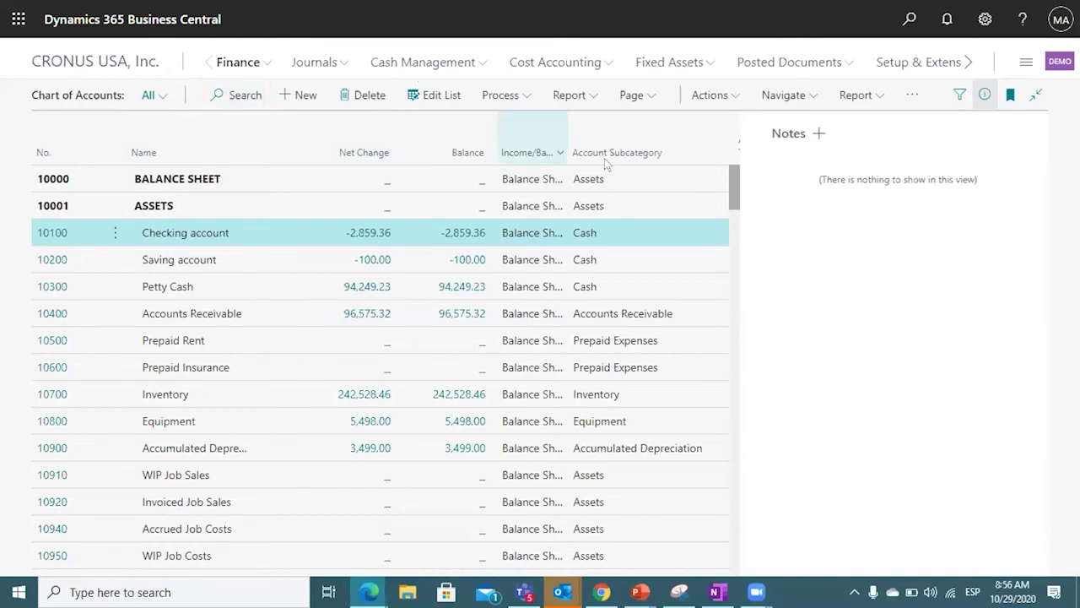
pyautogui.click(774, 97)
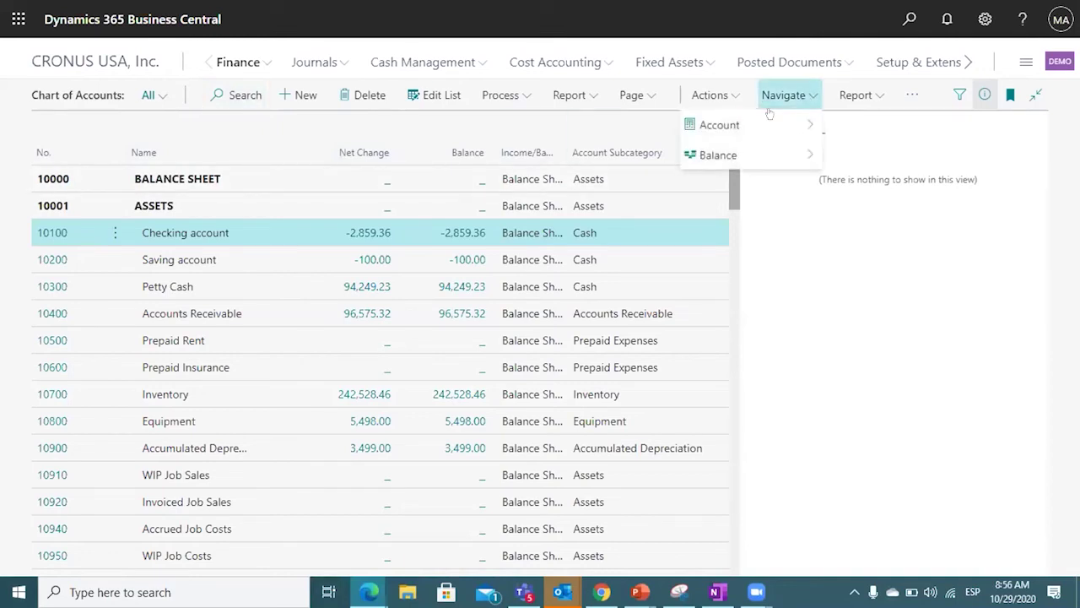
pyautogui.click(798, 157)
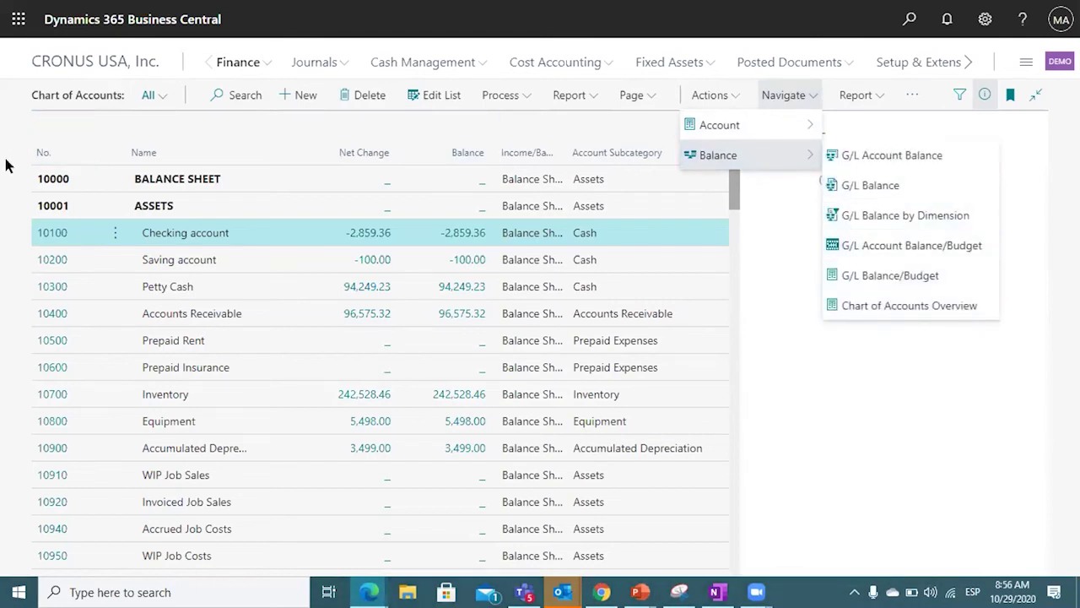
pyautogui.click(477, 253)
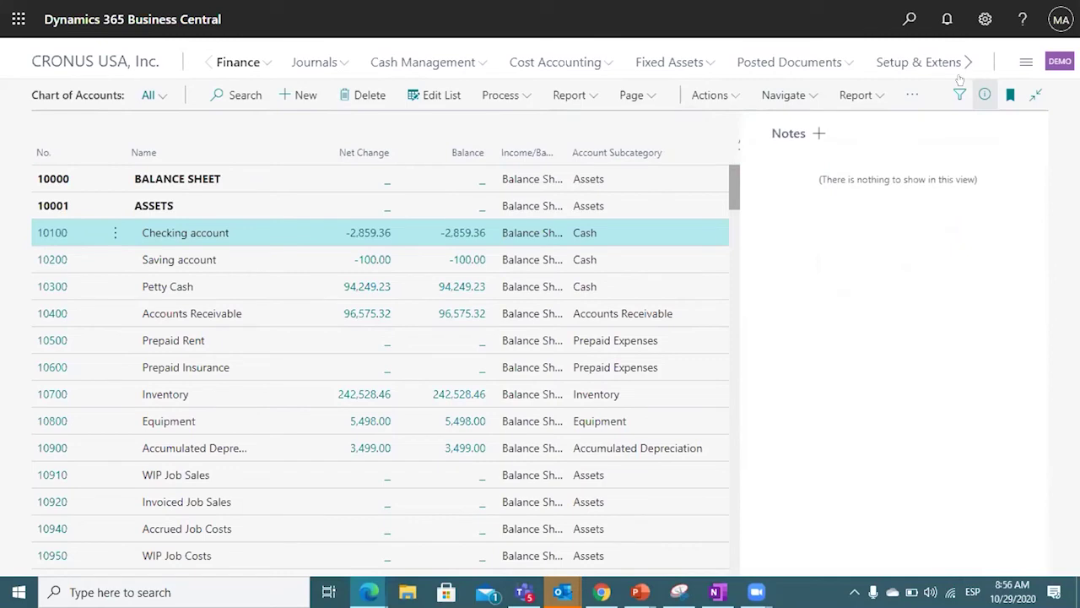
# Step: Search Tell Me for 'account schedules' and open the Account Schedules list
pyautogui.hotkey('alt', 'q')
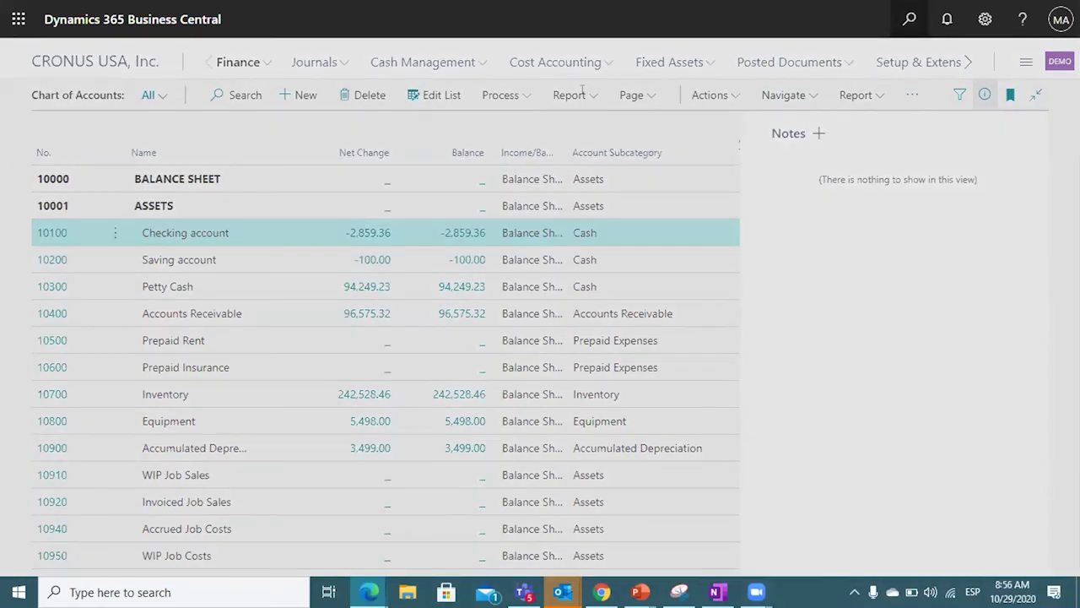
pyautogui.write('account sche')
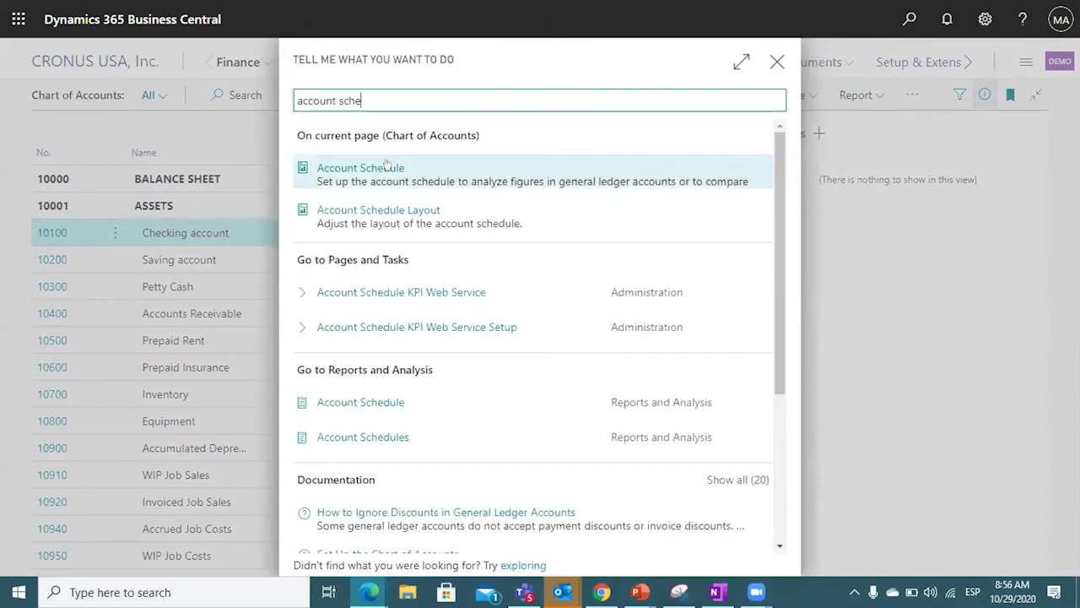
pyautogui.write('dules')
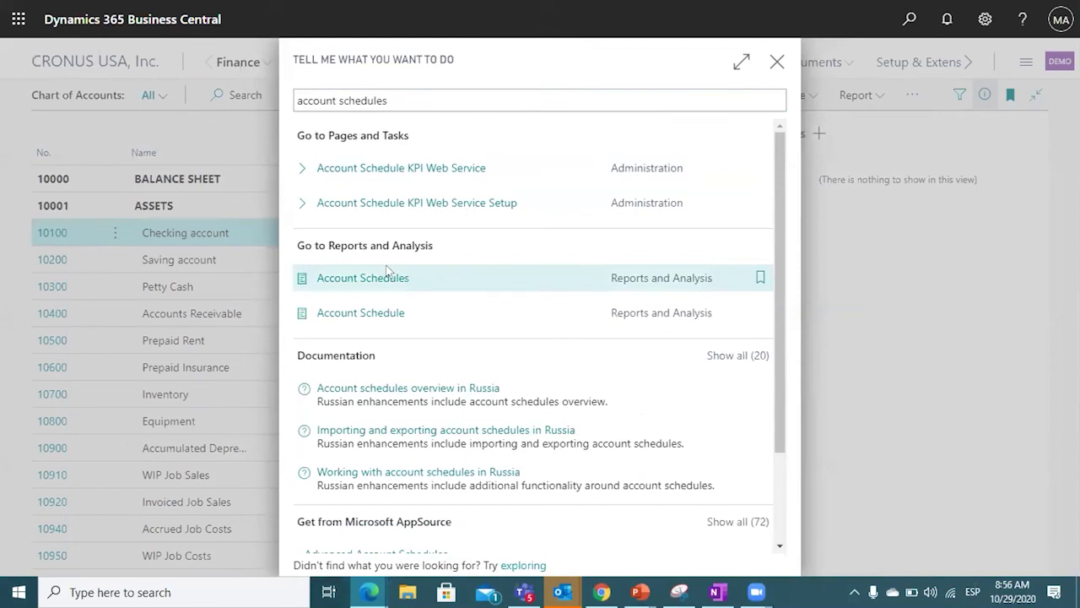
pyautogui.click(386, 271)
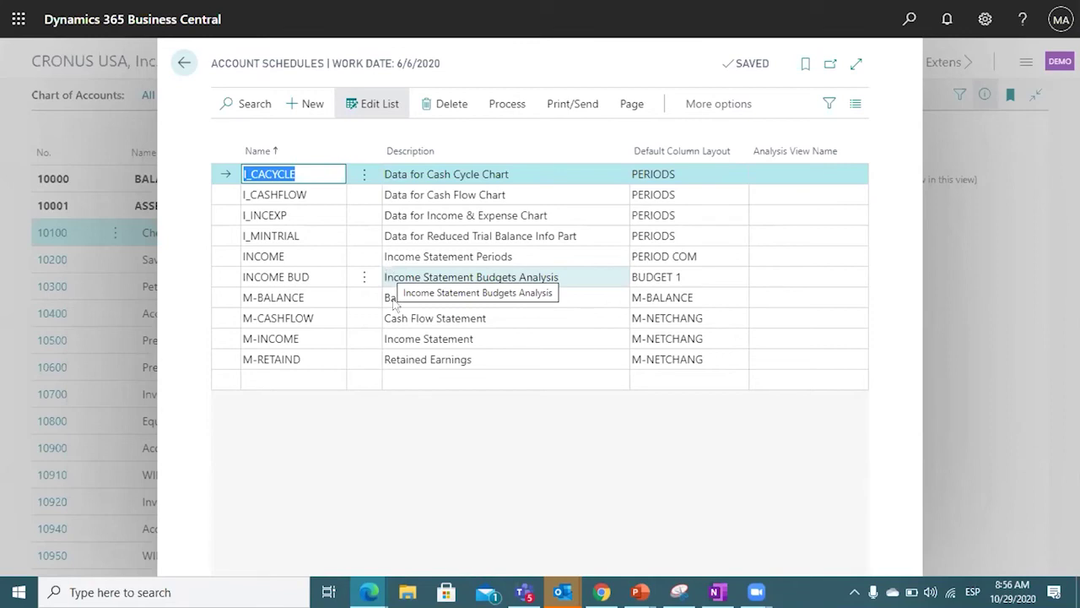
# Step: Select the M-RETAIND Retained Earnings schedule and show its Process actions
pyautogui.click(415, 297)
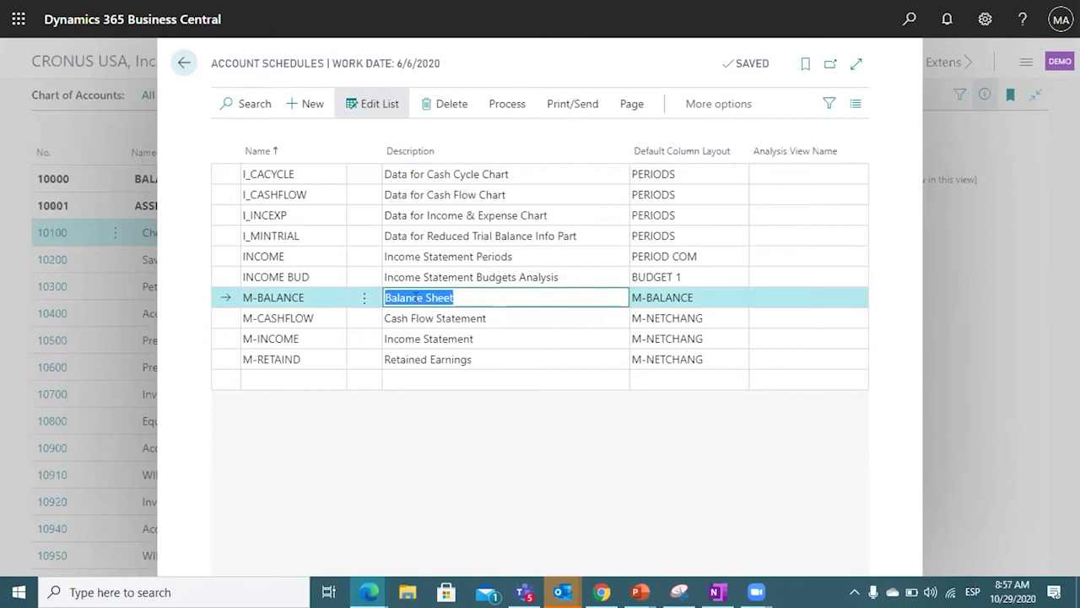
pyautogui.click(316, 297)
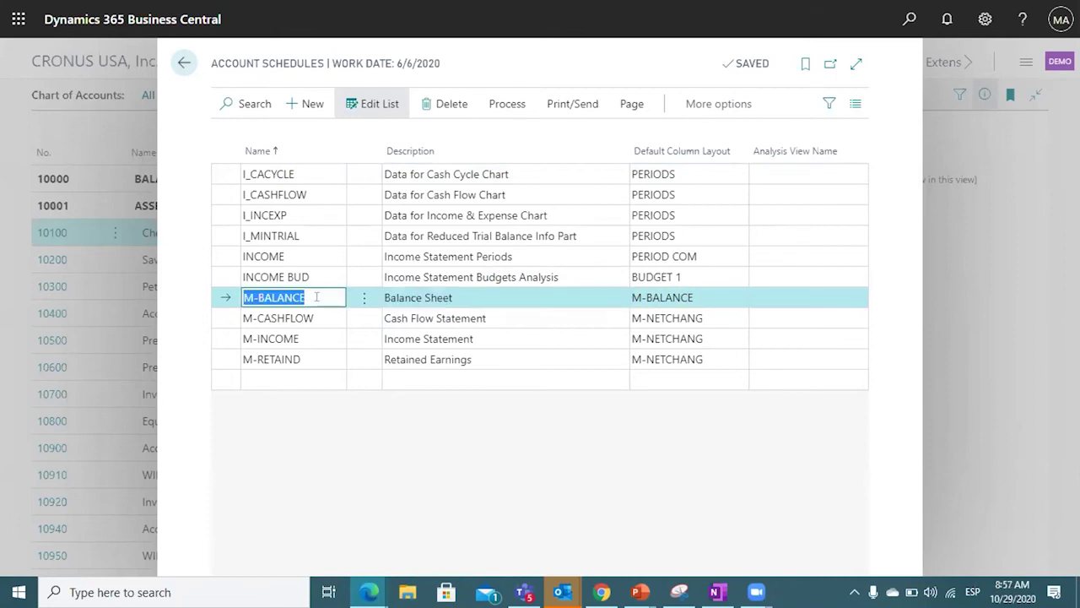
pyautogui.click(293, 339)
pyautogui.click(304, 361)
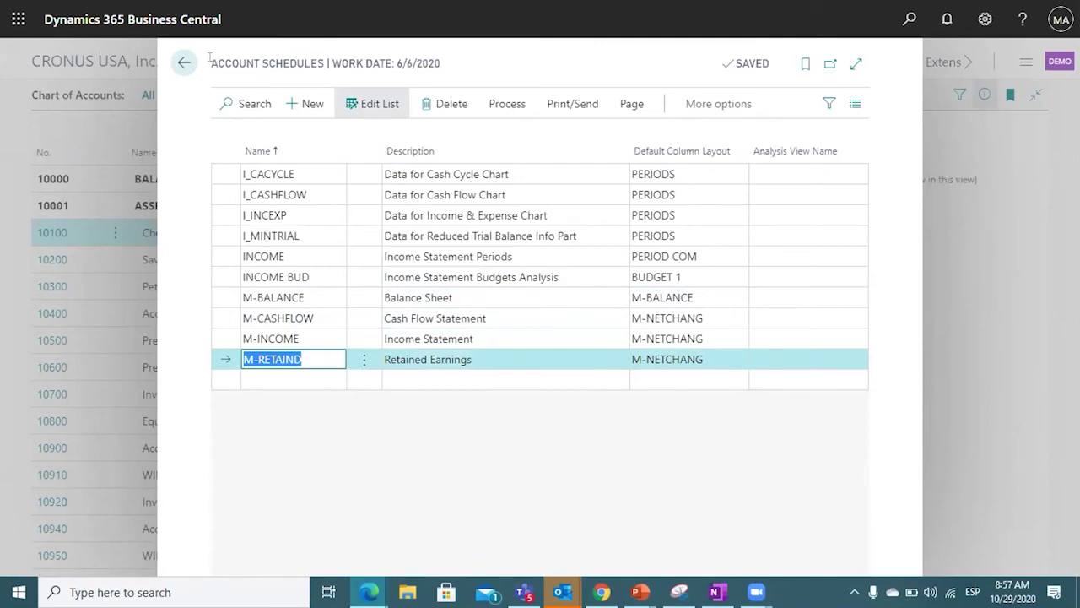
pyautogui.moveTo(210, 59); pyautogui.dragTo(323, 51)
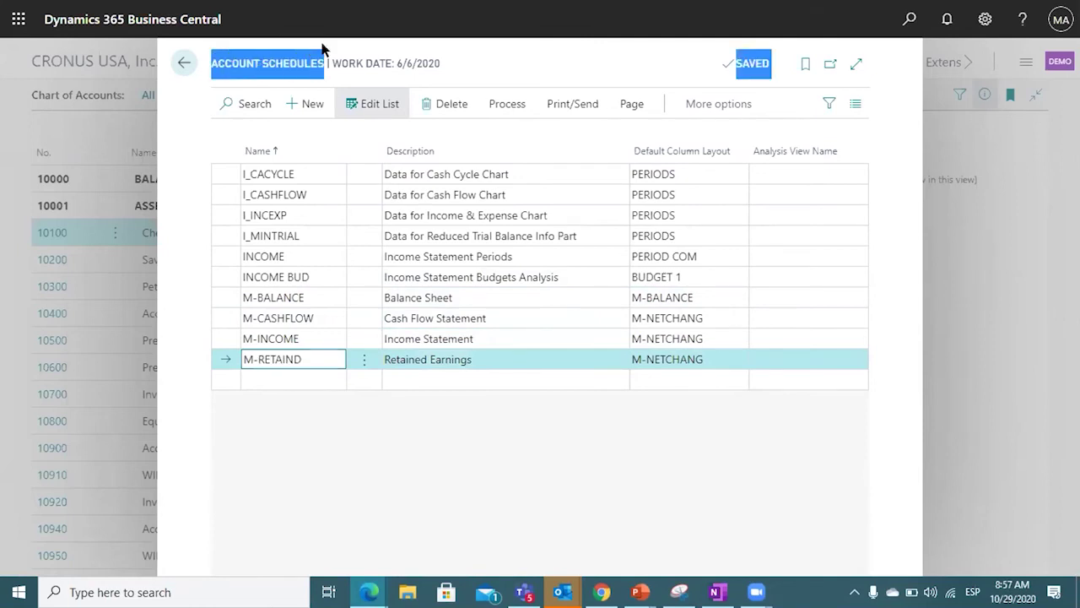
pyautogui.click(314, 47)
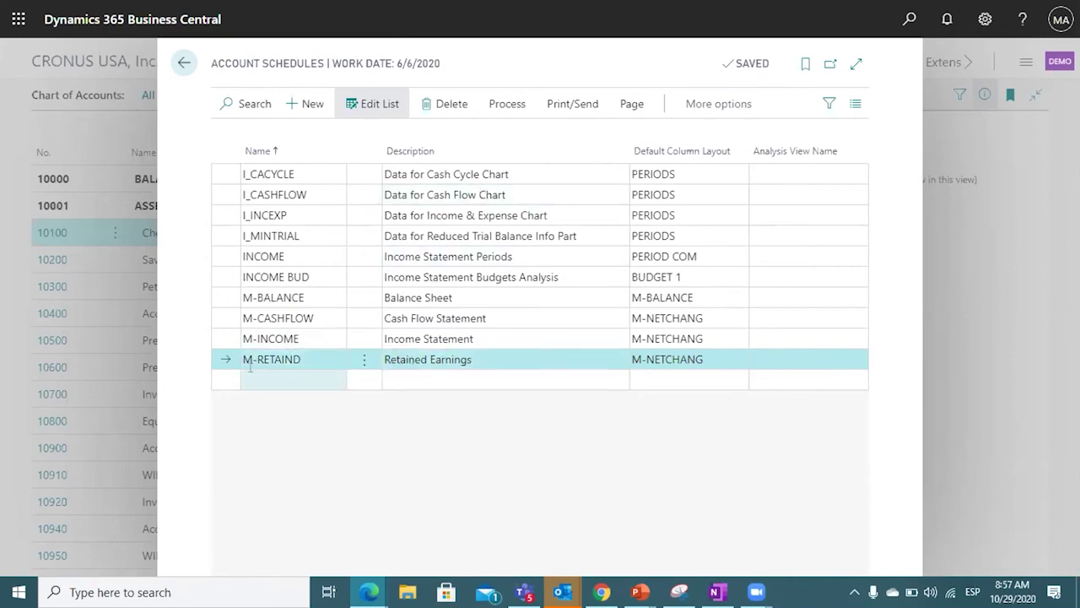
pyautogui.click(513, 105)
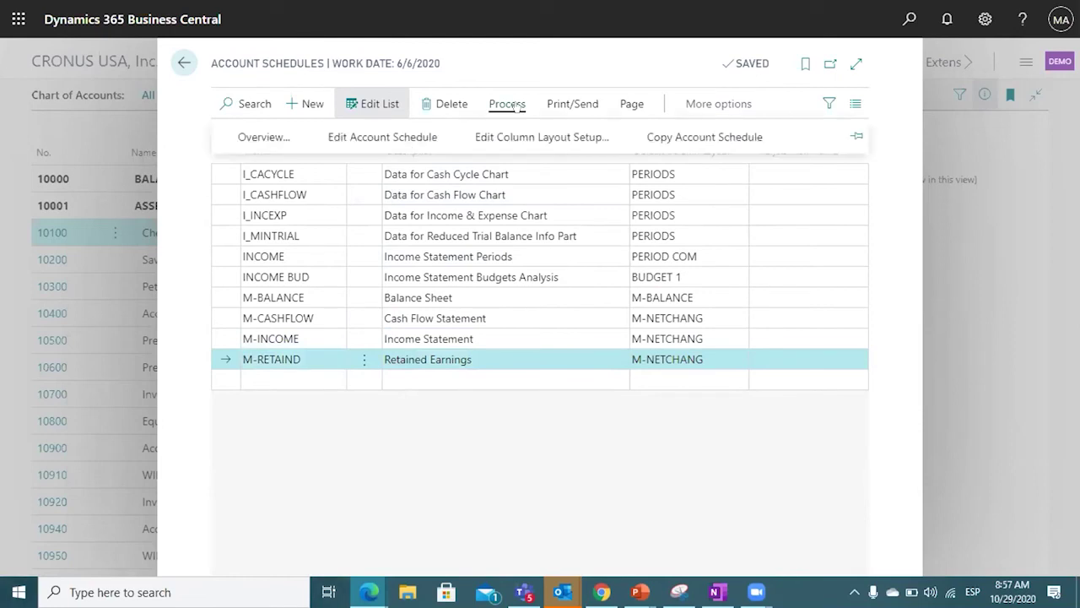
# Step: Open the M-RETAIND overview, switch View by from Quarter to Year, and select P0002 Net Income
pyautogui.click(278, 135)
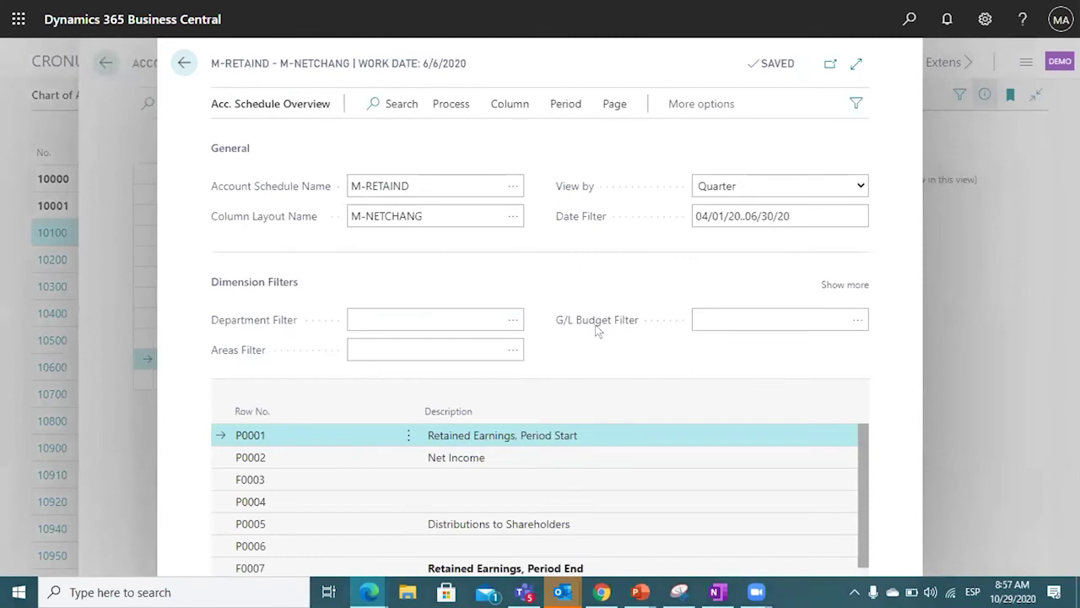
pyautogui.scroll(-1, 582, 427)
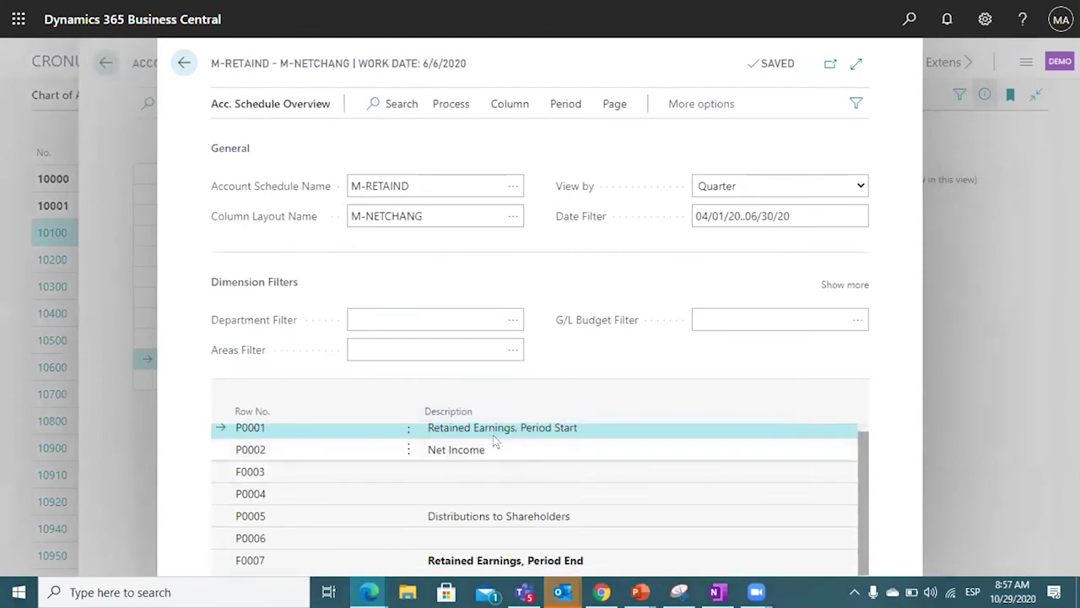
pyautogui.scroll(1, 511, 432)
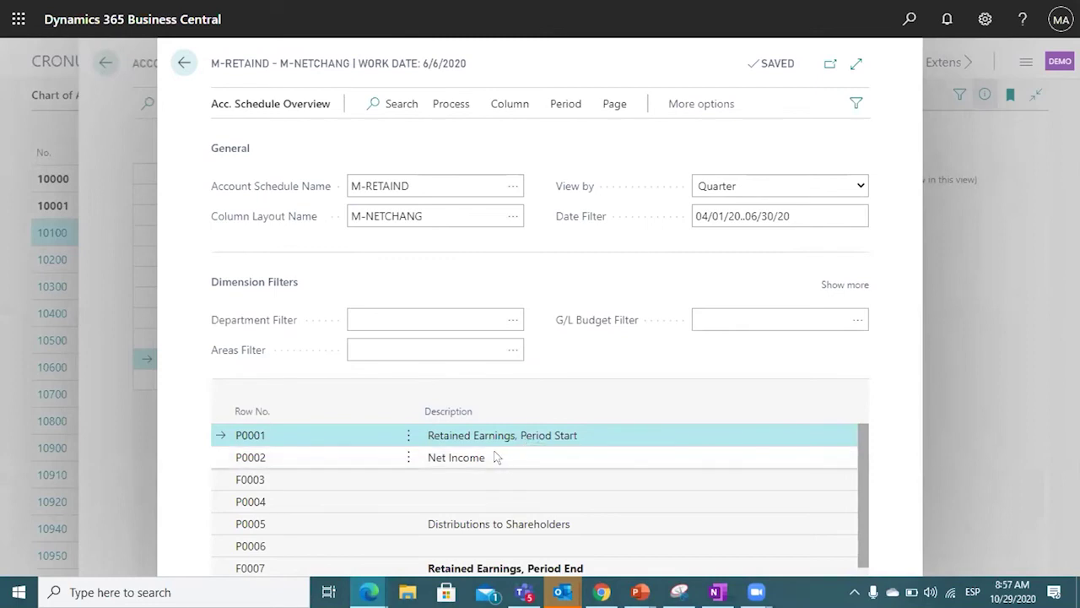
pyautogui.scroll(-1, 498, 466)
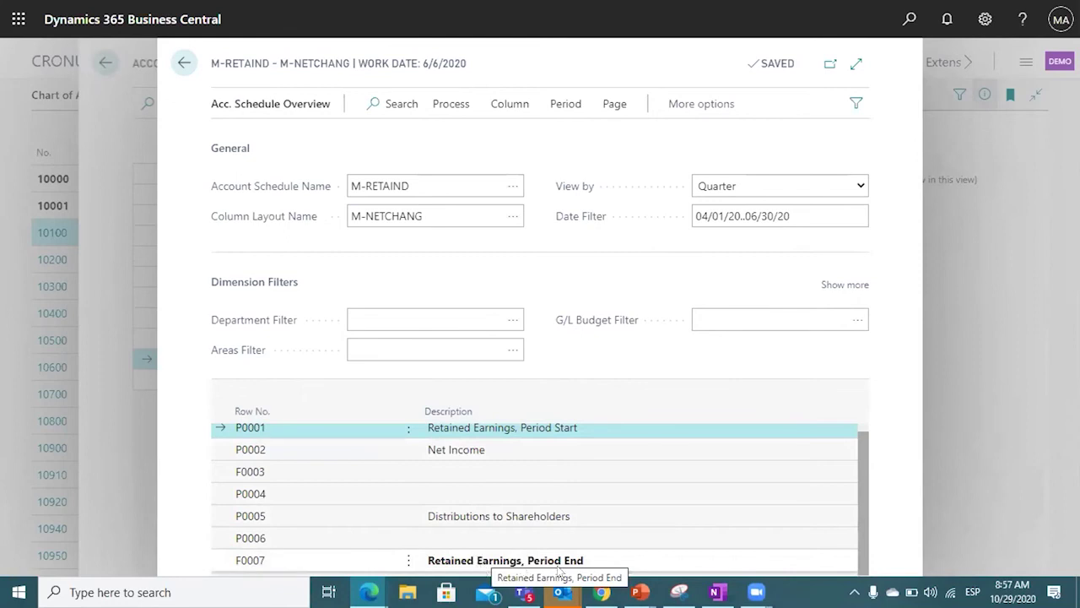
pyautogui.click(854, 188)
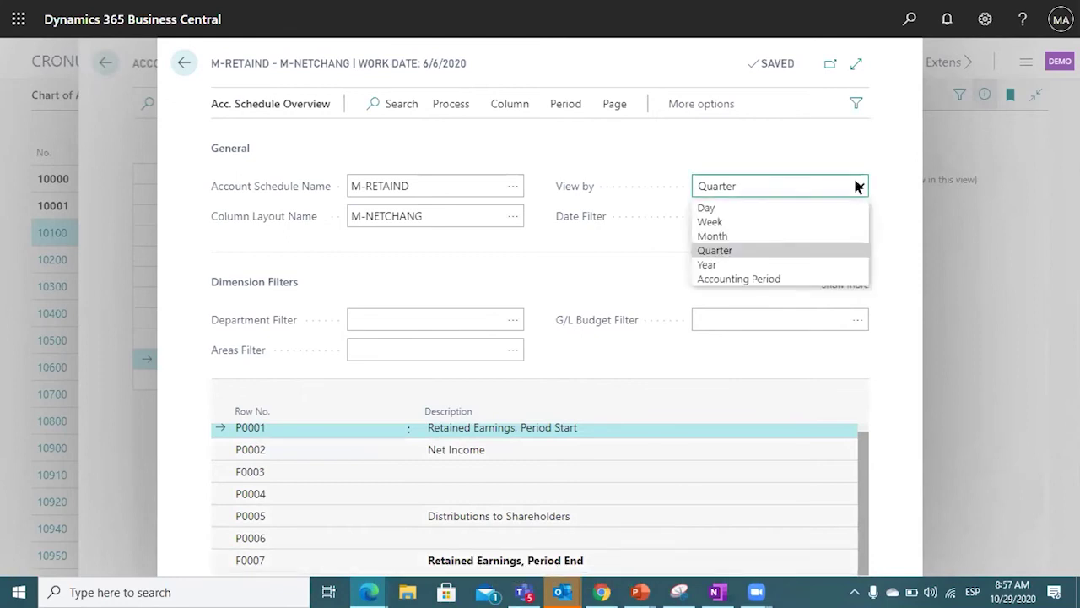
pyautogui.click(766, 264)
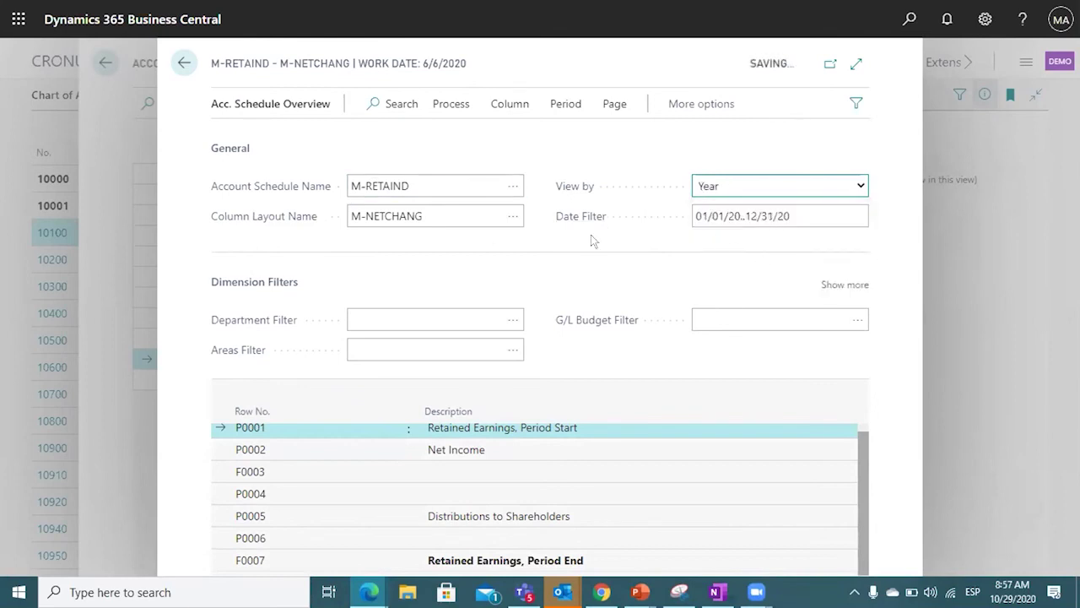
pyautogui.click(708, 449)
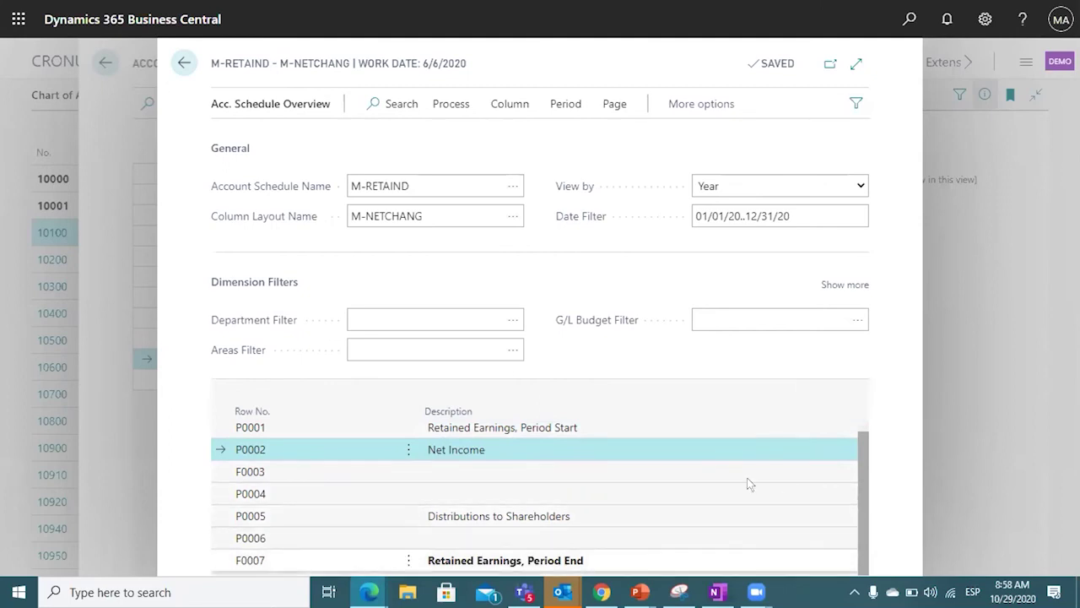
# Step: Return to Account Schedules and open the overview of M-INCOME Income Statement
pyautogui.click(179, 74)
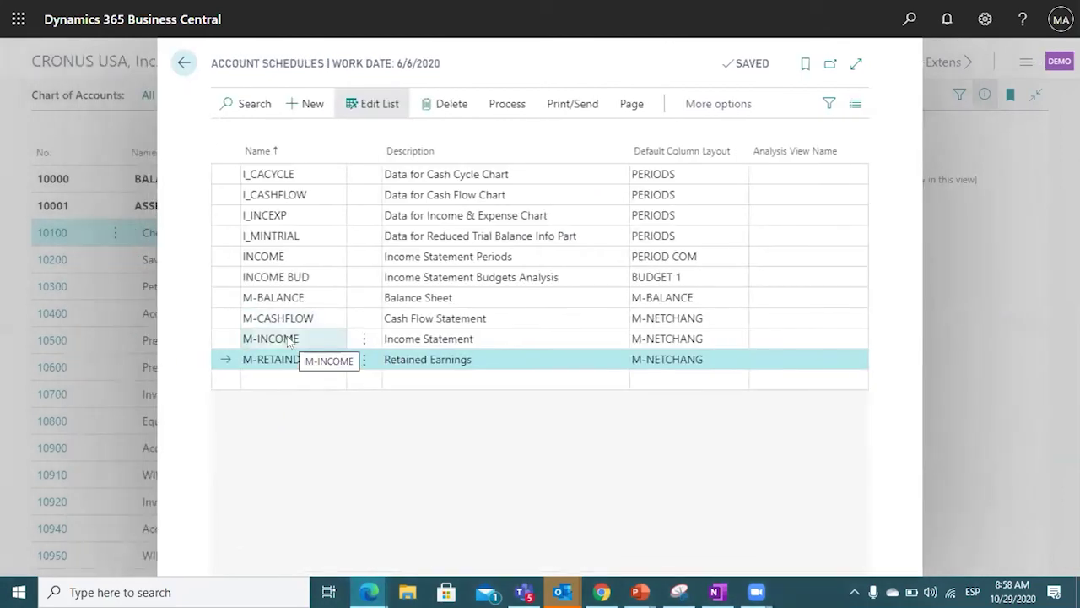
pyautogui.click(289, 340)
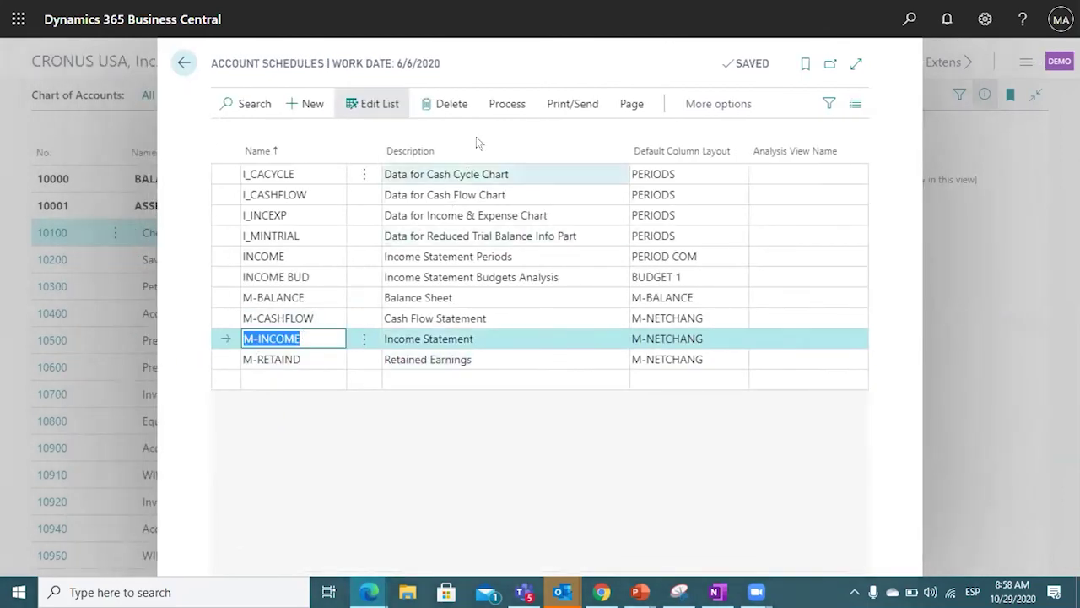
pyautogui.click(501, 102)
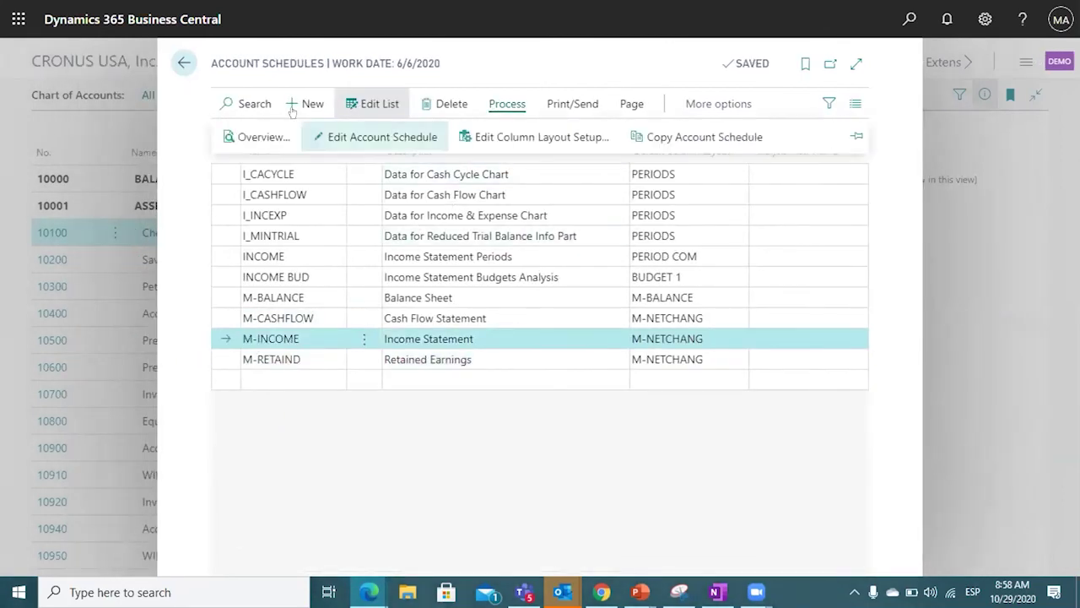
pyautogui.click(265, 144)
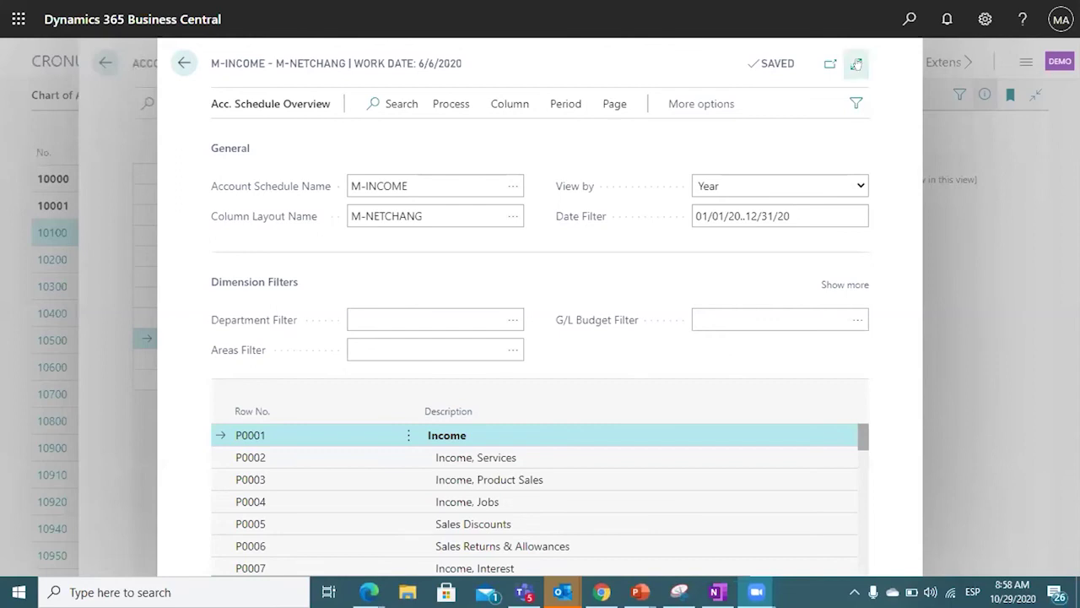
# Step: Expand the M-INCOME overview full-page, leaving the Areas, Department and G/L Budget filters empty
pyautogui.click(856, 63)
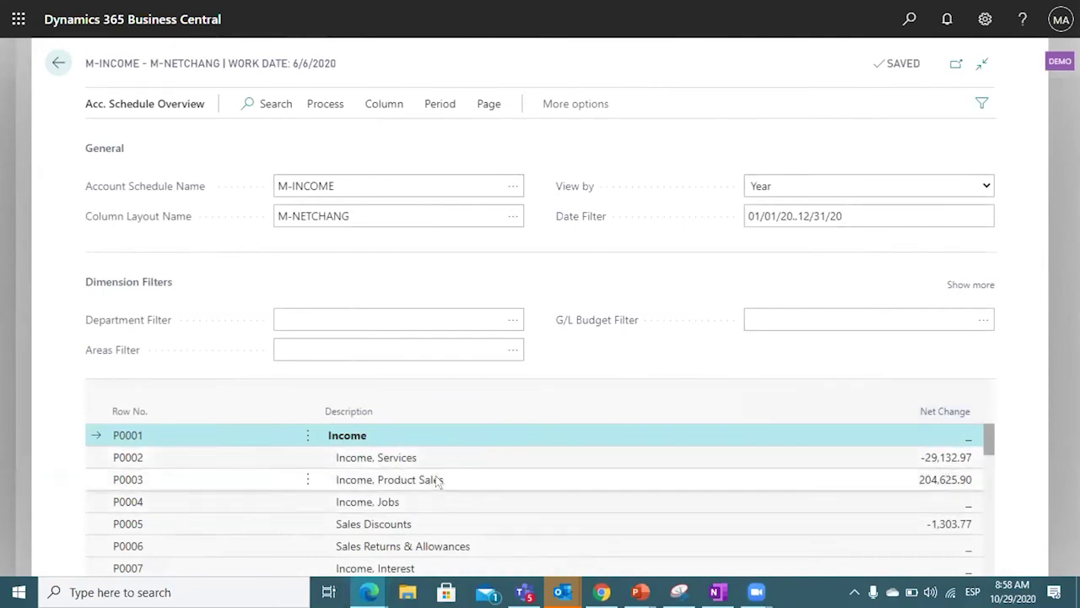
pyautogui.click(501, 346)
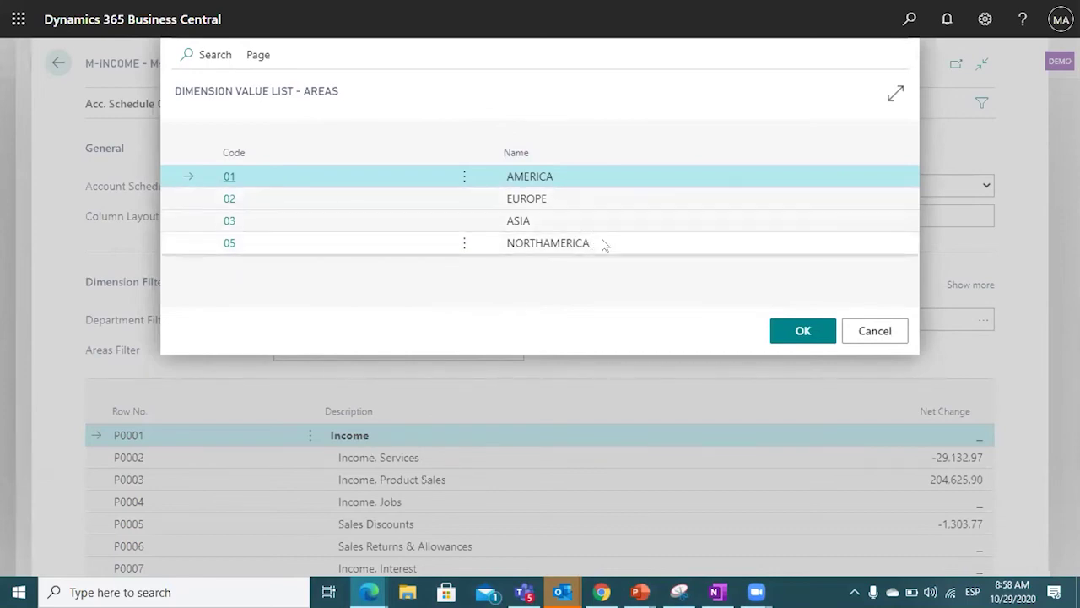
pyautogui.click(851, 331)
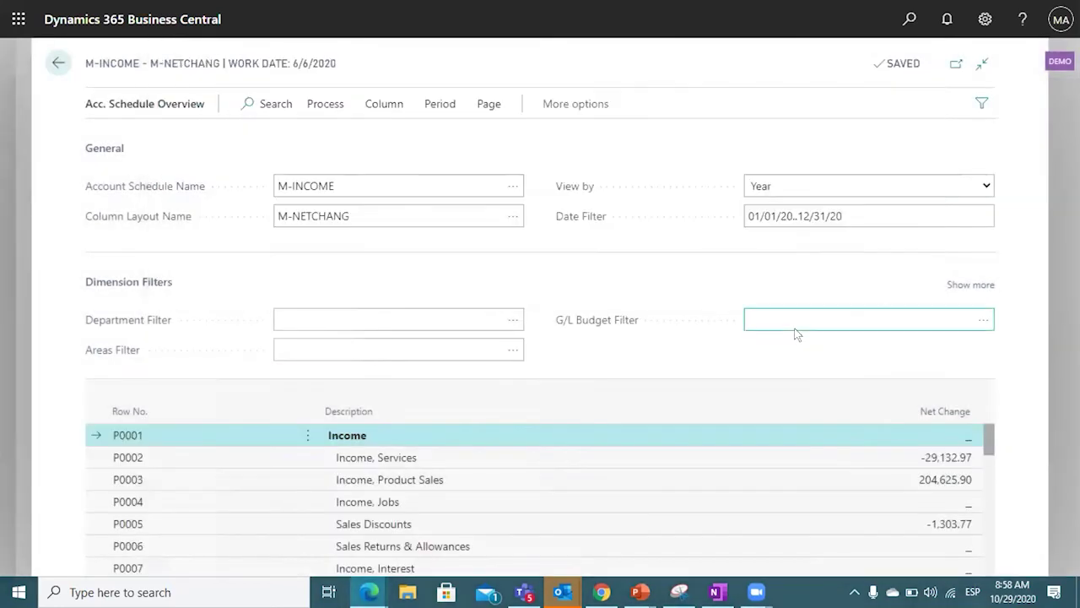
pyautogui.click(513, 319)
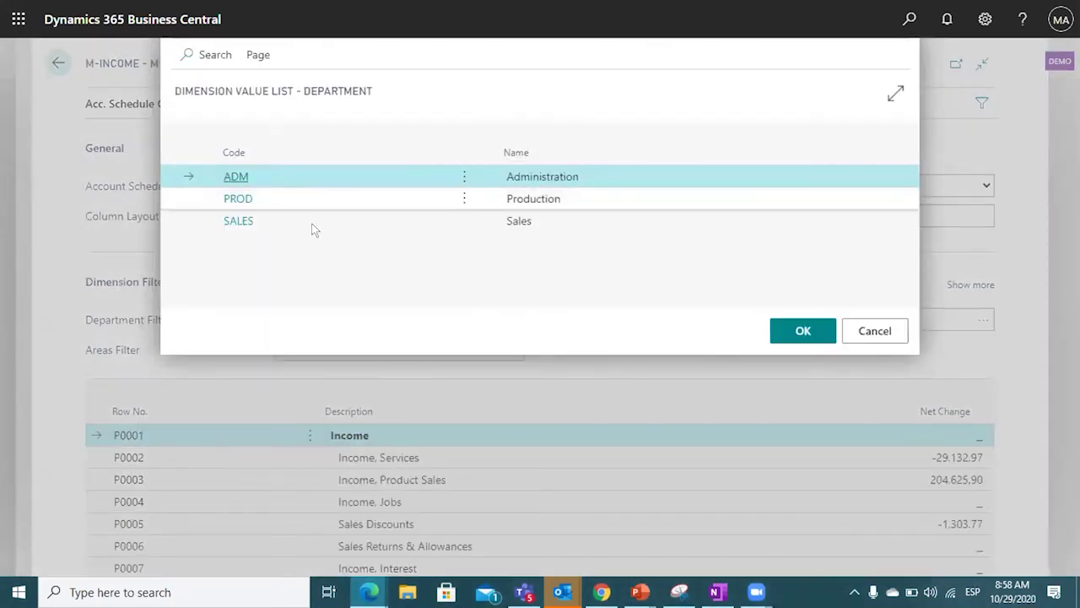
pyautogui.click(846, 331)
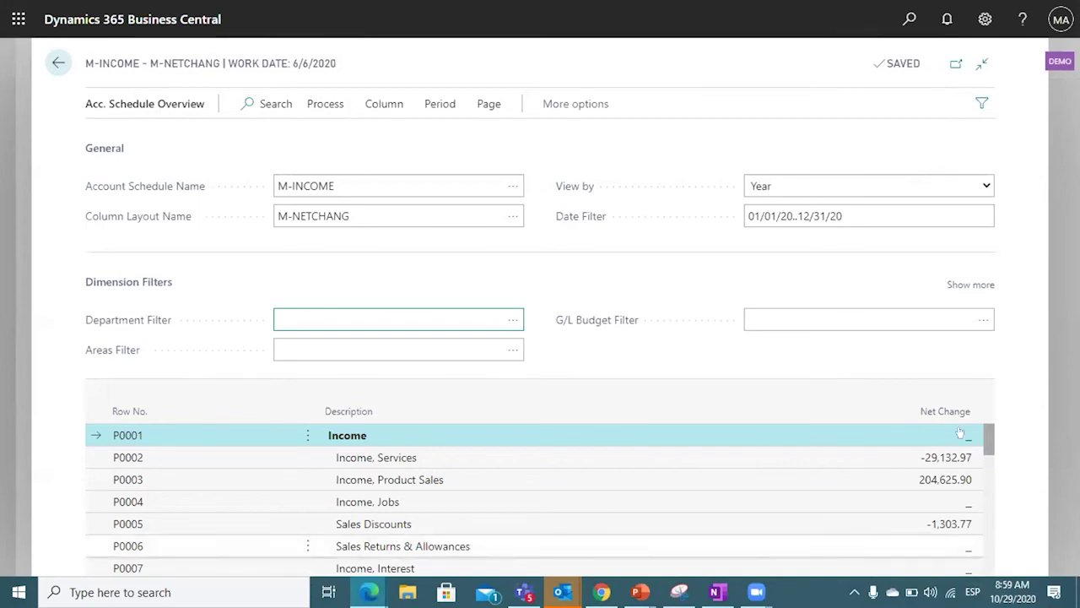
pyautogui.click(981, 320)
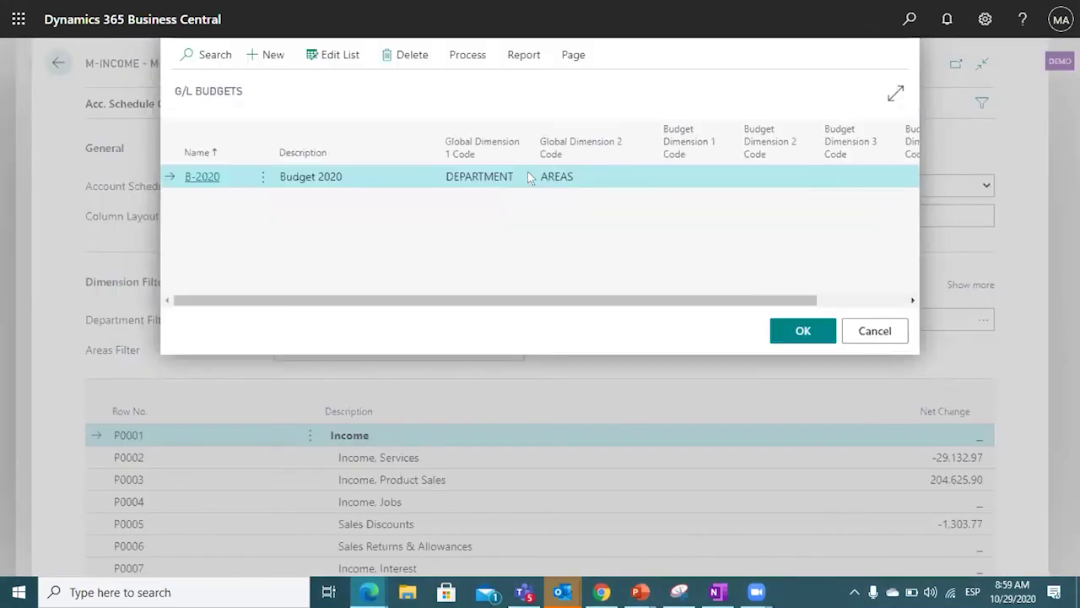
pyautogui.click(873, 338)
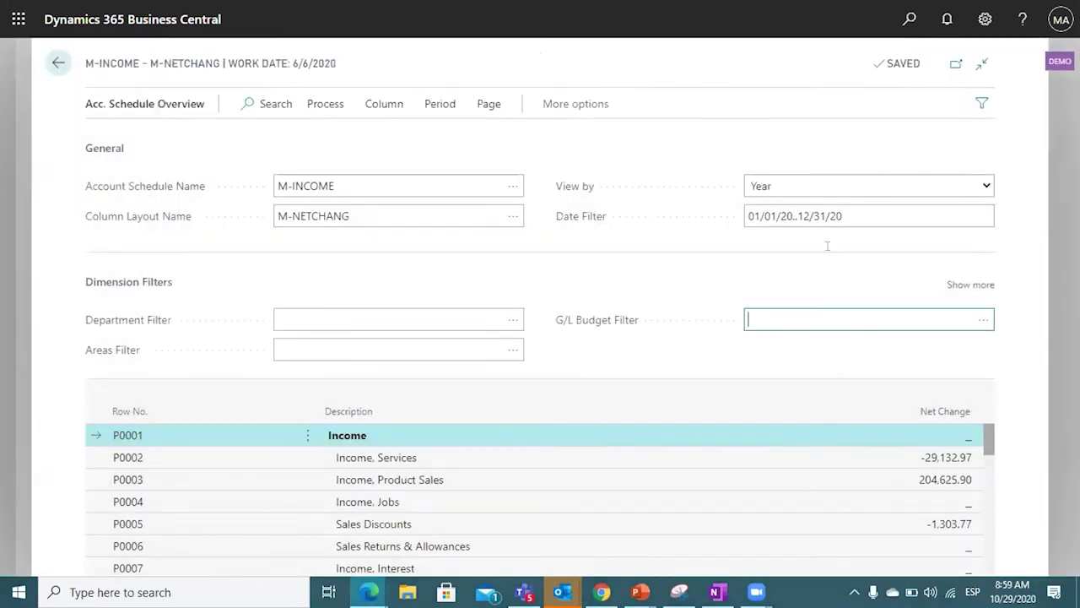
# Step: Keep View by at Year with the 01/01/20..12/31/20 date filter unchanged
pyautogui.click(963, 181)
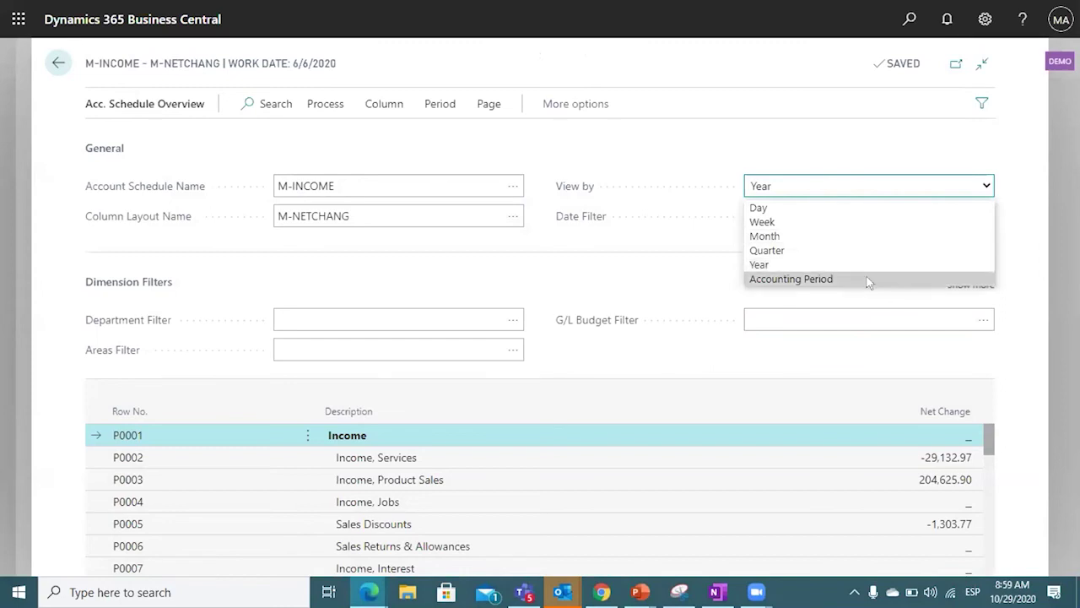
pyautogui.click(577, 250)
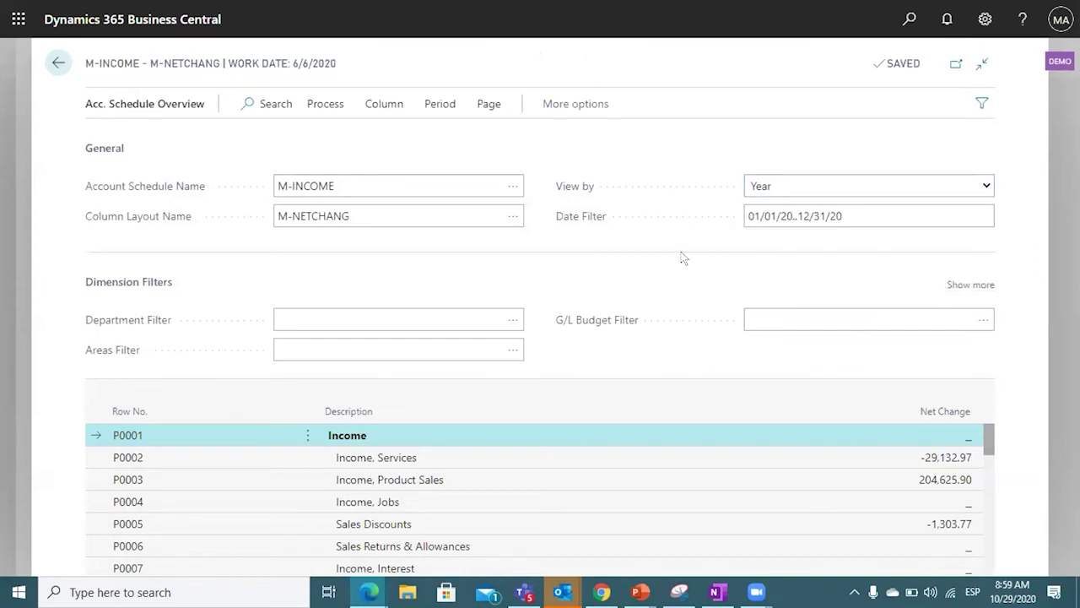
pyautogui.click(822, 215)
pyautogui.moveTo(822, 215); pyautogui.dragTo(729, 245)
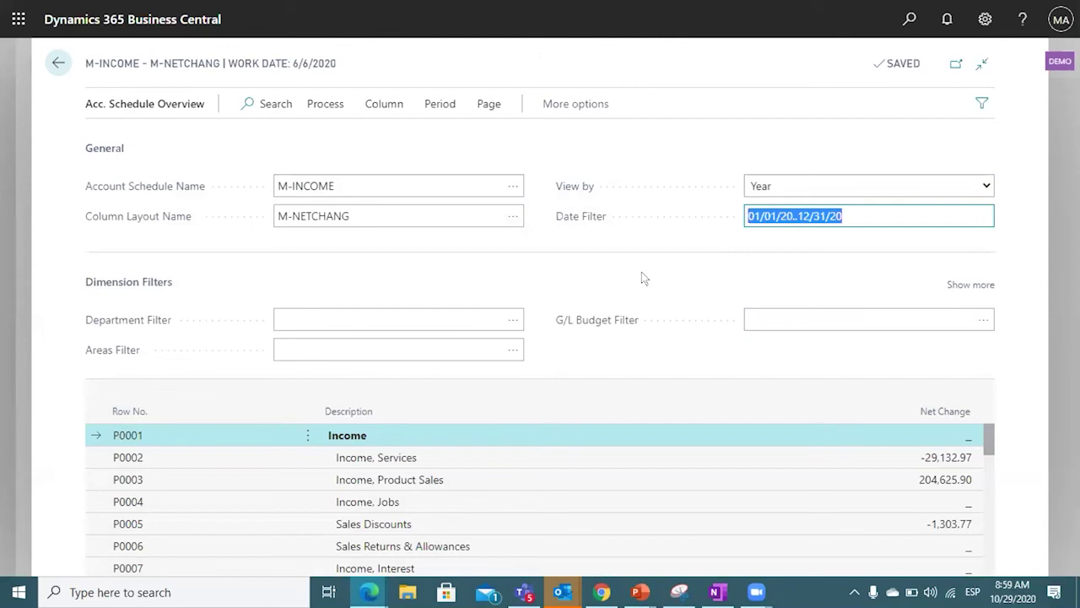
pyautogui.click(611, 271)
pyautogui.scroll(-5, 595, 427)
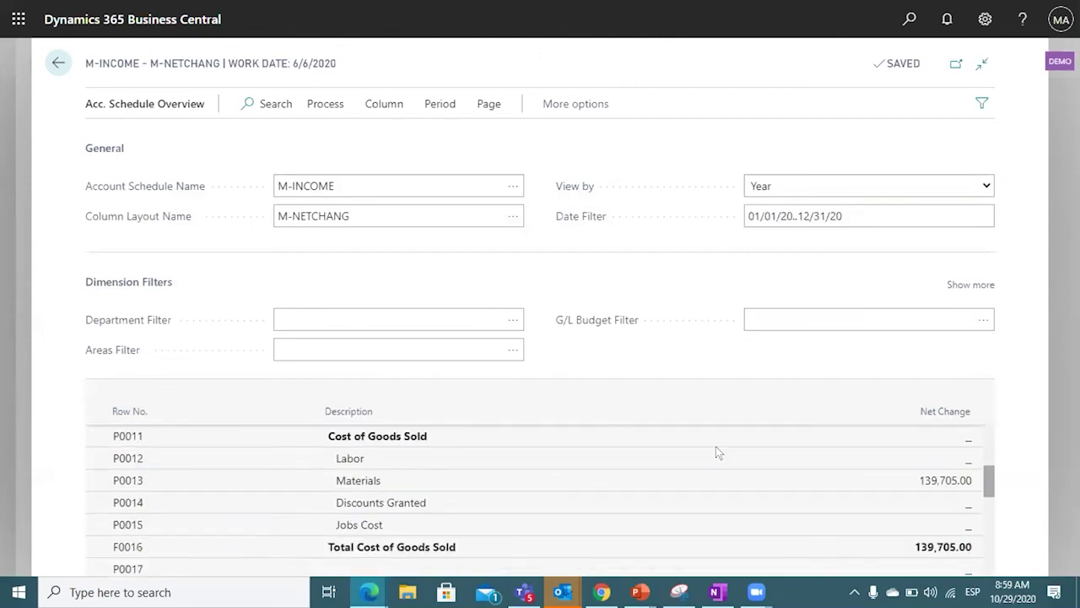
pyautogui.scroll(5, 844, 439)
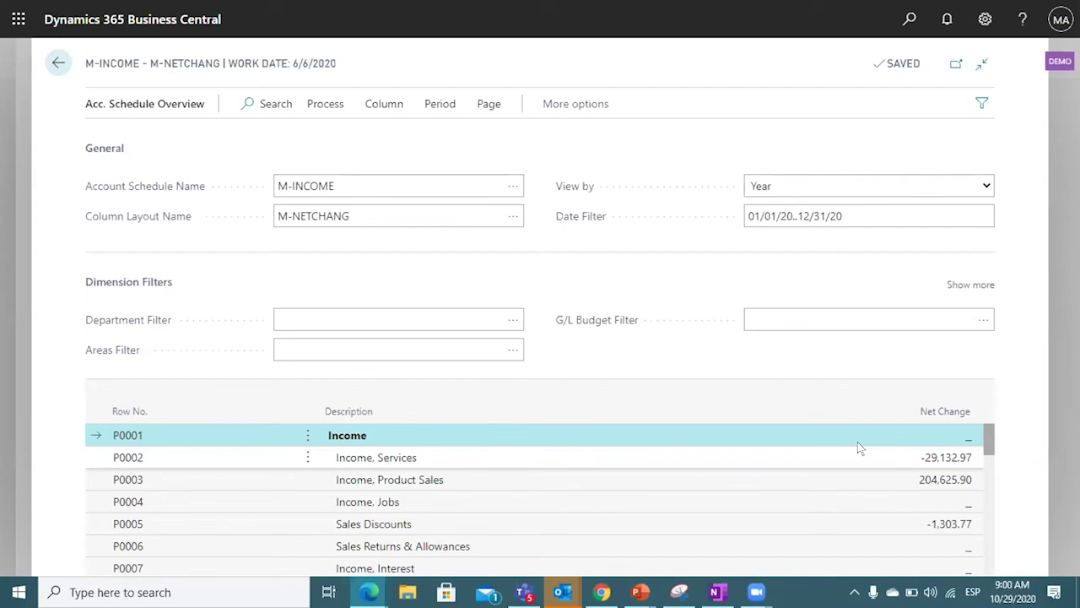
# Step: View then dismiss the Excel export options, and close the M-INCOME overview back to Account Schedules
pyautogui.click(544, 110)
pyautogui.click(543, 108)
pyautogui.click(135, 132)
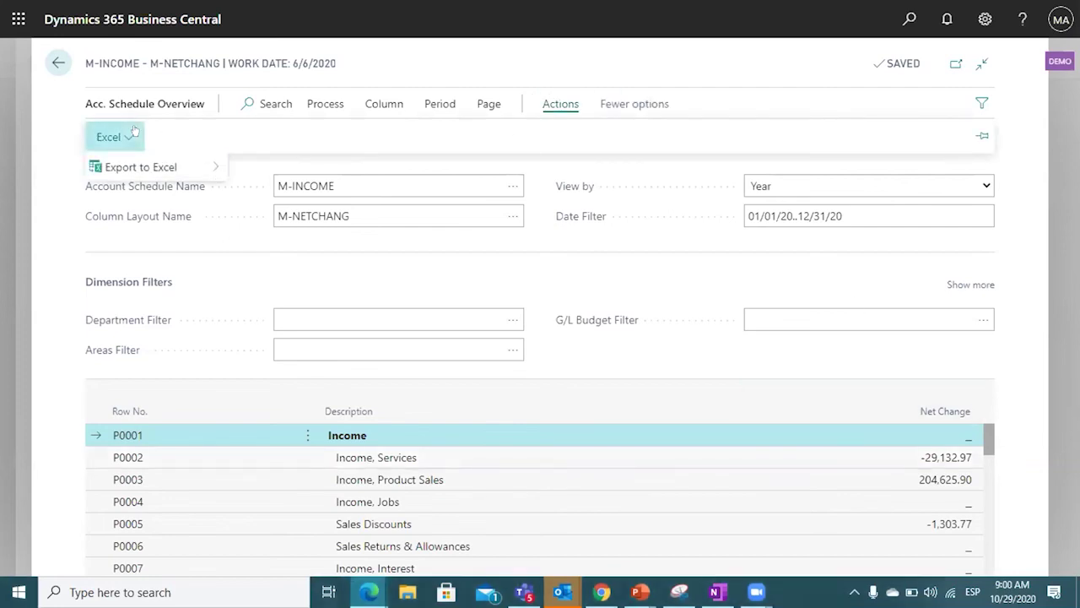
pyautogui.moveTo(140, 167)
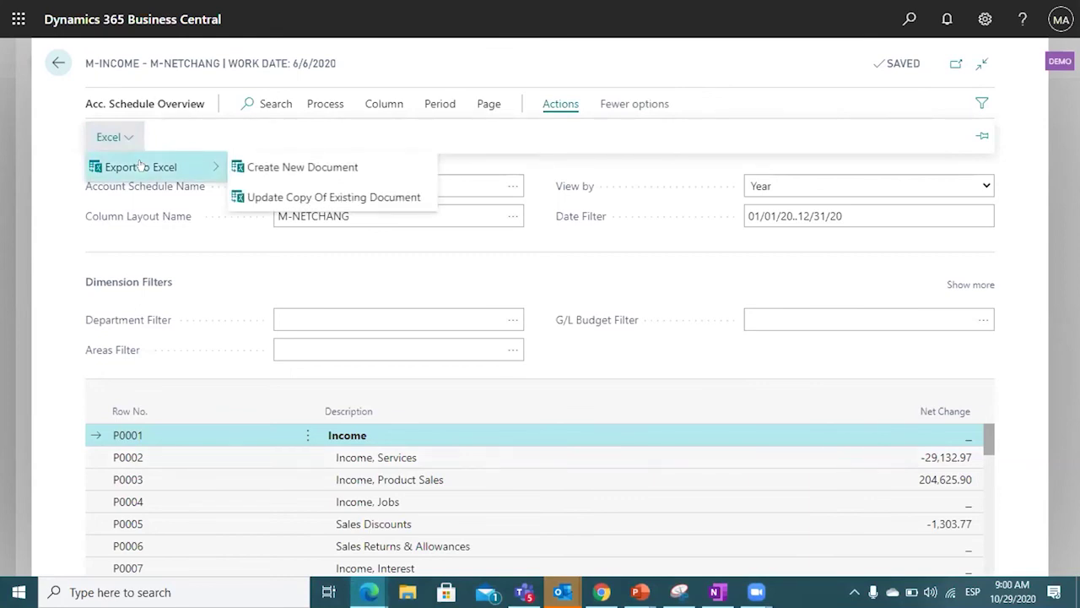
pyautogui.click(591, 357)
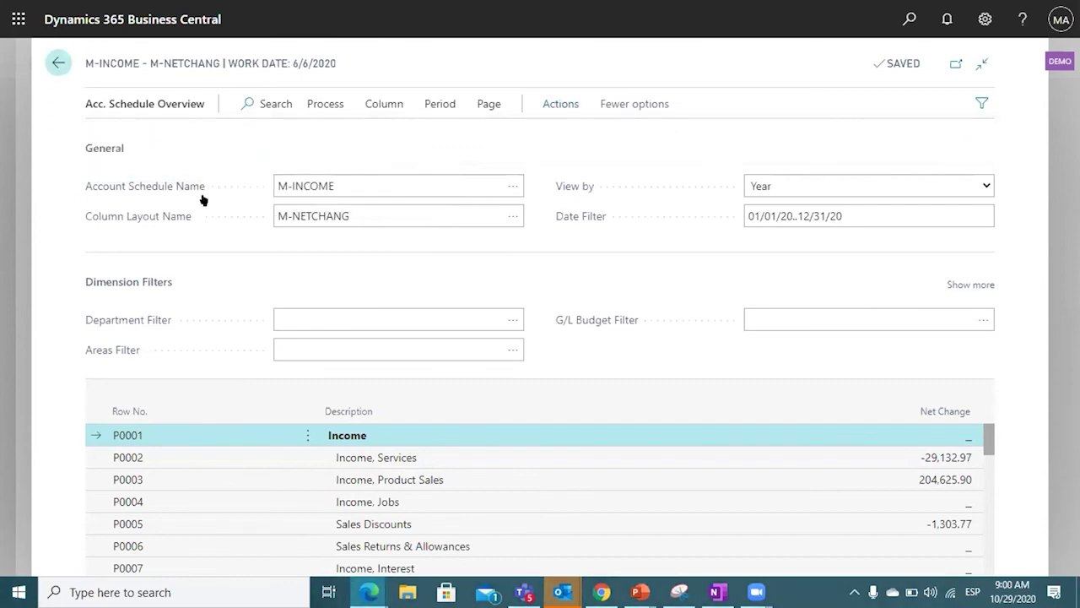
pyautogui.press('Escape')
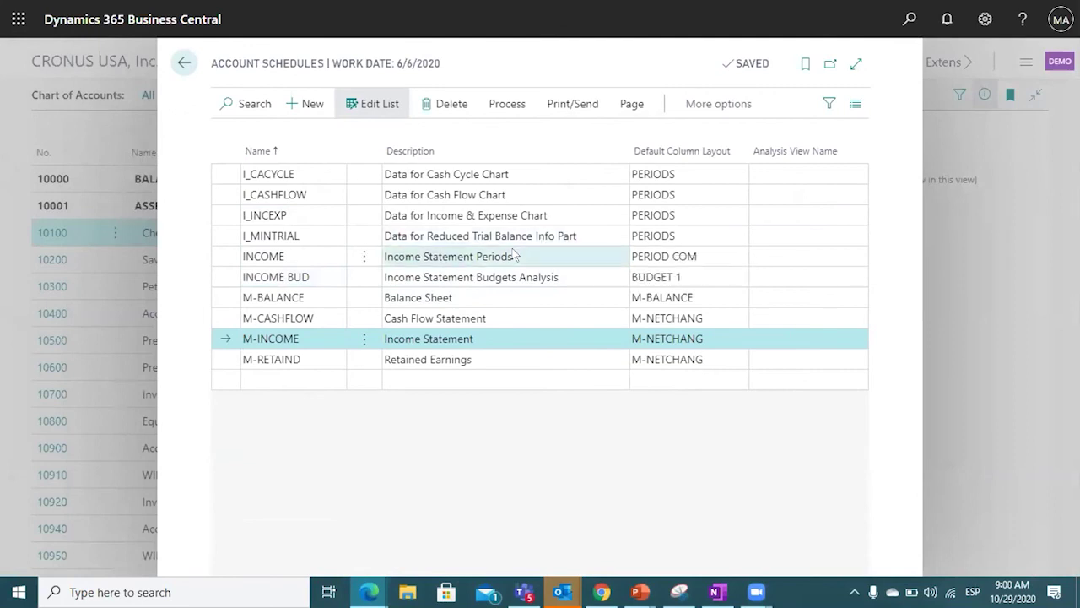
pyautogui.click(431, 255)
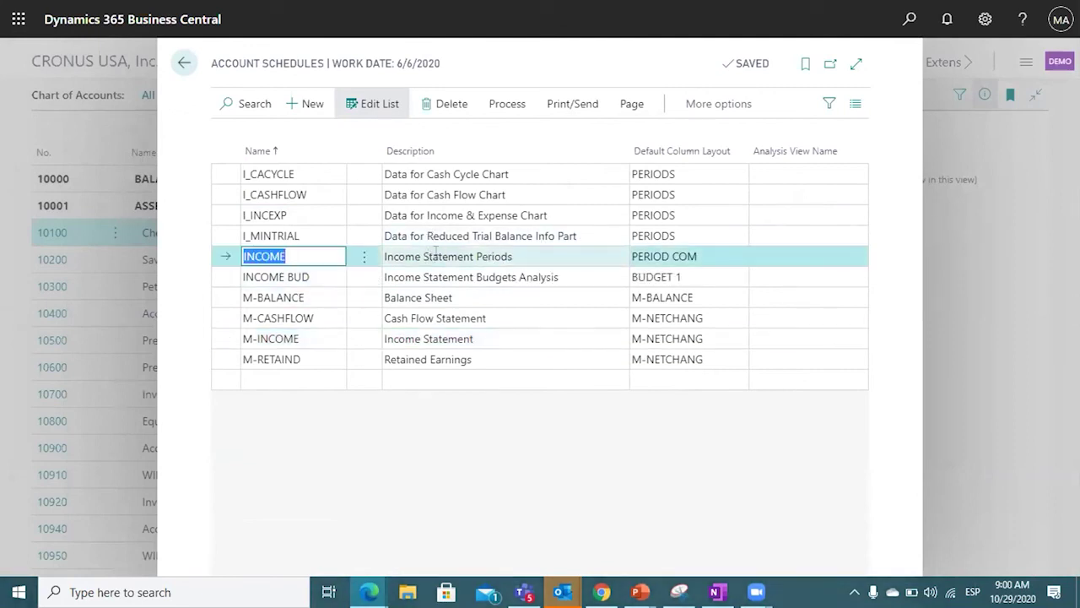
pyautogui.click(506, 104)
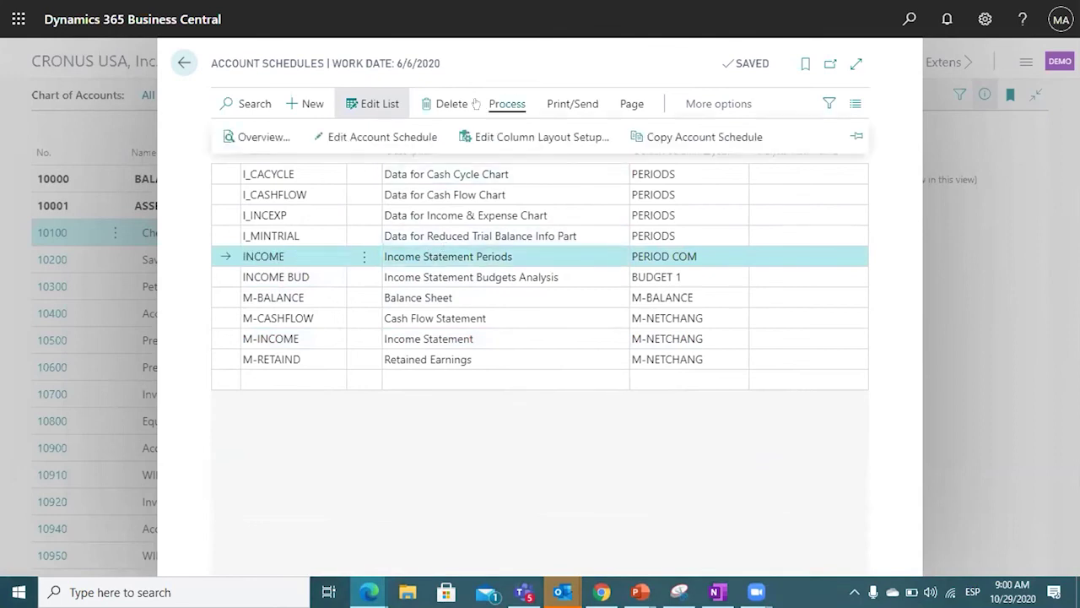
pyautogui.click(258, 136)
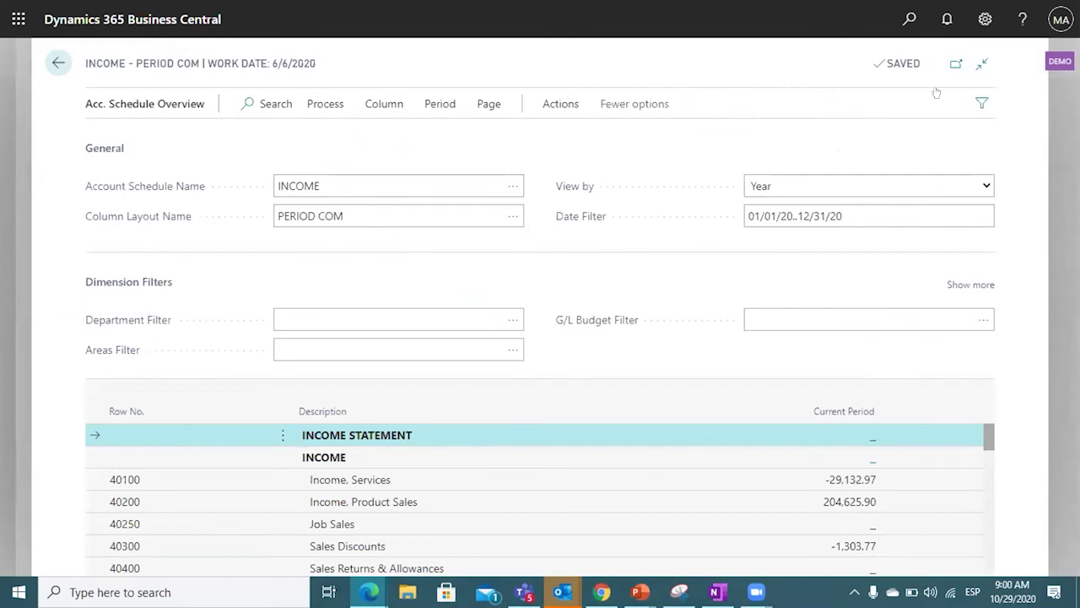
pyautogui.click(982, 64)
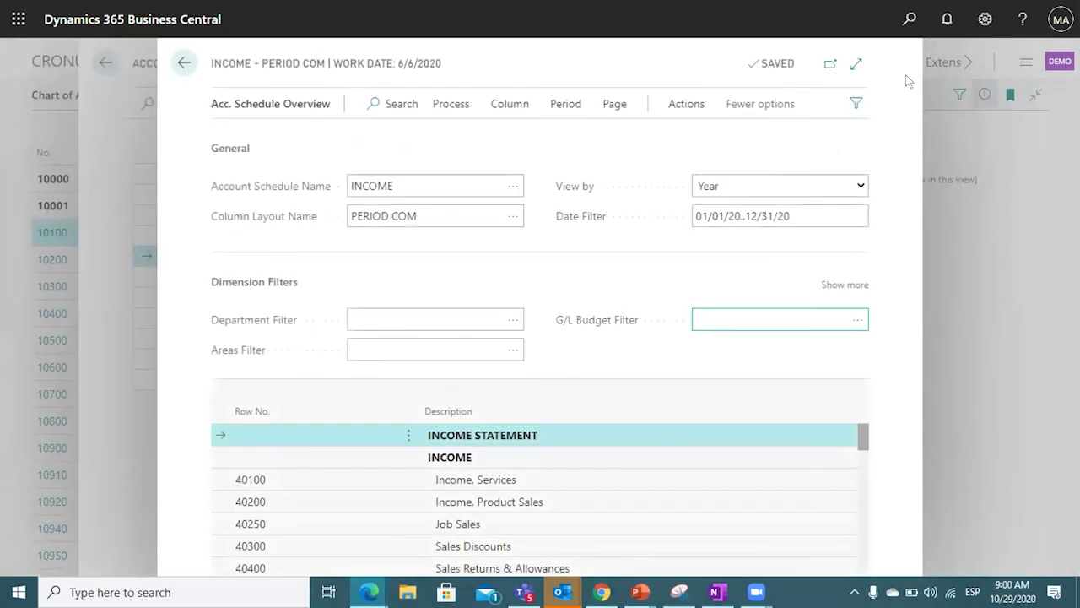
pyautogui.click(857, 65)
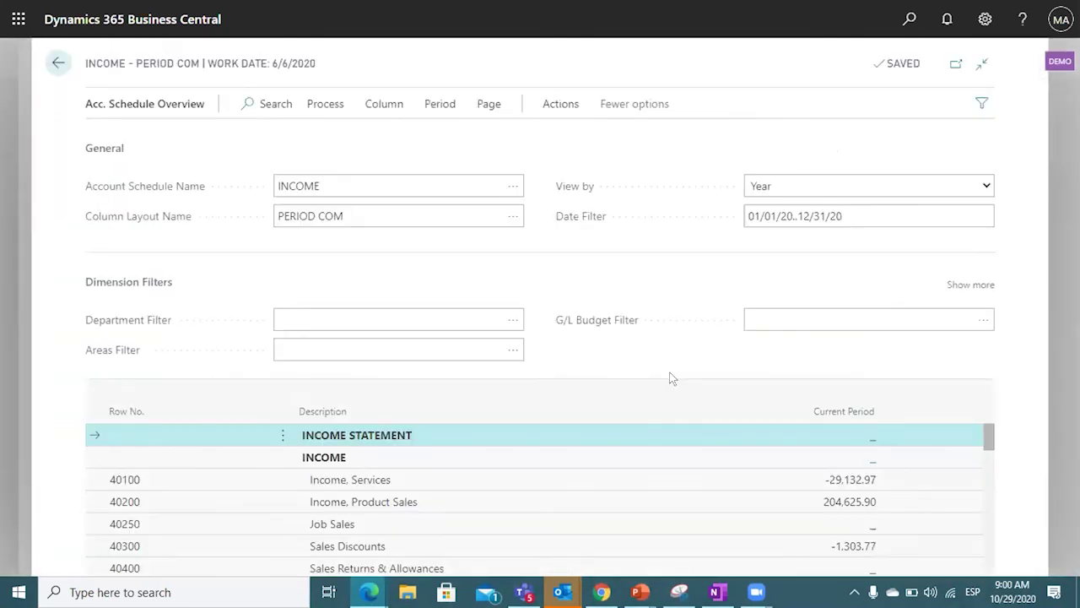
pyautogui.scroll(-4, 975, 472)
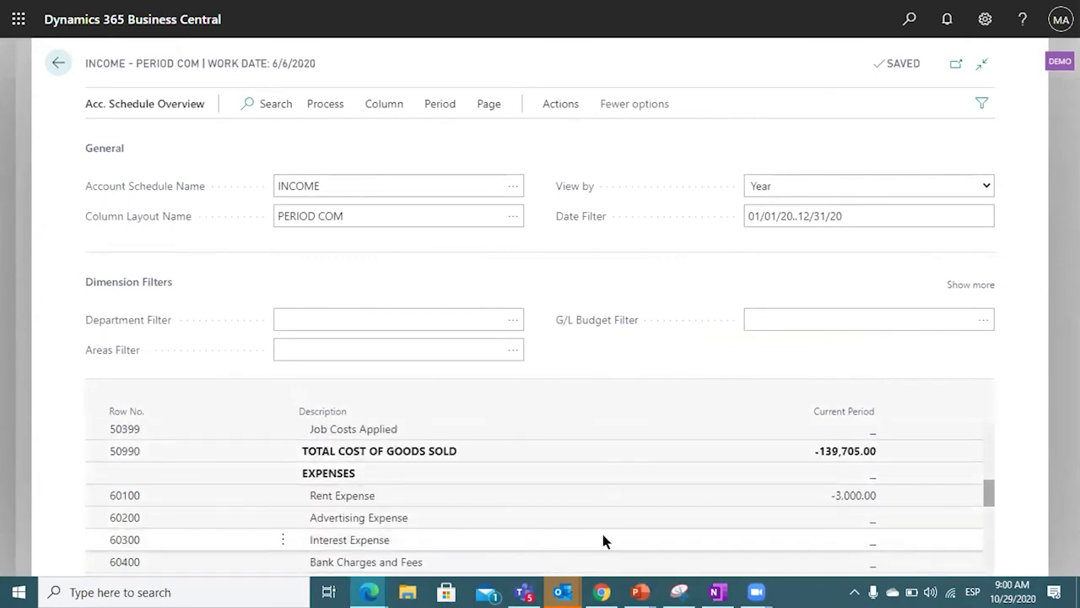
pyautogui.press('F11')
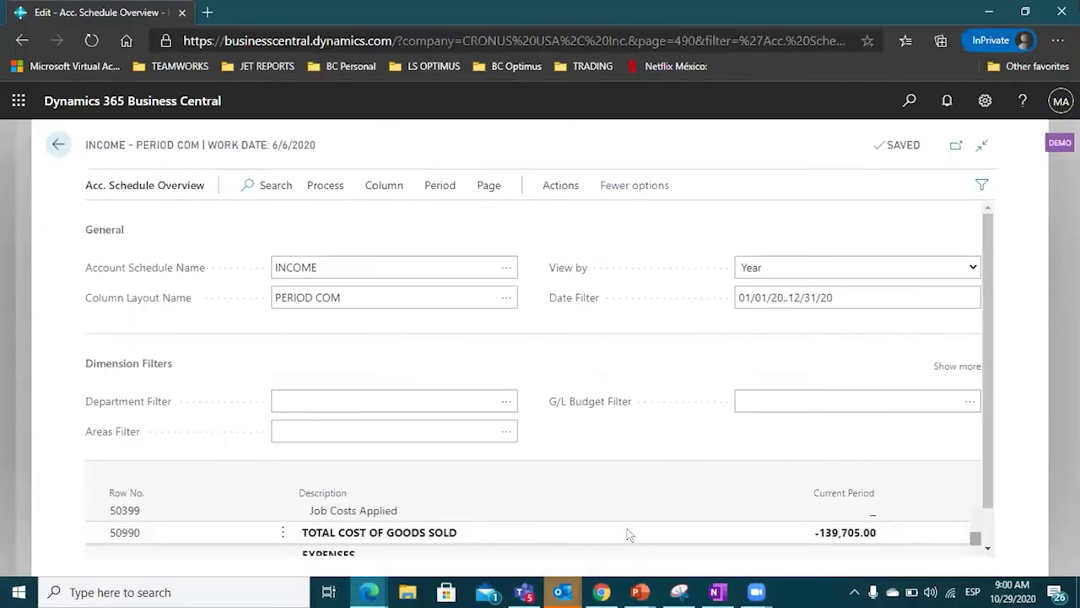
pyautogui.press('F11')
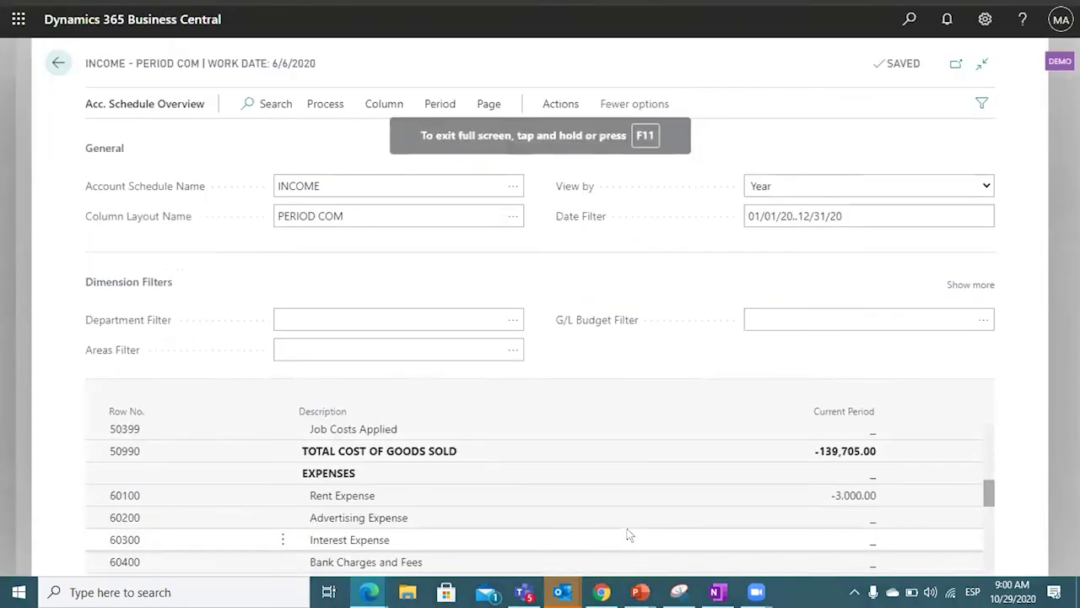
pyautogui.moveTo(990, 486); pyautogui.dragTo(784, 407)
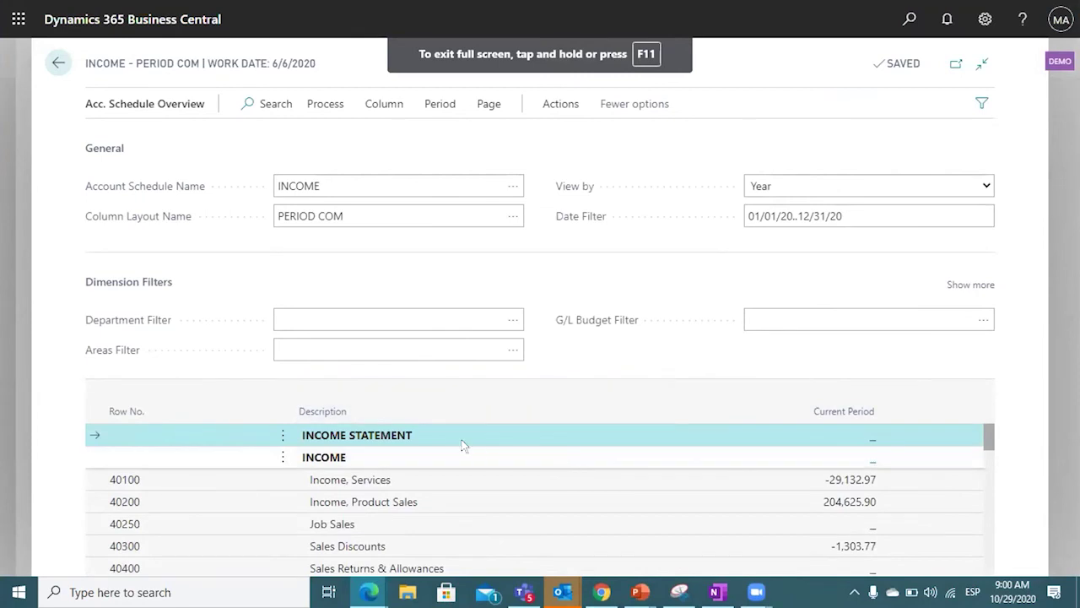
pyautogui.click(844, 456)
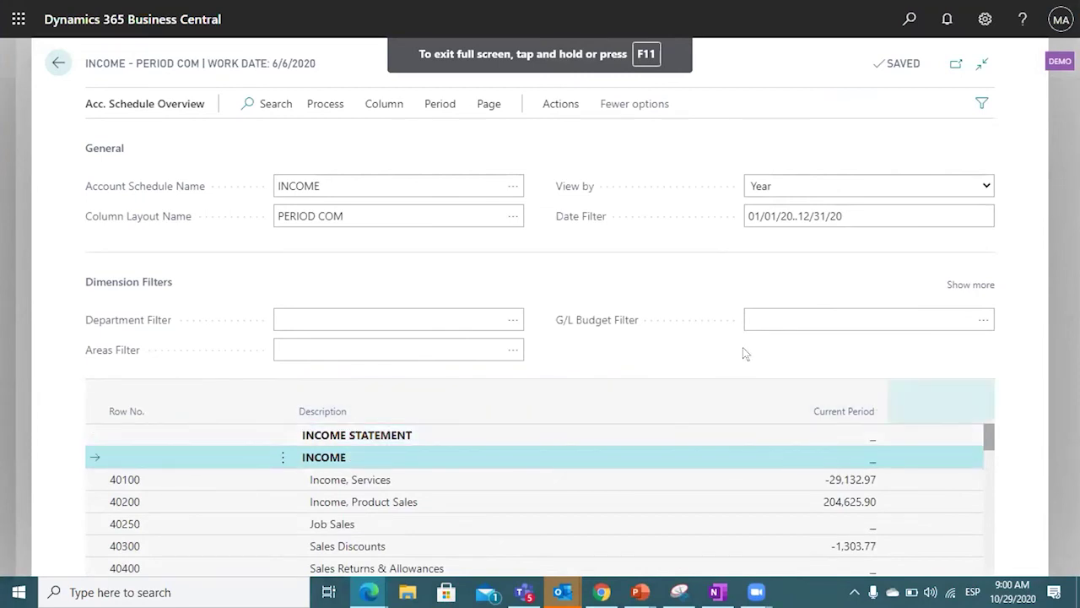
pyautogui.click(963, 320)
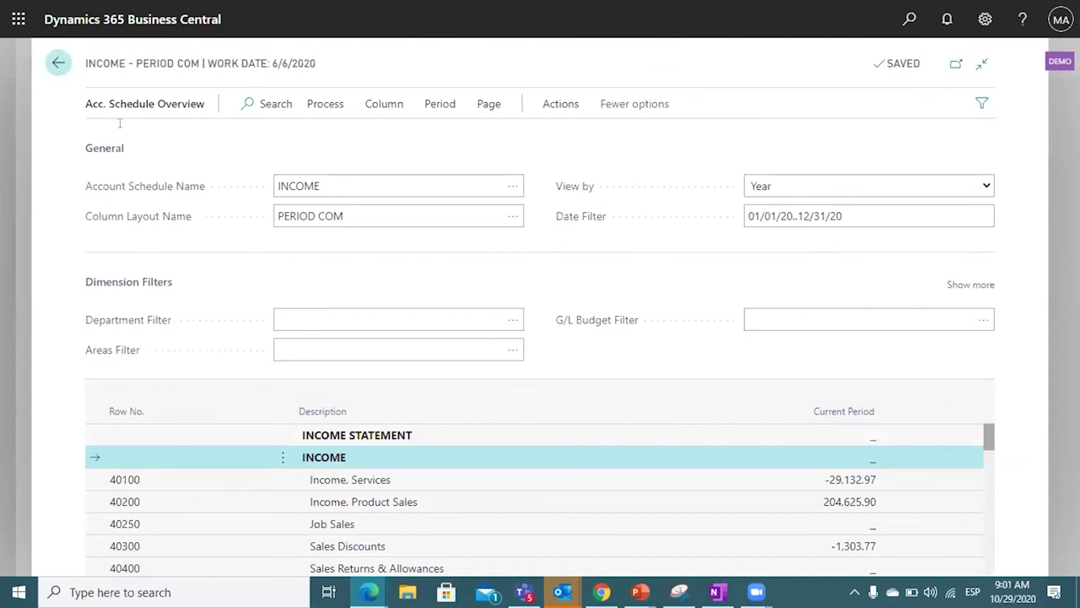
pyautogui.press('Escape')
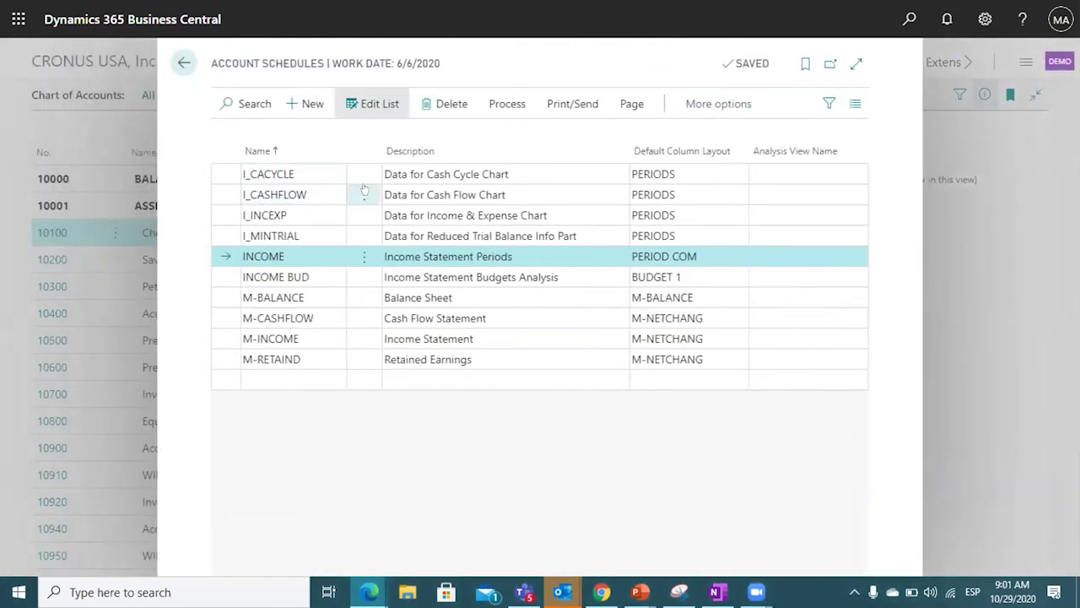
# Step: Select the I_CASHFLOW schedule, then go back to the Chart of Accounts balances
pyautogui.click(309, 195)
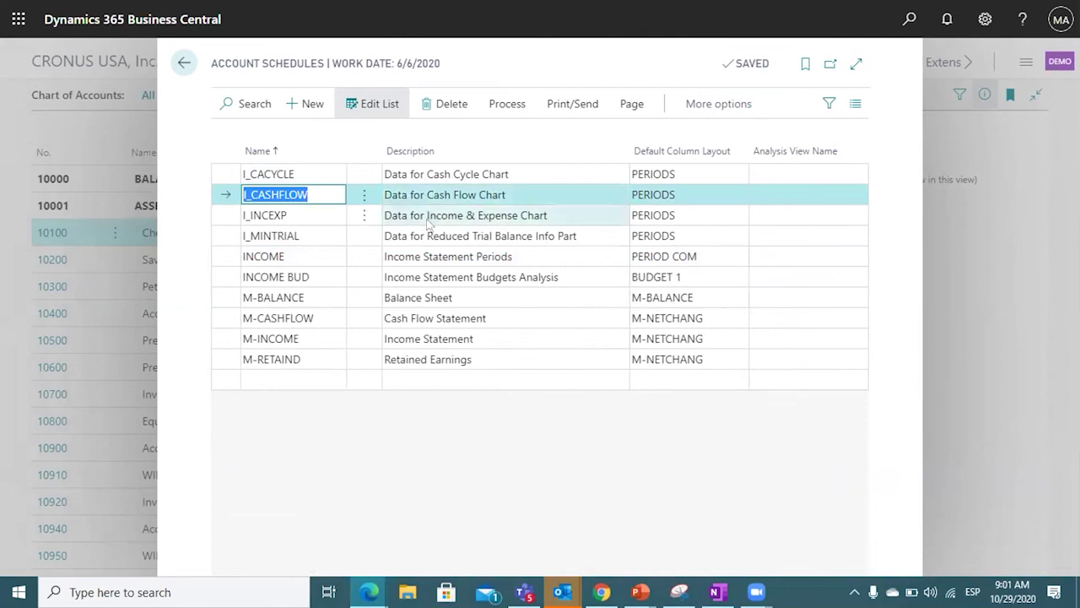
pyautogui.click(199, 87)
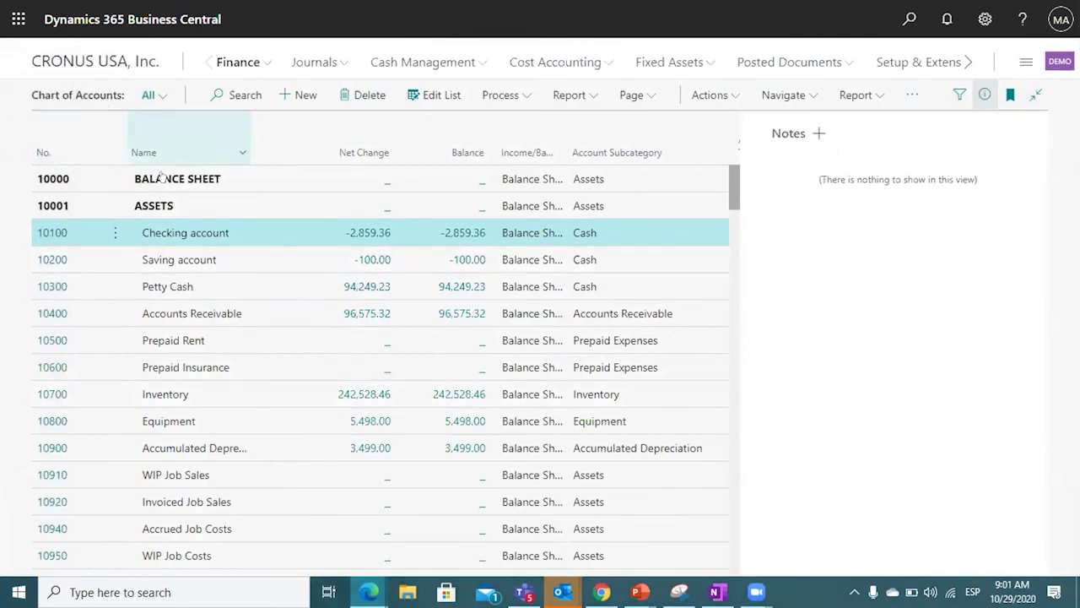
# Step: Return to the CRONUS USA home page and scroll to the weekly DEFAULT Cash Flow Forecast chart
pyautogui.press('Escape')
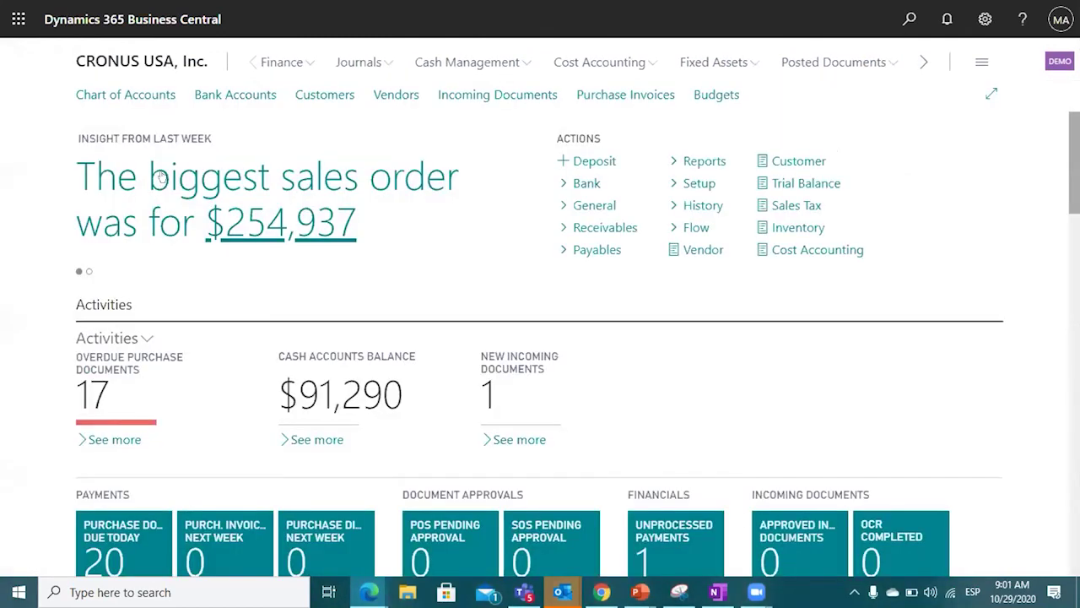
pyautogui.scroll(-4, 631, 315)
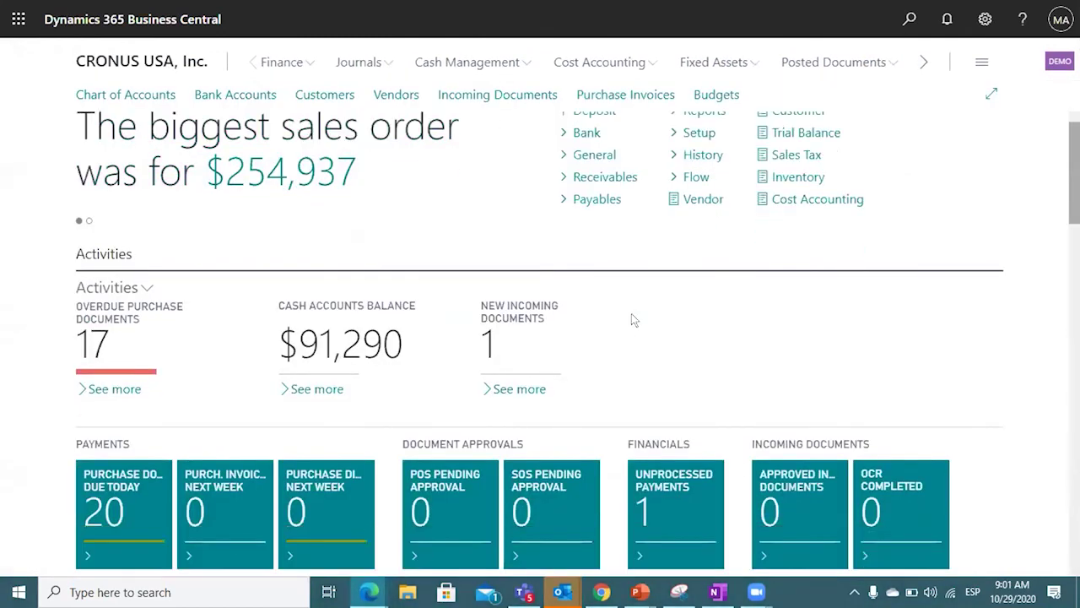
pyautogui.scroll(-8, 648, 322)
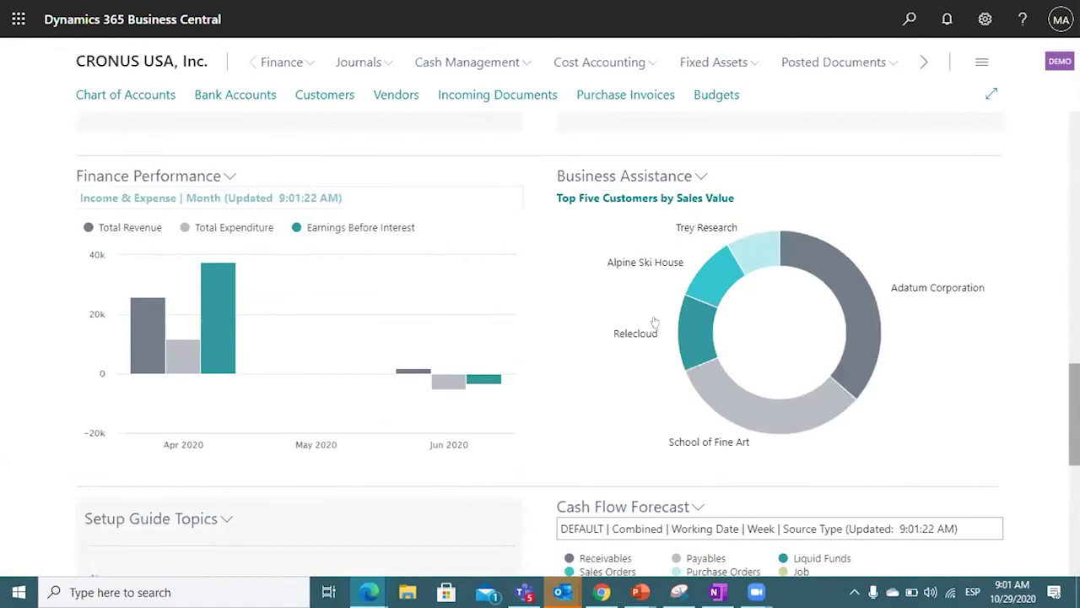
pyautogui.scroll(-2, 755, 442)
pyautogui.scroll(3, 987, 393)
pyautogui.scroll(-1, 993, 374)
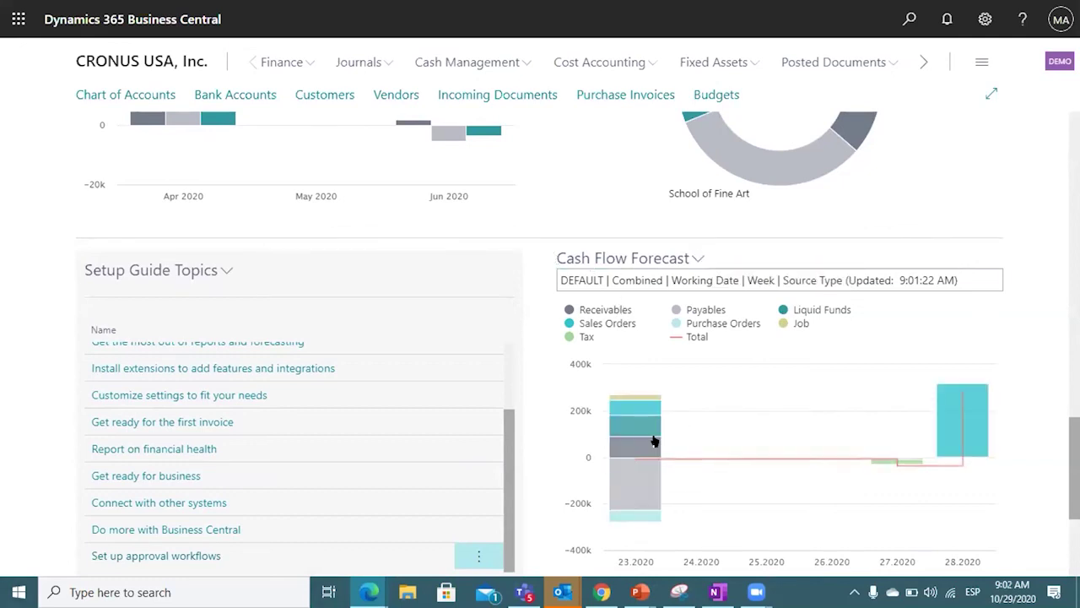
# Step: Read the weekly receivables, payables and liquid funds values, then bring up the Cash Flow Forecast chart options
pyautogui.moveTo(655, 435)
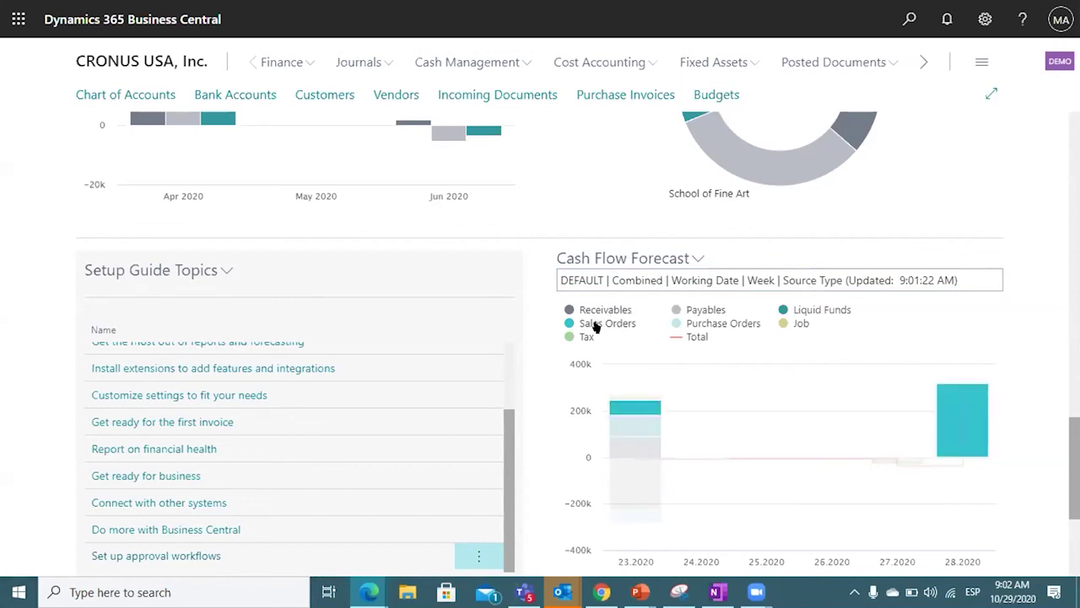
pyautogui.moveTo(977, 403)
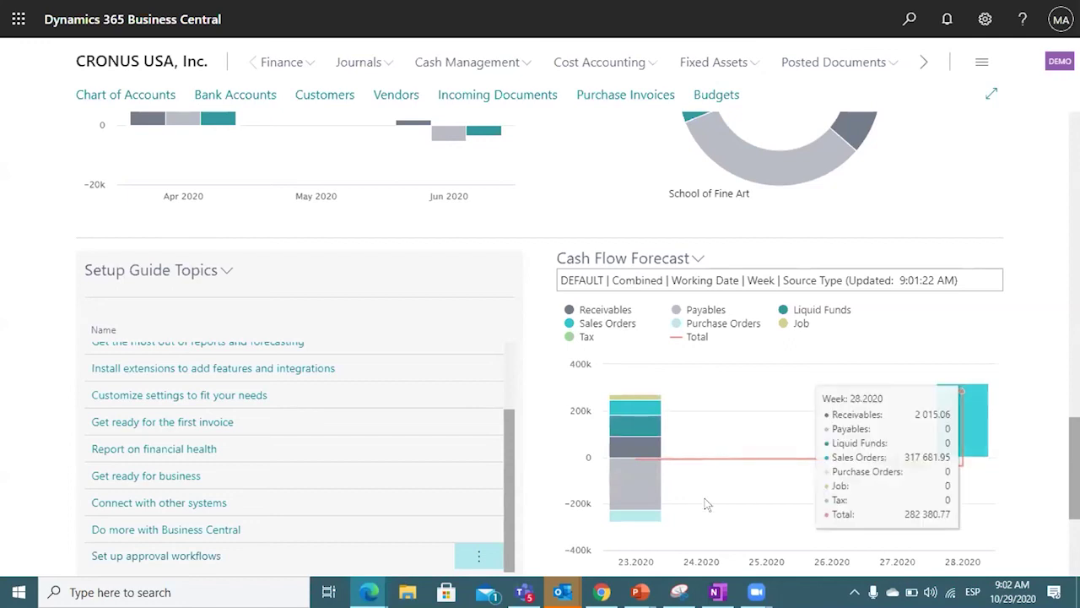
pyautogui.moveTo(620, 405)
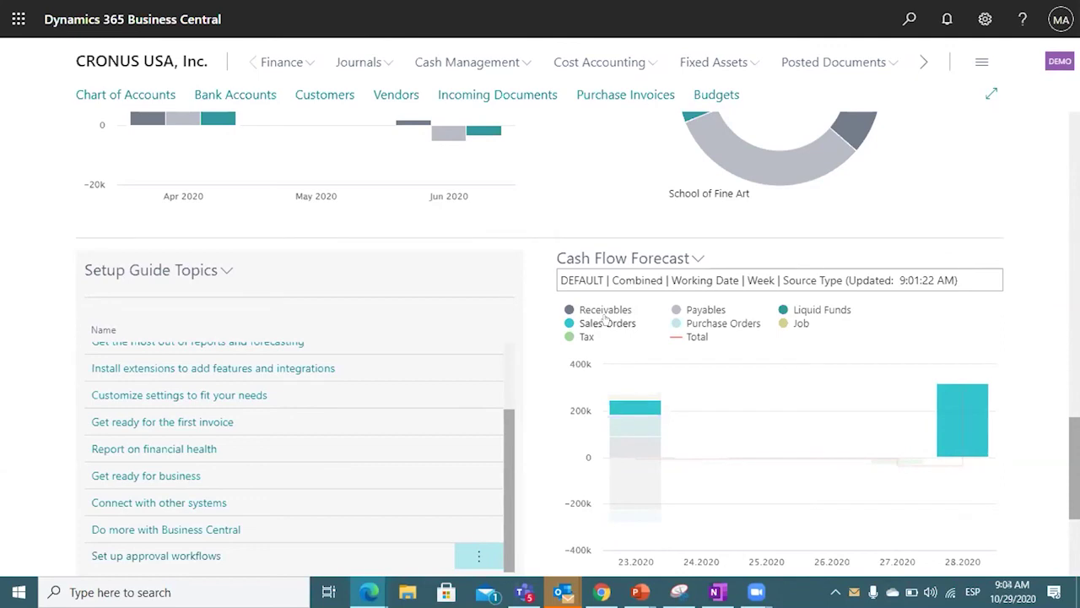
pyautogui.click(690, 260)
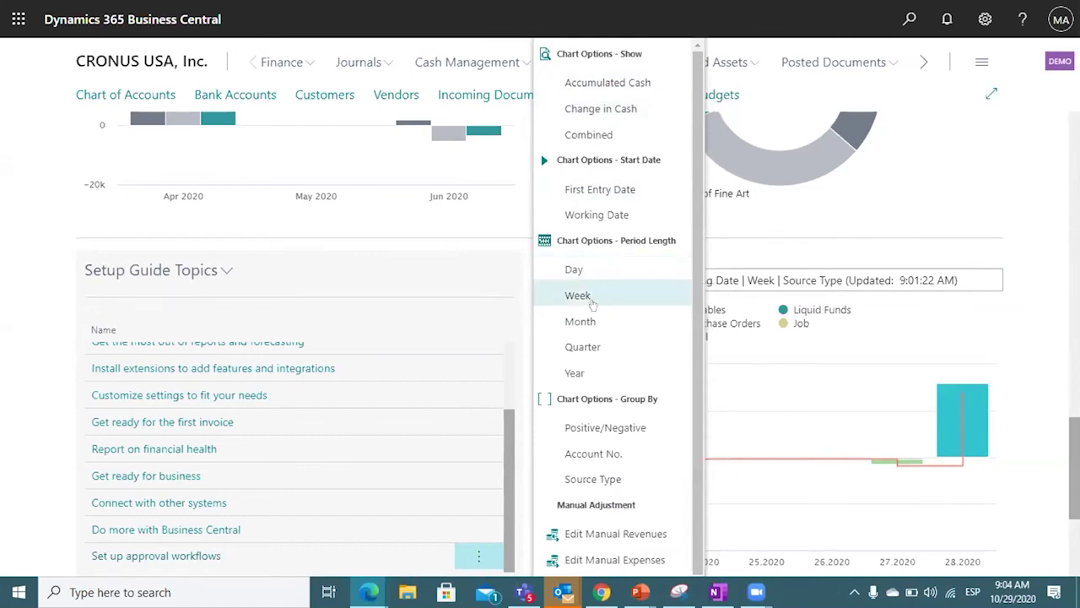
# Step: Close the chart options unchanged and scroll up to the $91,290 Cash Accounts Balance summary
pyautogui.scroll(-1, 630, 422)
pyautogui.scroll(1, 631, 418)
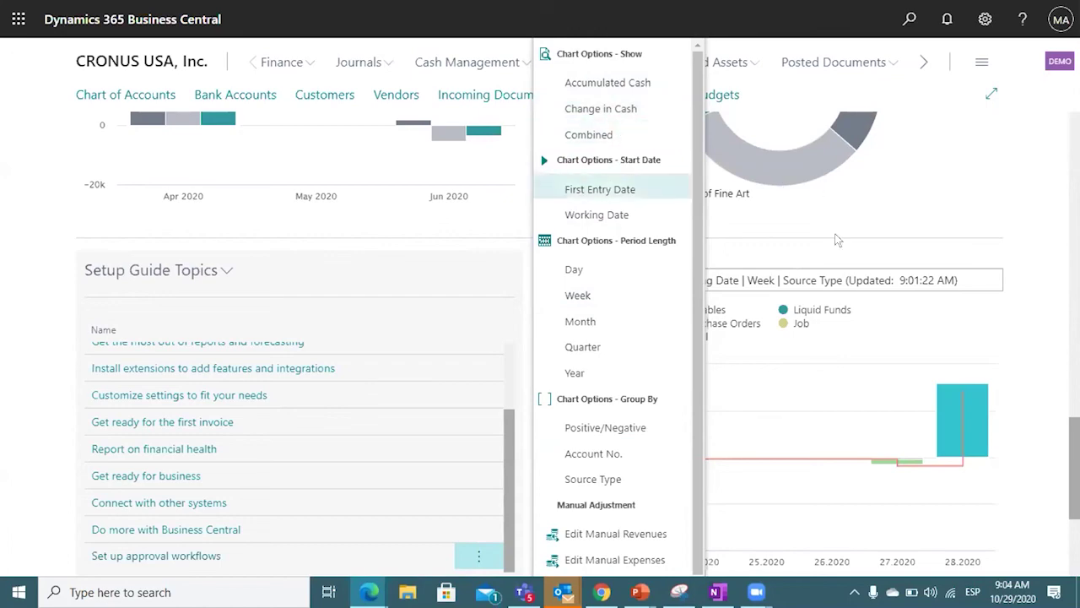
pyautogui.click(801, 390)
pyautogui.scroll(10, 635, 345)
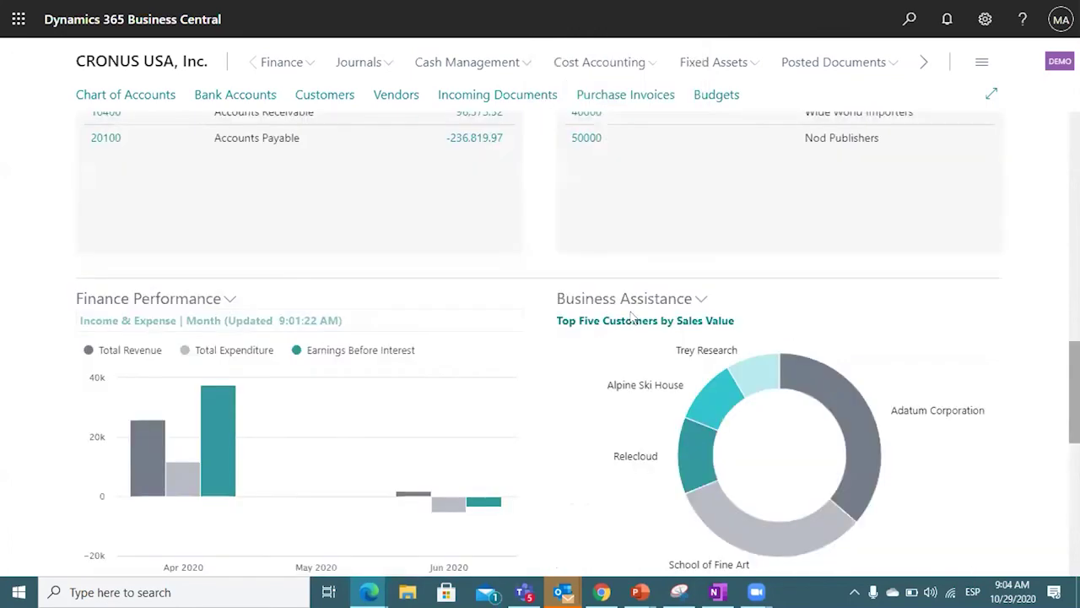
pyautogui.scroll(4, 635, 296)
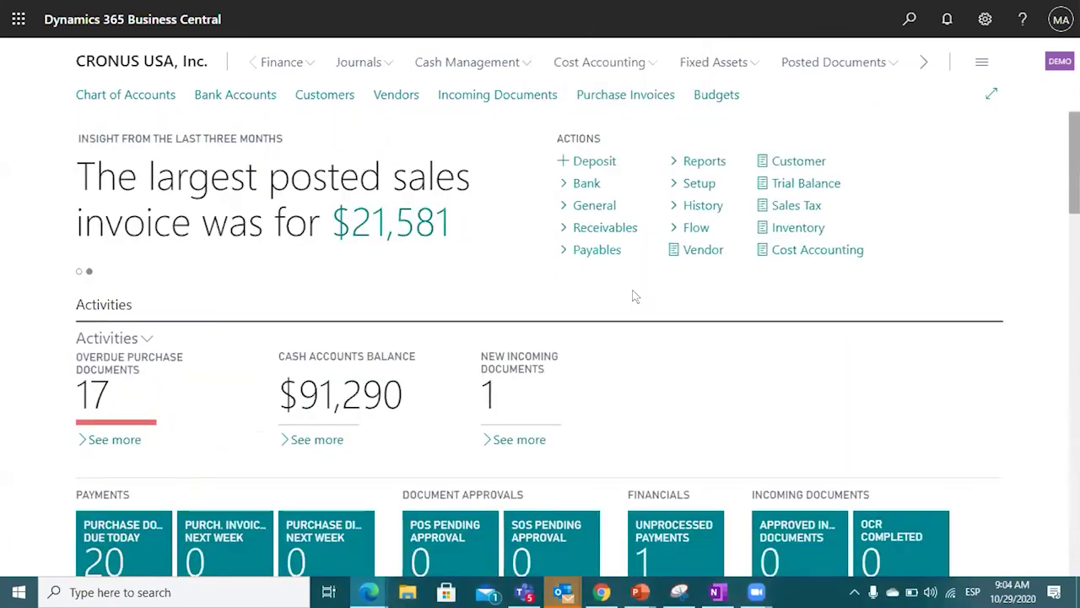